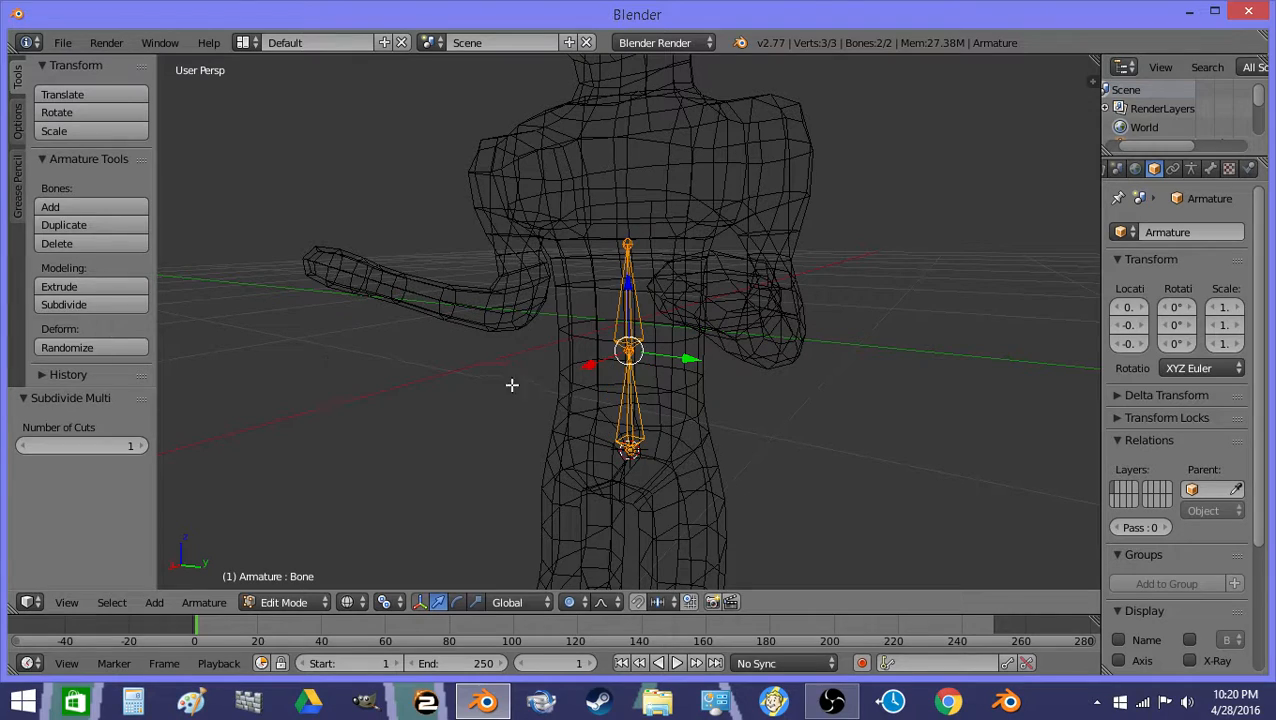
Step: Extrude a third spine bone from the armature's top joint straight up along Z into the chest
right_click(643, 243)
key("e")
key("z")
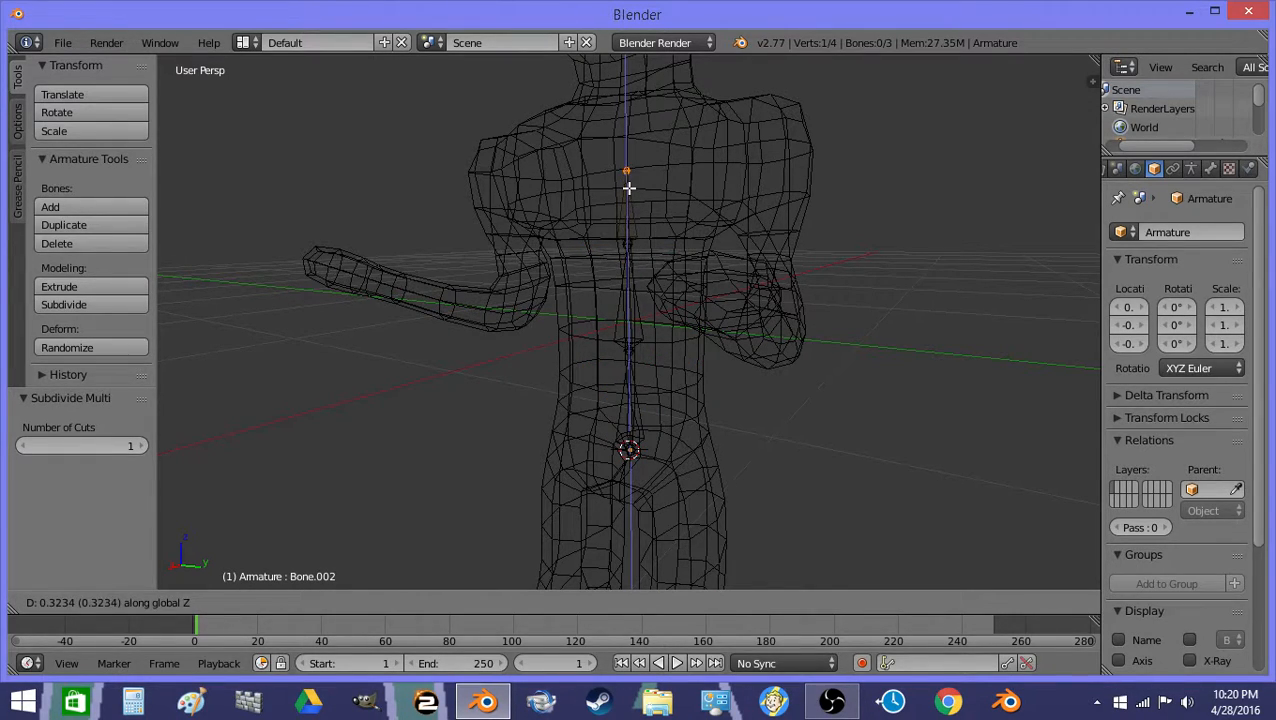
left_click(642, 178)
Step: Snap the 3D cursor to the body mesh's selected upper-chest faces and move the top spine joint onto it
key("Tab")
right_click(741, 168)
key("Tab")
right_click(776, 170, "alt")
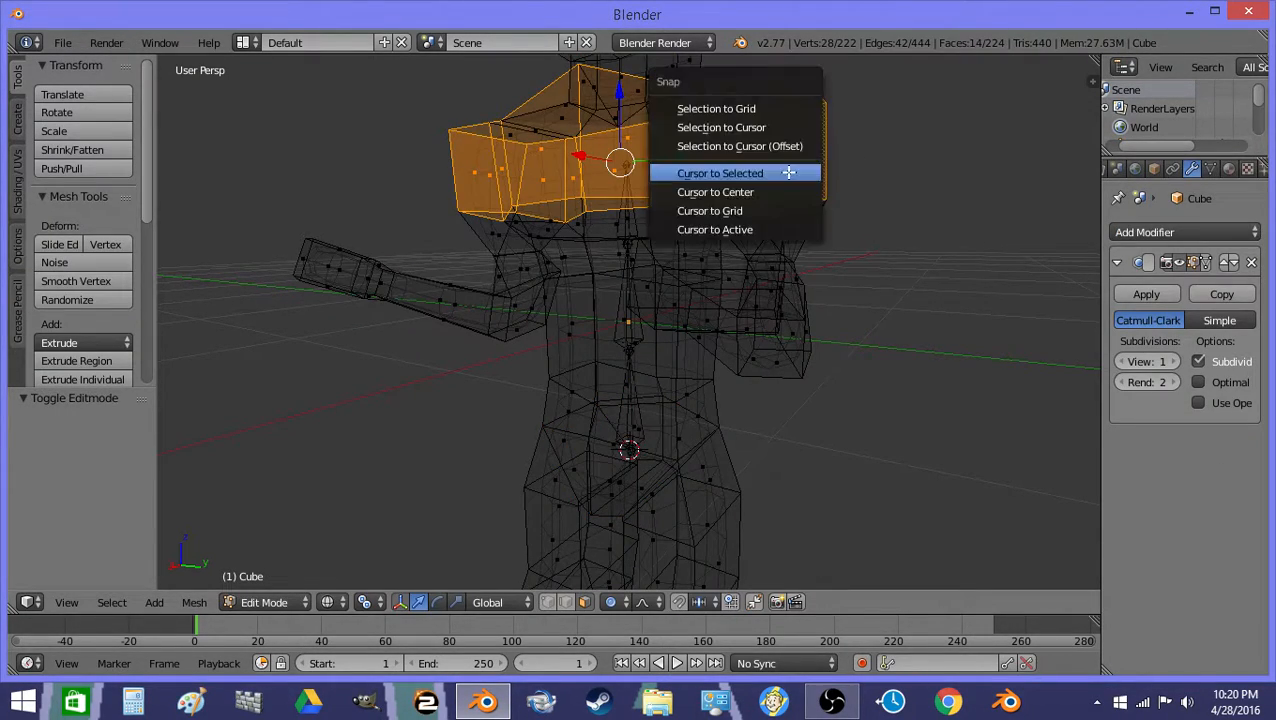
key("Tab")
right_click(627, 200)
key("Tab")
key("shift+s")
left_click(634, 121)
Step: Select the faces of the body mesh's shoulder on the +Y side and snap the 3D cursor to their centre
scroll(650, 142, "down", 2)
key("Tab")
middle_click_drag(650, 142, 552, 201)
key("Tab")
key("Tab")
right_click(686, 285)
key("Tab")
right_click(687, 283)
middle_click_drag(677, 278, 704, 269)
right_click(679, 281)
key("a")
right_click(697, 276)
key("shift+s")
left_click(668, 308)
Step: Extrude a collarbone from the top spine joint and snap its tip to the 3D cursor in the +Y shoulder
key("Tab")
right_click(621, 222)
key("Tab")
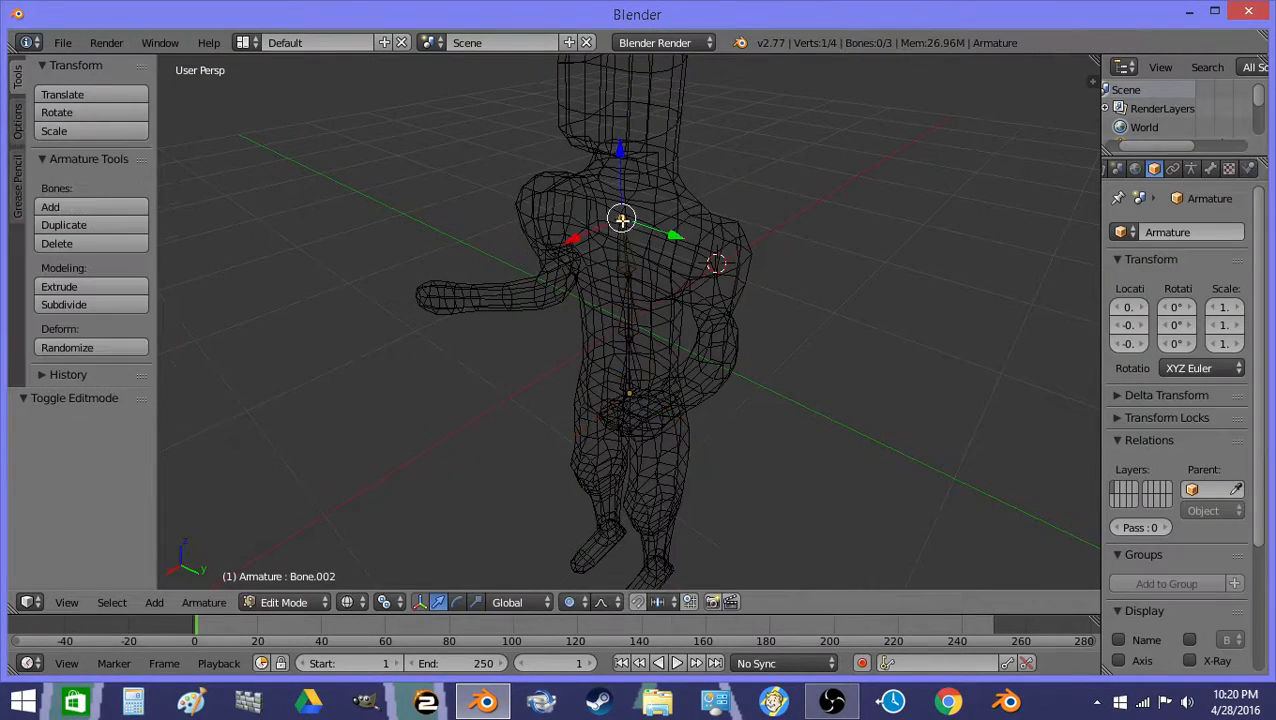
key("e")
right_click(621, 219)
key("shift+s")
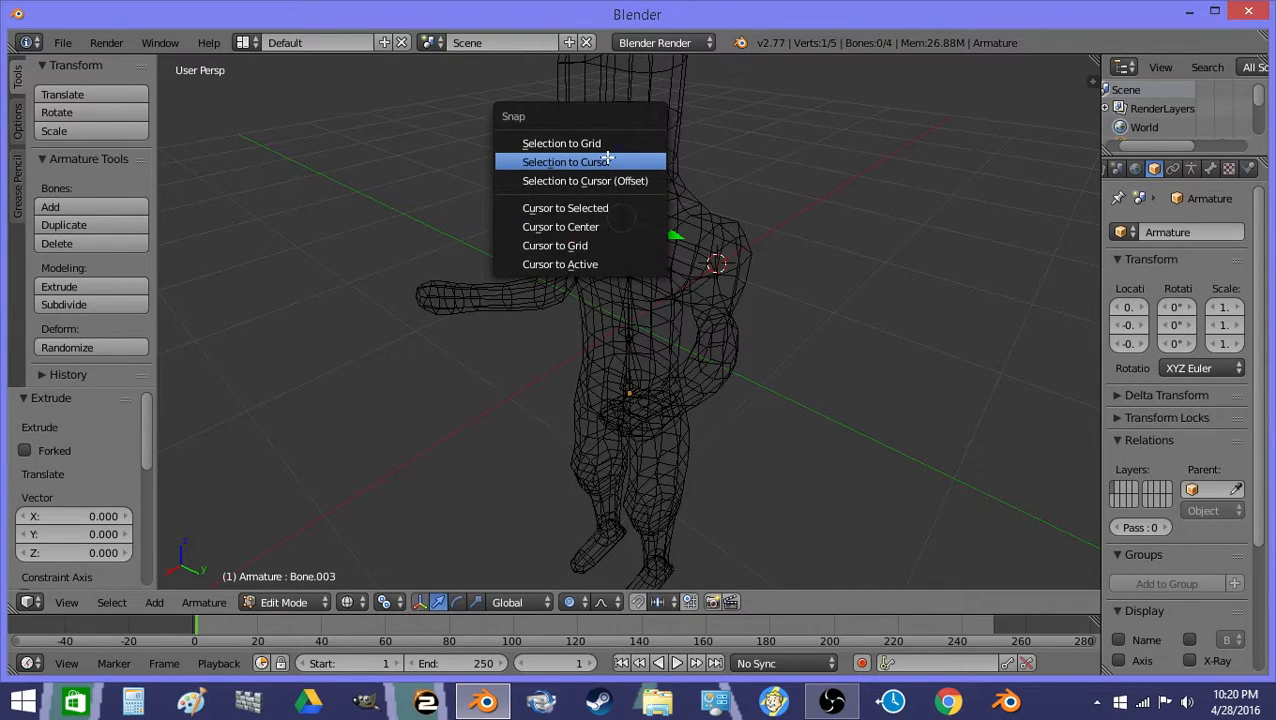
left_click(607, 161)
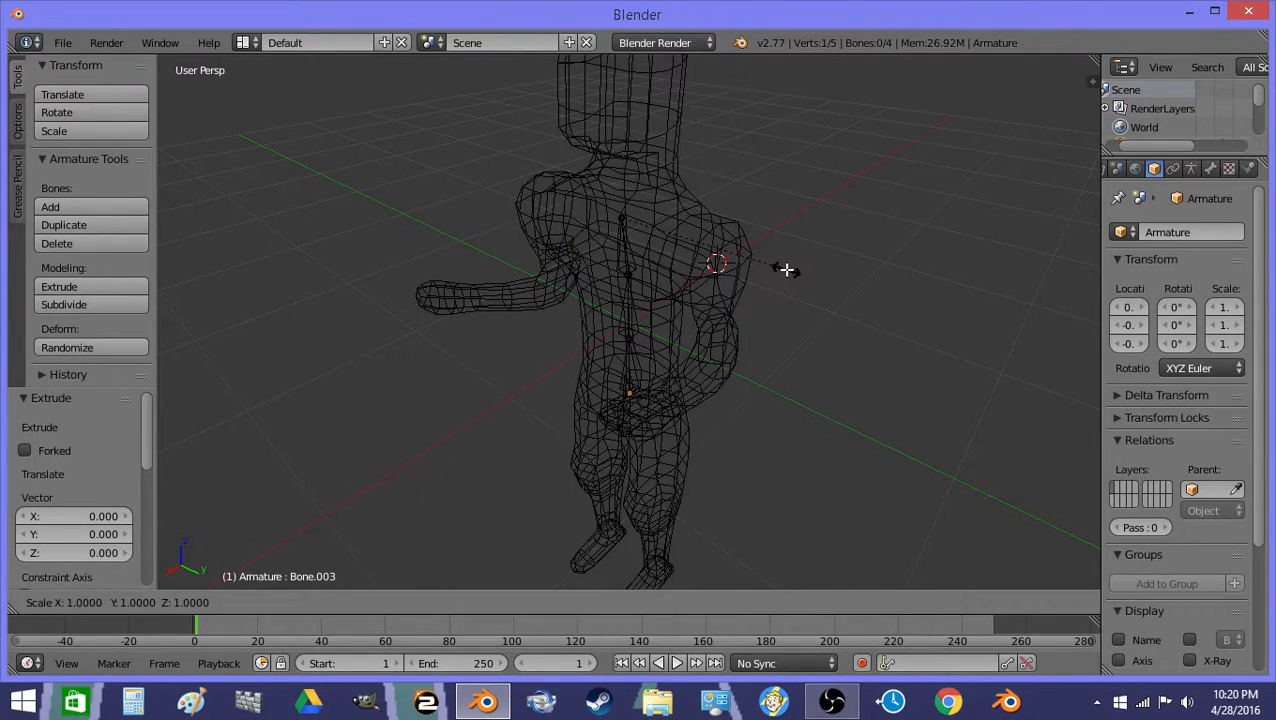
Step: Use the 3D cursor as pivot and scale the collarbone's tip by 0.25 with the Z axis locked
left_click(387, 601)
left_click(418, 562)
key("s")
key("shift+z")
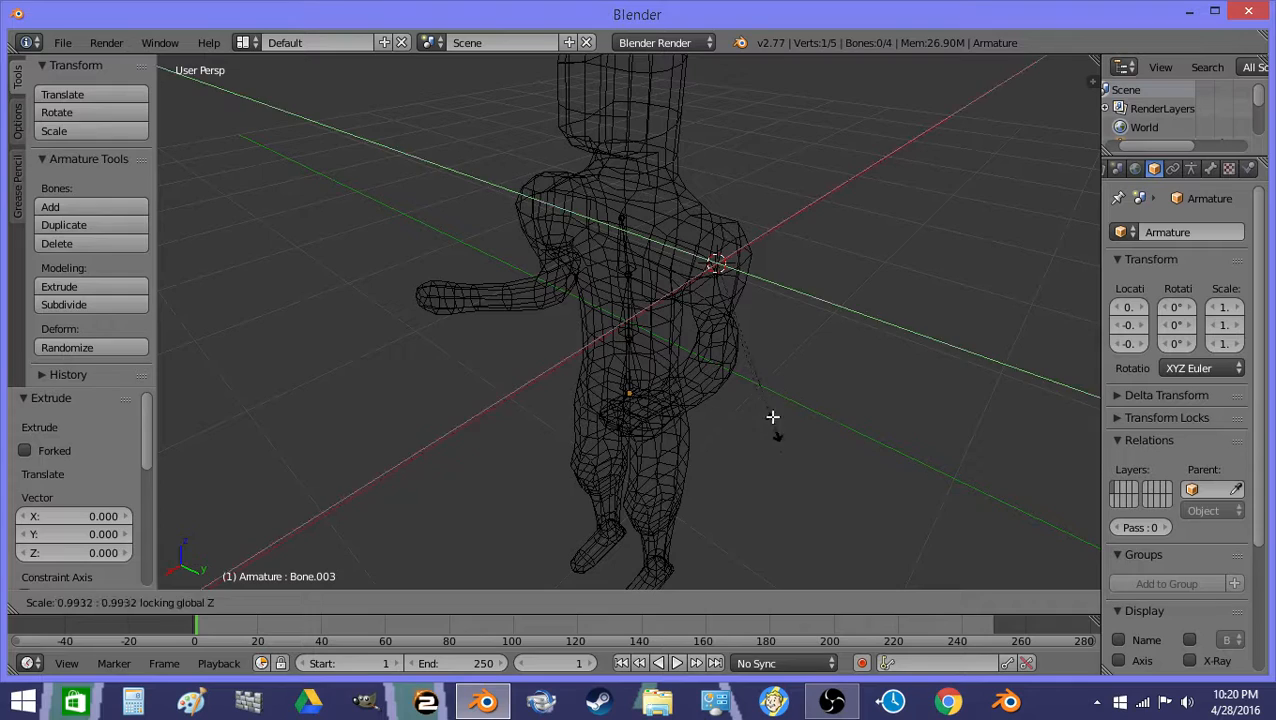
type(".5")
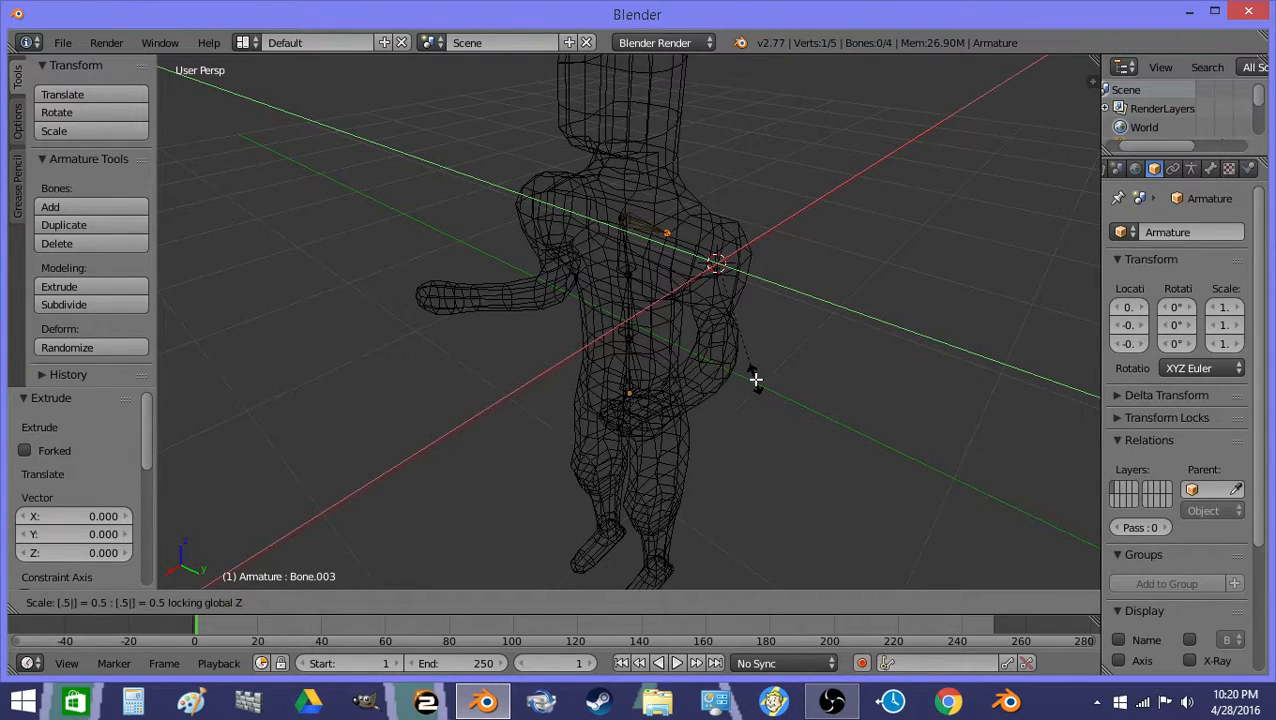
key("BackSpace")
type("8")
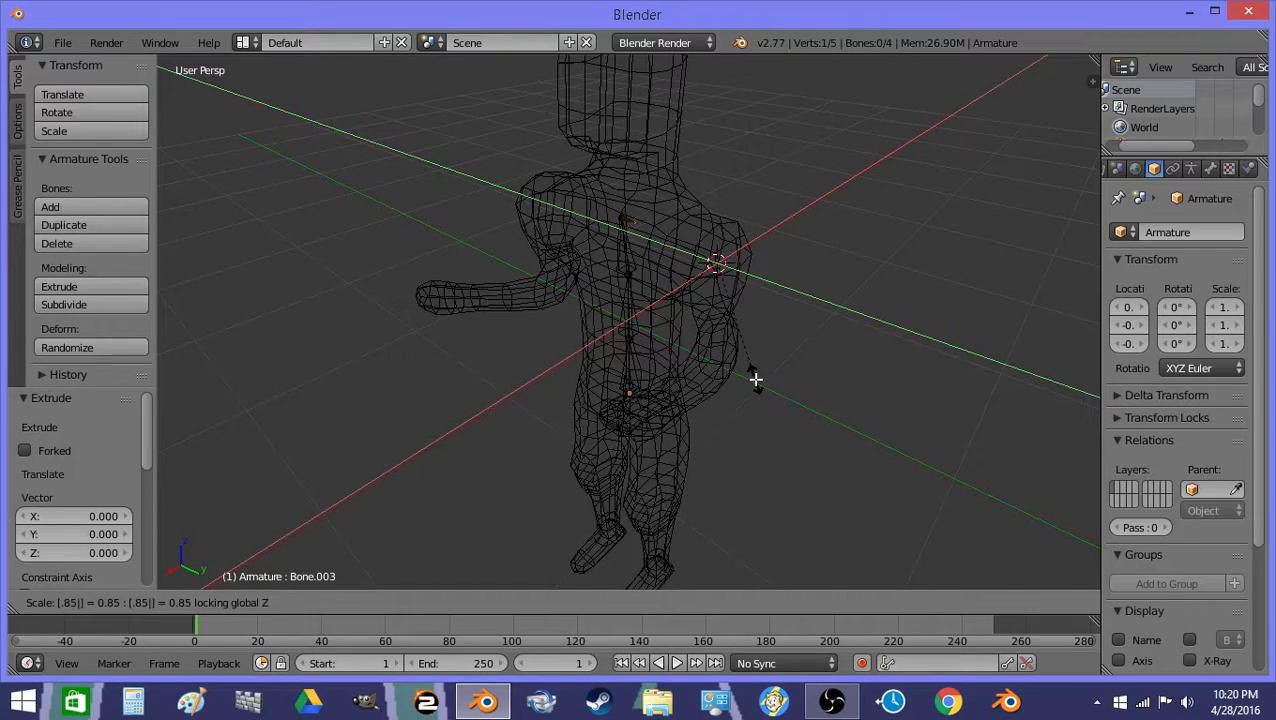
key("BackSpace")
type("75")
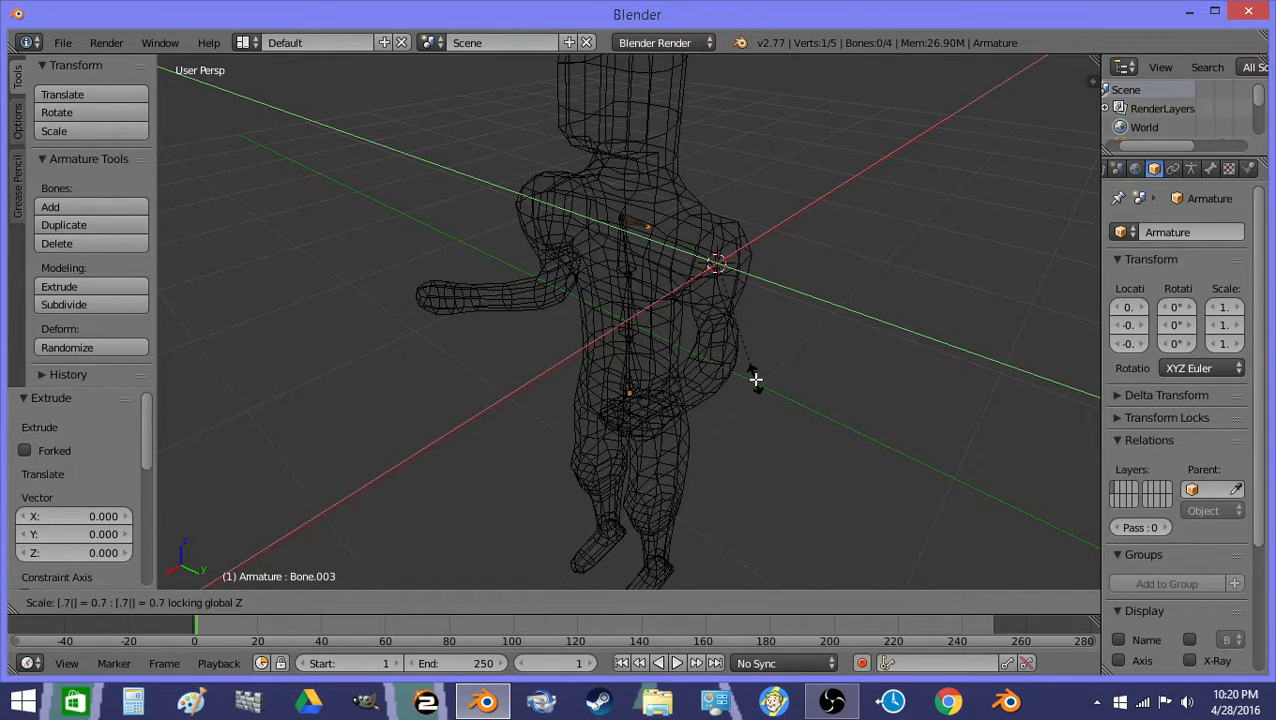
key("BackSpace")
key("BackSpace")
key("BackSpace")
key("BackSpace")
type(".25")
key("Return")
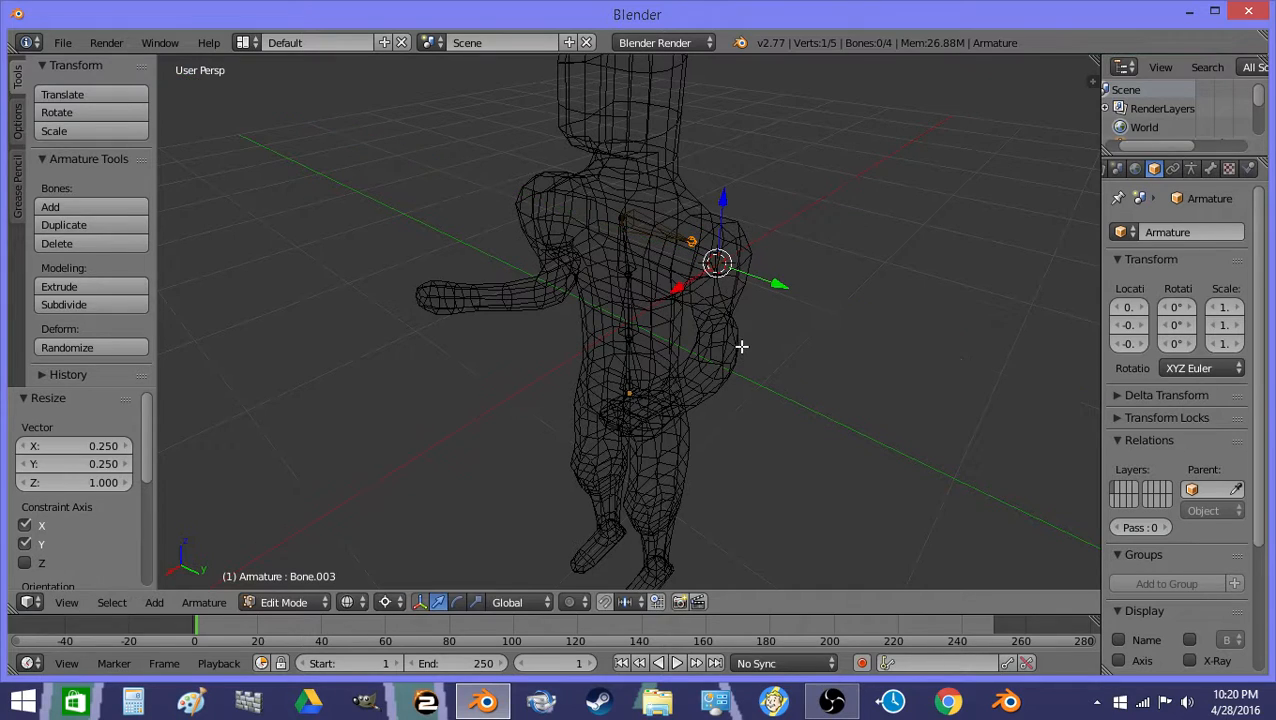
Step: Extrude an outer shoulder bone from the collarbone's tip and snap its end to the 3D cursor
key("e")
right_click(682, 318)
key("shift+s")
key("shift+s")
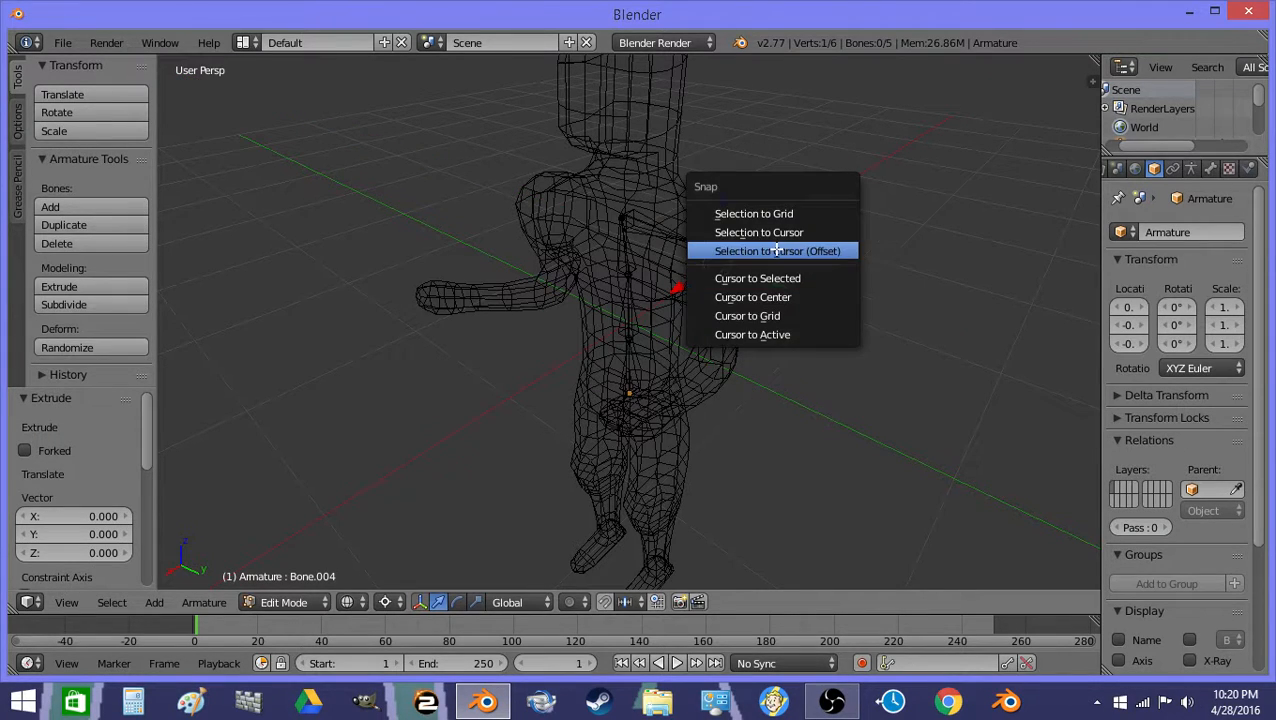
left_click(776, 234)
Step: Move the joint between the +Y collarbone and shoulder bone by -0.05 along Y
key("Tab")
middle_click_drag(545, 278, 645, 281)
scroll(645, 281, "up", 1)
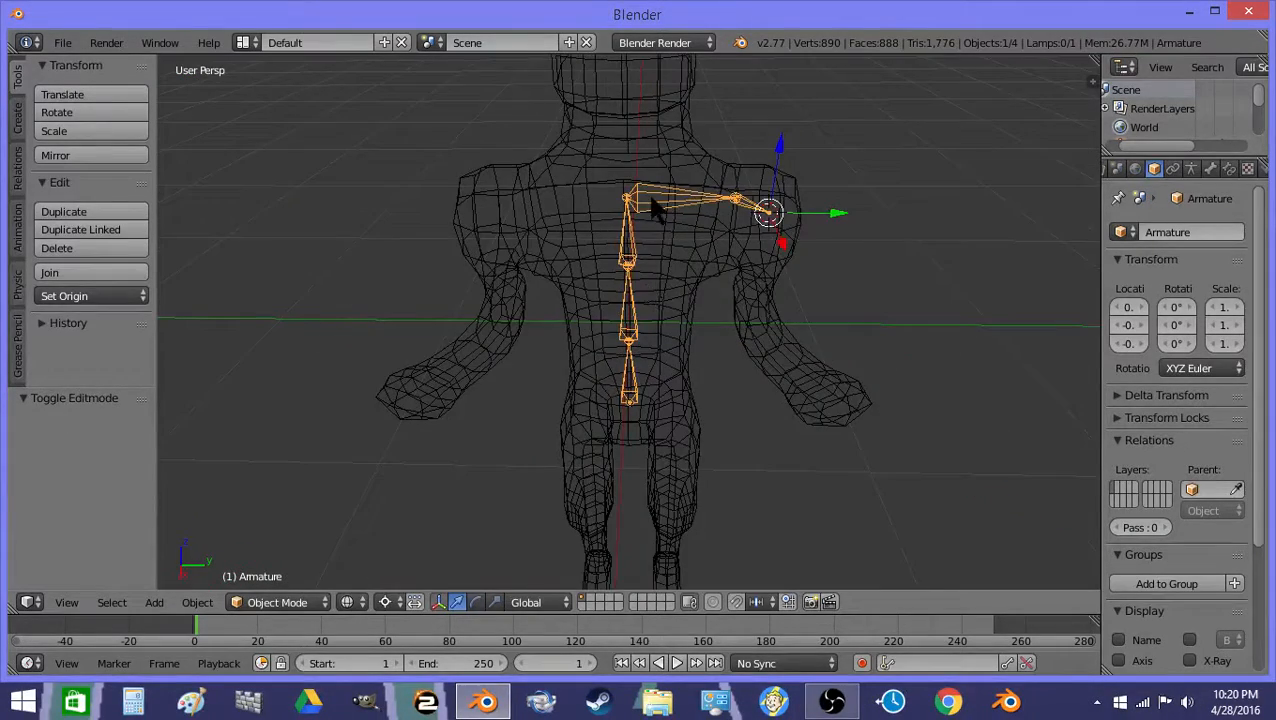
key("Tab")
key("g")
key("y")
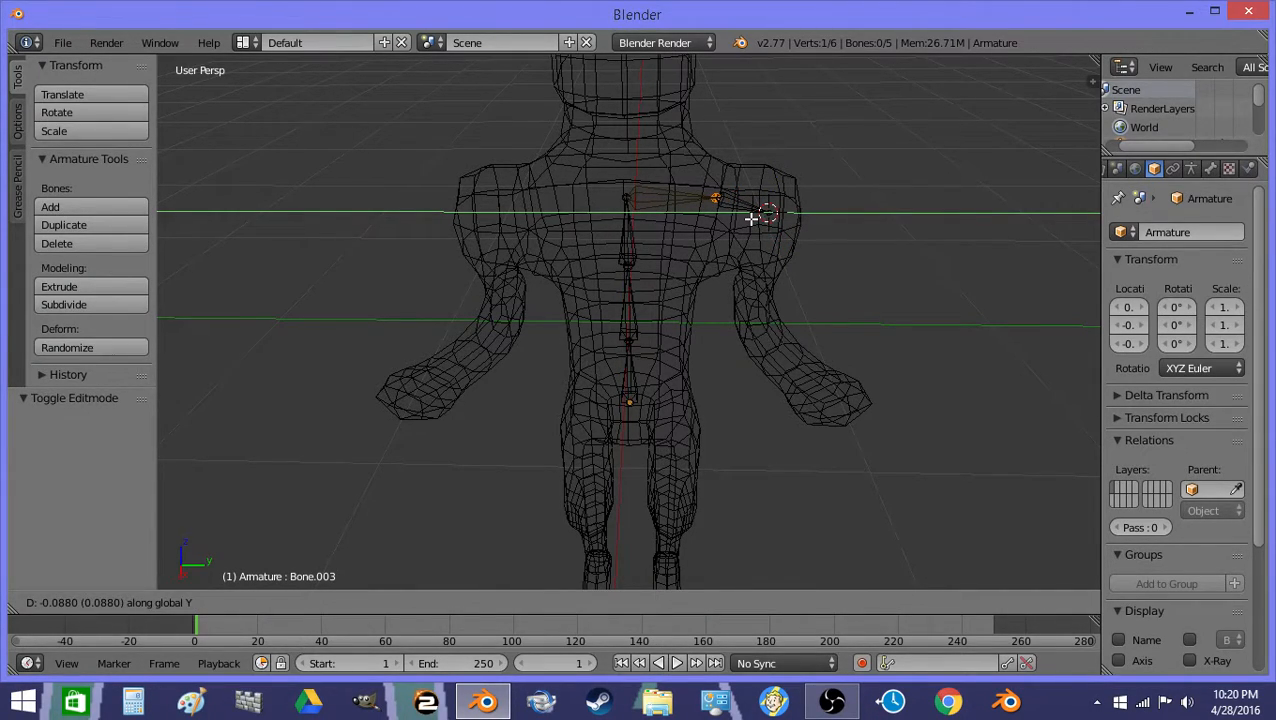
type("-(.1")
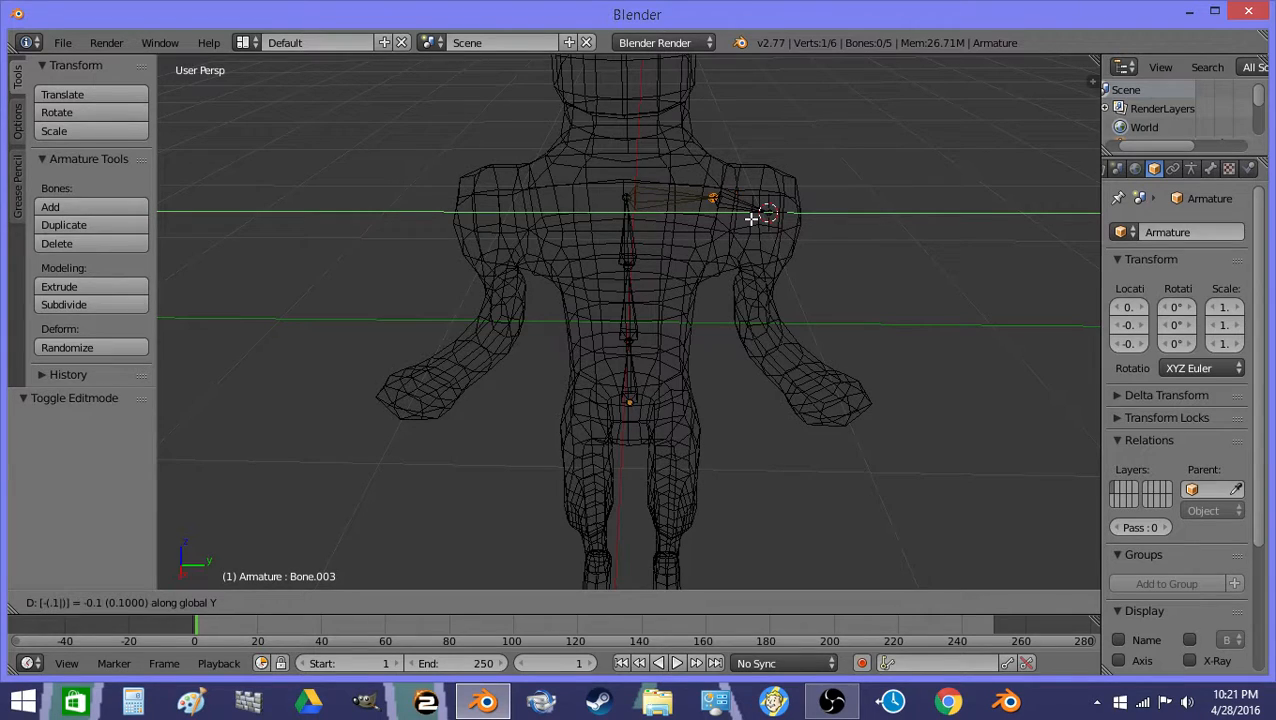
key("BackSpace")
type("05")
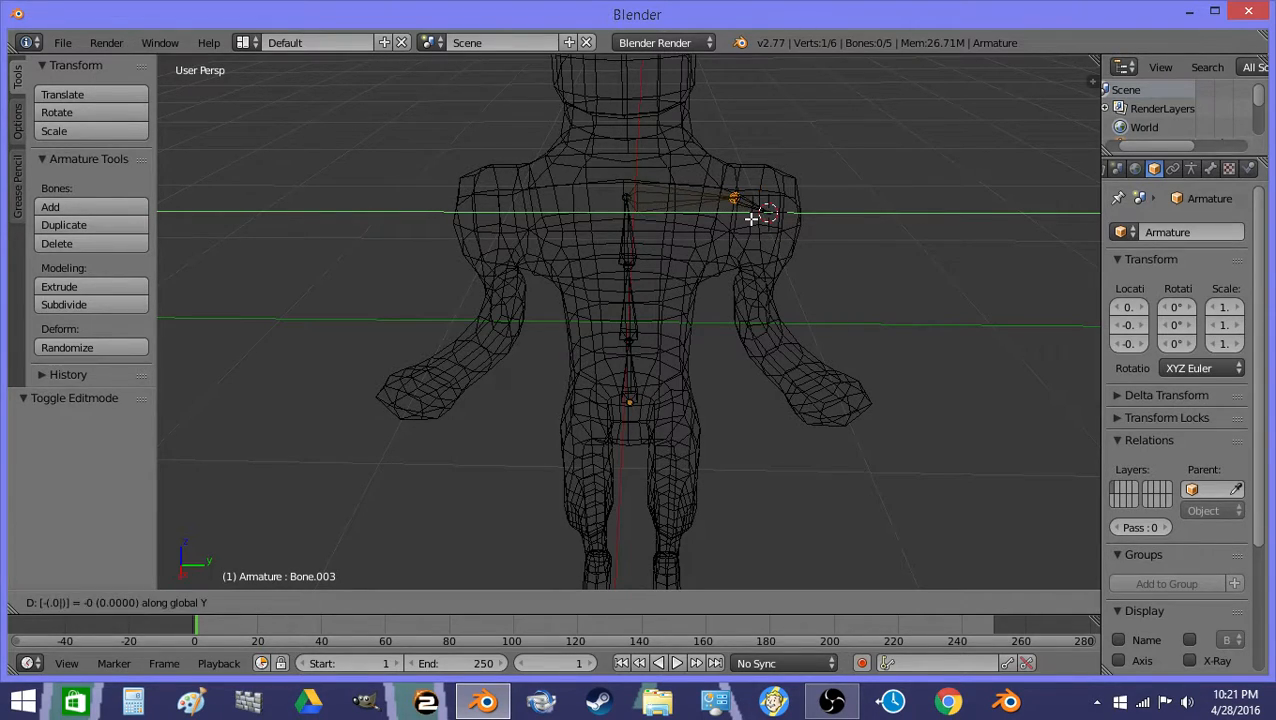
key("BackSpace")
key("Return")
Step: Lower the joint between the +Y collarbone and shoulder bone by 0.05 along Z
key("g")
key("z")
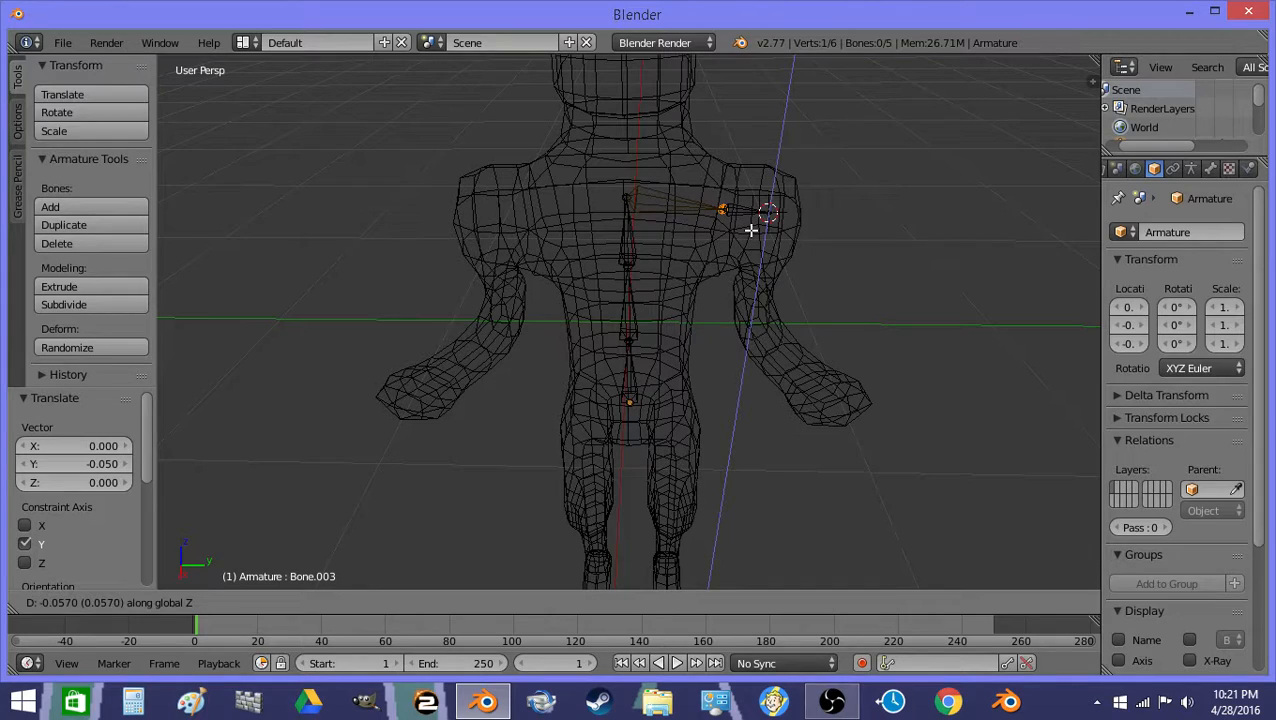
type("-.05")
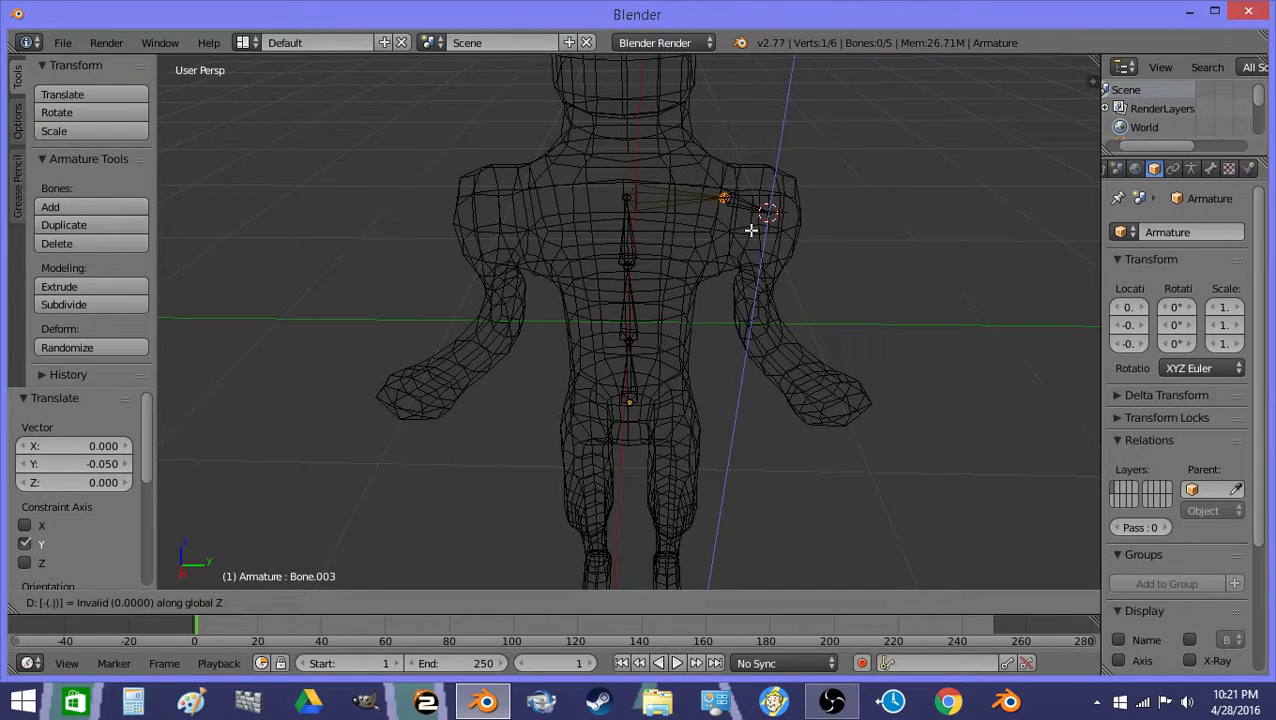
key("Return")
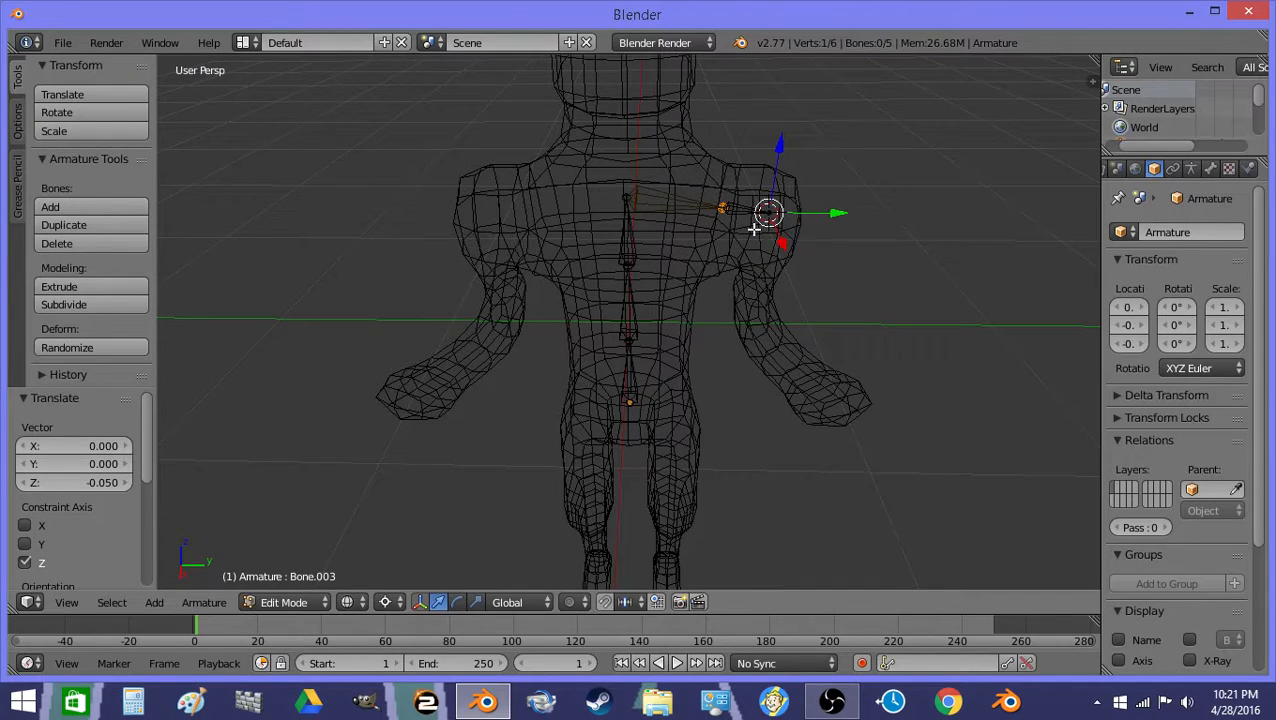
Step: Select two faces of the body mesh's shoulder on the -Y side and snap the 3D cursor to their centre
right_click(643, 221)
key("Tab")
right_click(518, 234)
key("Tab")
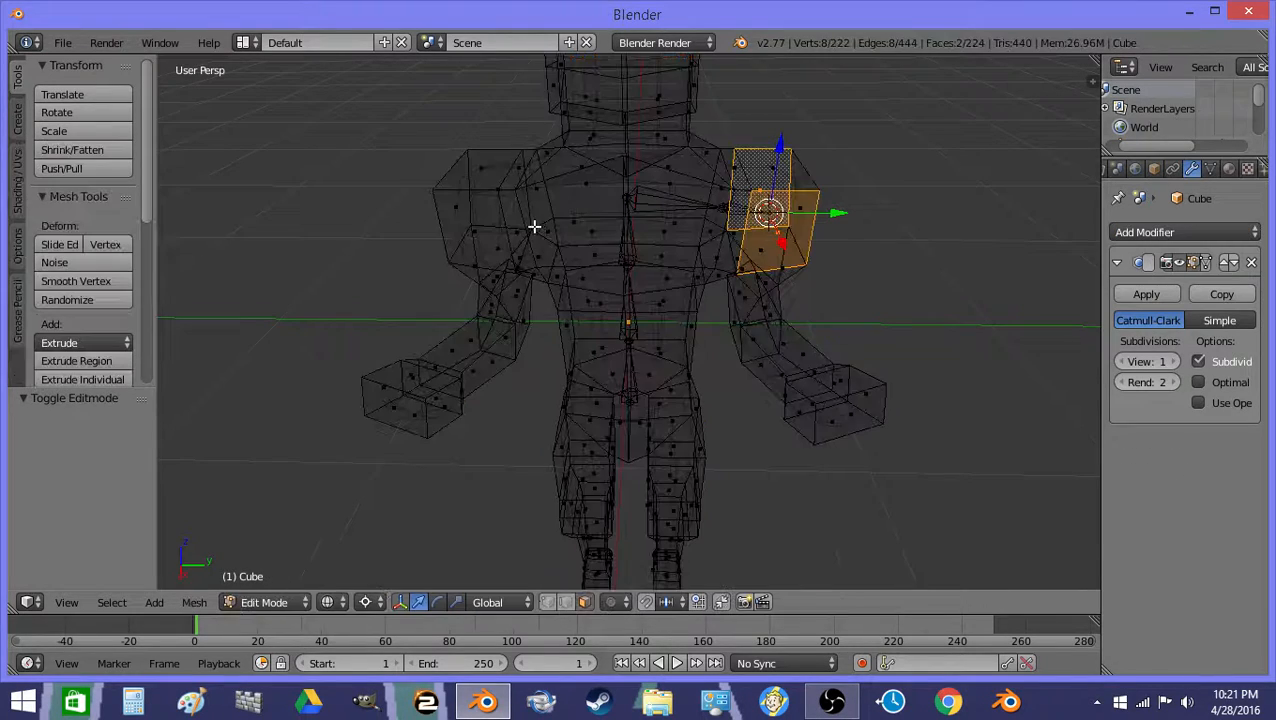
right_click(469, 228)
key("shift+s")
key("Escape")
right_click(493, 186)
right_click(492, 236, "shift")
right_click(461, 236)
right_click(505, 193, "shift")
key("shift+s")
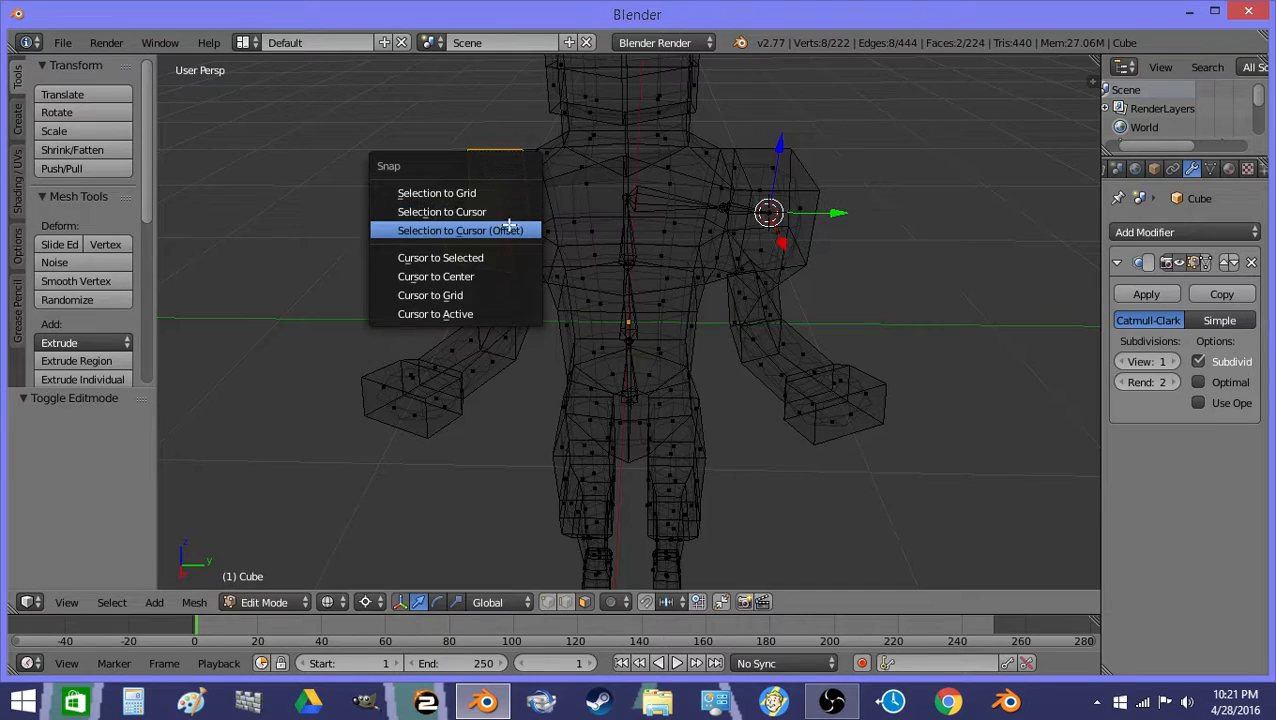
left_click(500, 257)
key("Tab")
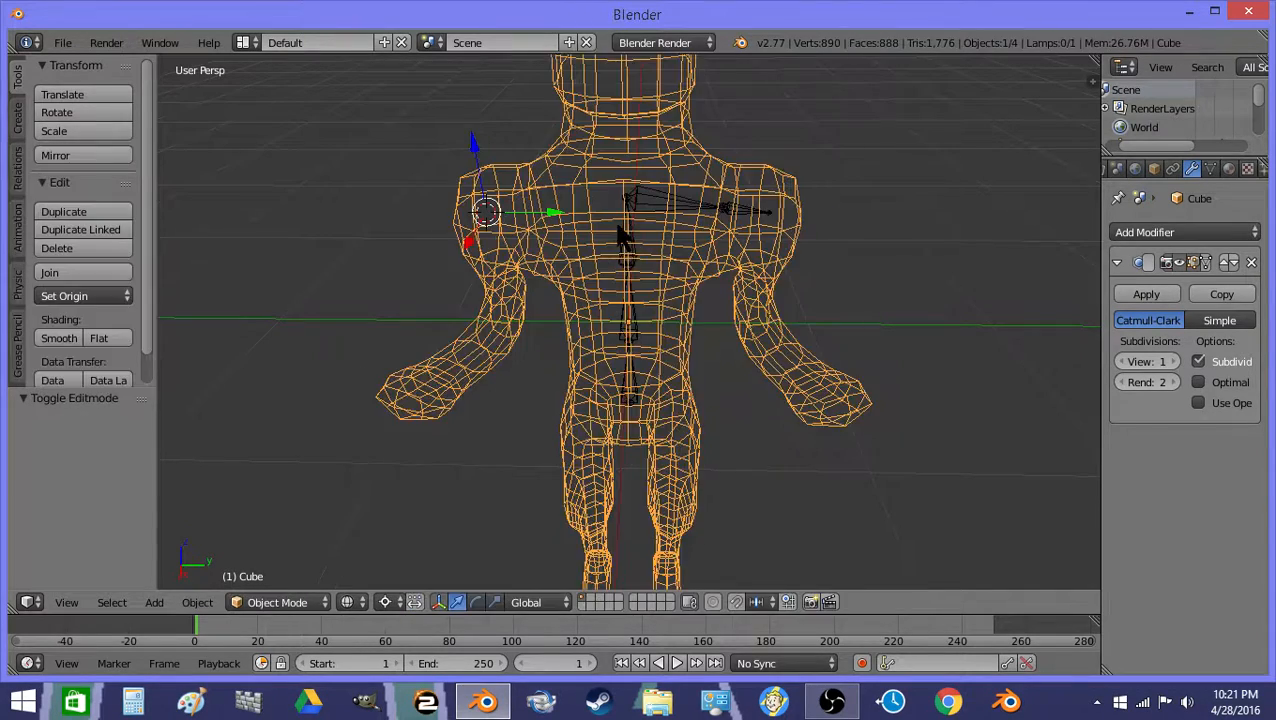
Step: Extrude a second collarbone from the top spine joint to the 3D cursor in the -Y shoulder
right_click(621, 200)
key("Tab")
key("e")
right_click(623, 210)
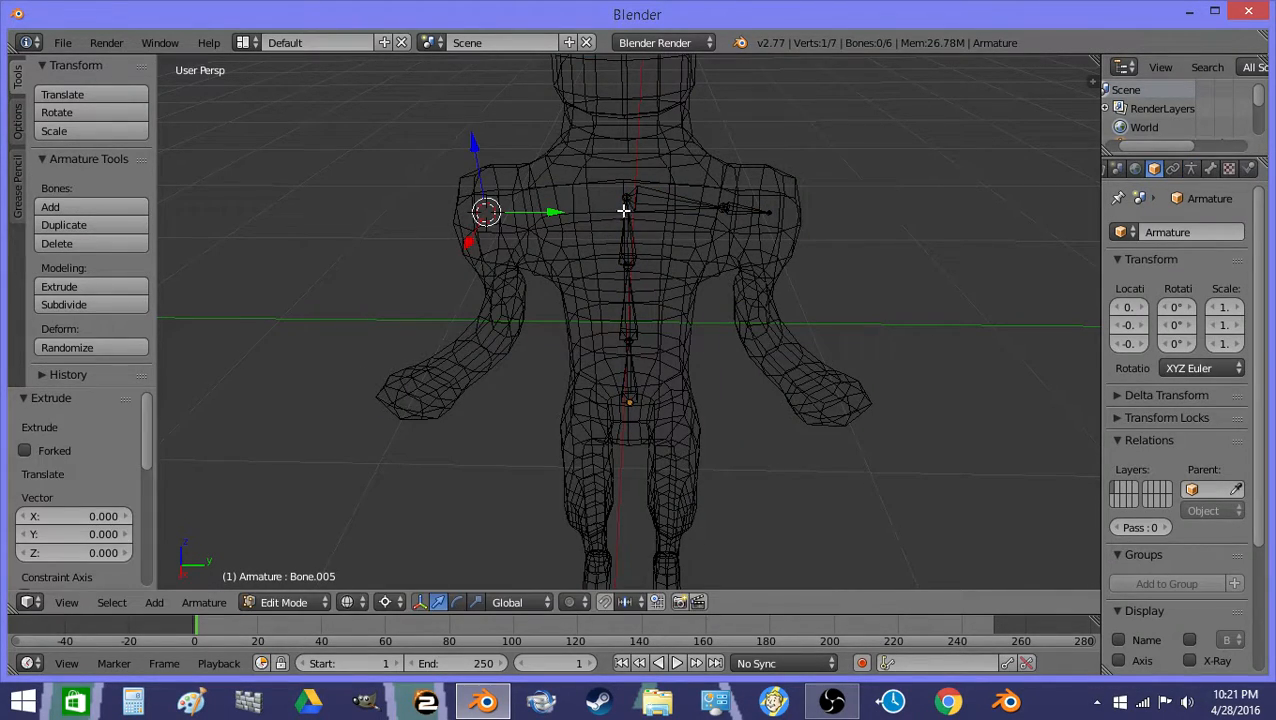
Step: Scale the -Y collarbone's tip by 0.25 around the 3D cursor with the Z axis locked
key("s")
key("shift+z")
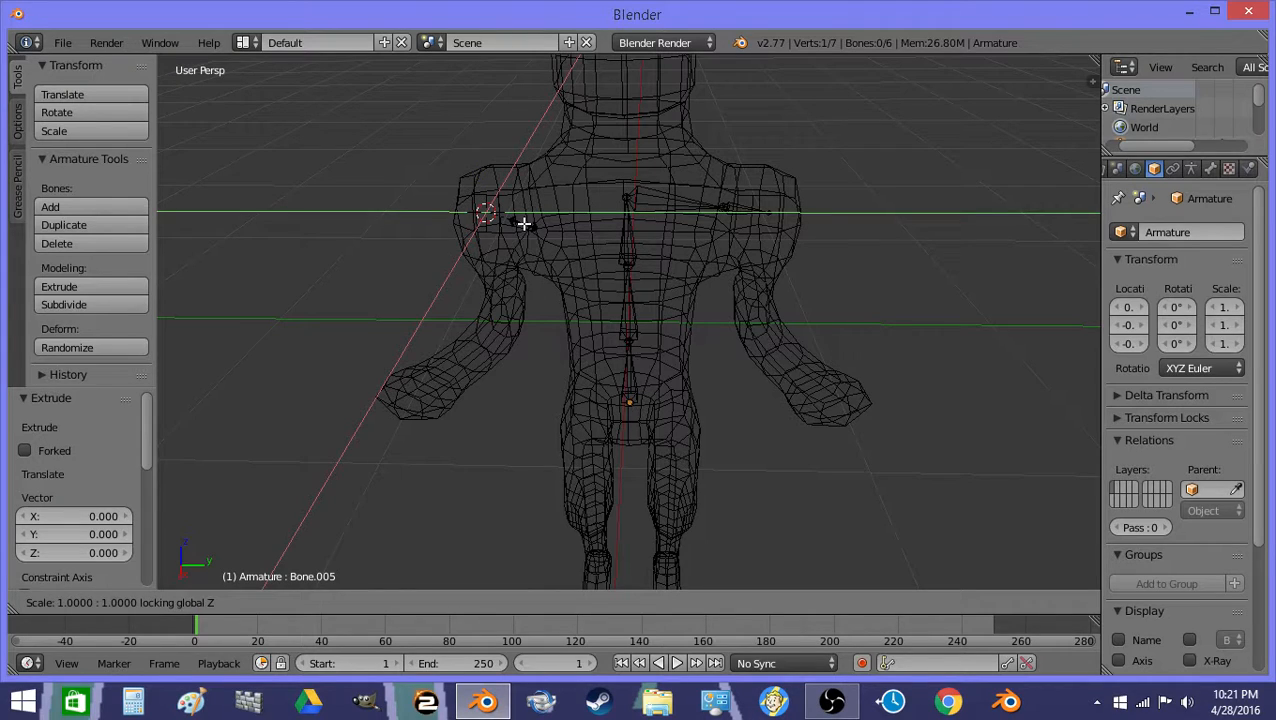
type(".25")
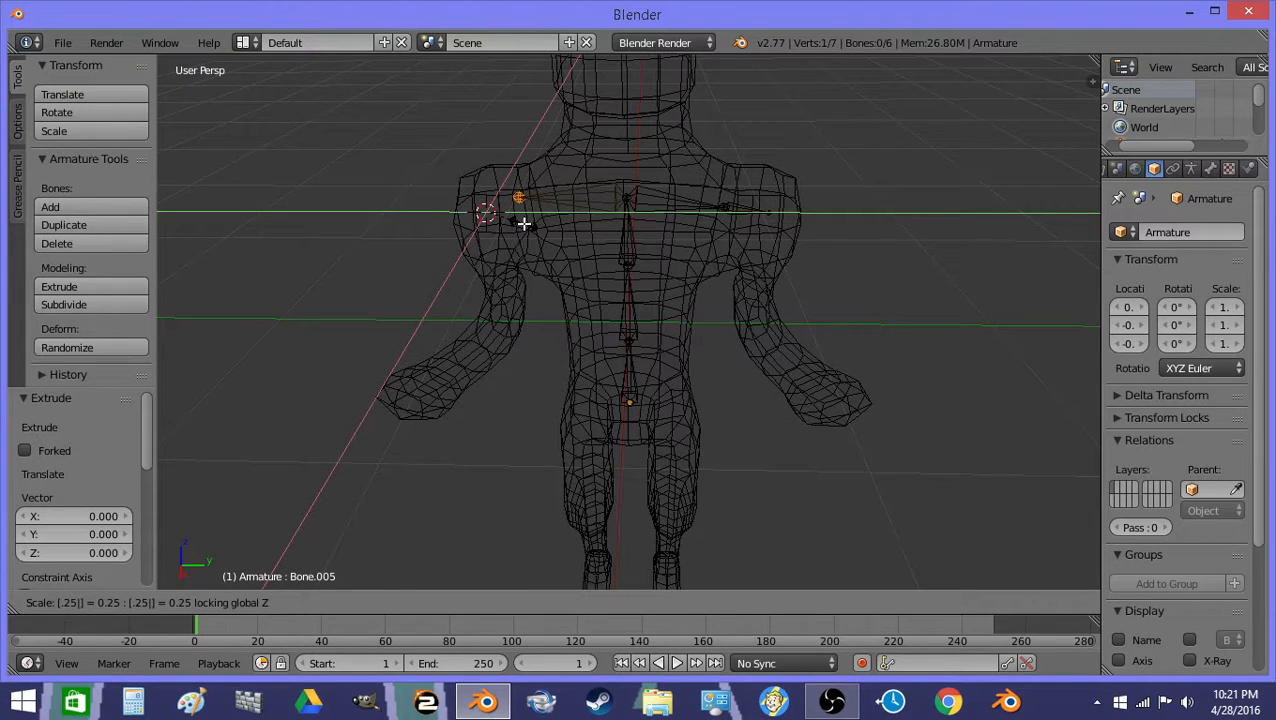
key("Return")
Step: Add an outer shoulder bone on the -Y collarbone's tip and snap its end to the 3D cursor
key("shift+s")
left_click(530, 137)
scroll(535, 212, "up", 3)
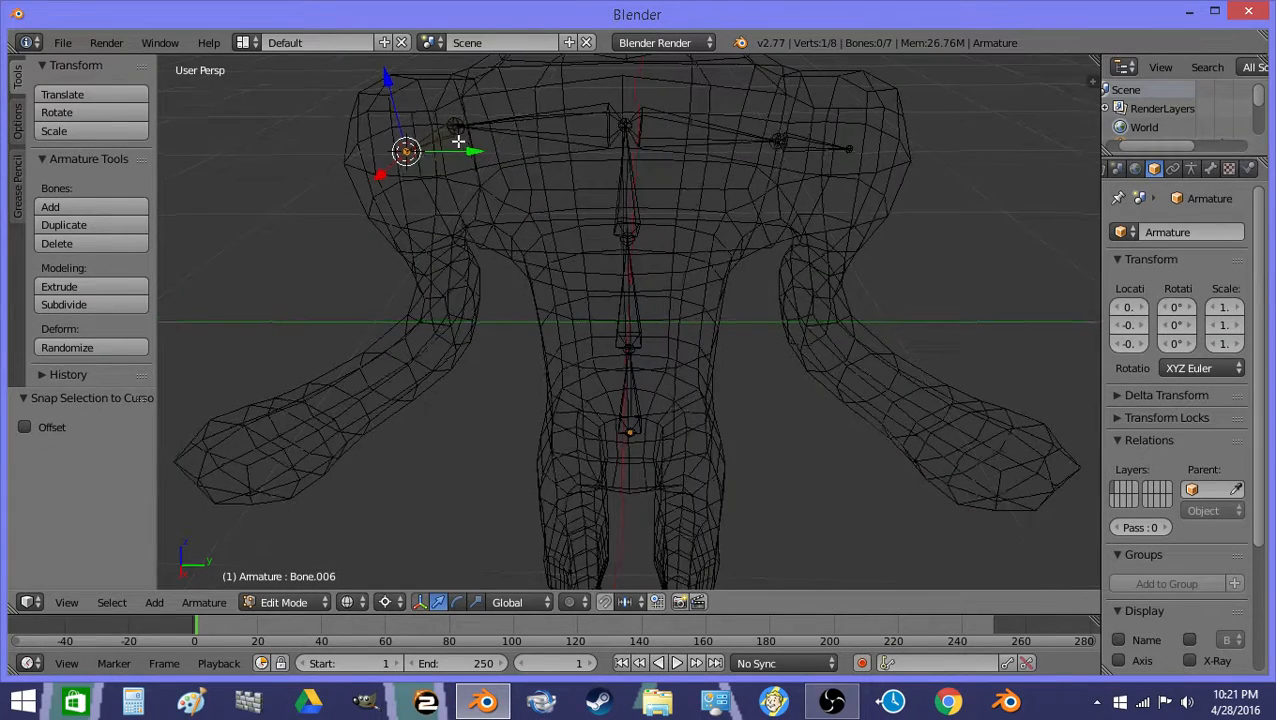
Step: Move the joint between the -Y collarbone and shoulder bone by 0.1 along Y
middle_click_drag(456, 142, 447, 128)
right_click(452, 131)
type("g")
type("y.1")
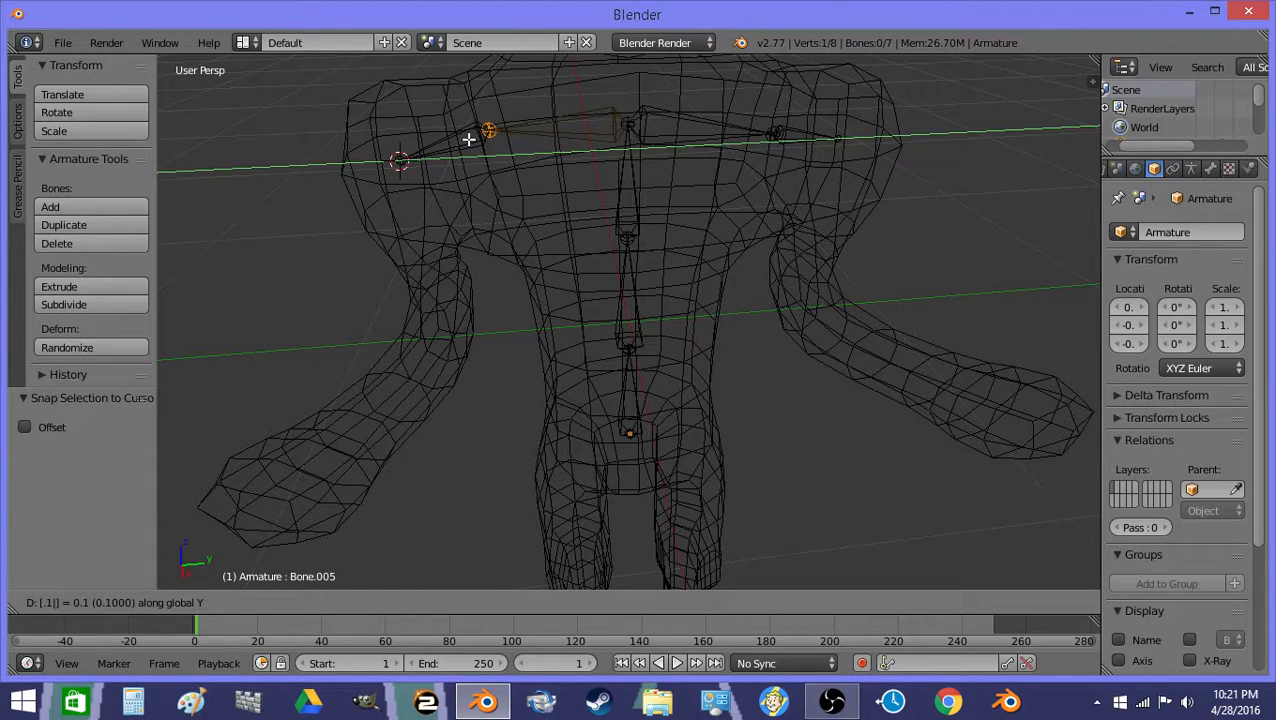
key("Return")
Step: Lower the joint between the -Y collarbone and shoulder bone by 0.05 along Z
type("gz")
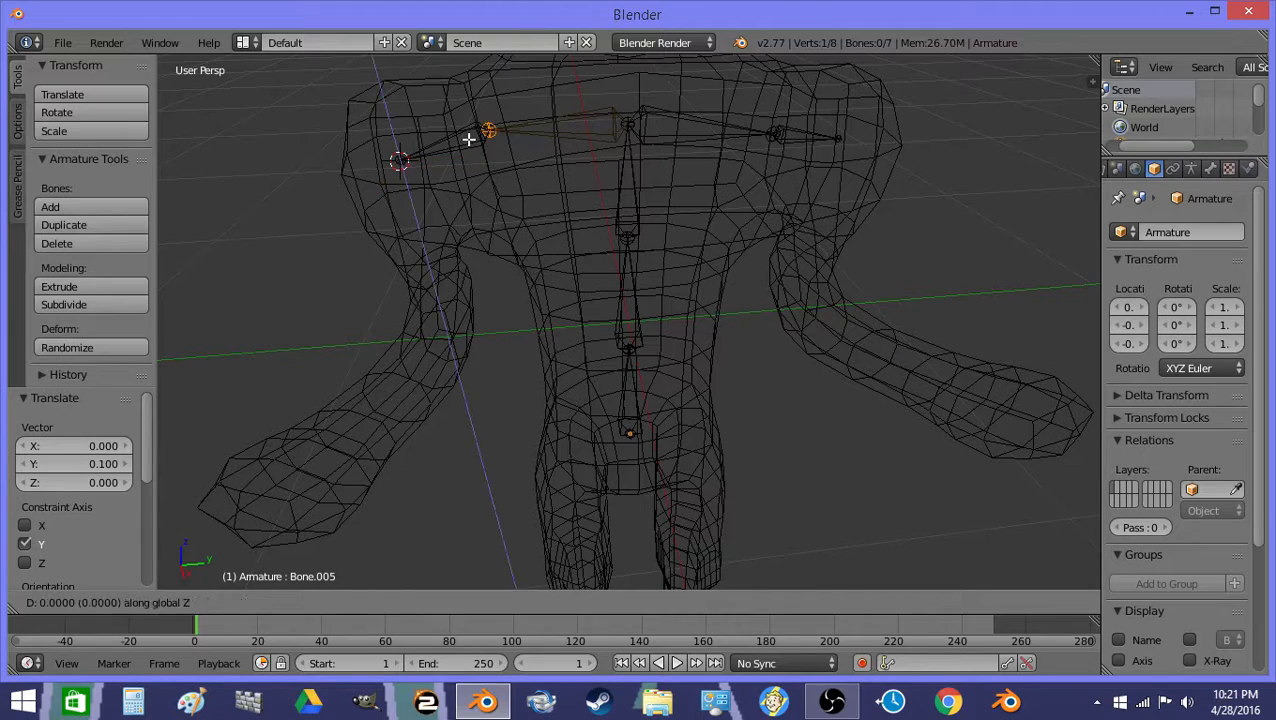
type(".05")
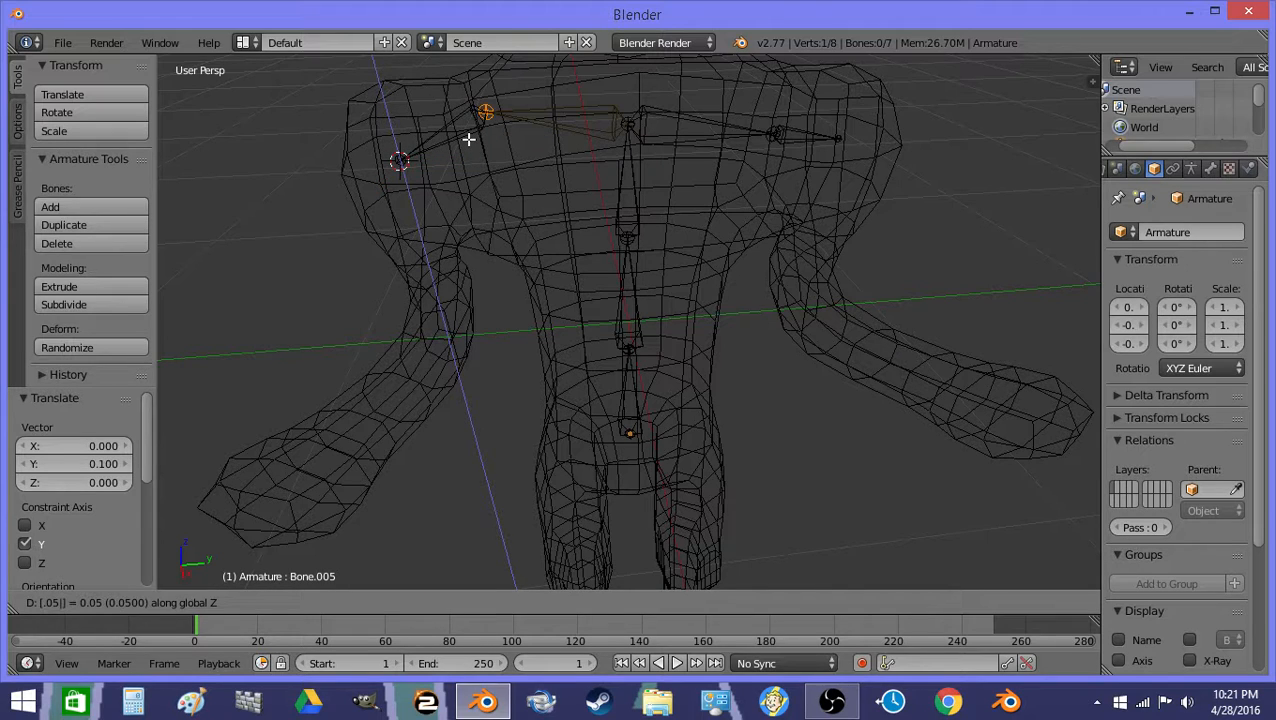
type("-")
key("Return")
Step: Extrude upper-arm bones from both shoulder tips straight down along Z by about 0.63
key("Tab")
scroll(465, 157, "down", 1)
middle_click_drag(521, 207, 629, 256)
scroll(634, 250, "down", 2)
key("Tab")
right_click(745, 237)
key("e")
key("z")
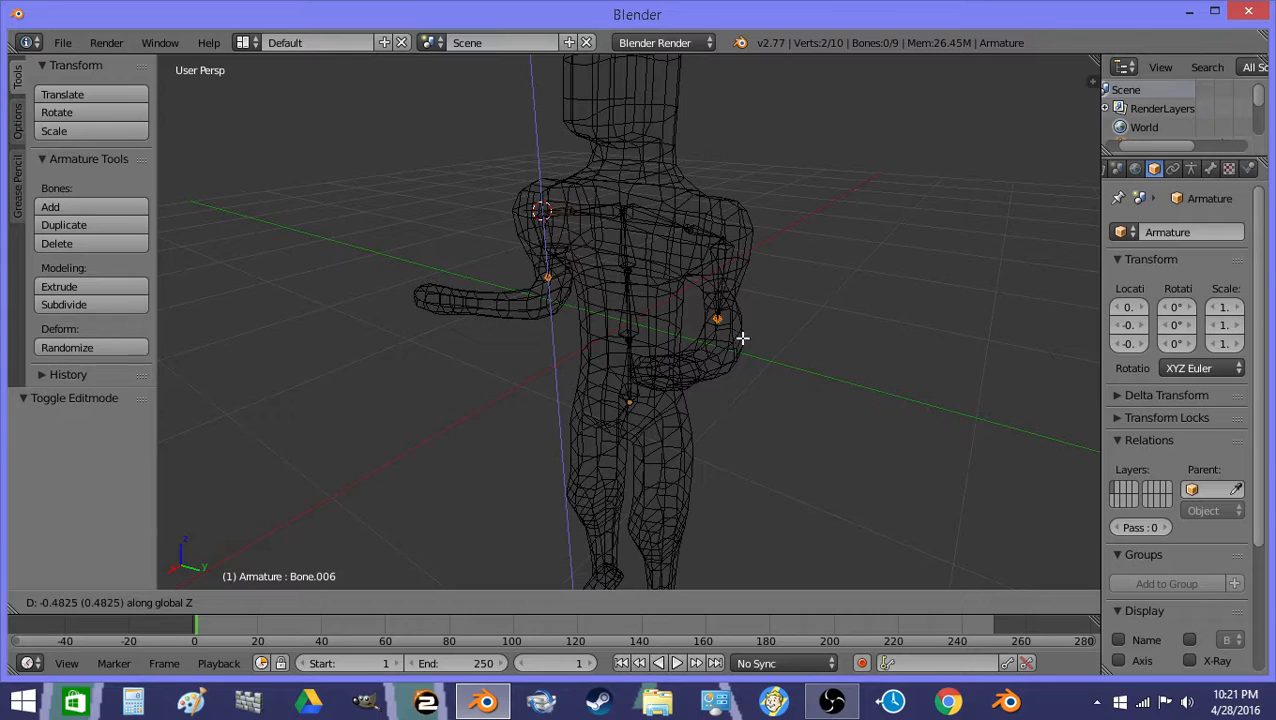
left_click(742, 340)
Step: Raise both elbow joints by about 0.05 along Z
mouse_move(740, 356)
middle_mouse_down()
mouse_move(817, 330)
mouse_move(746, 338)
mouse_move(886, 333)
middle_mouse_up()
key("z")
key("z")
key("g")
key("z")
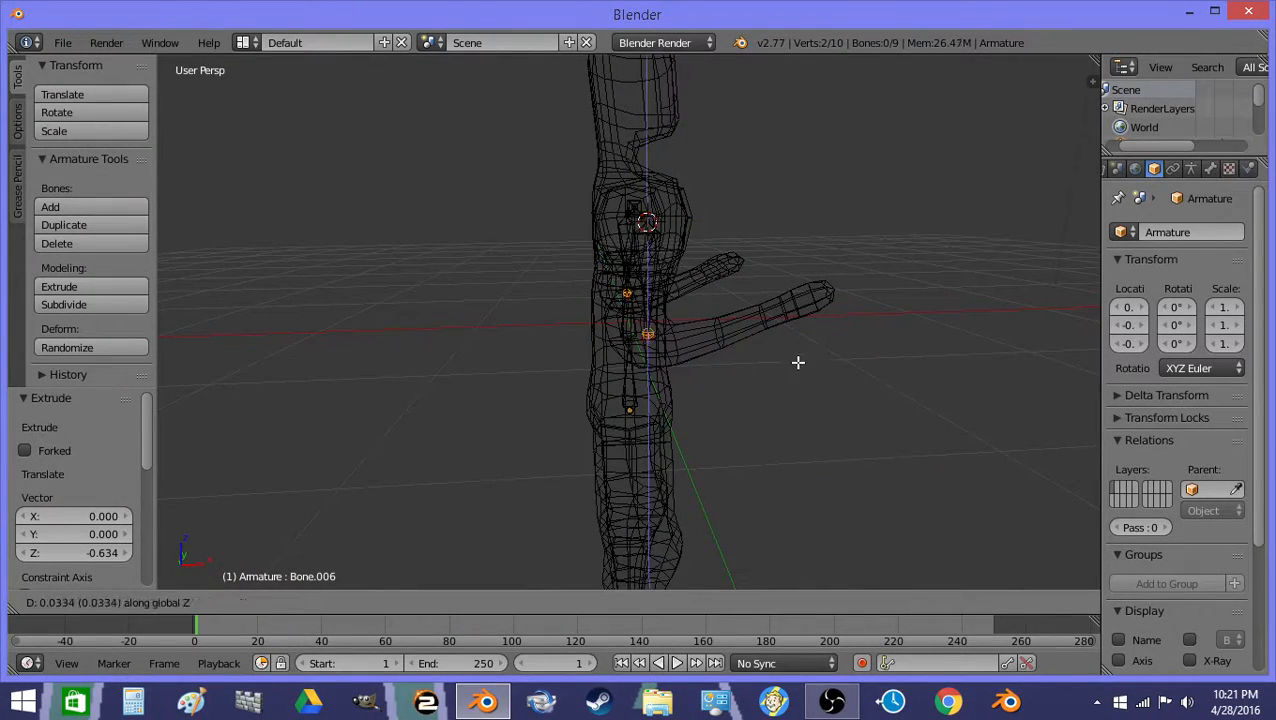
left_click(797, 360)
Step: Shift both elbow joints about -0.08 along X and lower them about 0.05 along Z
key("g")
key("y")
key("x")
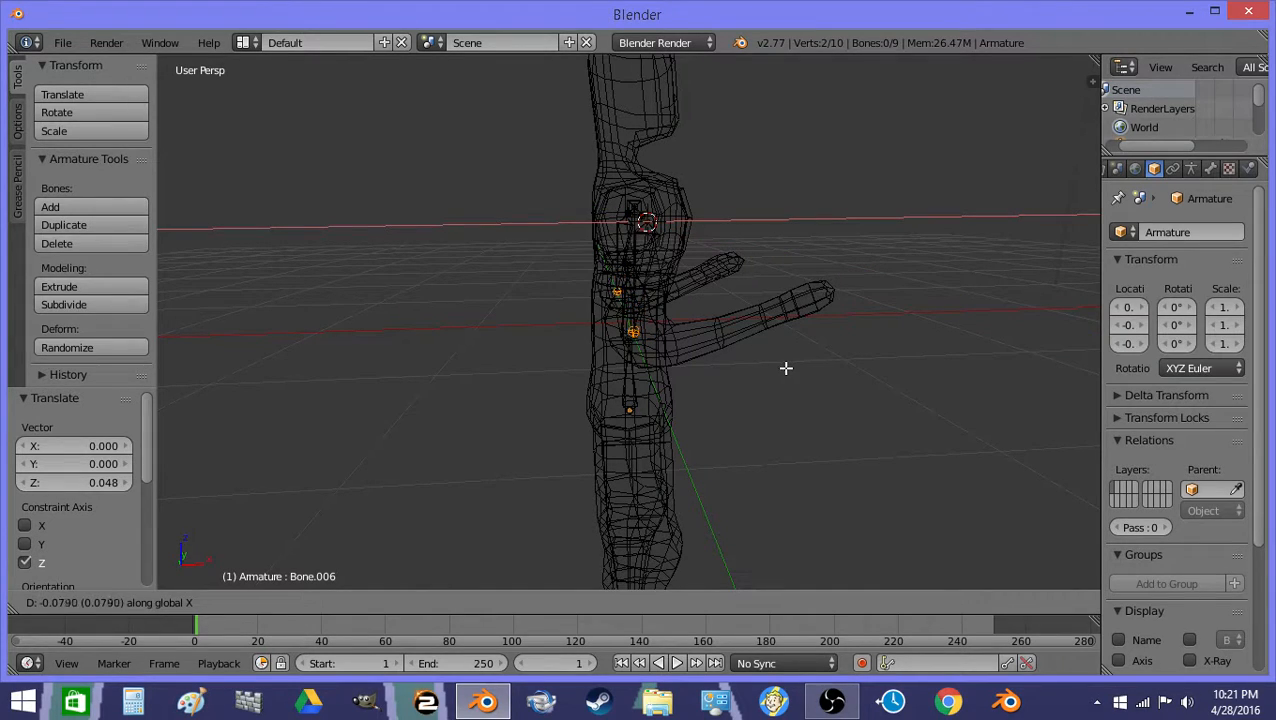
left_click(788, 368)
key("g")
key("z")
left_click(786, 378)
Step: Extrude forearm bones from both elbows about 1.02 along X and raise their tips about 0.3 along Z
key("e")
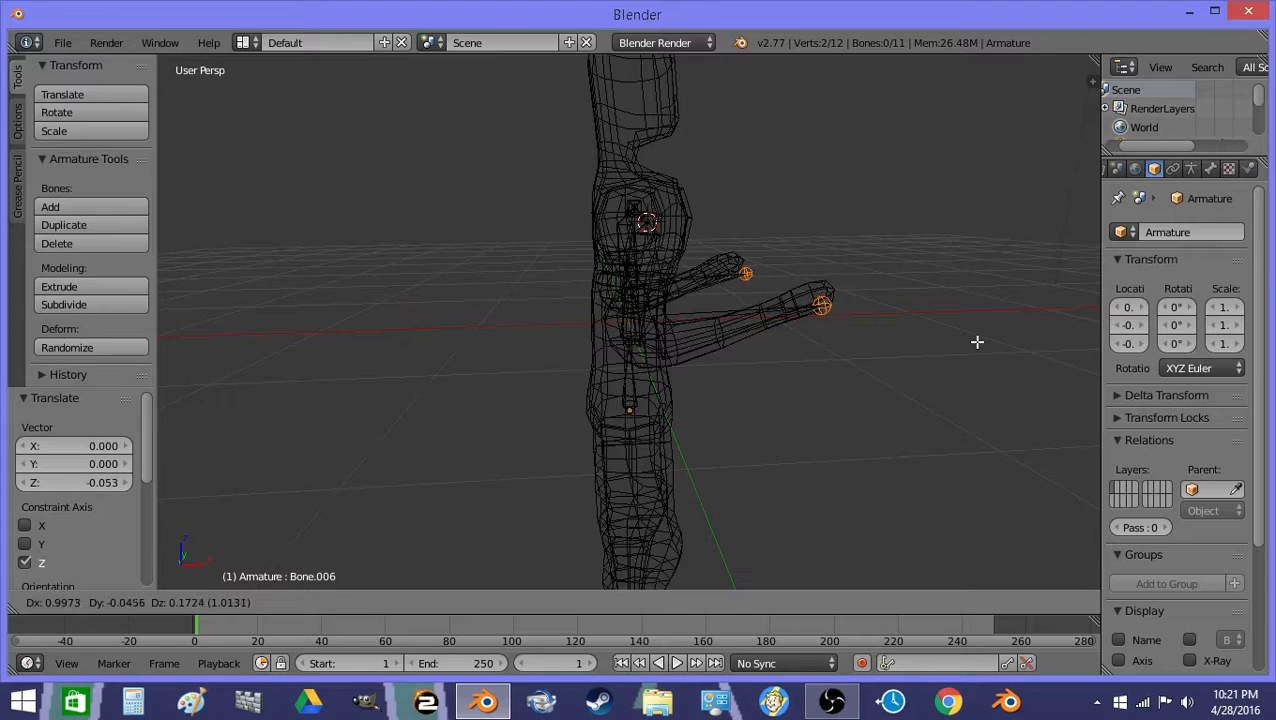
left_click(976, 325)
key("g")
key("z")
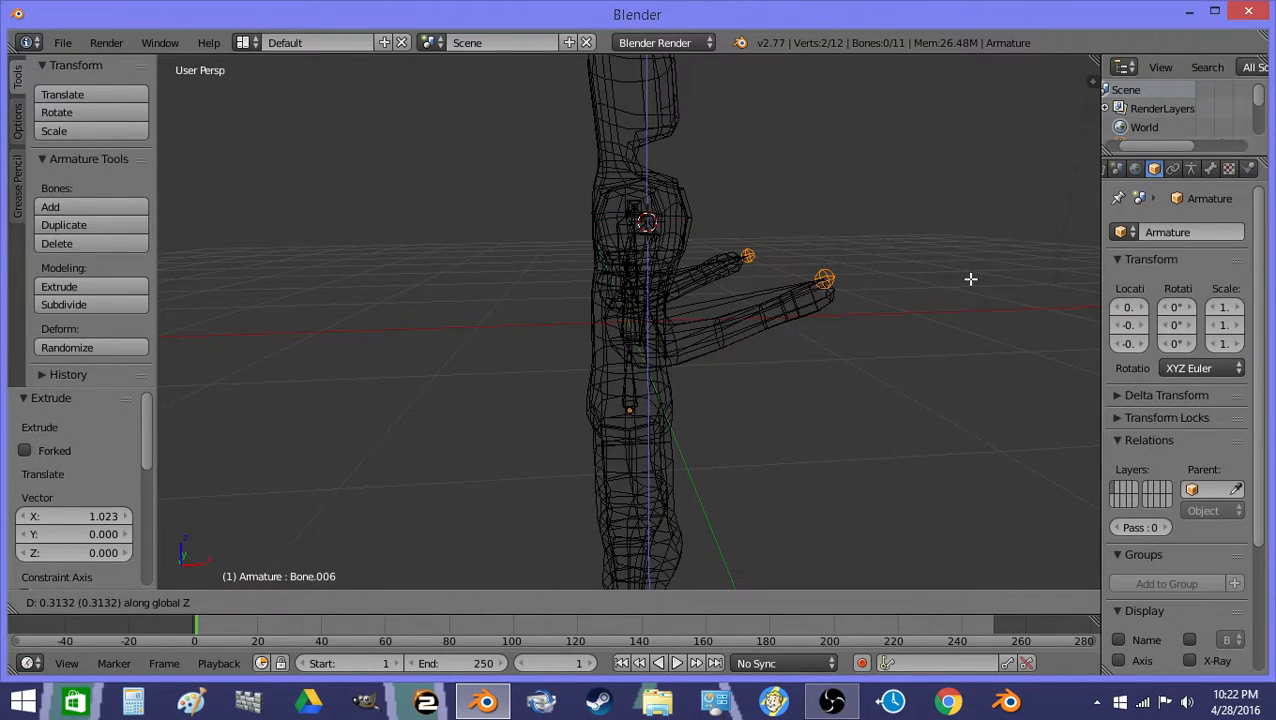
left_click(971, 277)
Step: Pull both forearm tips back along X and lower them slightly along Z to fit the arms
key("g")
key("x")
left_click(904, 303)
key("g")
key("z")
left_click(903, 316)
Step: Extrude a hip bone from the base of the spine and move its tip 0.25 along Y
key("Tab")
middle_click_drag(902, 277, 661, 364)
scroll(667, 286, "down", 2)
key("Tab")
right_click(630, 392)
key("g")
right_click(630, 398)
key("g")
key("y")
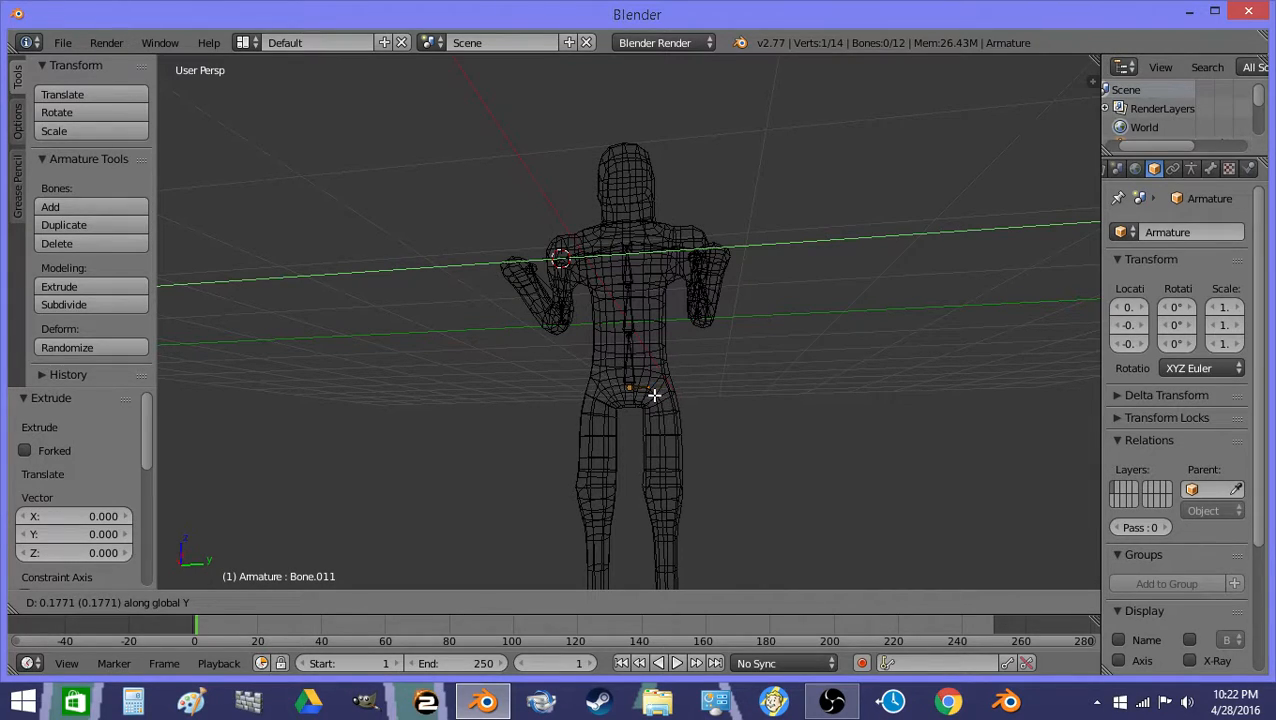
type(".2")
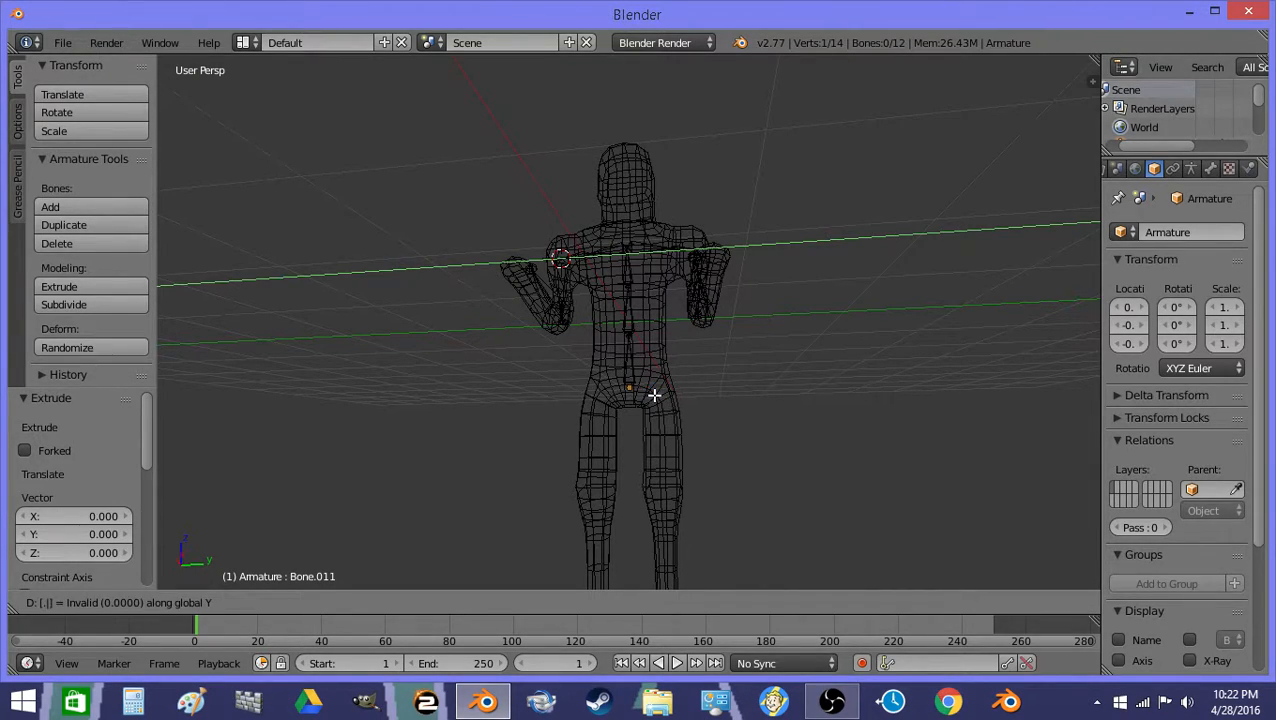
type("5")
key("Return")
Step: Extrude the opposite hip bone from the base of the spine by -0.25 along Y
right_click(613, 386)
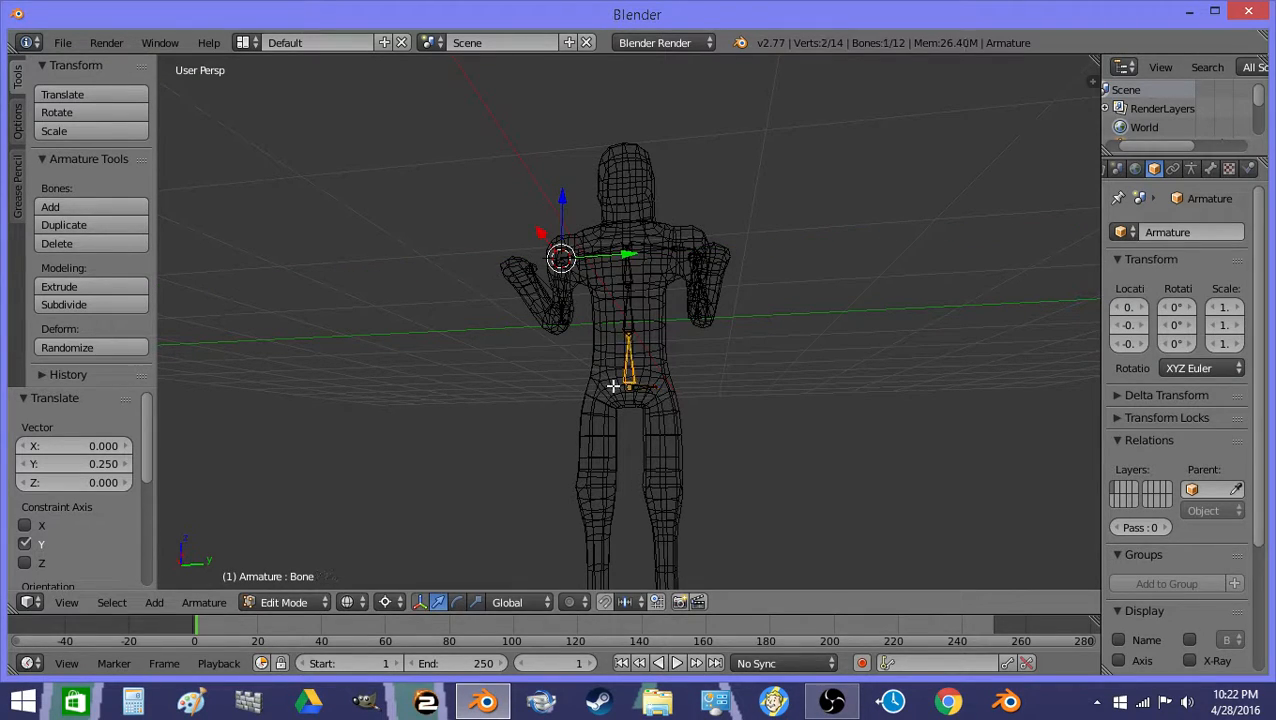
type("e")
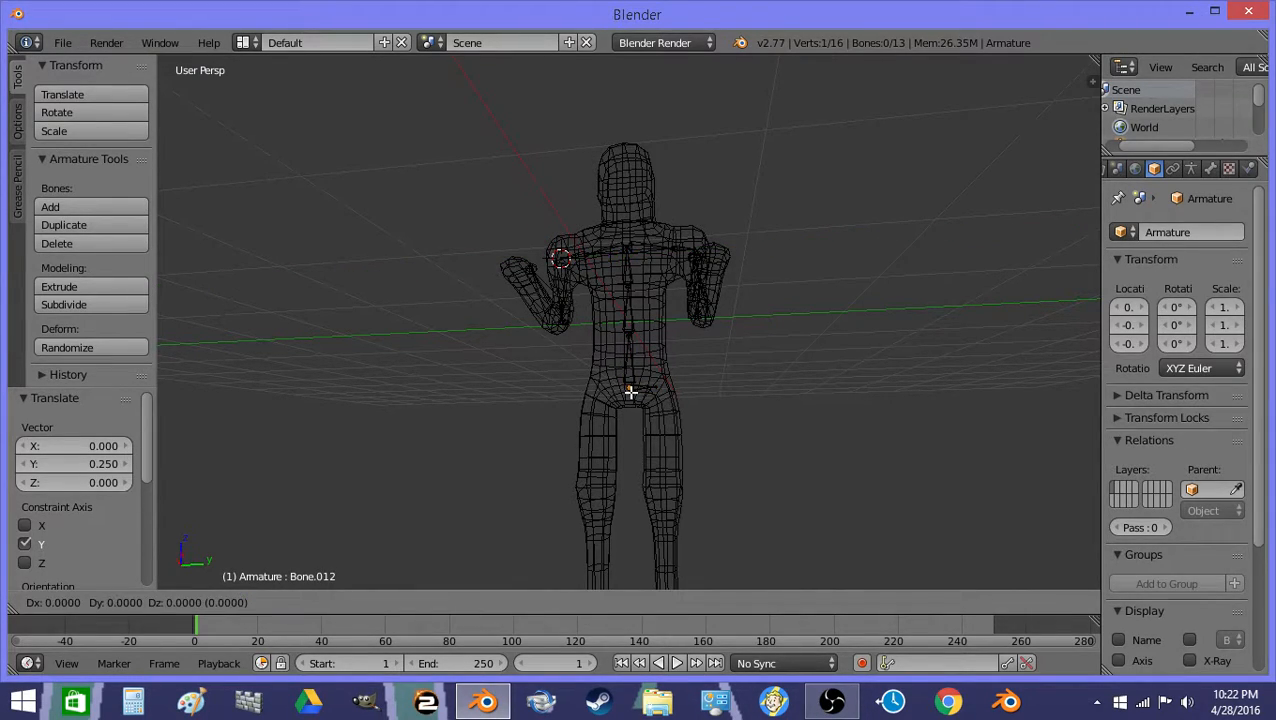
type(".")
type("25x")
type("y")
key("Return")
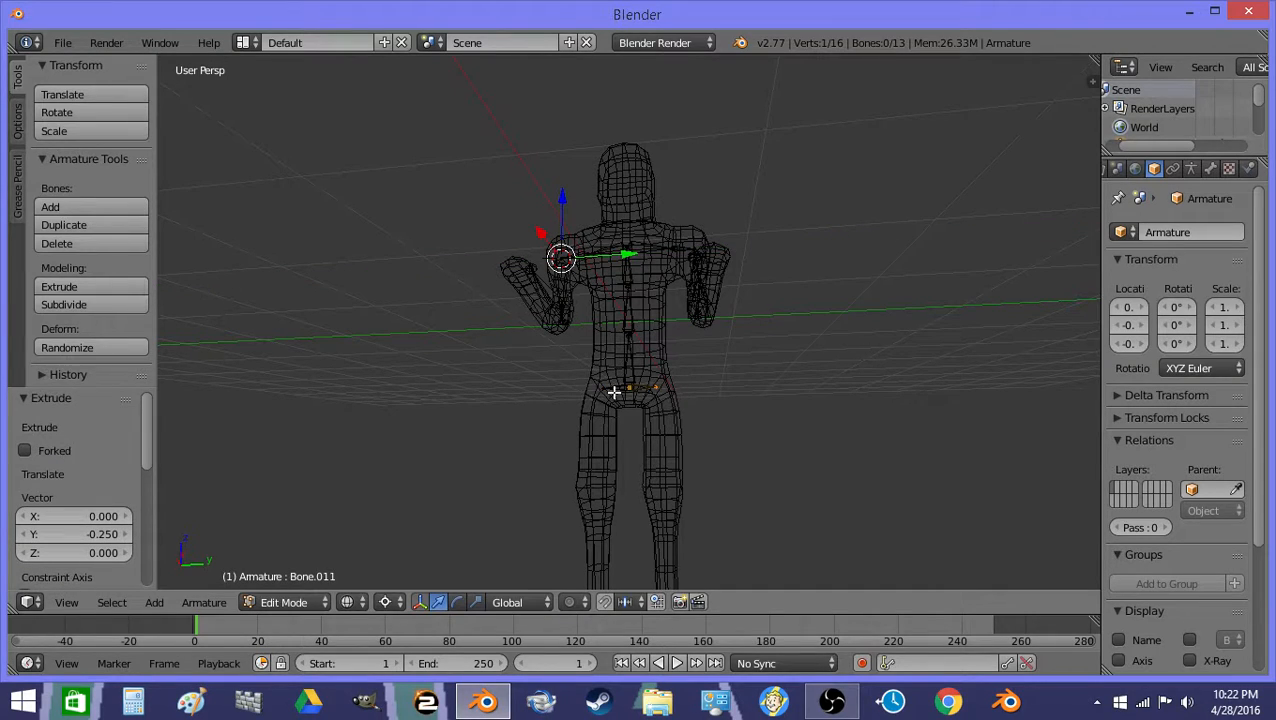
Step: Extrude bones from both hip tips about 0.22 downward along Z
key("e")
key("z")
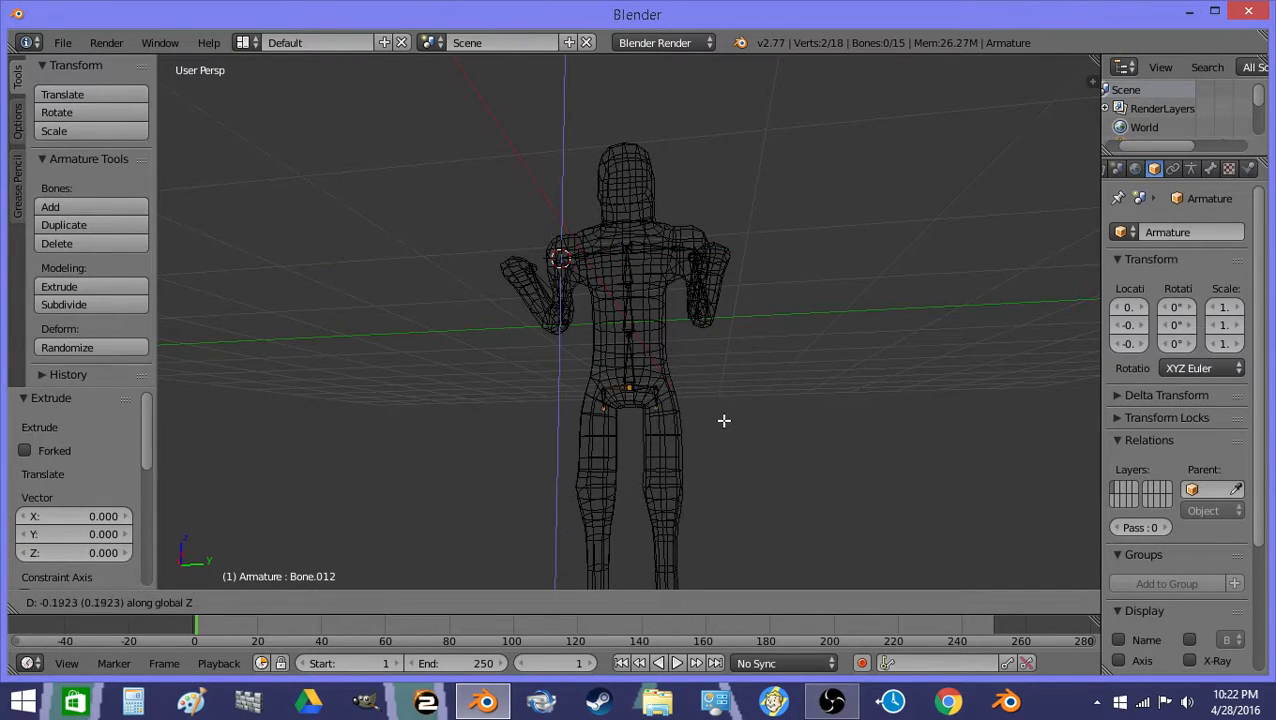
left_click(724, 421)
key("s")
key("y")
key("x")
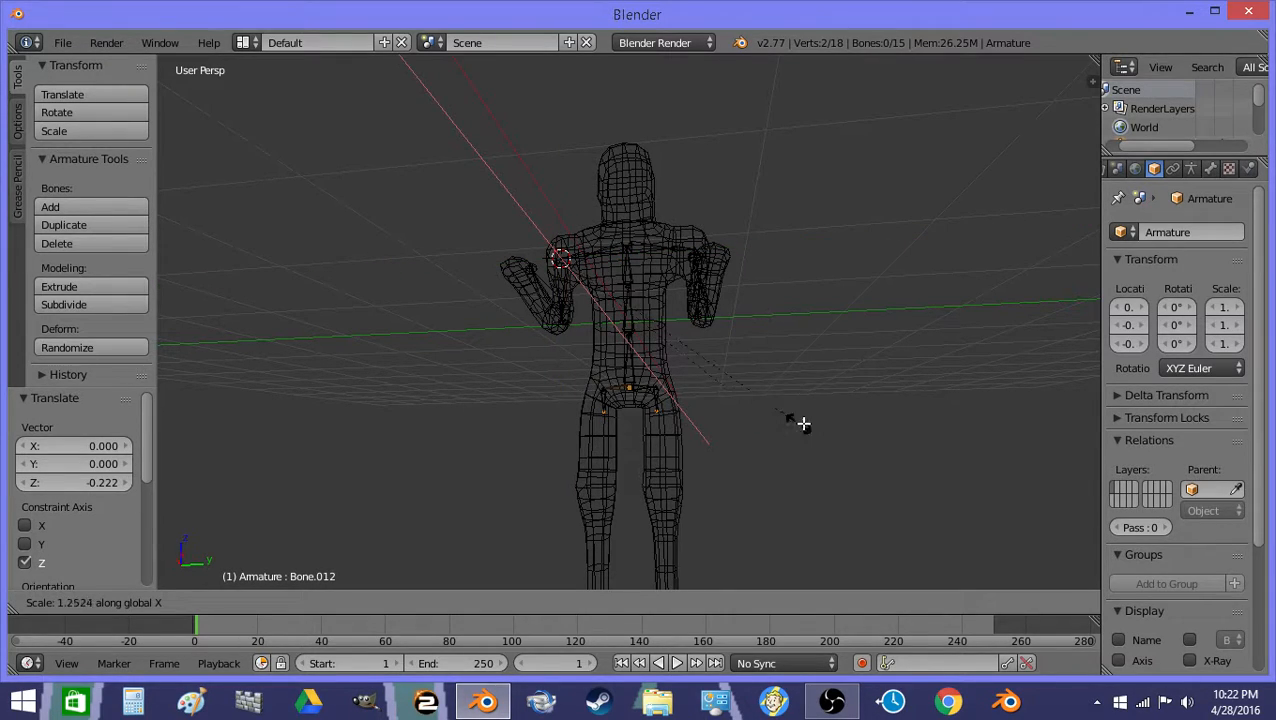
right_click(805, 426)
Step: Snap the 3D cursor to the two selected leg joints and scale them apart along Y
key("shift+s")
left_click(790, 472)
key("s")
key("y")
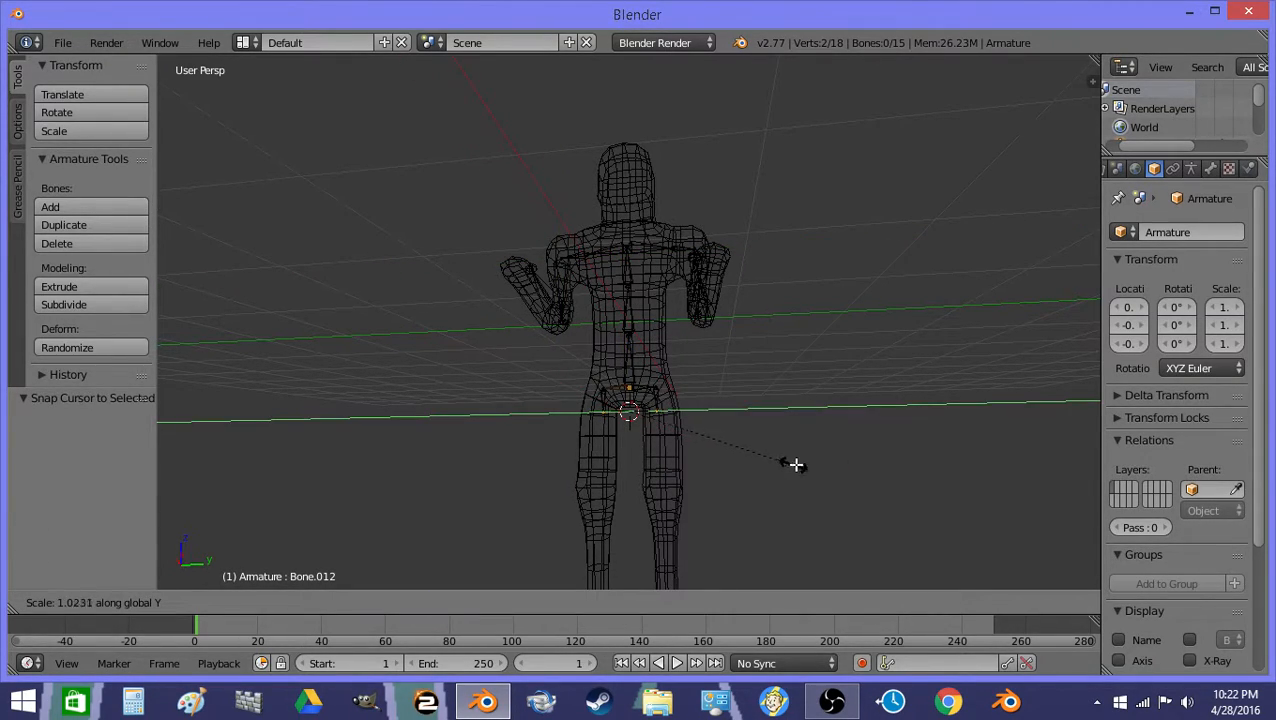
left_click(853, 466)
Step: Raise both leg joints about 0.06 along Z and extrude thigh bones from them about 0.87 downward along Z
key("g")
key("z")
left_click(817, 458)
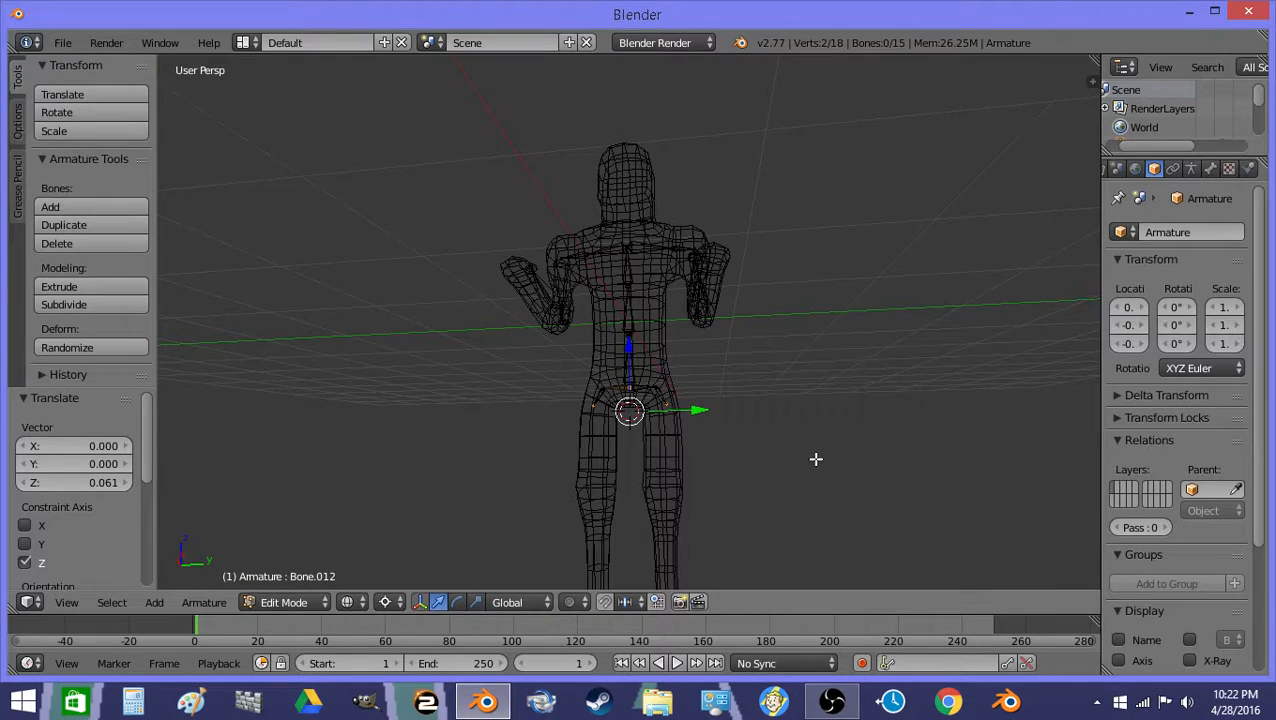
middle_click_drag(751, 440, 732, 441)
key("e")
key("z")
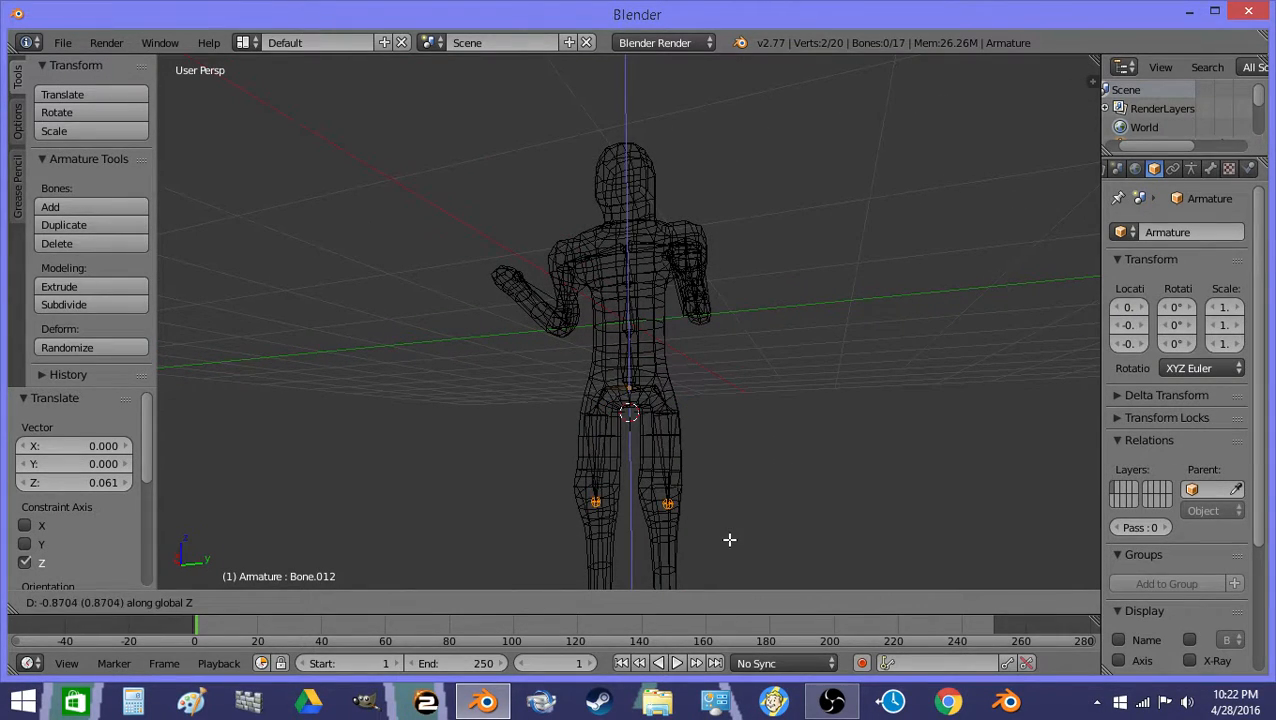
left_click(732, 538)
Step: Adjust both knee joints along Y and raise them about 0.09 along Z to fit the legs
middle_click_drag(665, 487, 700, 467)
key("g")
key("y")
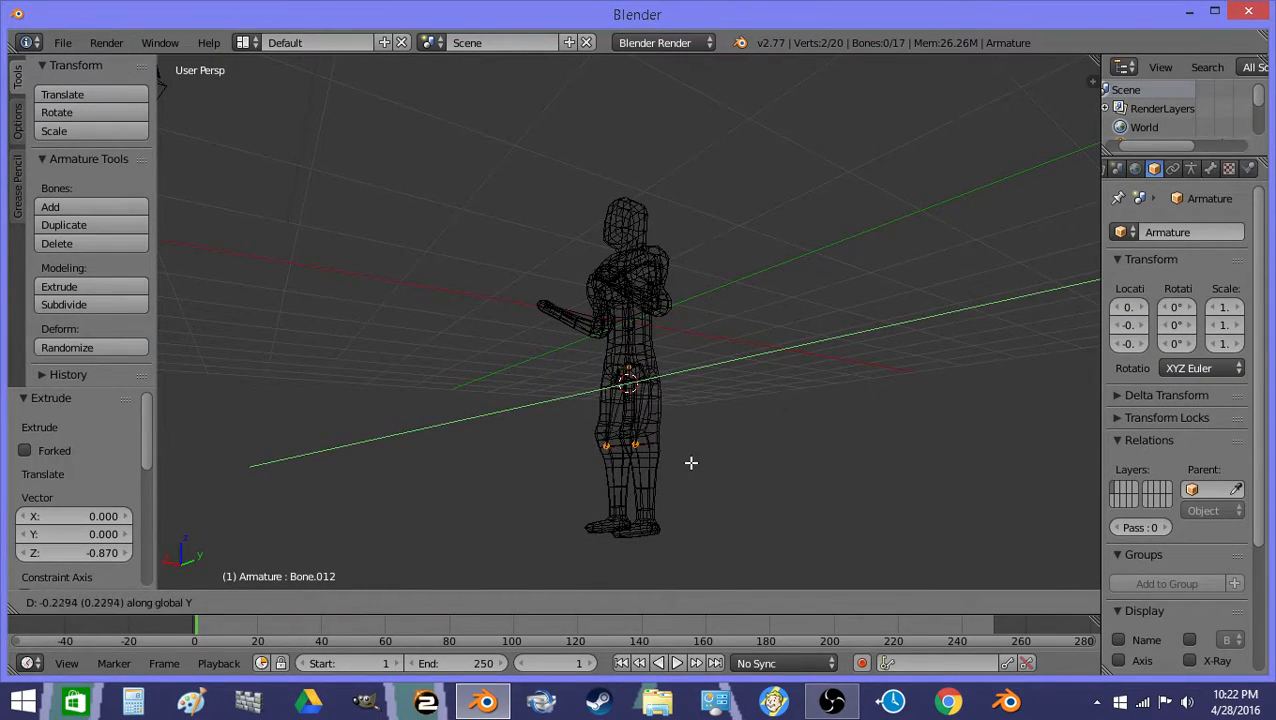
left_click(698, 460)
key("g")
key("z")
left_click(695, 459)
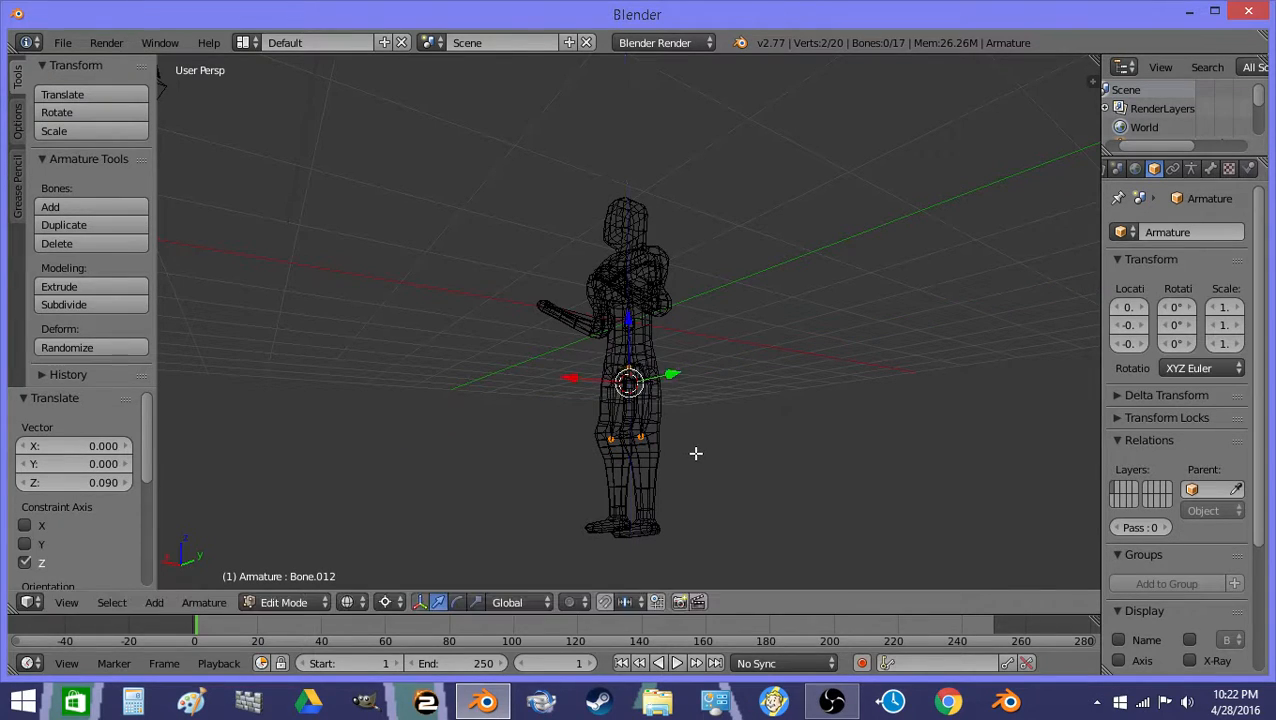
Step: Extrude shin bones from both knees about 0.96 downward along Z and shift the ankle joints about -0.04 along X
middle_click_drag(695, 459, 654, 455)
key("e")
key("z")
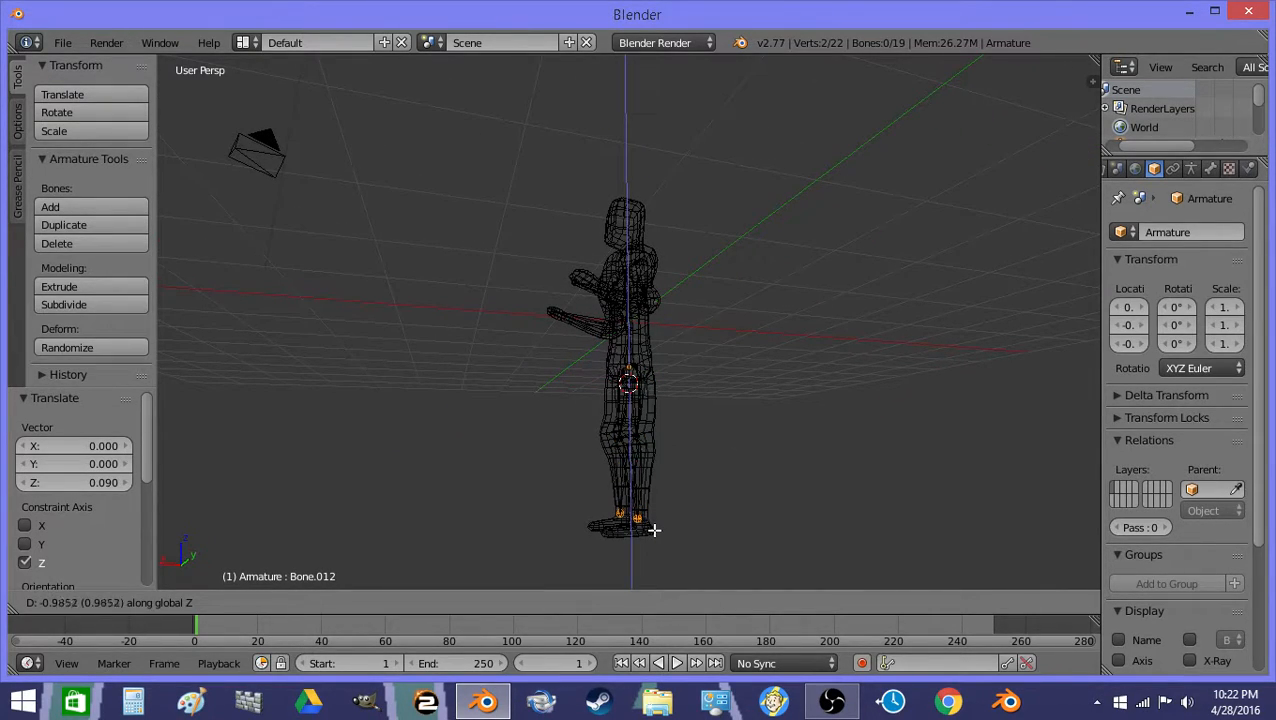
left_click(654, 527)
key("g")
key("y")
key("x")
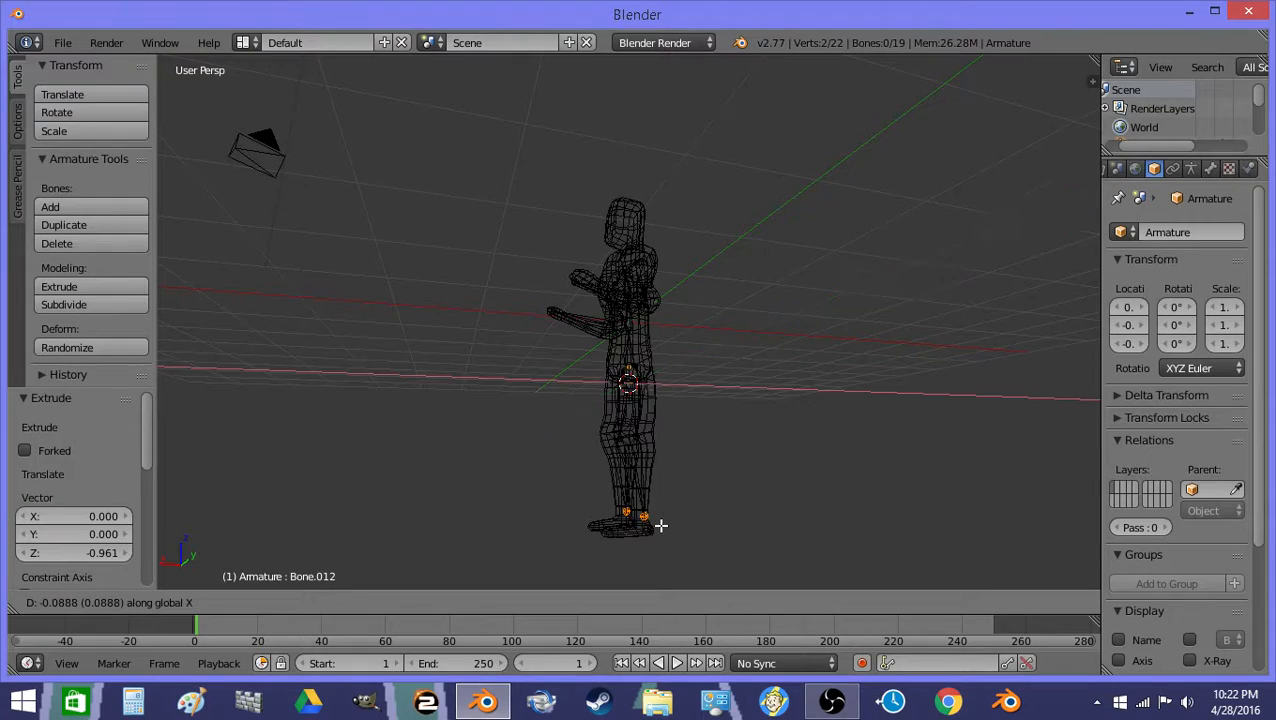
left_click(659, 525)
Step: Extrude short heel bones downward along Z from both ankles and foot bones forward along X, then leave edit mode
key("e")
key("z")
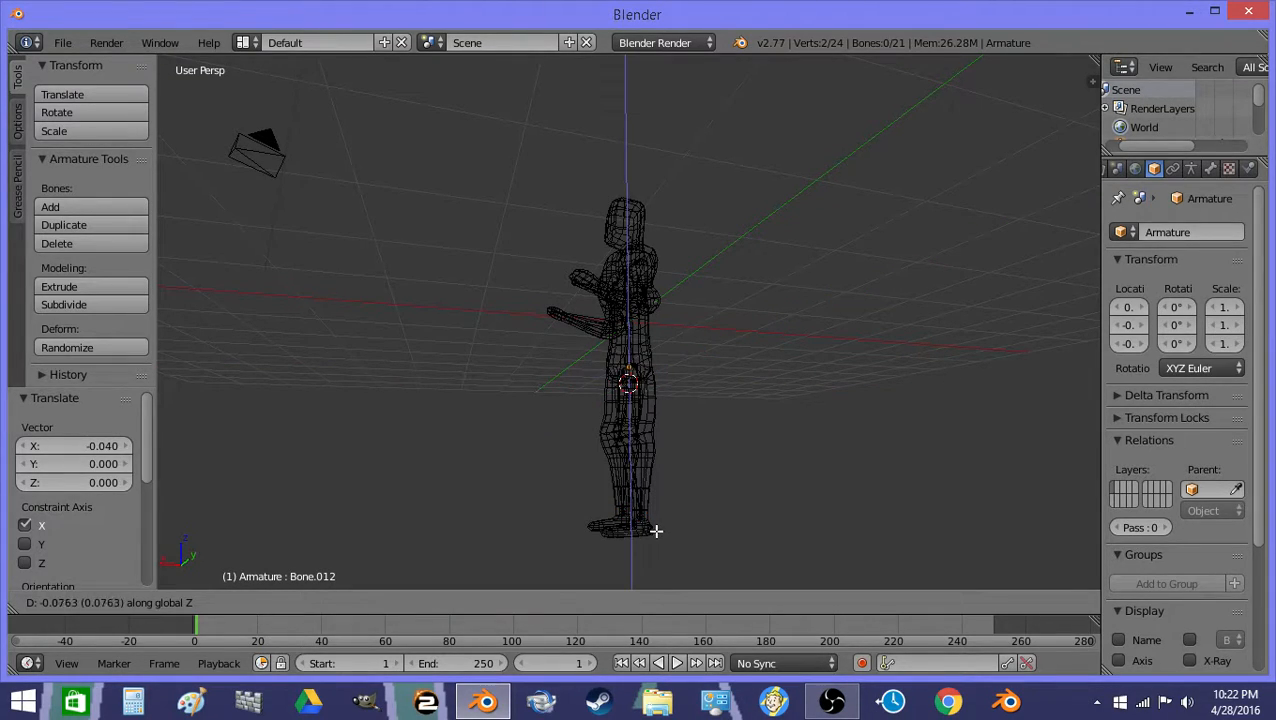
left_click(654, 537)
key("e")
key("x")
left_click(628, 532)
key("Tab")
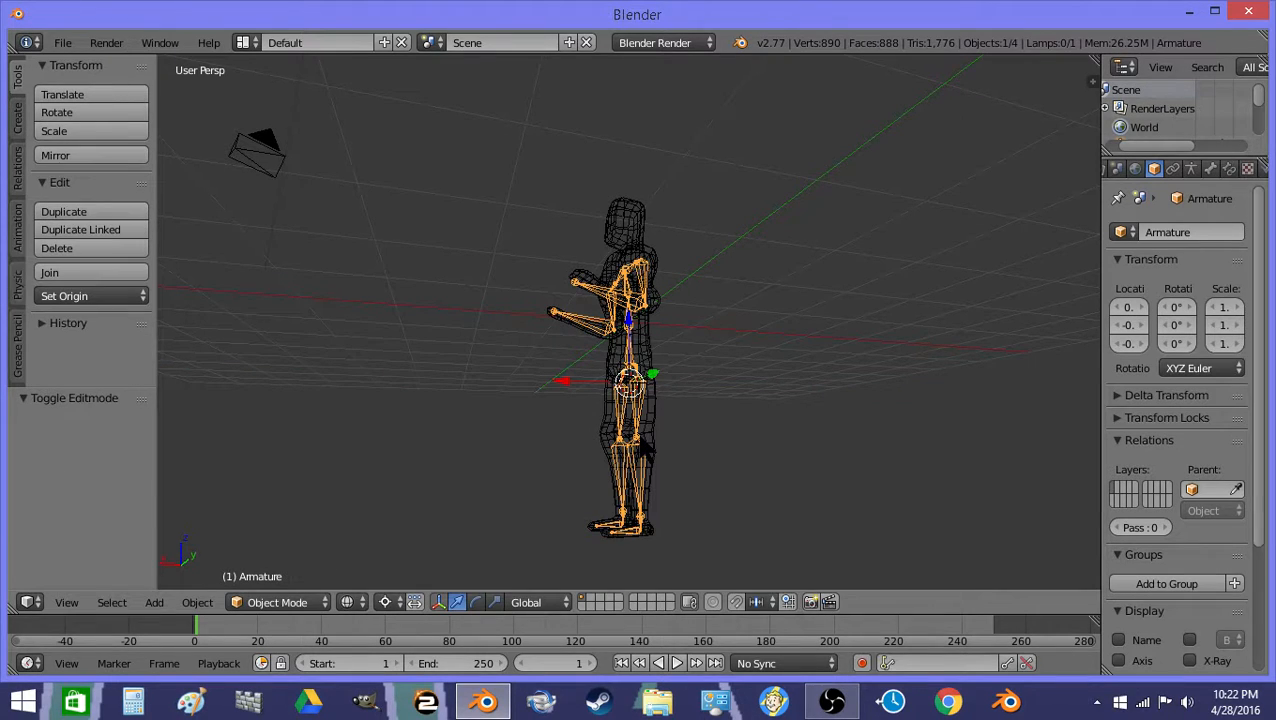
Step: Shift the top joint of the spine about -0.03 along X in edit mode
middle_click_drag(541, 327, 615, 262)
key("Tab")
key("e")
key("z")
left_click(635, 259)
key("g")
key("y")
key("x")
left_click(598, 277)
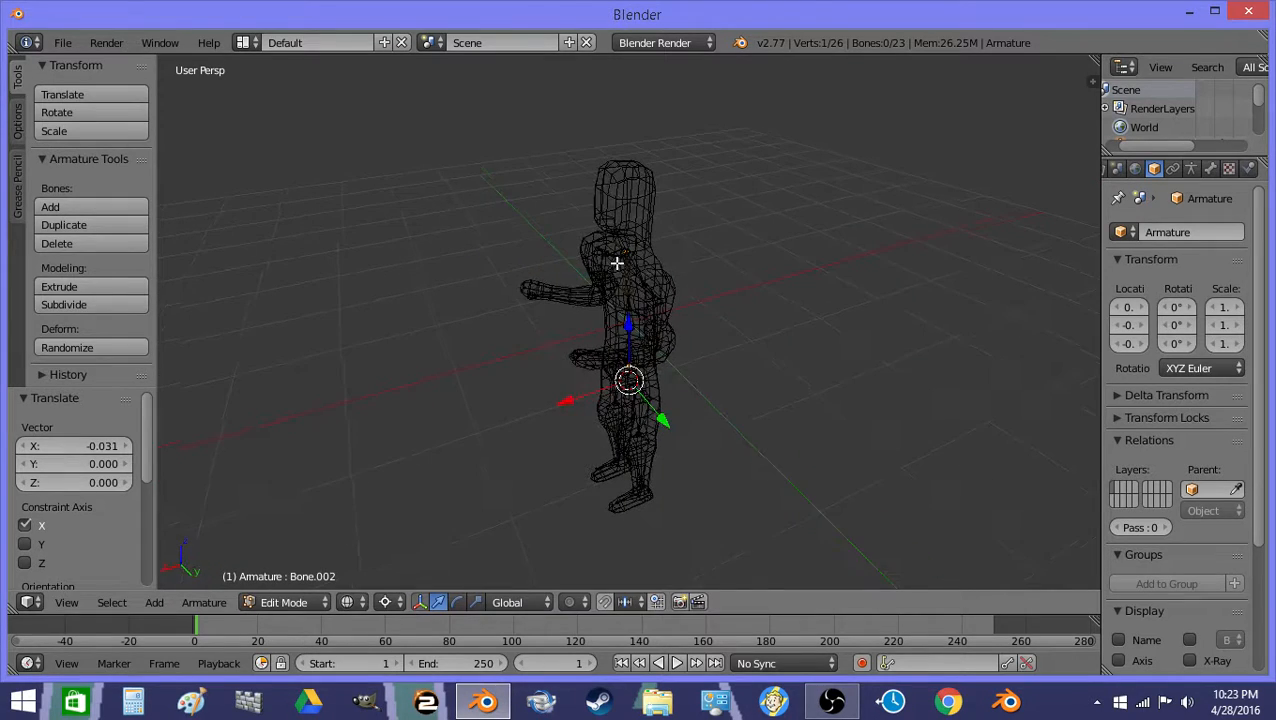
Step: Extrude a neck bone about 0.33 upward along Z from the top of the spine
key("e")
key("z")
left_click(621, 241)
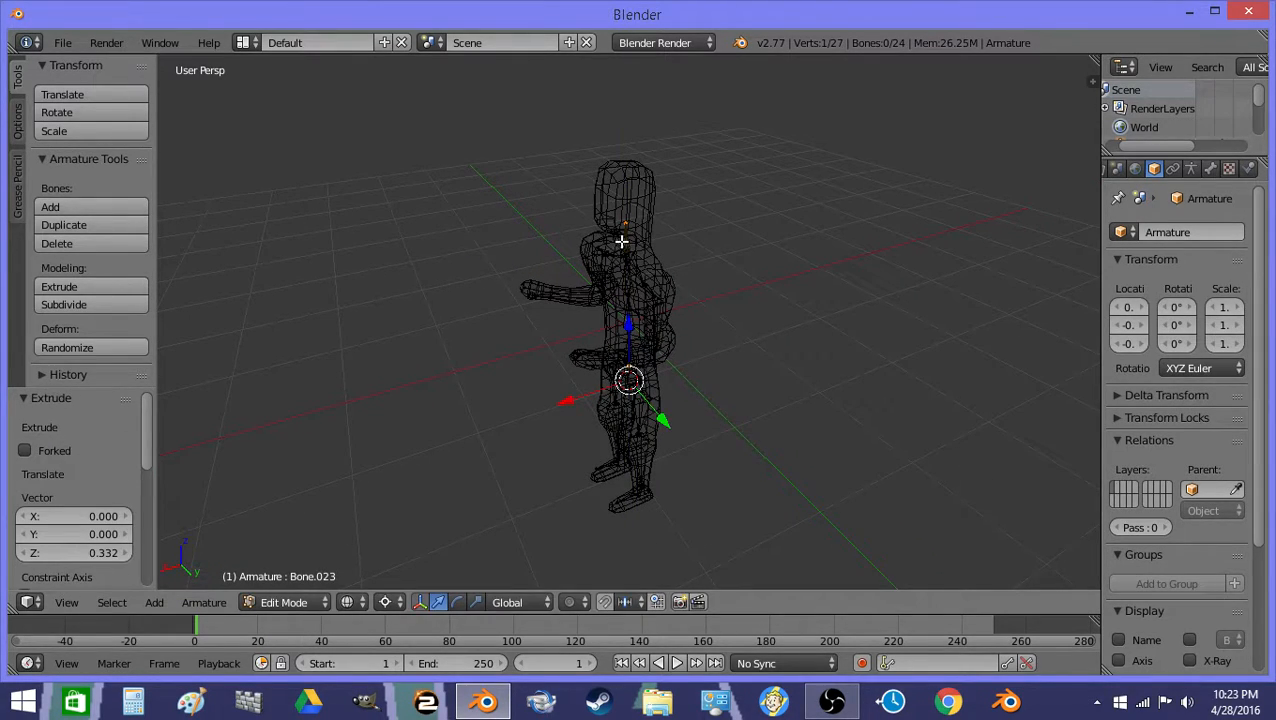
Step: Extrude a head bone upward along Z from the neck and a face bone from its tip forward along X
key("e")
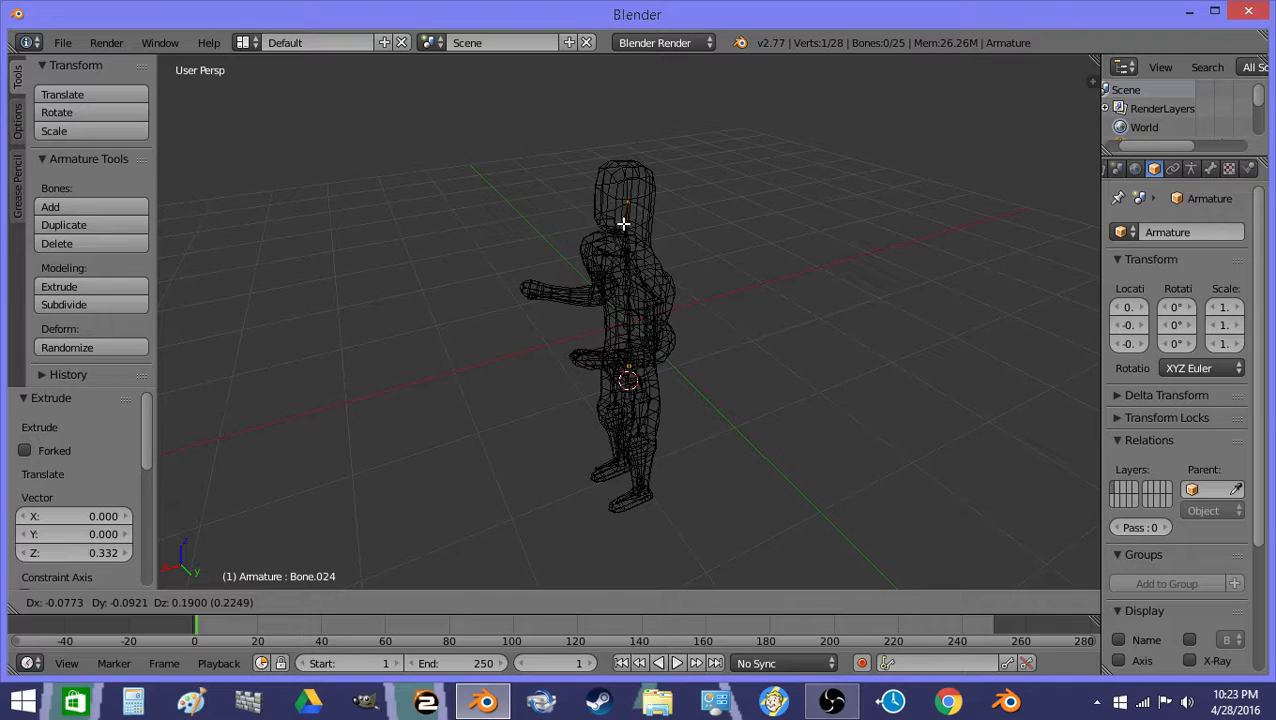
key("z")
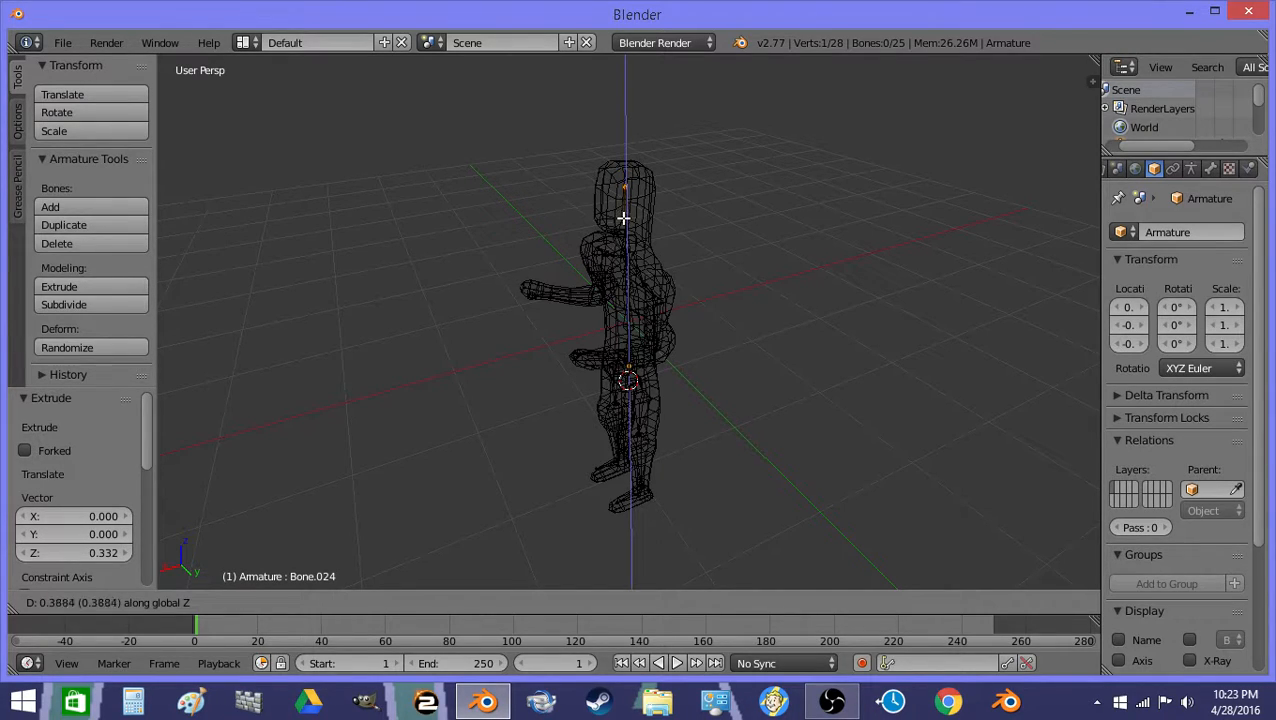
left_click(632, 205)
key("e")
key("x")
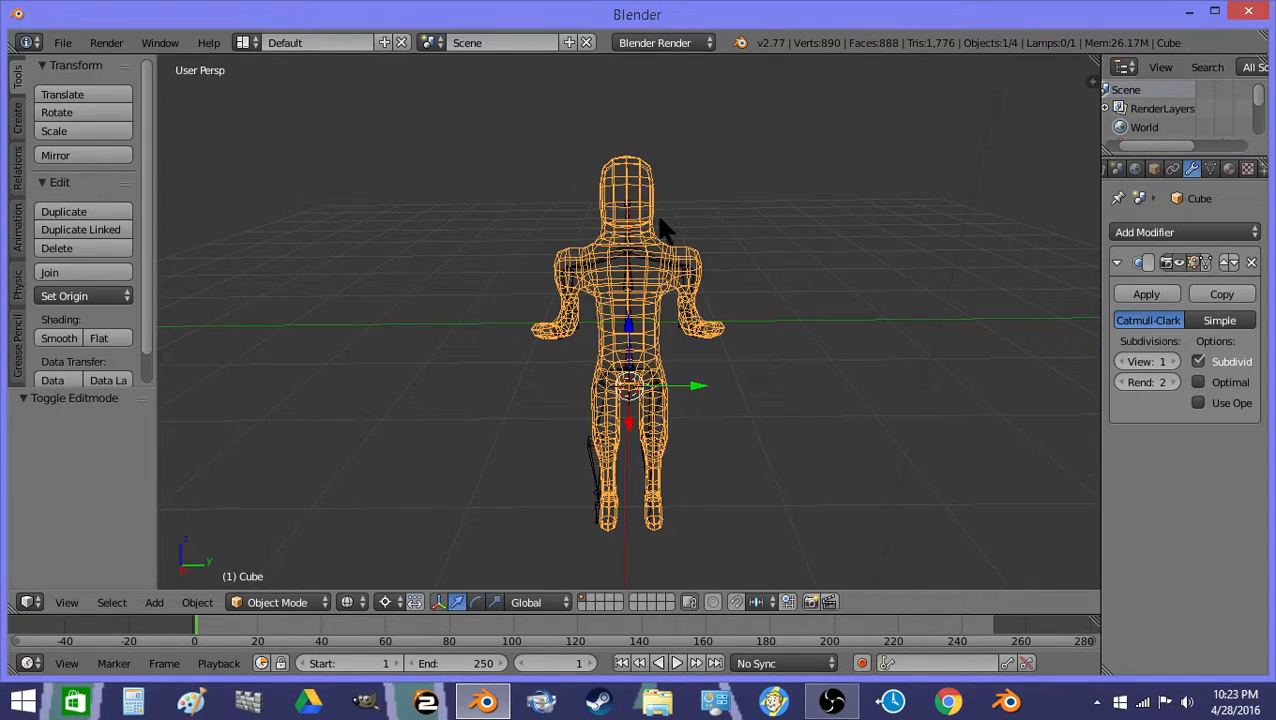
Step: Parent the character mesh to the armature with automatic weights
key("z")
key("z")
middle_click_drag(658, 258, 513, 222)
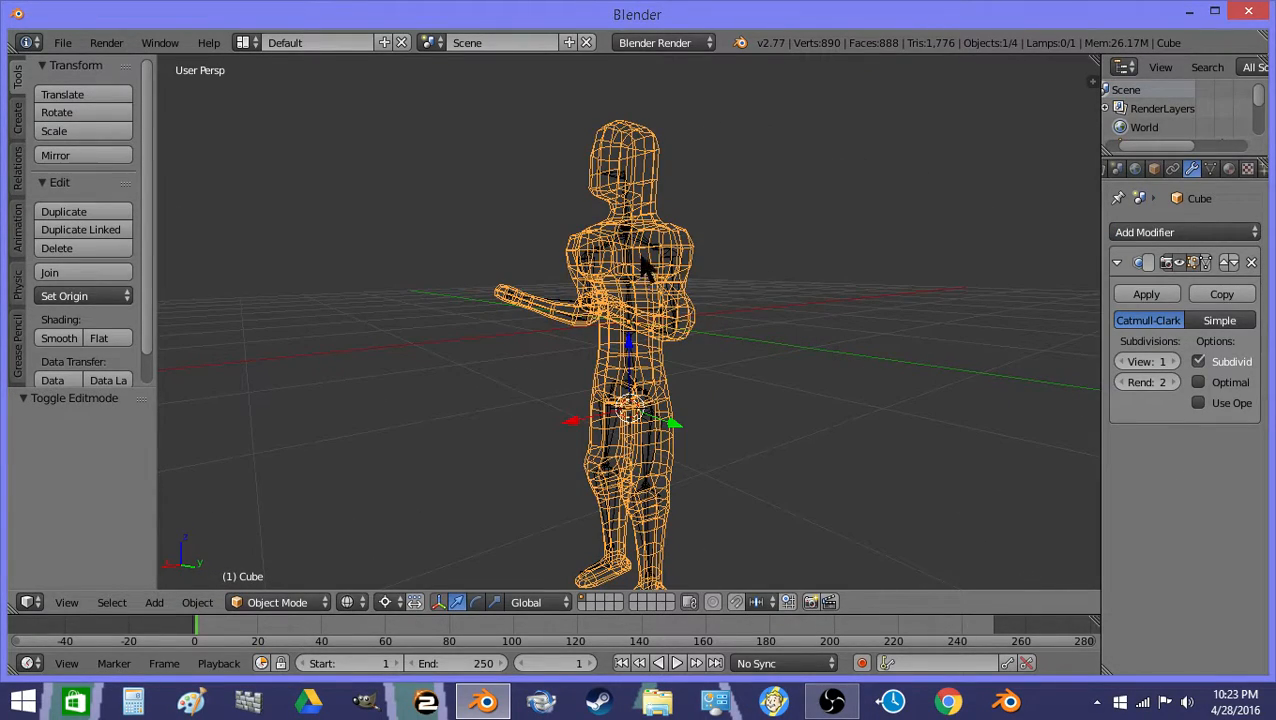
mouse_move(644, 259)
middle_mouse_down()
mouse_move(570, 280)
mouse_move(600, 270)
middle_mouse_up()
right_click(630, 250, "shift")
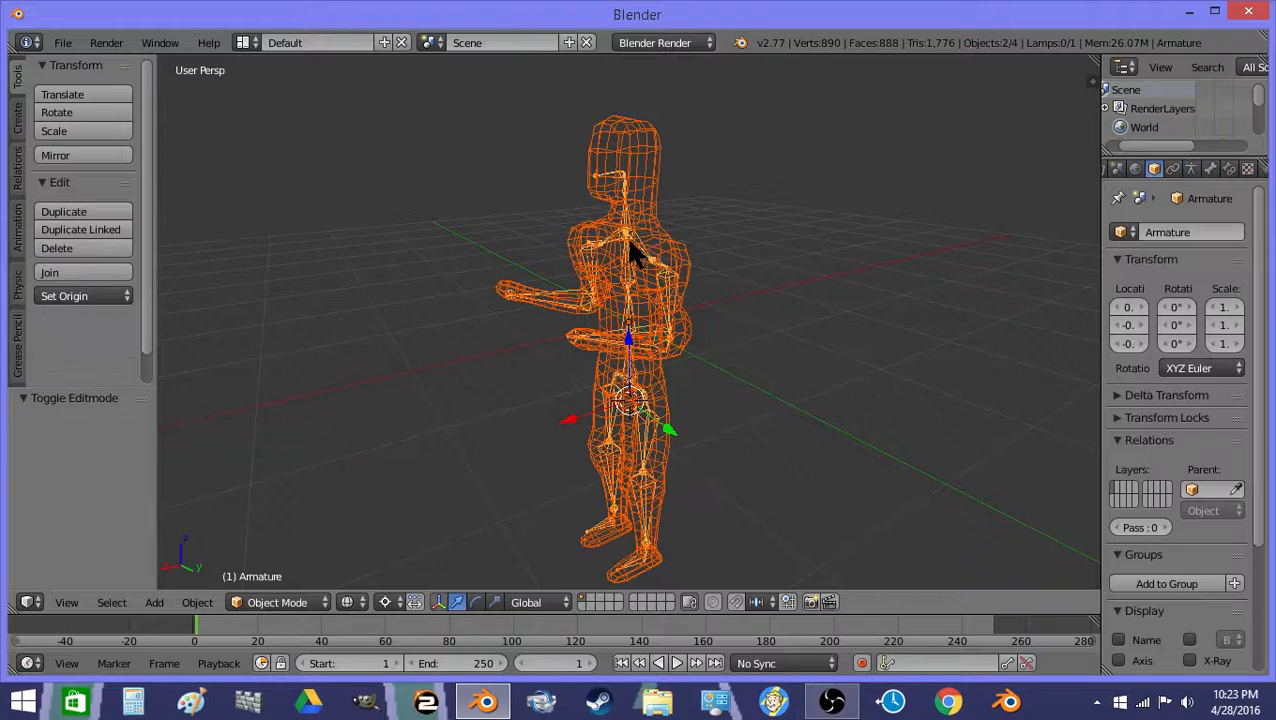
key("ctrl+p")
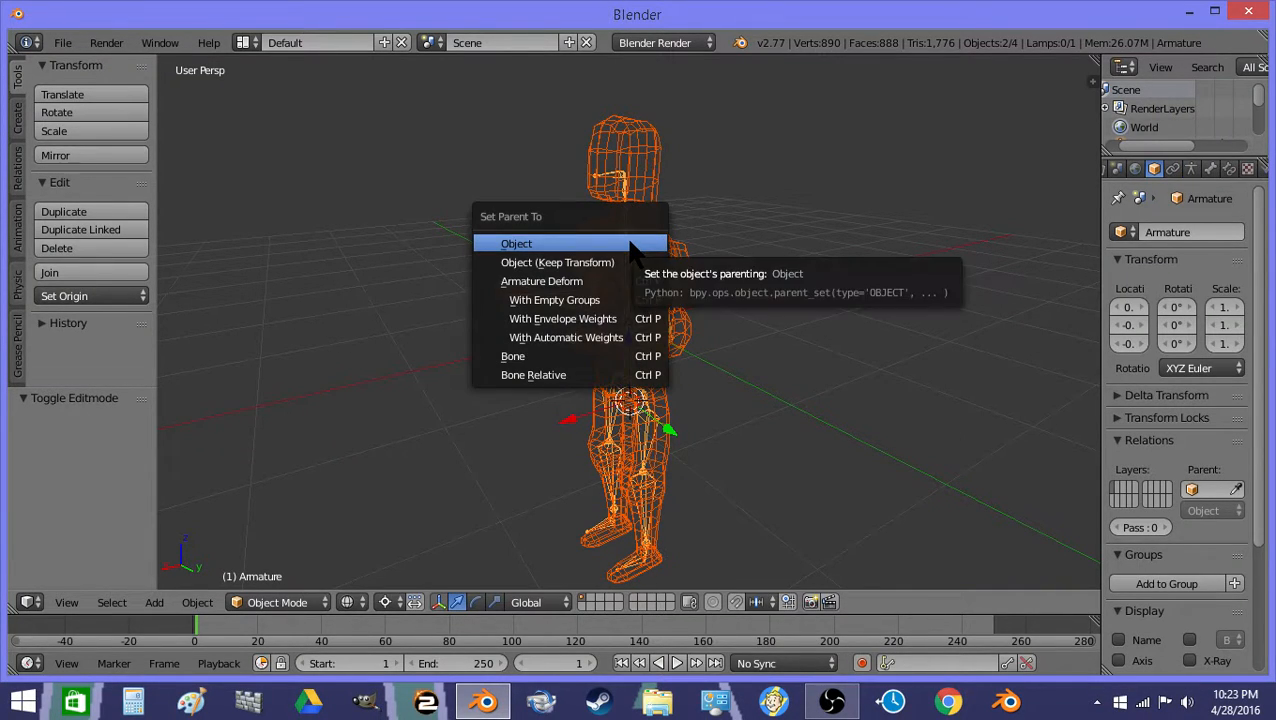
left_click(644, 336)
Step: Snap the 3D cursor to the tip of the left forearm bone in the armature's edit mode
scroll(648, 346, "up", 4)
key("z")
right_click(555, 360)
key("z")
right_click(597, 341)
left_click(283, 603)
left_click(276, 535)
right_click(517, 341)
key("Tab")
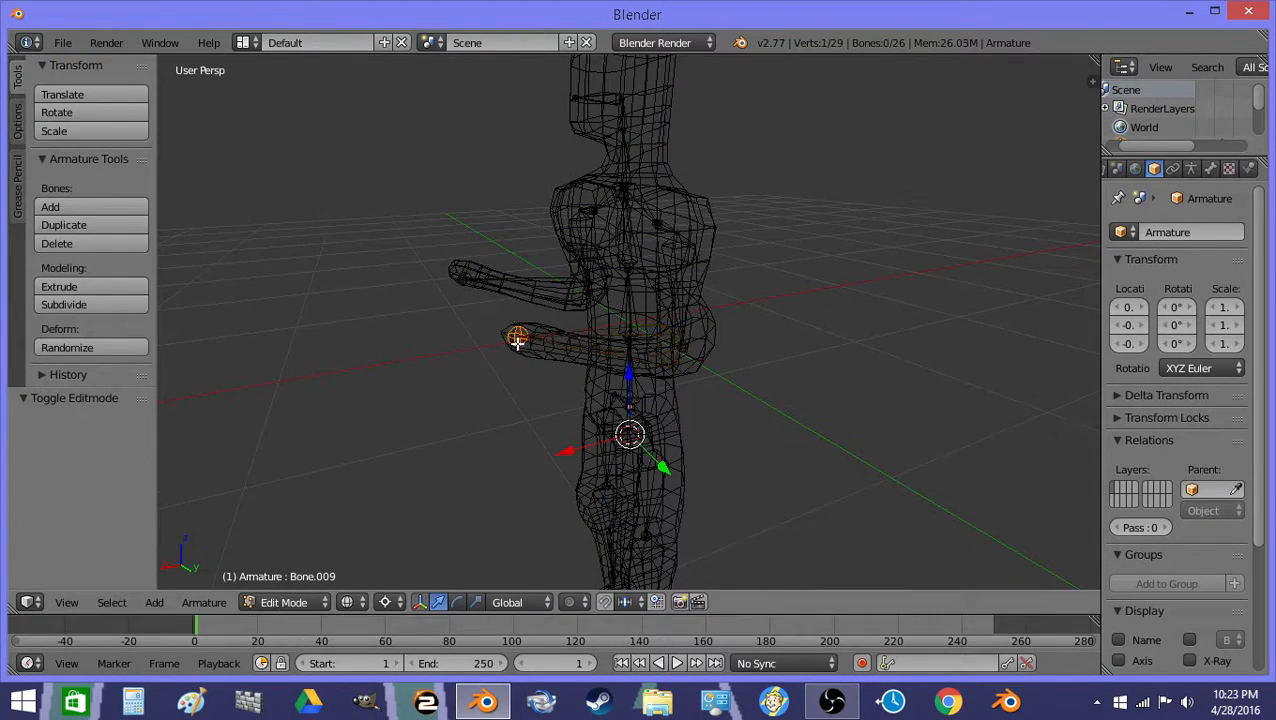
right_click(517, 341)
key("shift+s")
left_click(413, 485)
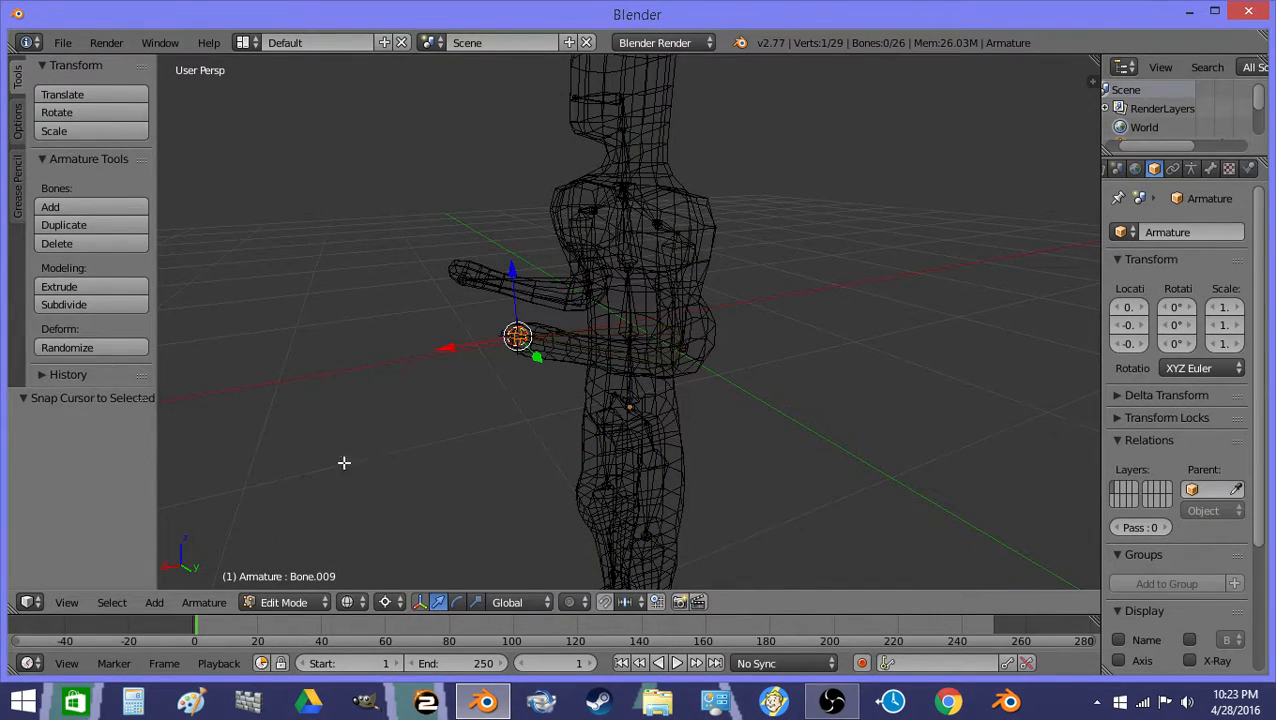
Step: Add a single bone at the left hand and move its tip -1 along Z and 0.5 along Y
left_click(185, 602)
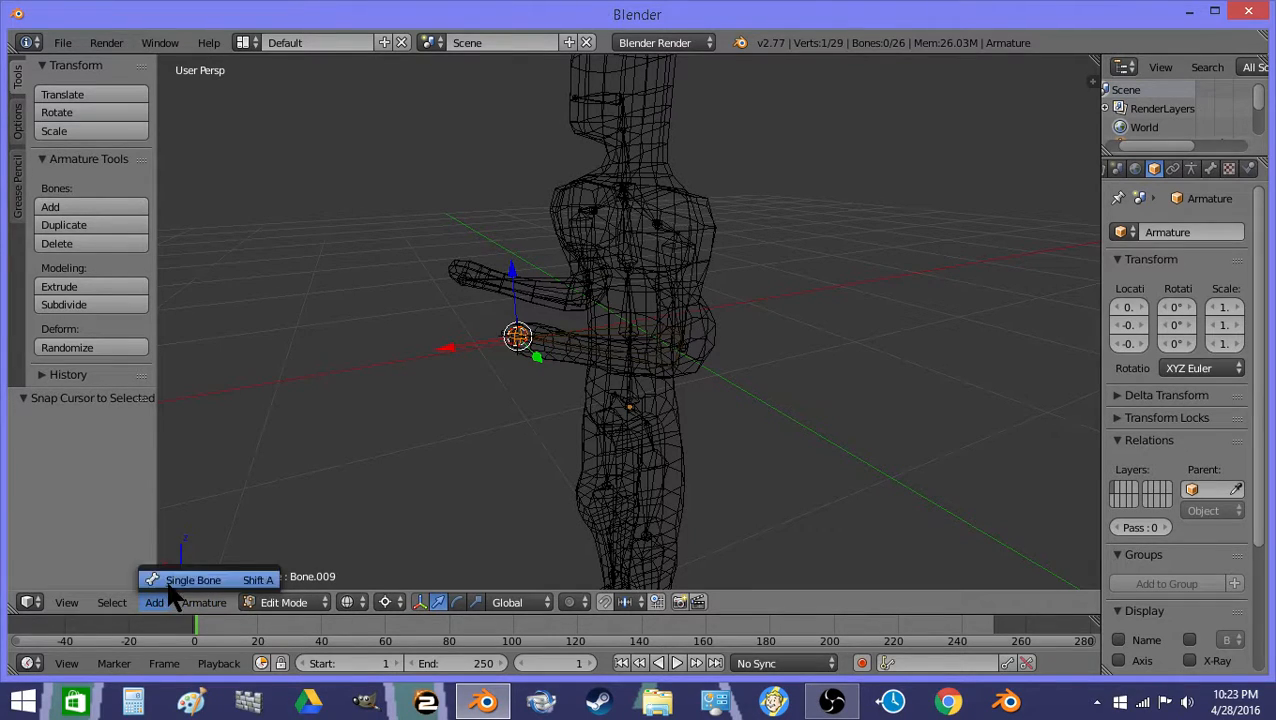
left_click(168, 583)
type("gz")
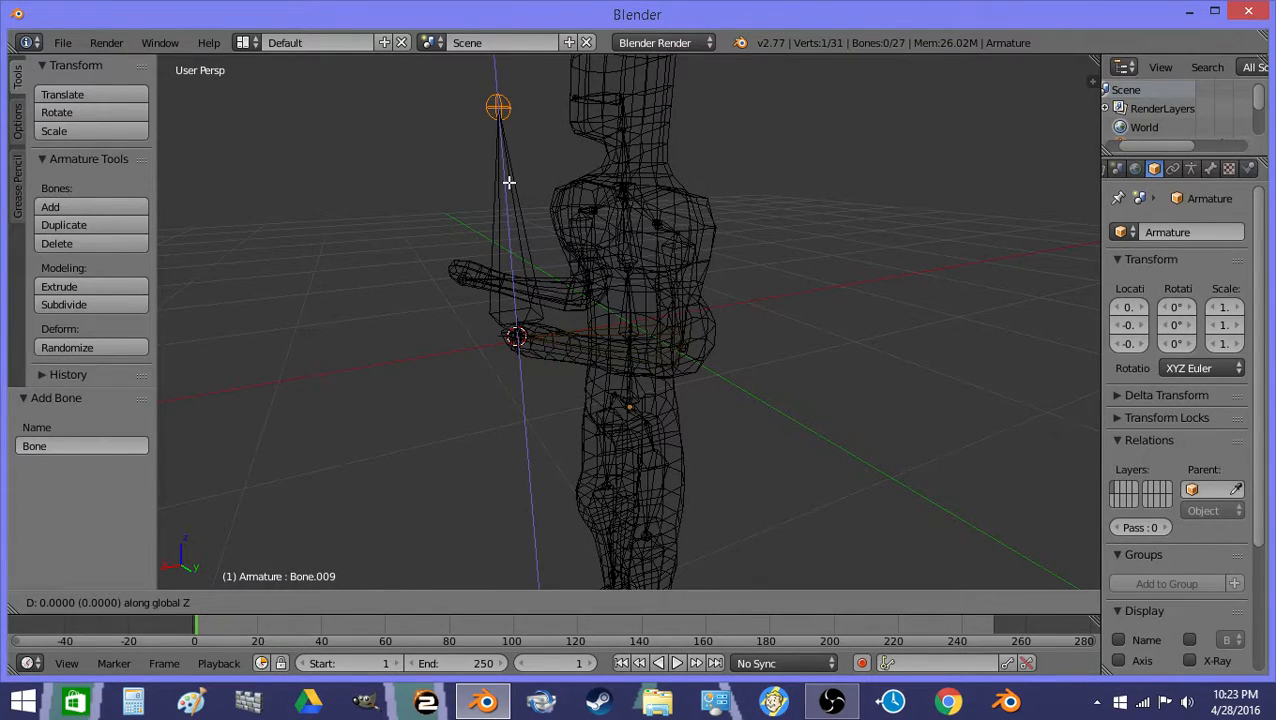
type("-1")
key("Return")
type("gy0.5")
key("Return")
Step: Add an IK constraint to the left forearm bone in pose mode, targeting the new hand bone
right_click(553, 373)
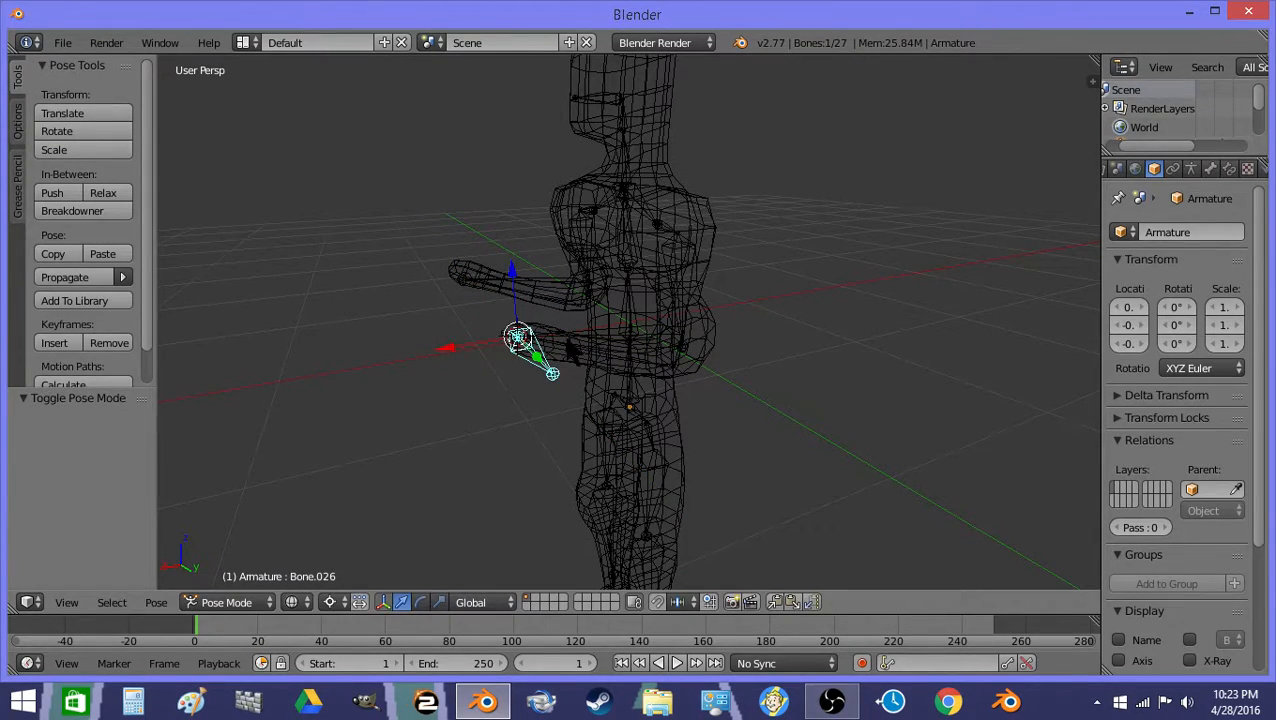
right_click(567, 340, "shift")
key("shift+i")
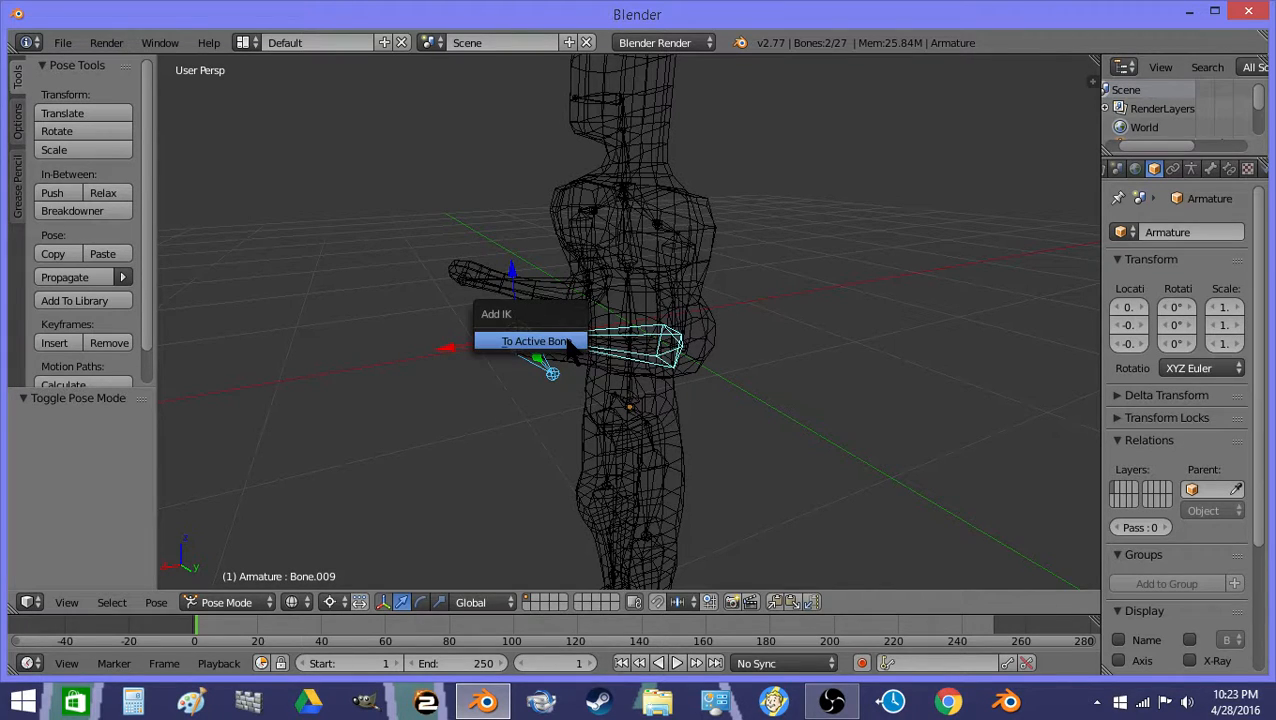
left_click(525, 344)
Step: Switch to solid shading and test the left arm's IK by trial-moving the hand's target bone
key("a")
right_click(536, 376)
key("g")
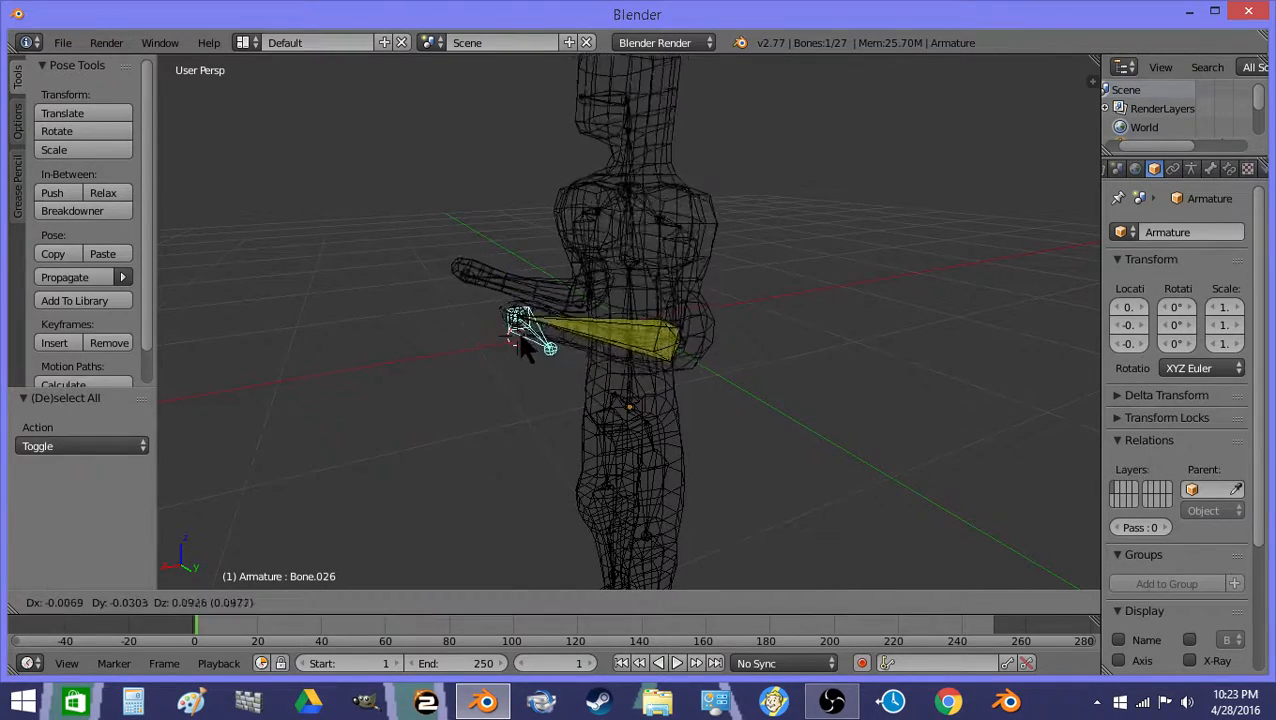
right_click(538, 386)
key("z")
key("g")
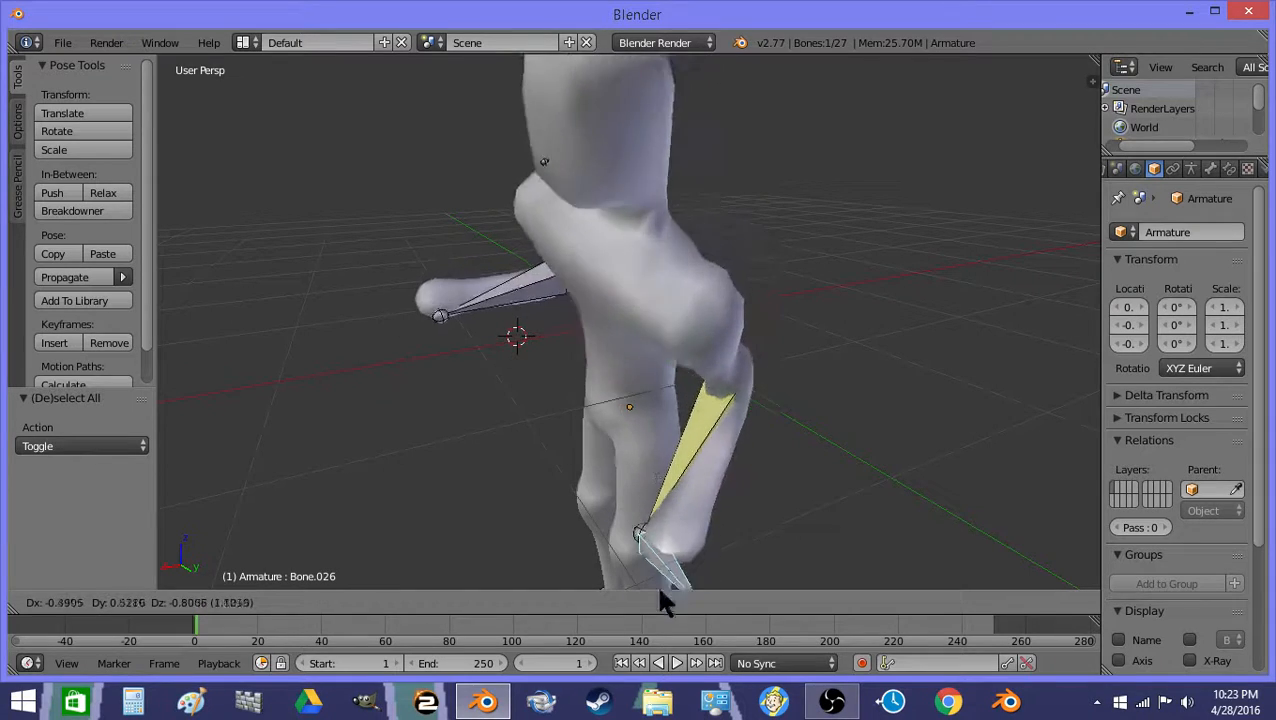
right_click(722, 455)
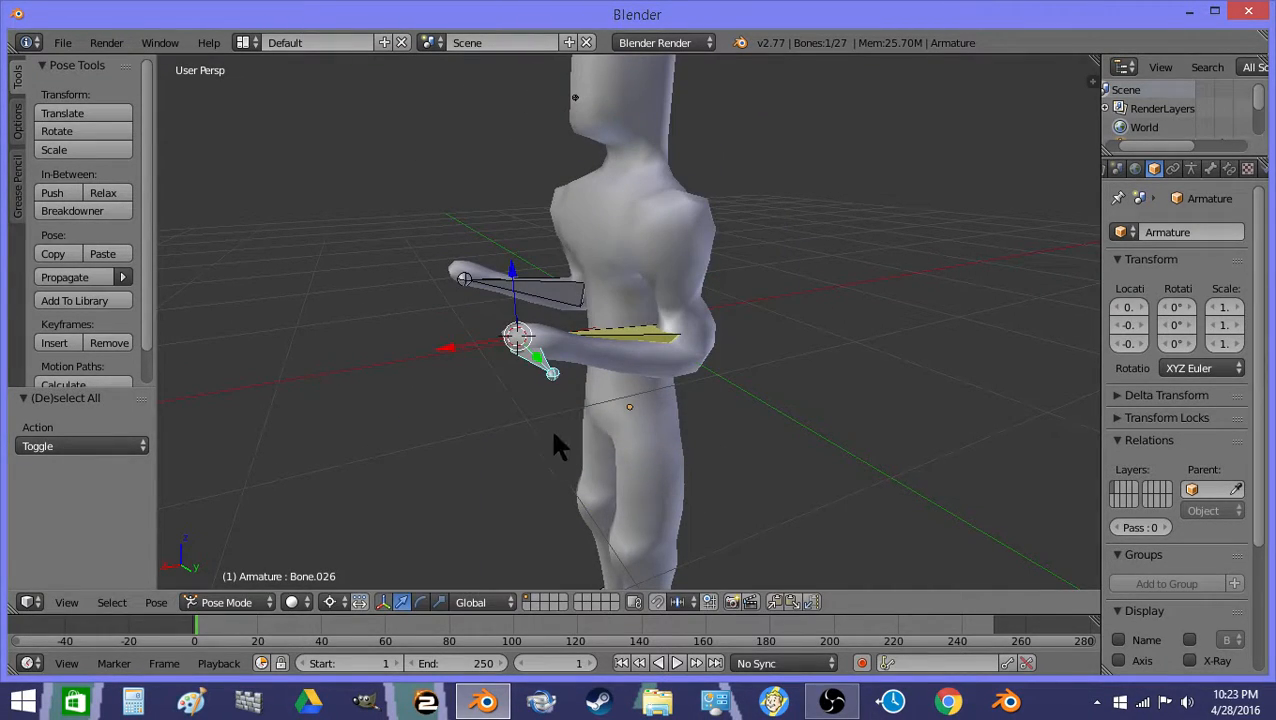
middle_click_drag(560, 444, 698, 413)
scroll(690, 410, "down", 3)
key("g")
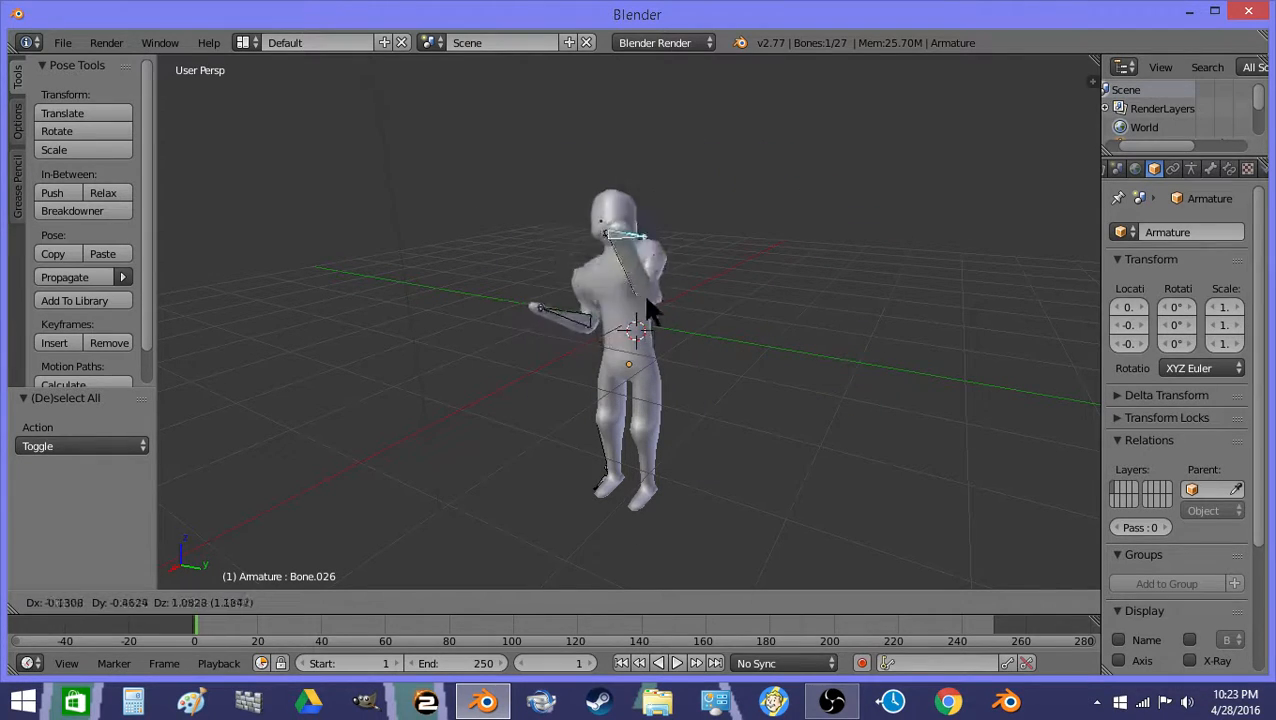
right_click(640, 362)
Step: Snap the 3D cursor to the right forearm bone
scroll(642, 360, "up", 5)
middle_click_drag(596, 355, 408, 288)
right_click(408, 283)
key("shift+s")
left_click(390, 339)
right_click(398, 318)
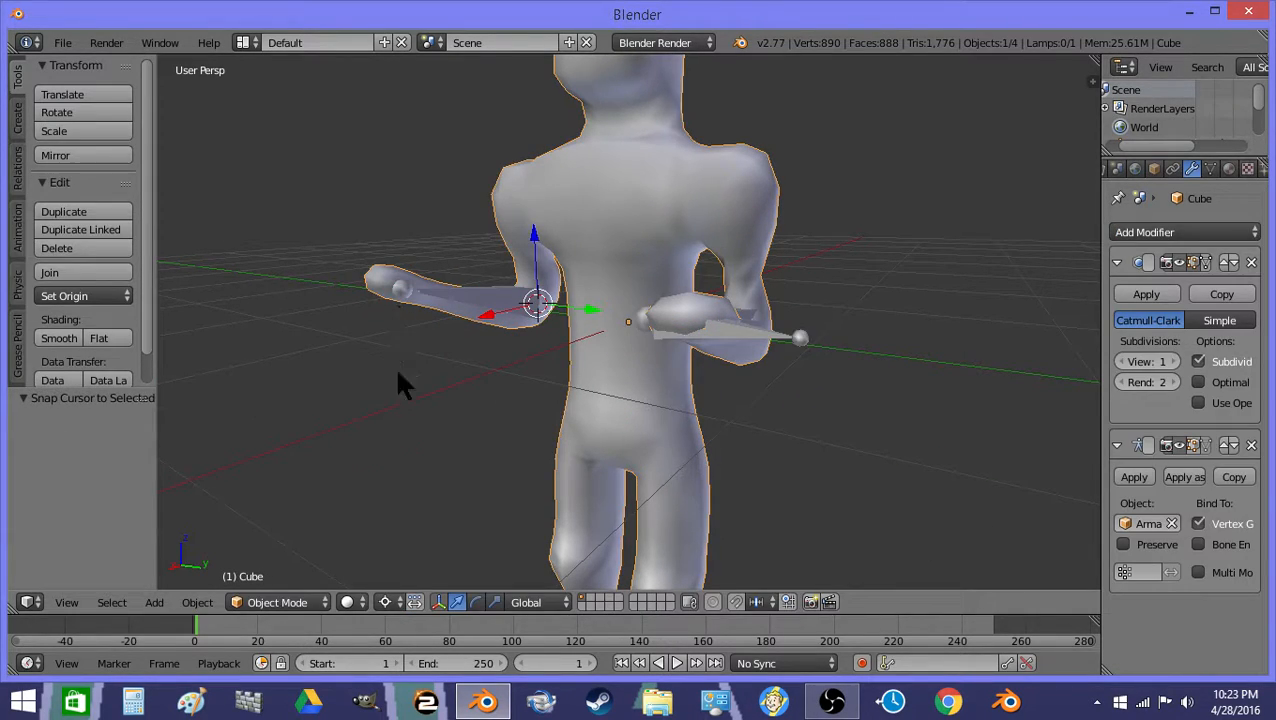
Step: Enter edit mode on the armature and snap the 3D cursor to the wrist-end joint of the right forearm bone
right_click(439, 294)
left_click(218, 601)
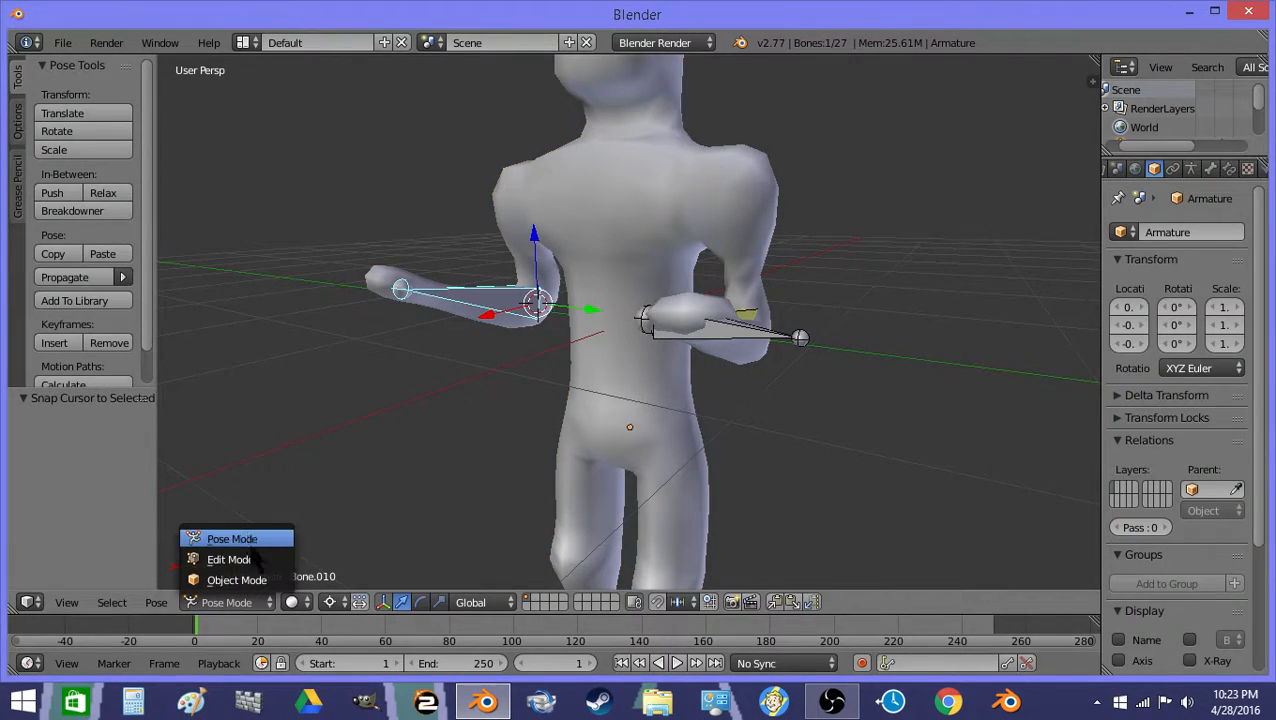
left_click(230, 558)
key("shift+s")
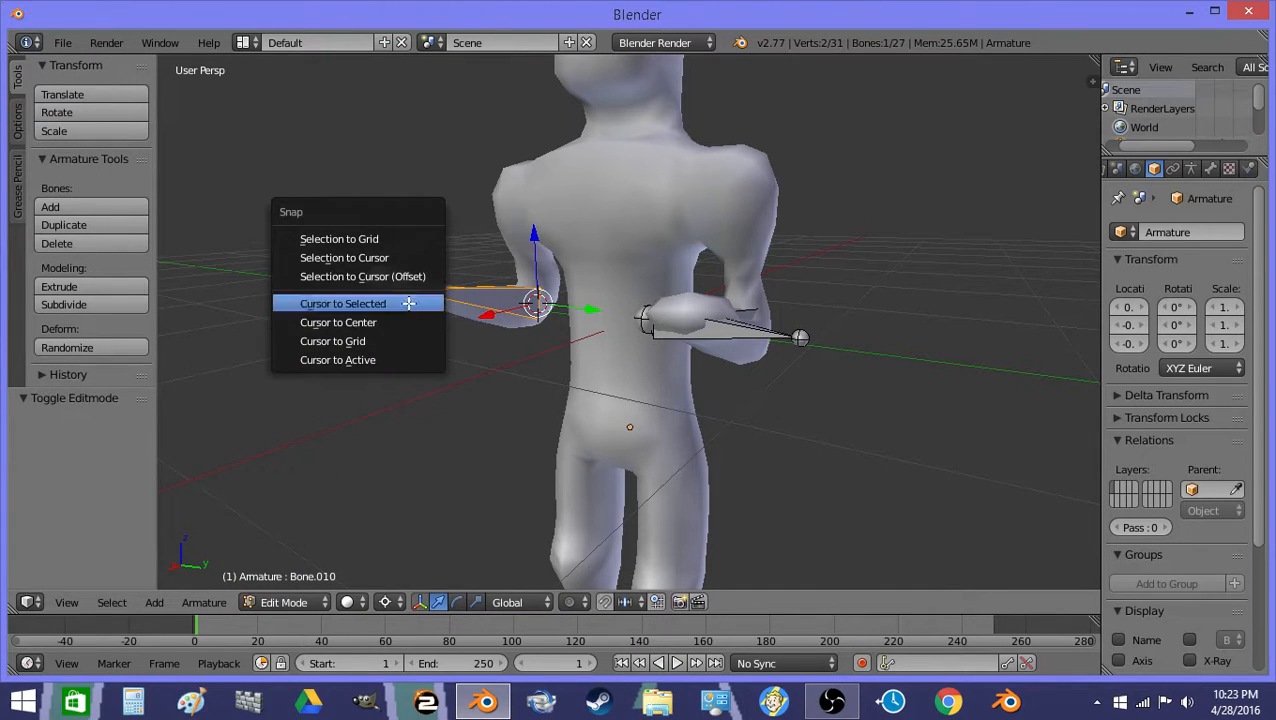
left_click(340, 302)
right_click(401, 277)
middle_click_drag(401, 279, 399, 307)
key("shift+s")
left_click(400, 350)
Step: Add a single bone at the right hand and move its tip -1 along Z
left_click(150, 600)
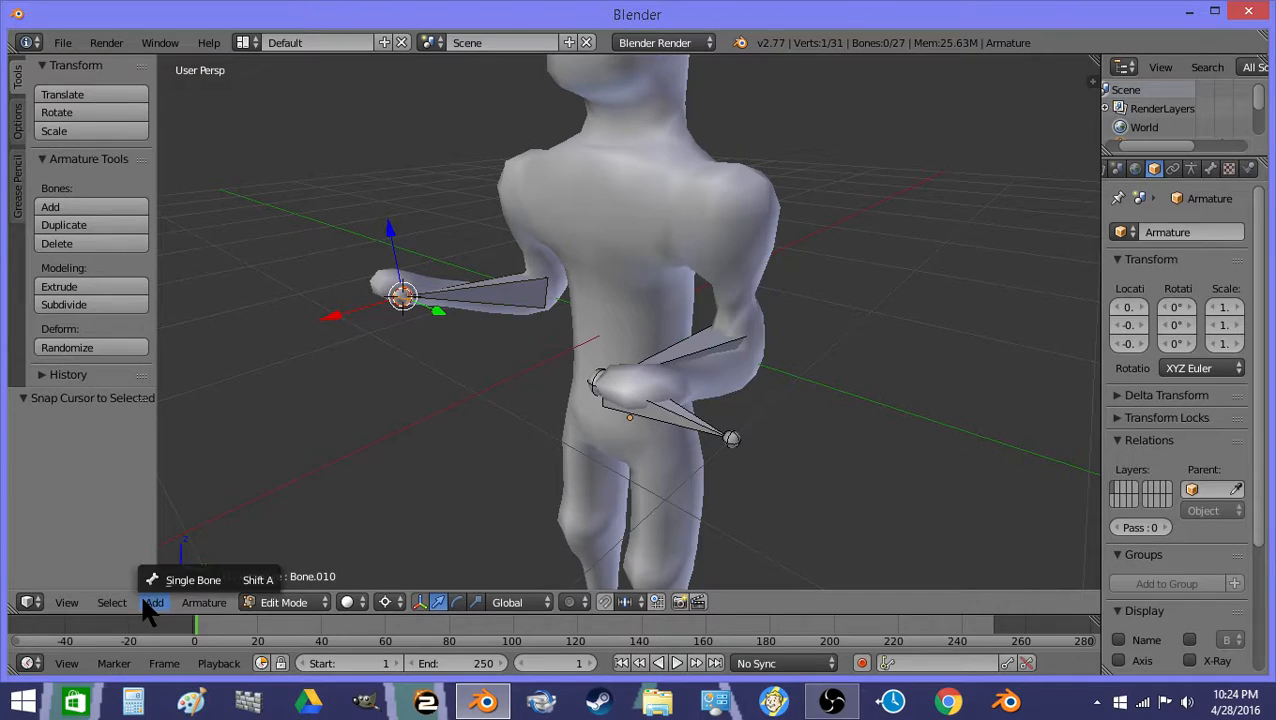
left_click(167, 581)
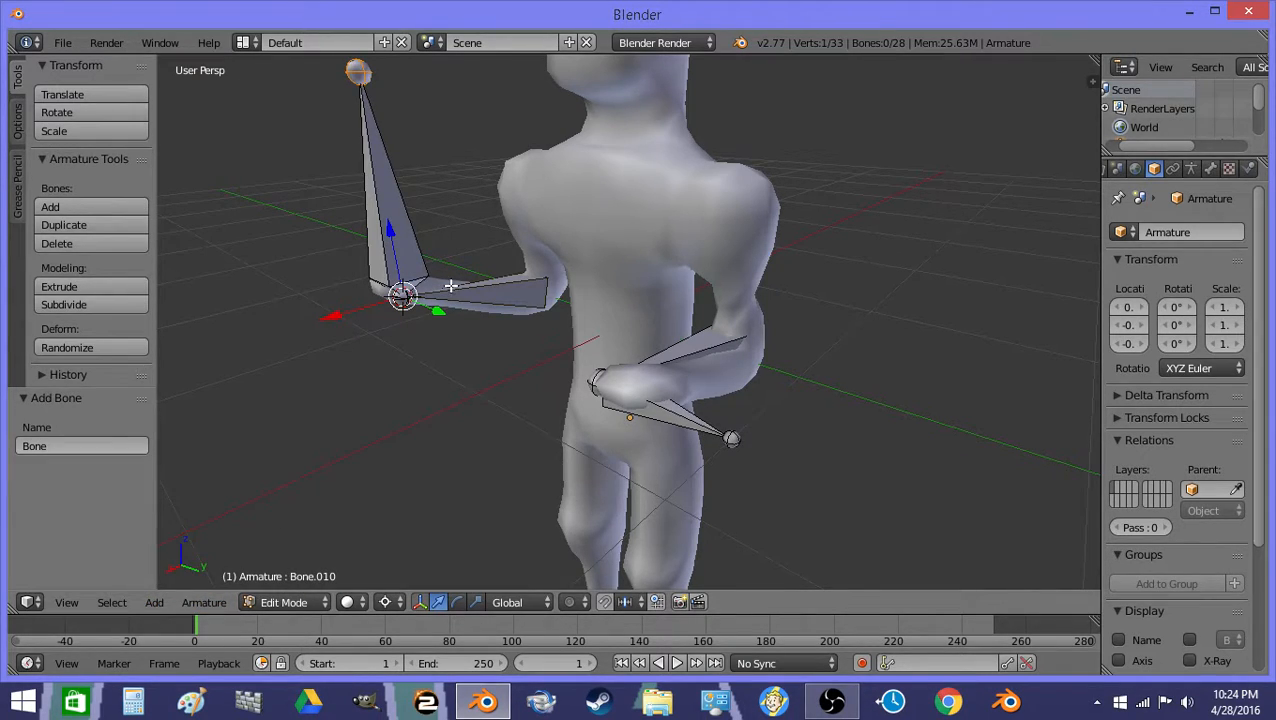
right_click(383, 110)
right_click(370, 76)
key("g")
key("z")
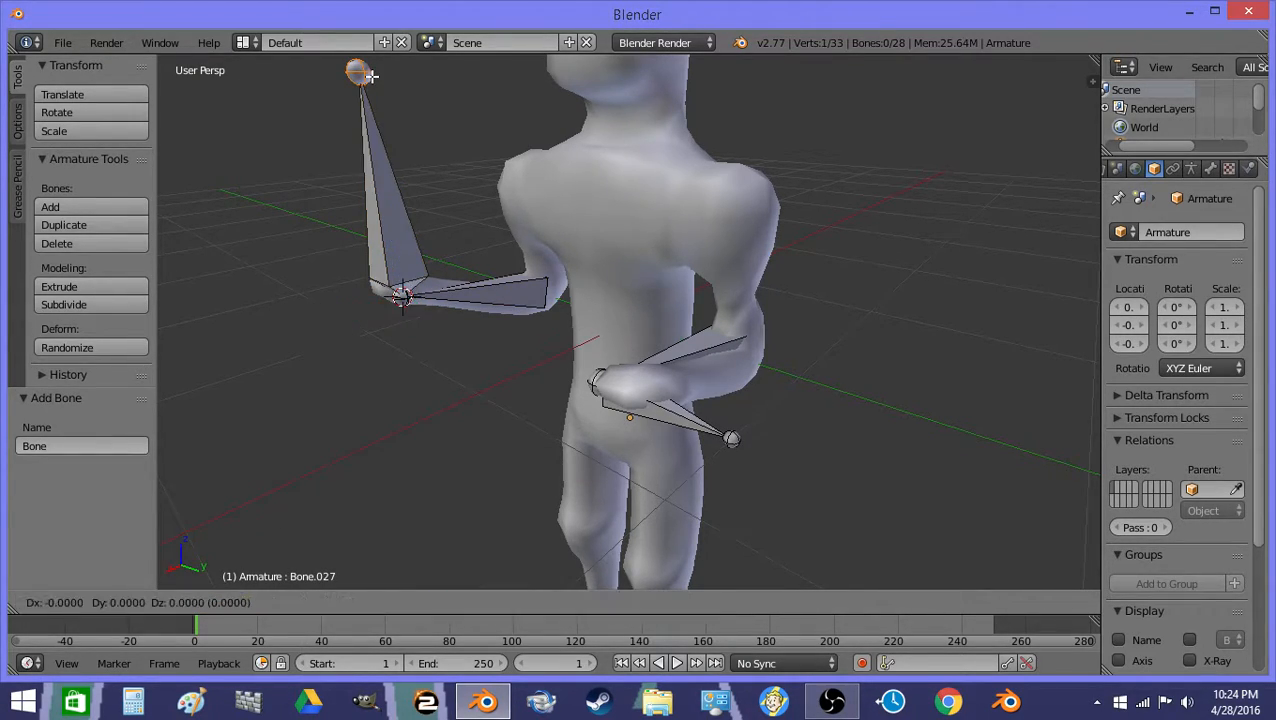
key("minus")
key("1")
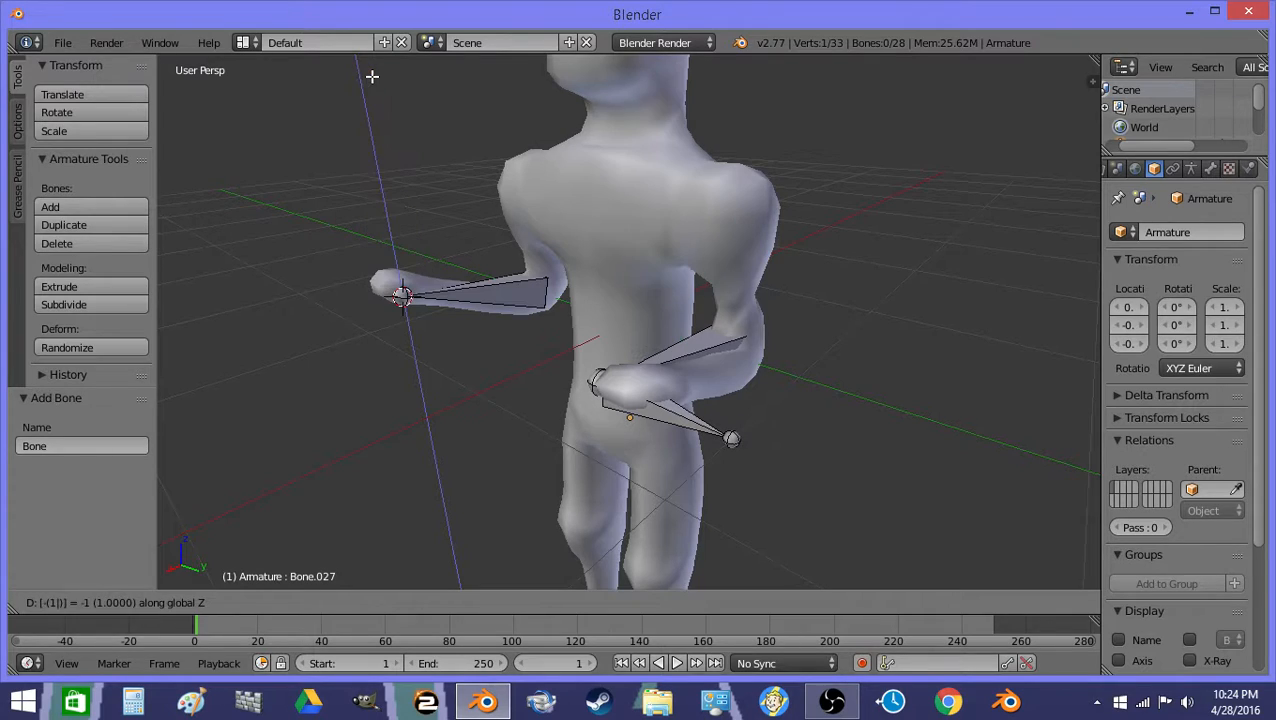
key("Return")
Step: Move the tip of the new right hand bone -0.5 along Y
key("g")
key("x")
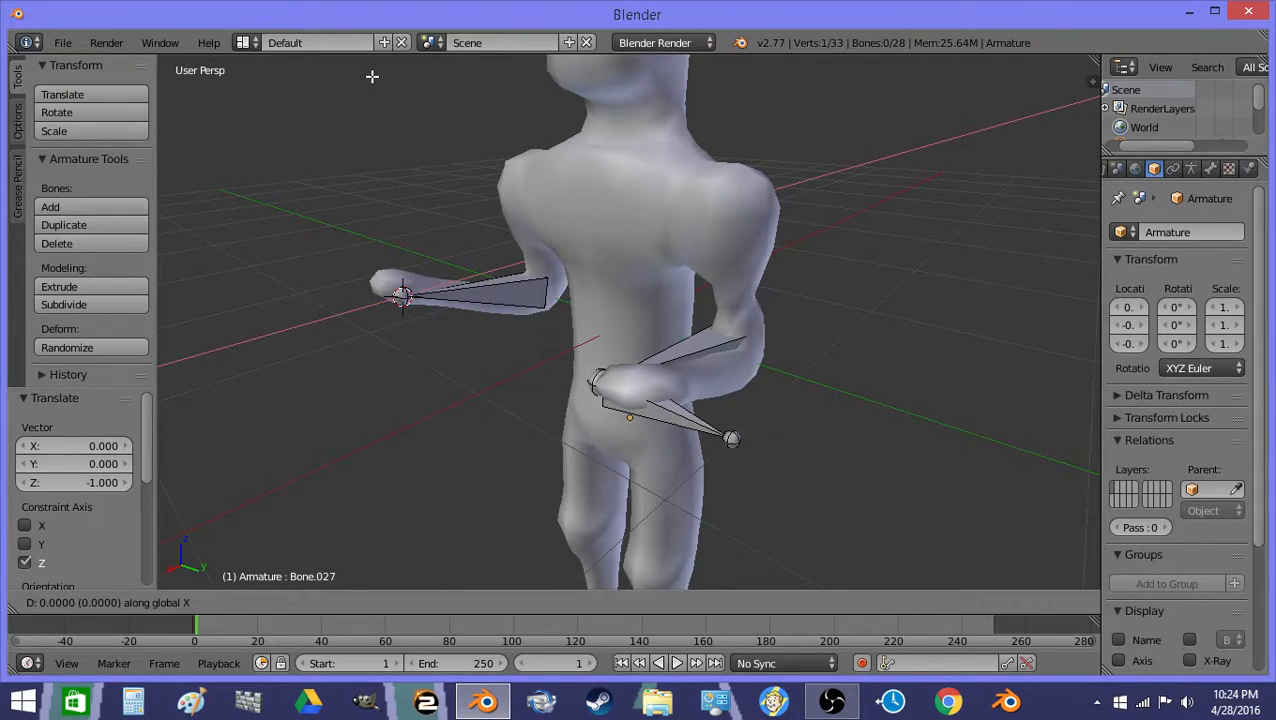
key("y")
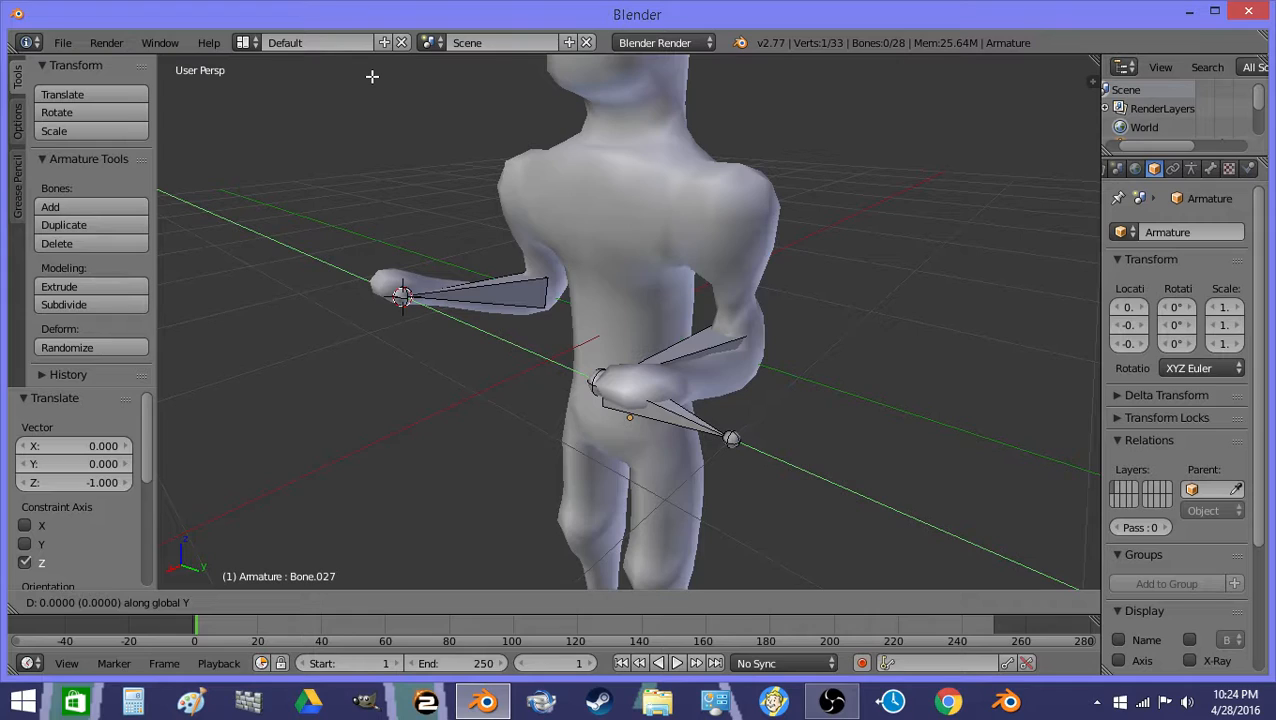
key("period")
key("5")
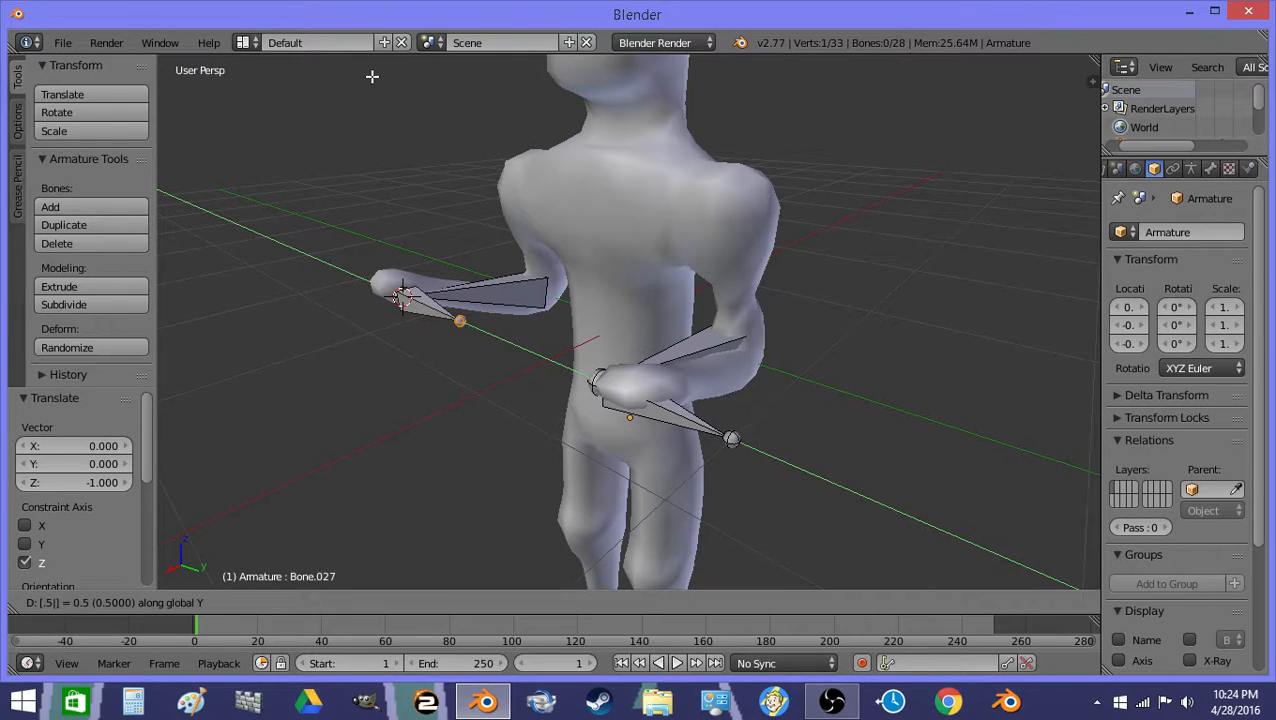
key("minus")
key("Return")
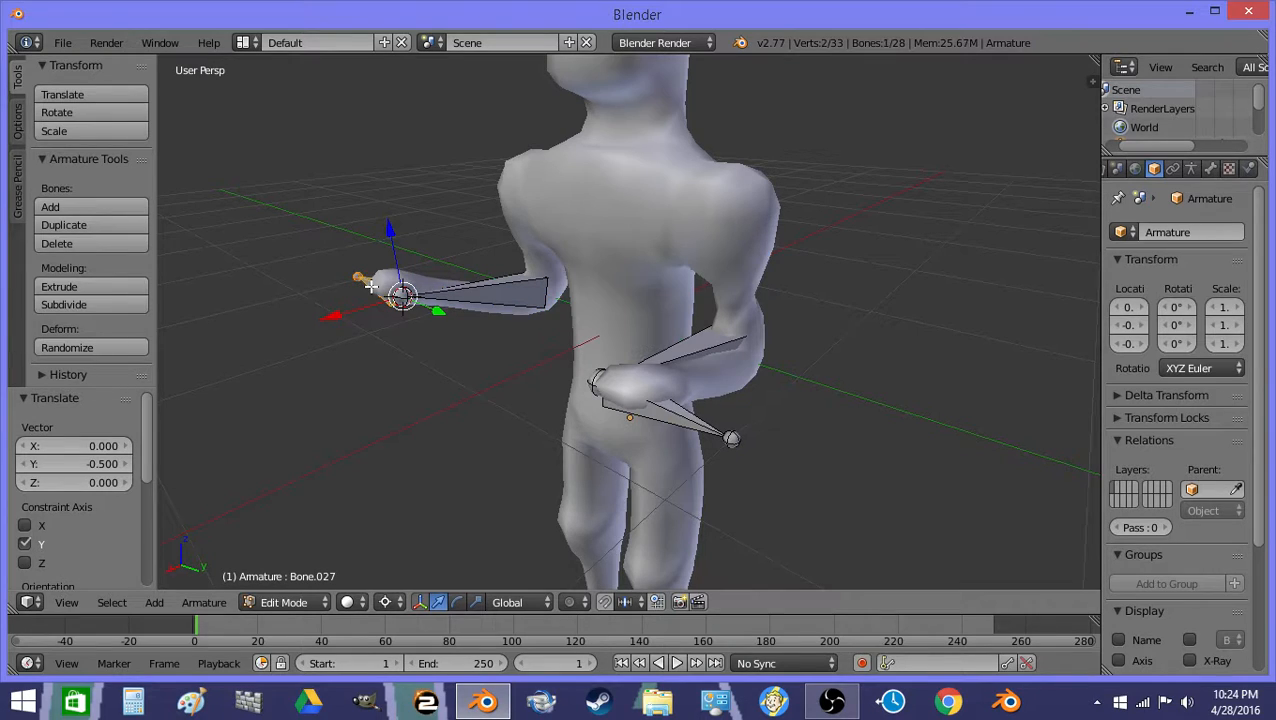
Step: Add an IK constraint to the right forearm bone in pose mode, targeting the new right hand bone
left_click(283, 601)
left_click(292, 539)
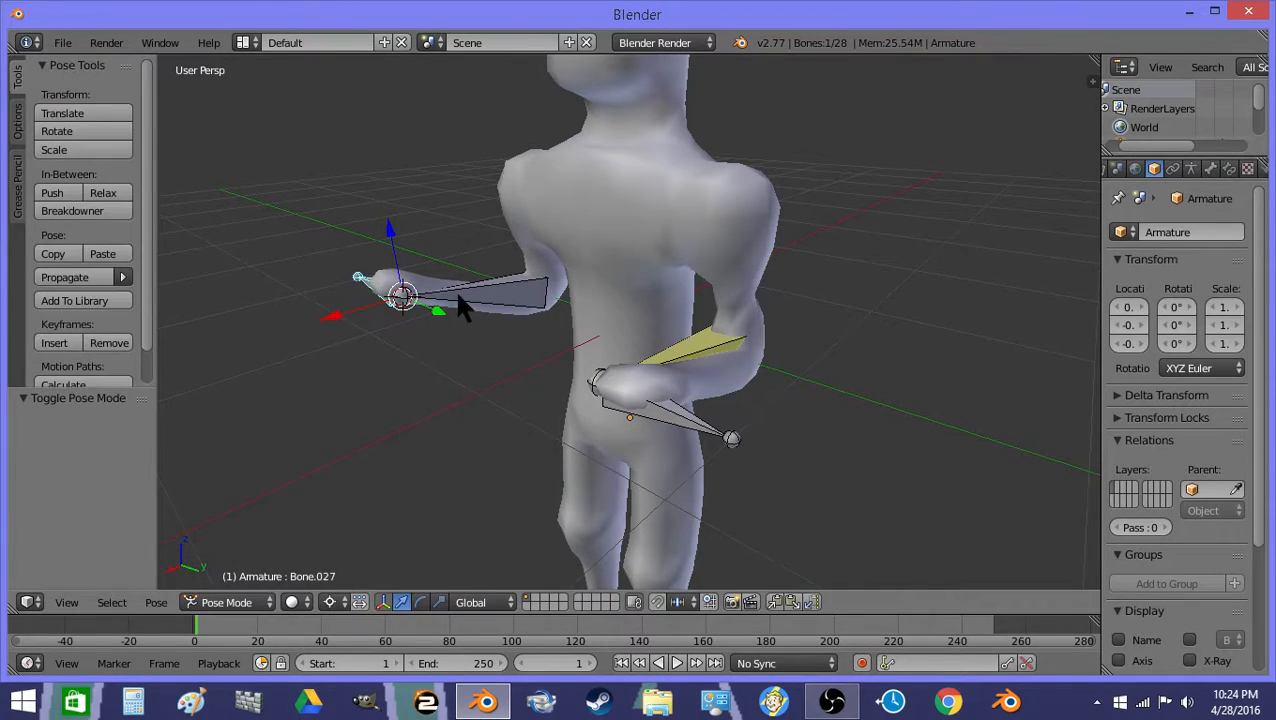
right_click(452, 301, "shift")
key("shift+i")
left_click(480, 277)
Step: Test the IK of both arms by trial-moving the two hand target bones together
key("a")
right_click(367, 290)
key("g")
right_click(498, 346)
right_click(680, 420, "shift")
key("g")
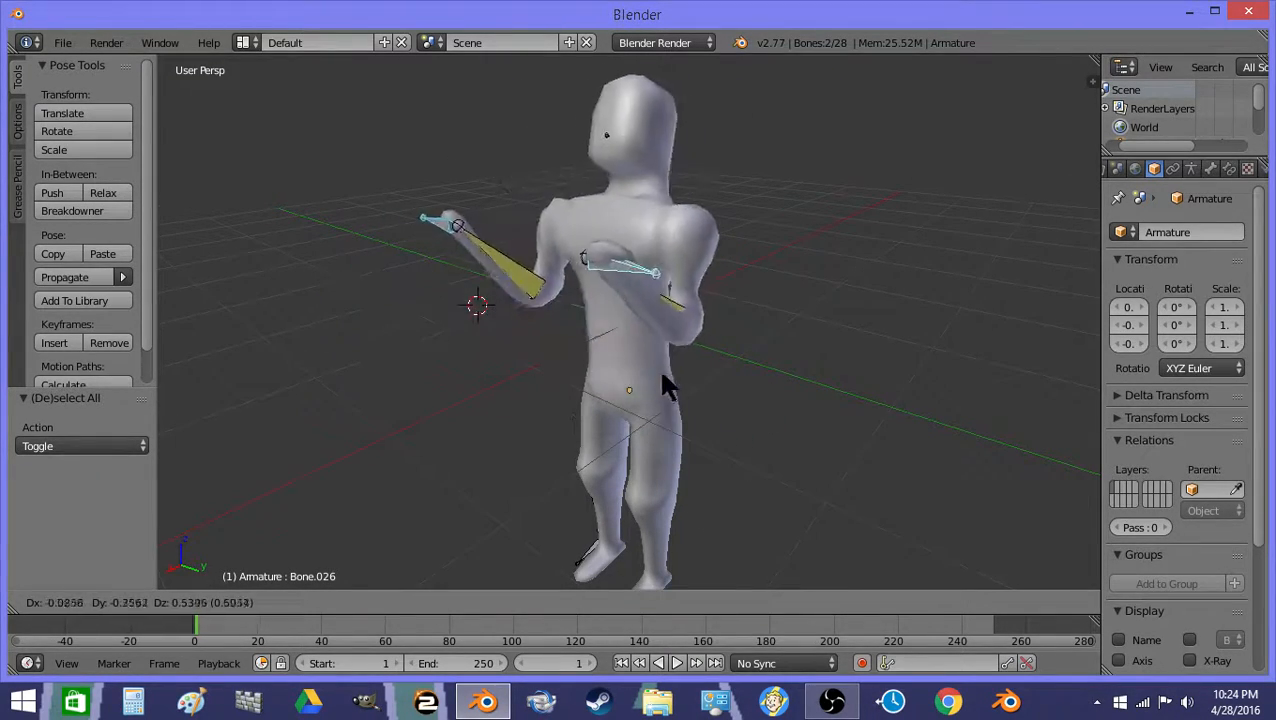
left_click(695, 359)
key("g")
left_click(662, 334)
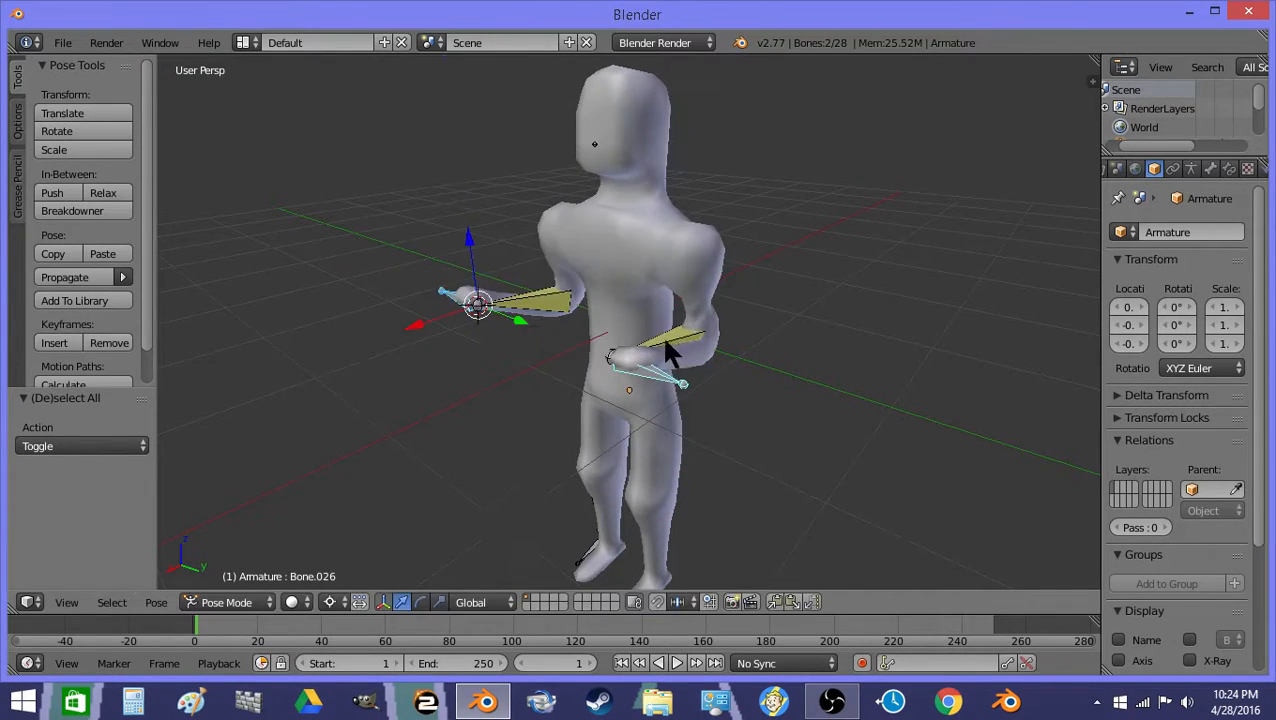
Step: Set the chain length of the left forearm bone's IK constraint to 3 in wireframe view
middle_click_drag(665, 338, 694, 346)
key("z")
right_click(690, 346)
left_click_drag(1101, 203, 936, 203)
left_click(1117, 170)
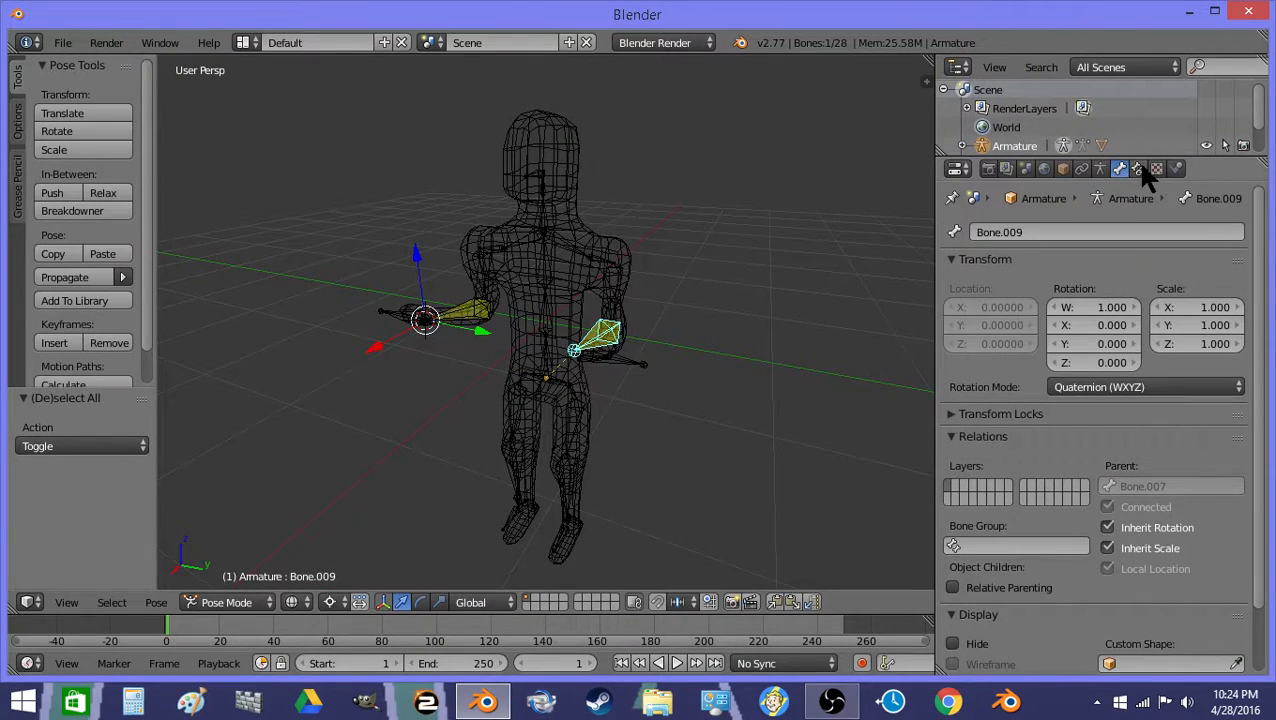
left_click(1139, 169)
left_click(1088, 394)
left_click(1088, 394)
left_click(1088, 394)
Step: Set the chain length of the right forearm bone's IK constraint to 3
right_click(470, 308)
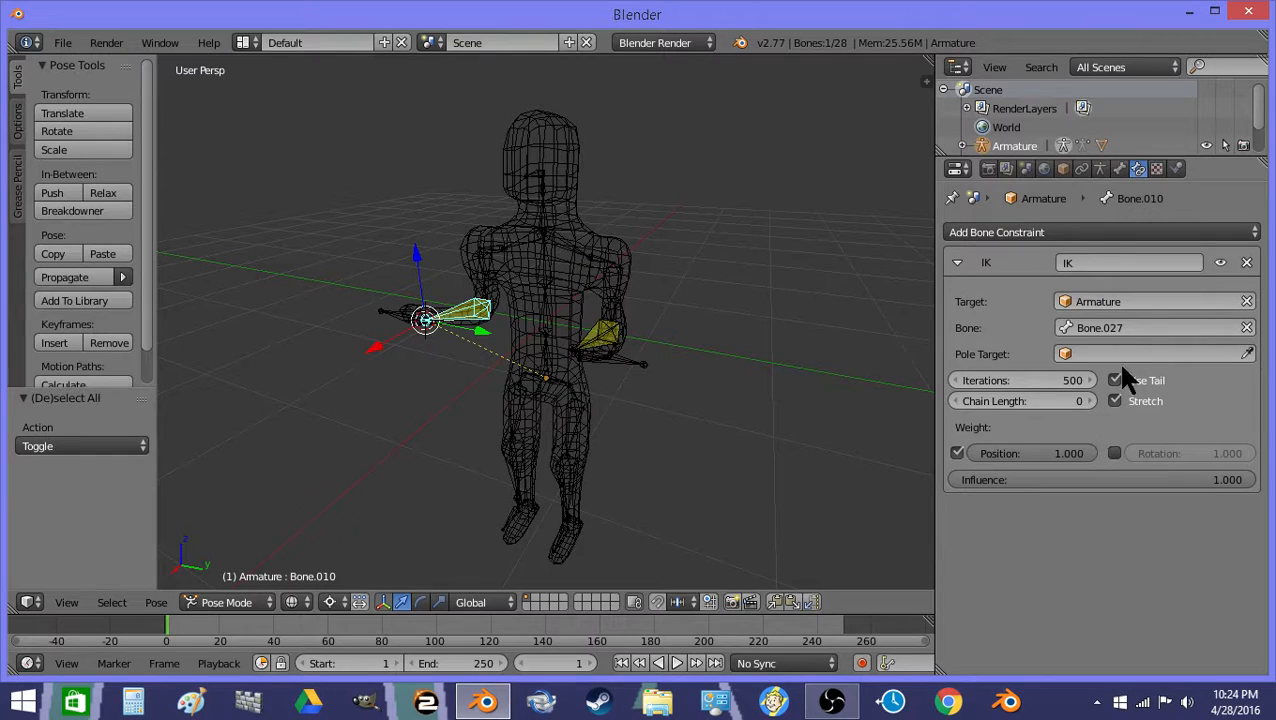
left_click(1088, 395)
left_click(1088, 395)
left_click(1088, 395)
Step: Enable the X, Y and Z inverse kinematics limits on the left upper arm bone
middle_click_drag(702, 344, 676, 334)
scroll(676, 334, "up", 4)
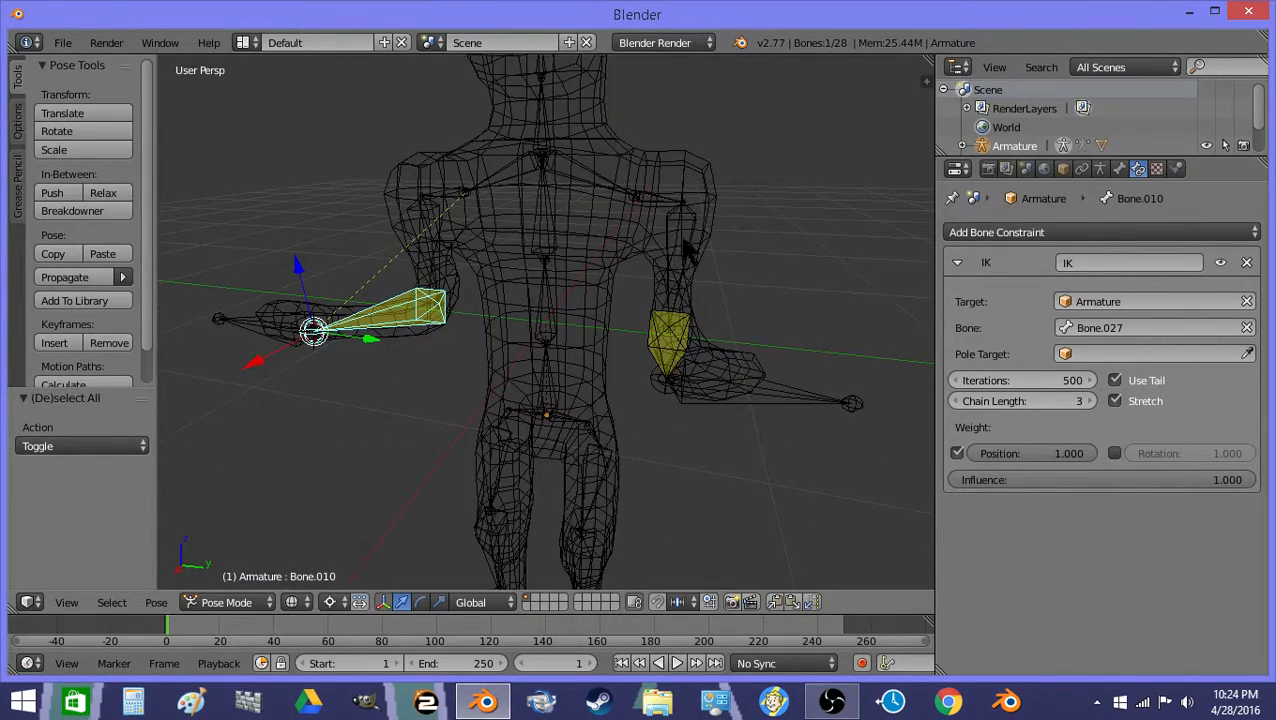
right_click(678, 237)
right_click(645, 212)
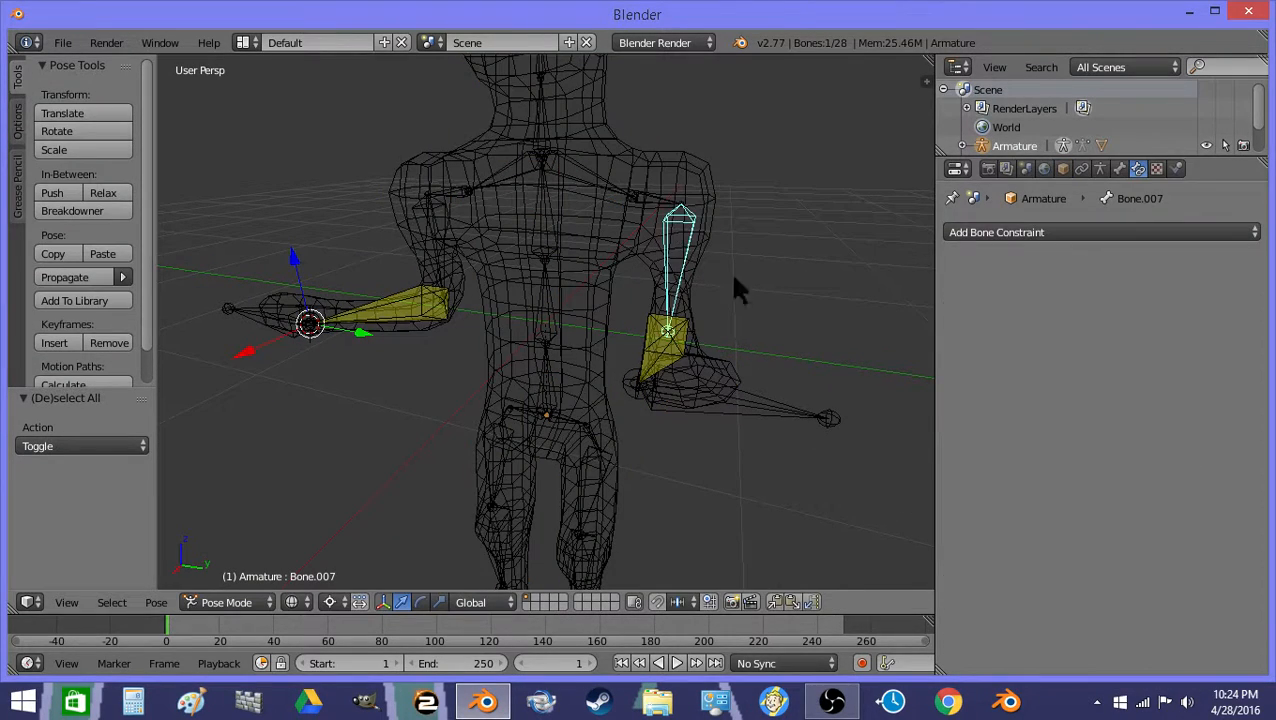
left_click(1119, 168)
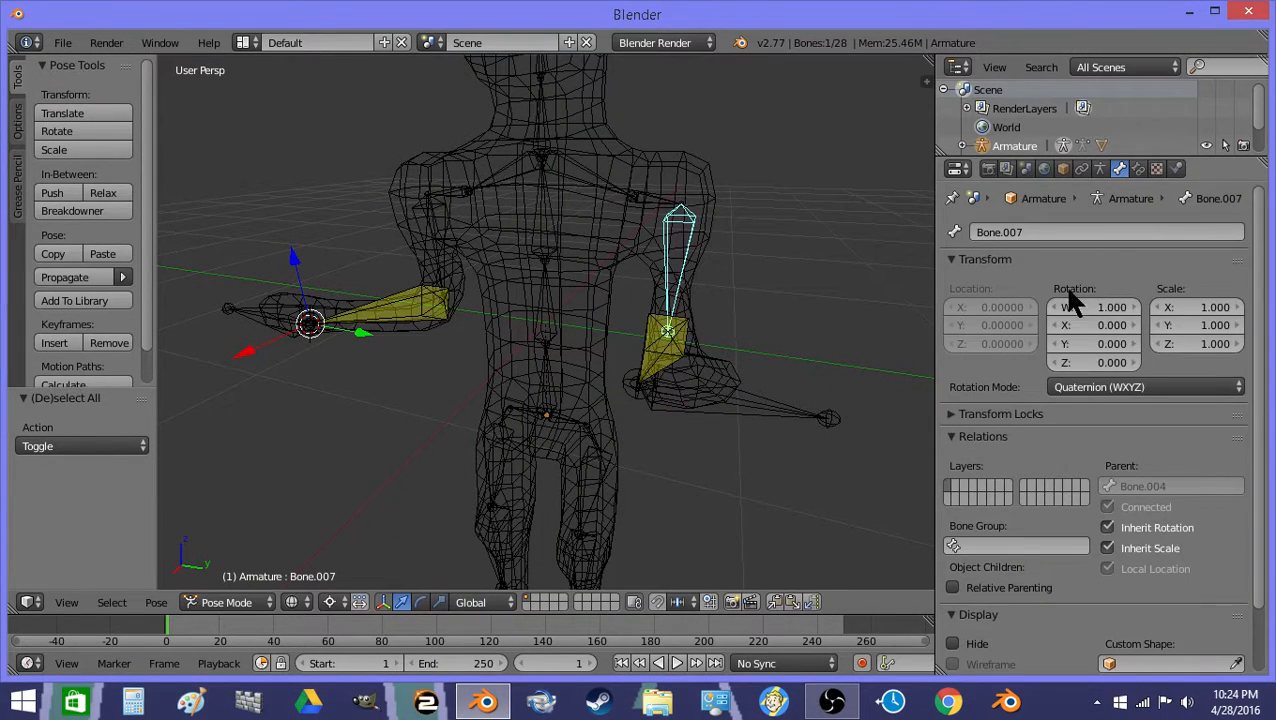
scroll(1075, 330, "down", 2)
left_click(1006, 617)
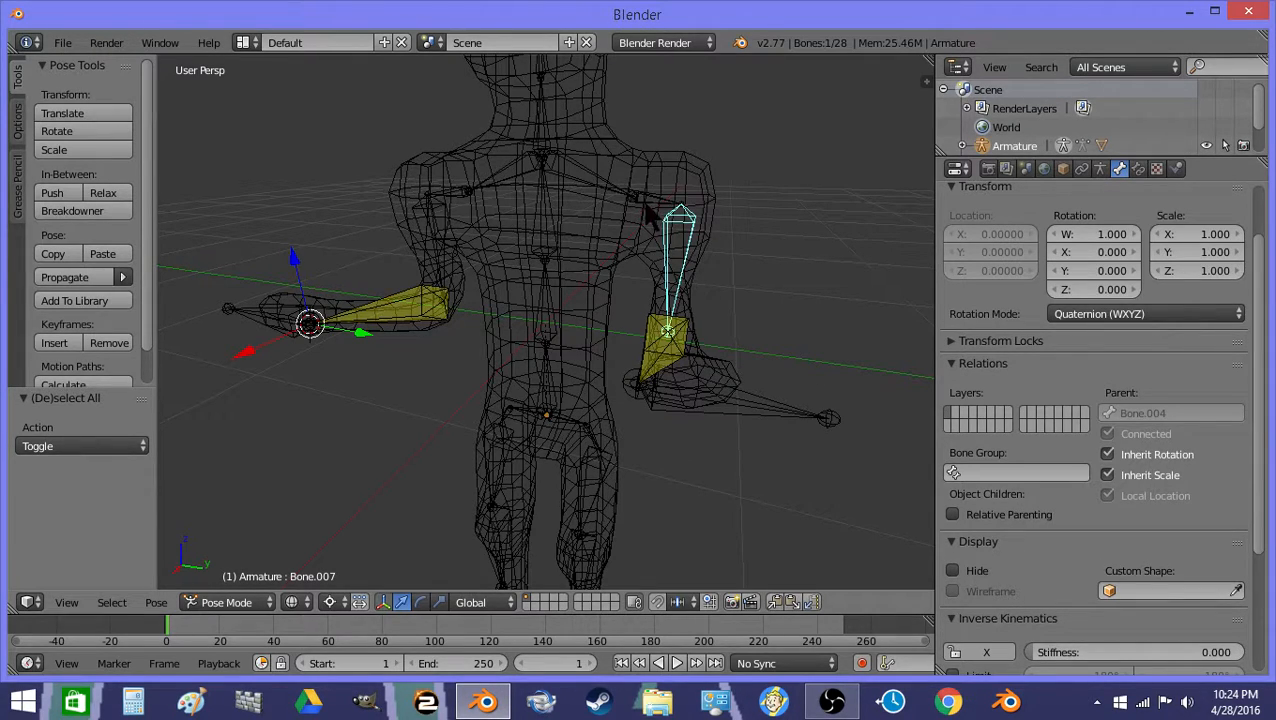
scroll(1010, 555, "down", 4)
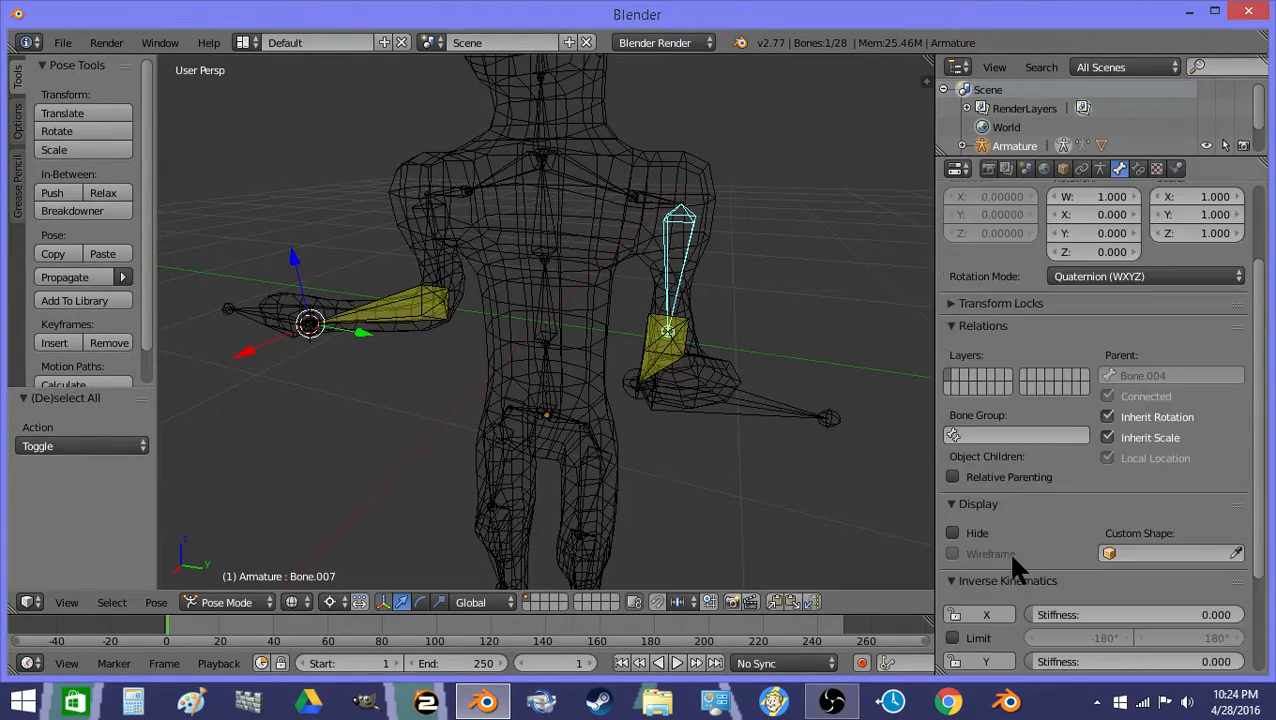
left_click(954, 525)
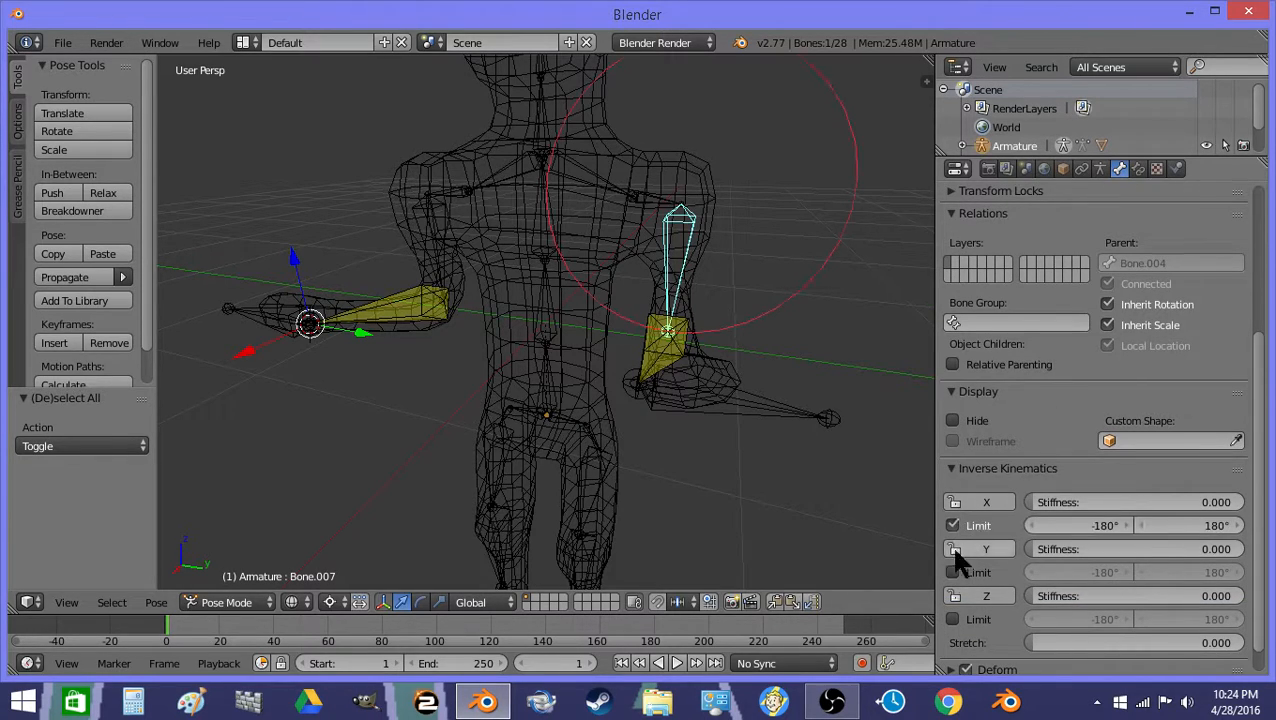
left_click(952, 572)
left_click(953, 619)
Step: Set the left upper arm bone's IK limits to -5° minimum and 5° maximum on X, Y and Z
left_click(1100, 525)
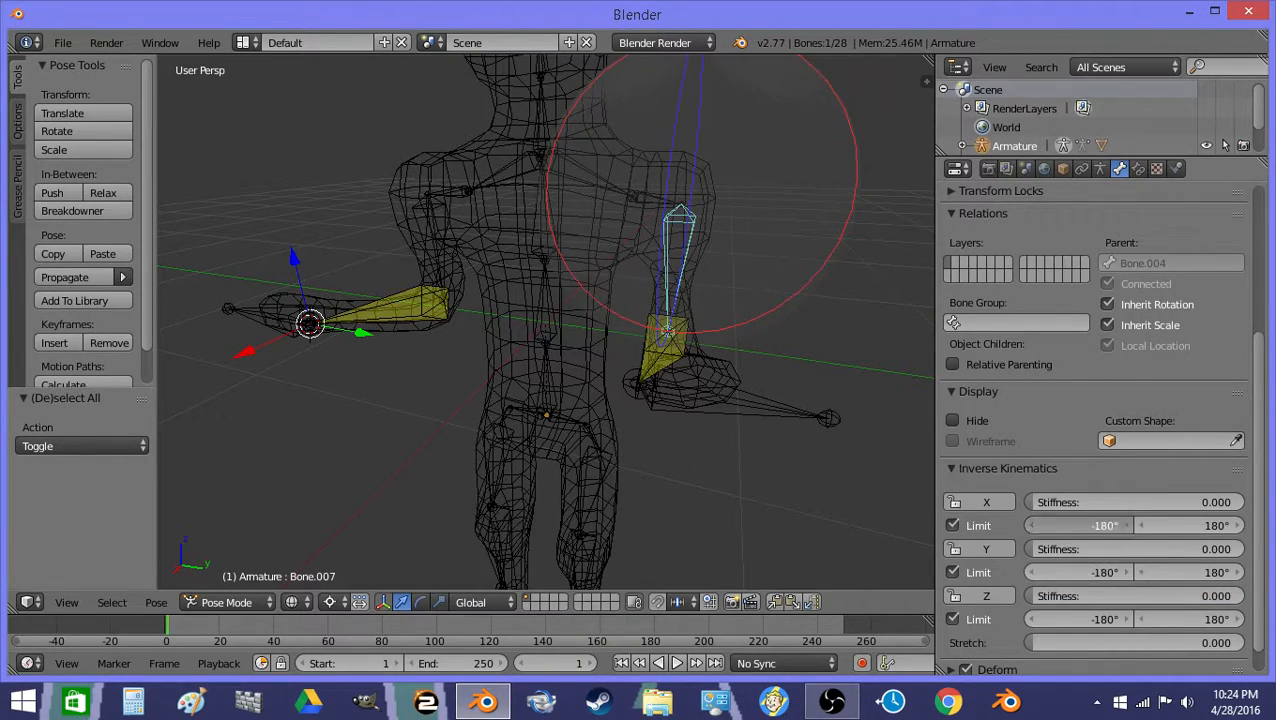
type("-5")
key("Tab")
type("5")
key("Tab")
key("Tab")
type("-5")
key("Tab")
type("5")
key("Tab")
key("Tab")
type("-5")
key("Tab")
type("5")
key("Return")
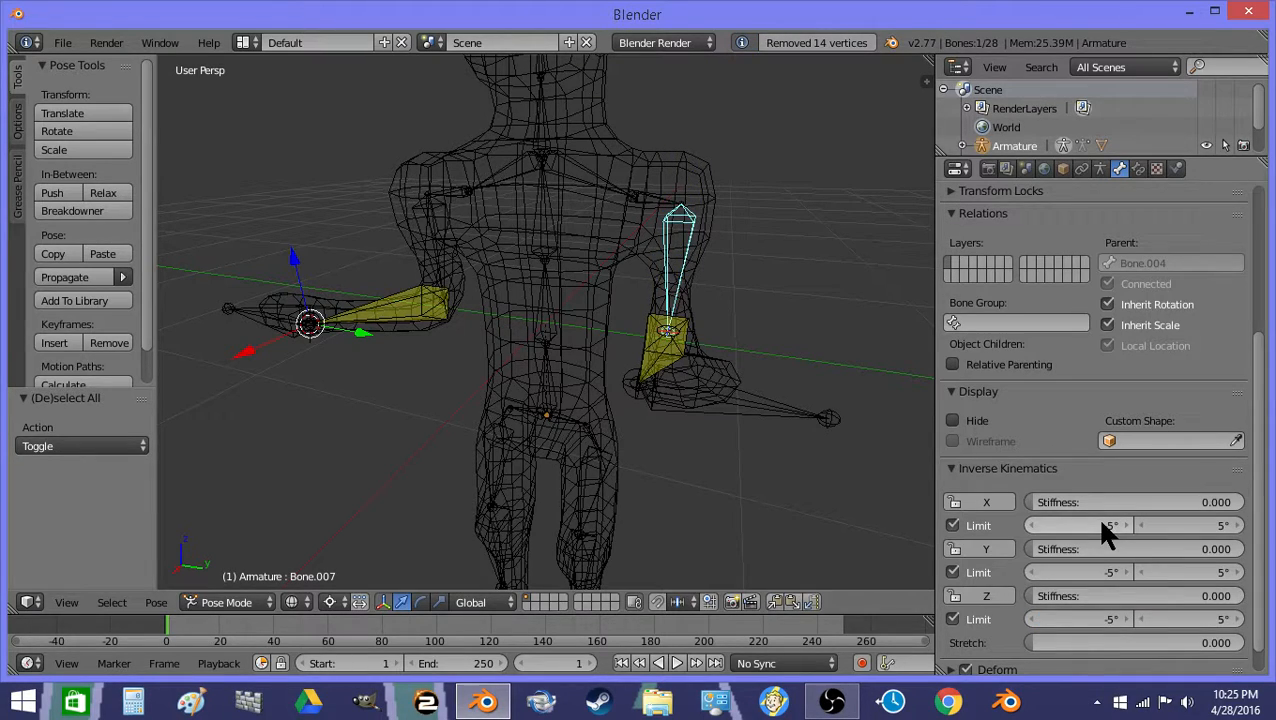
Step: Enable the X, Y and Z inverse kinematics limits on the right upper arm bone
right_click(440, 240)
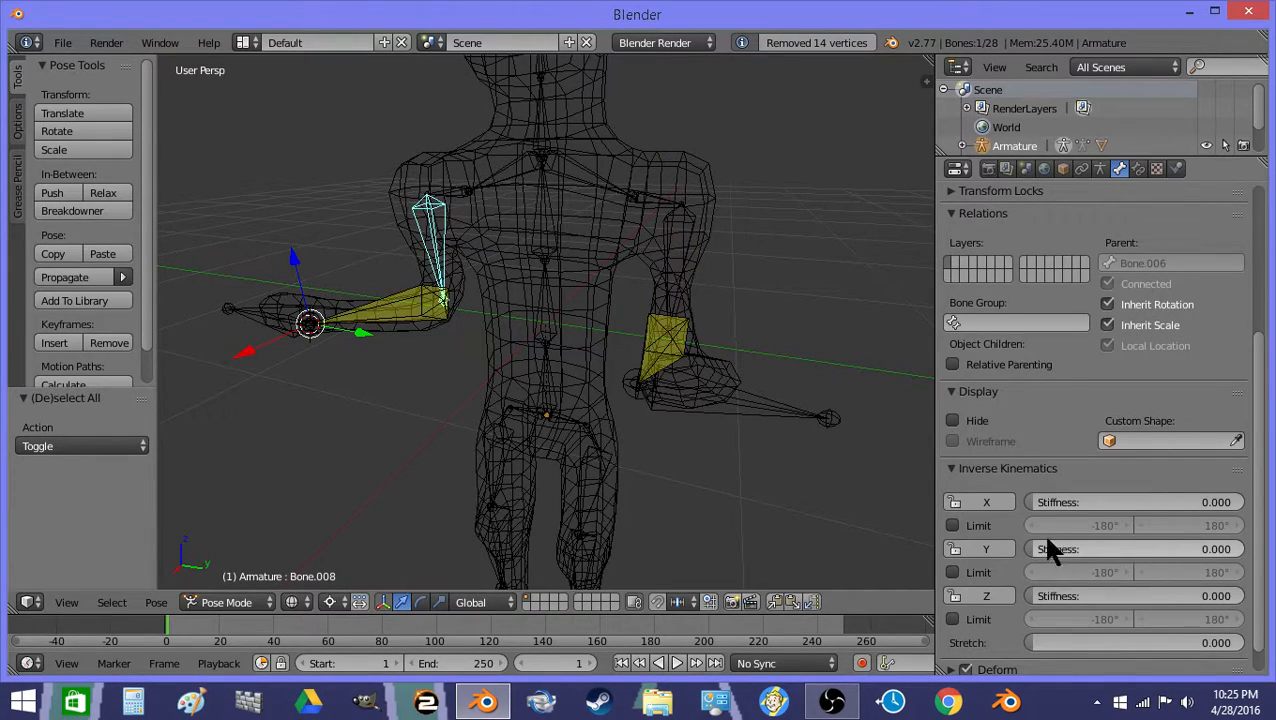
left_click(955, 525)
left_click(963, 572)
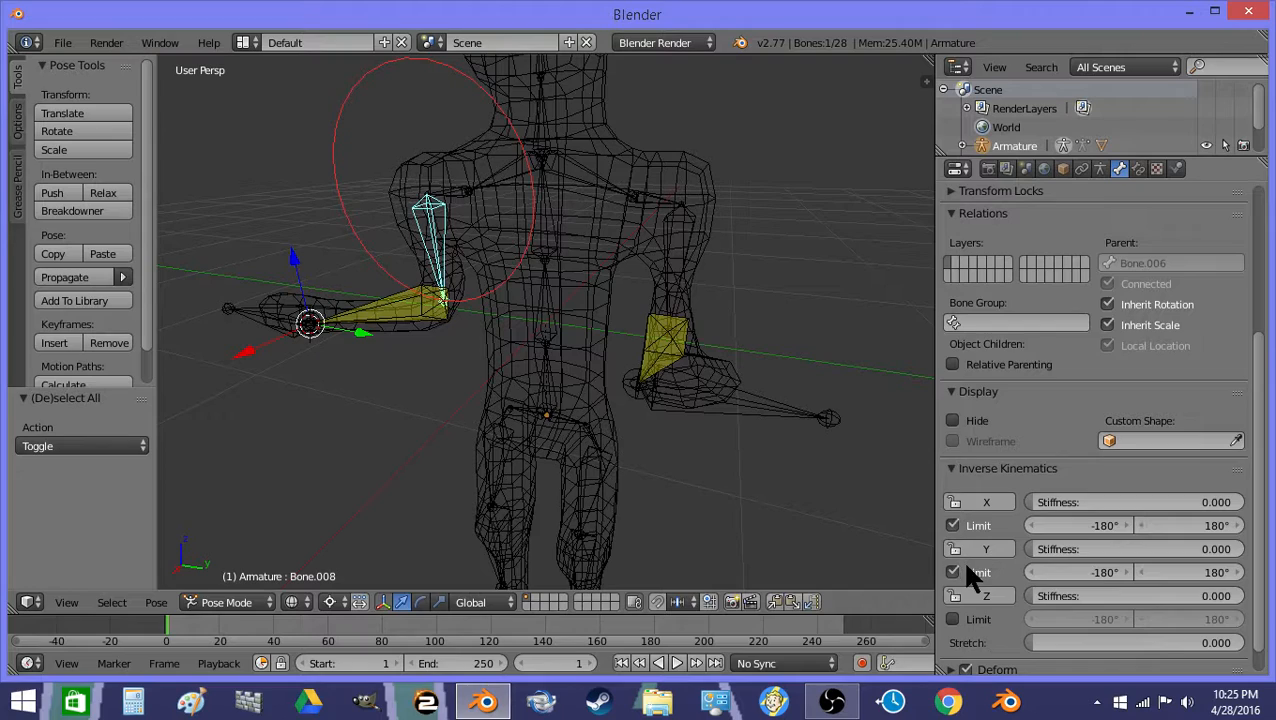
left_click(964, 616)
Step: Set the right upper arm bone's IK limits to -5° minimum and 0° maximum on X, Y and Z
left_click(1068, 528)
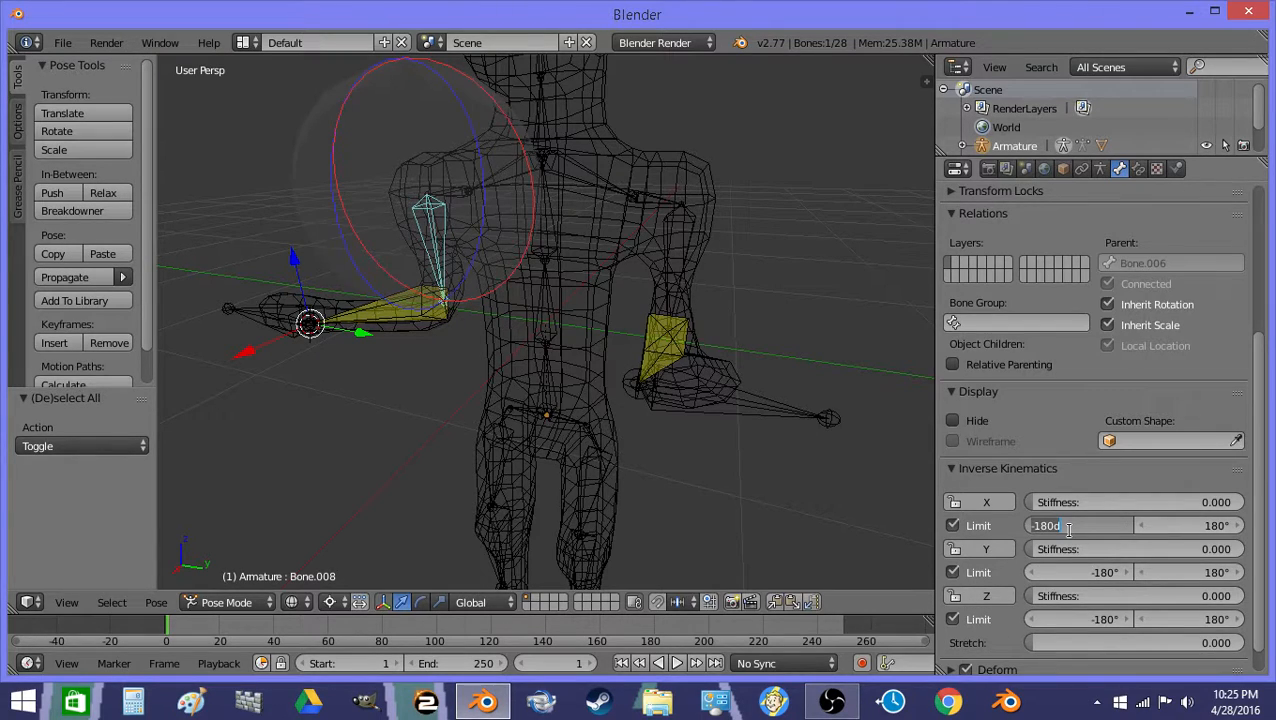
type("-5")
key("Tab")
type("-5")
key("Tab")
key("Tab")
type("-5")
key("Tab")
type("0")
key("Tab")
key("Tab")
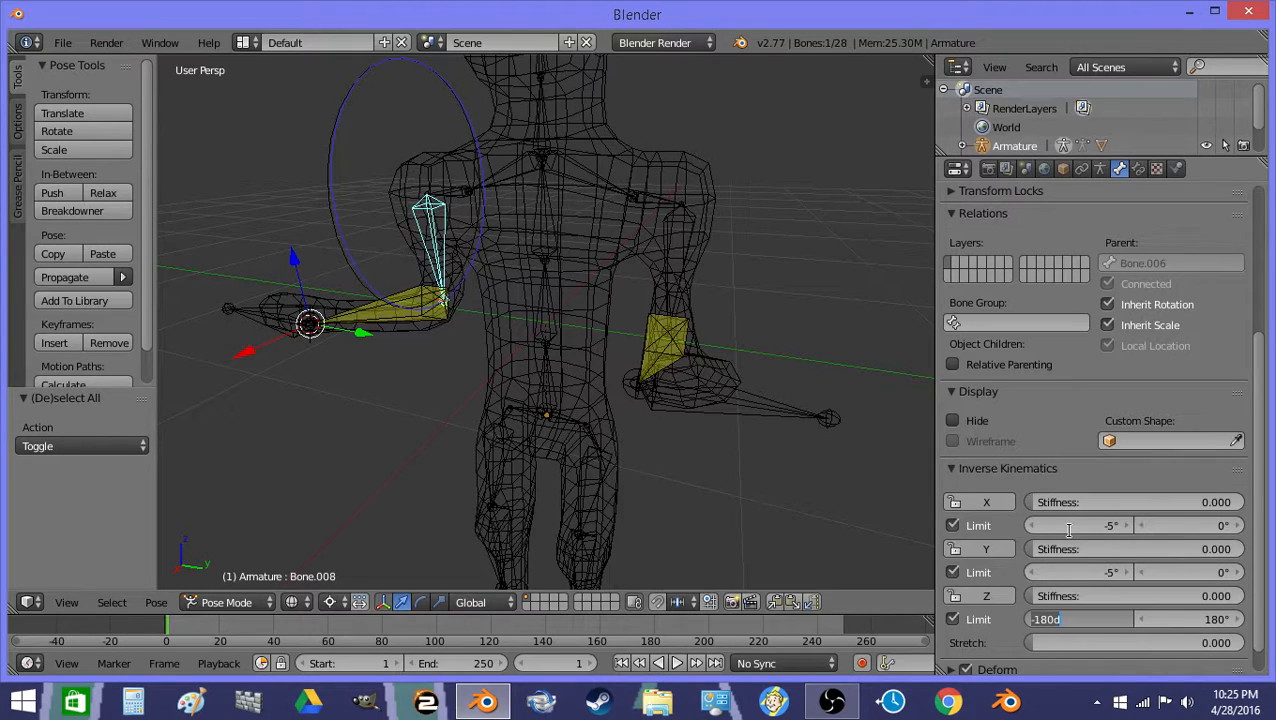
type("-5")
key("Tab")
type("0")
key("Tab")
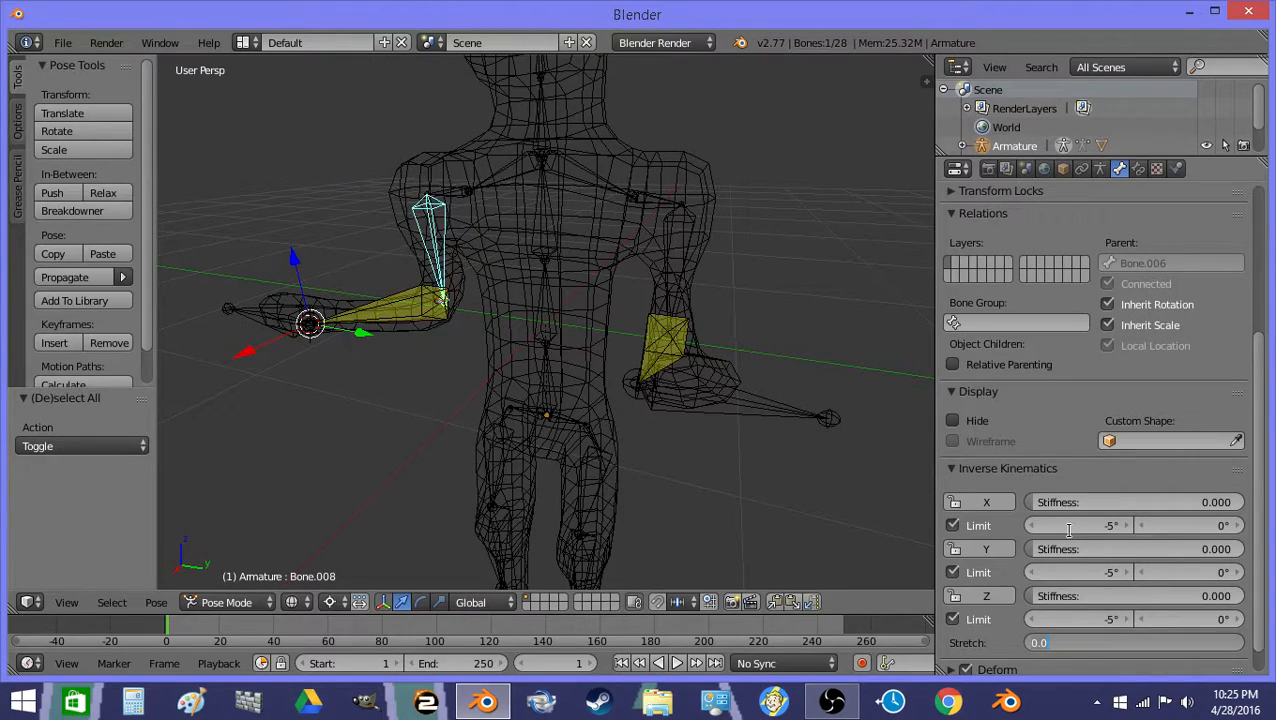
key("Return")
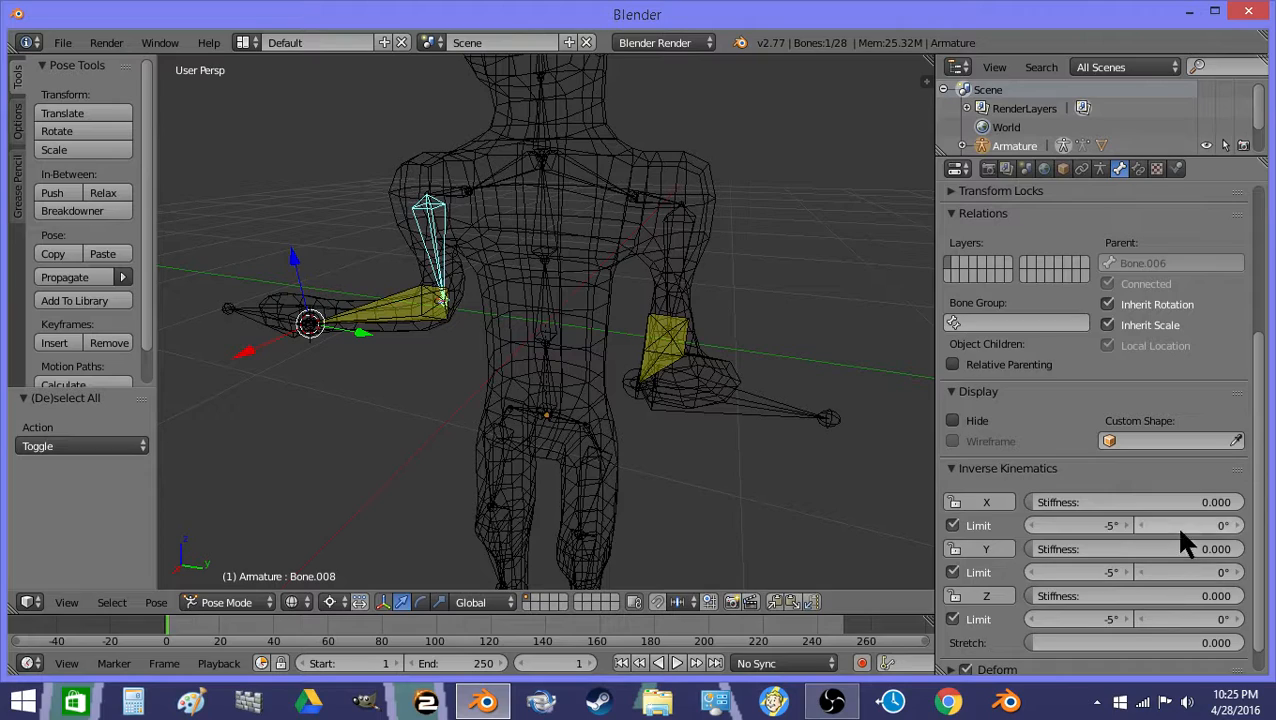
Step: Change the maximum IK limits of the right upper arm bone to 5°
key("Return")
left_click(1174, 571)
type("5")
key("Return")
left_click(1171, 623)
type("5")
Step: Test the right arm's IK in solid shading by trial-moving its hand target bone, then cancel the move
right_click(443, 193)
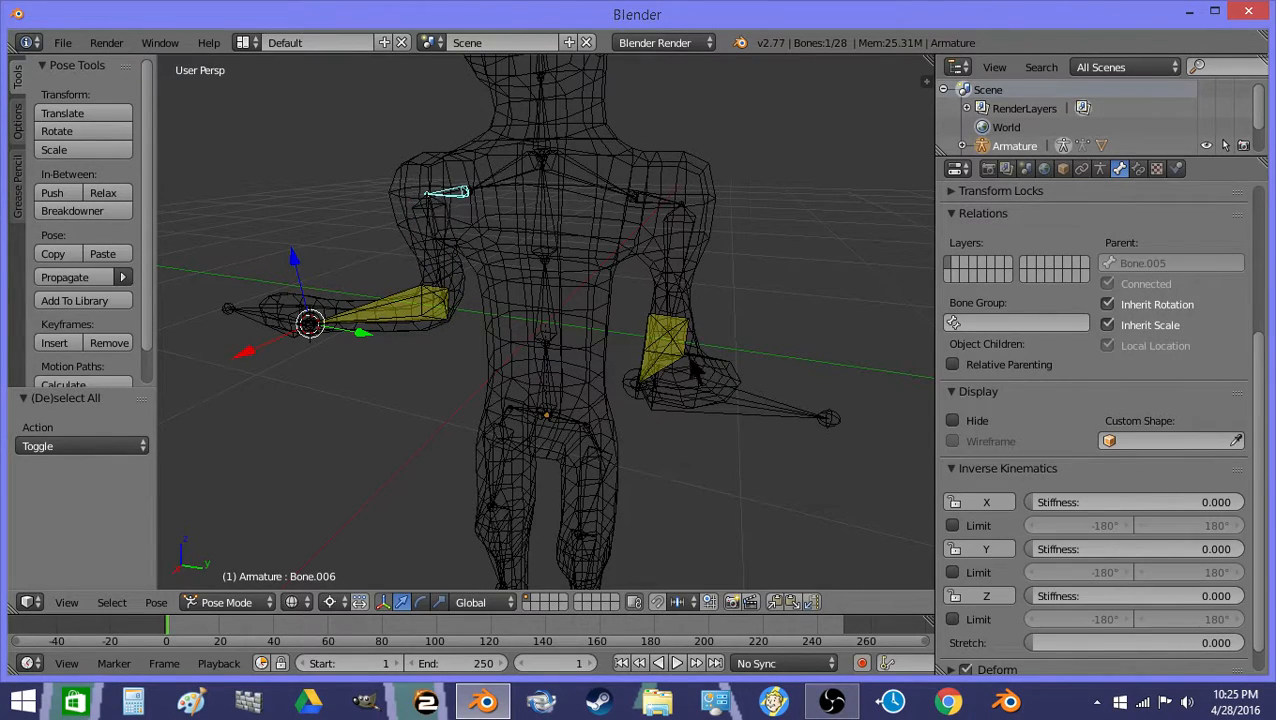
key("z")
right_click(266, 331)
key("g")
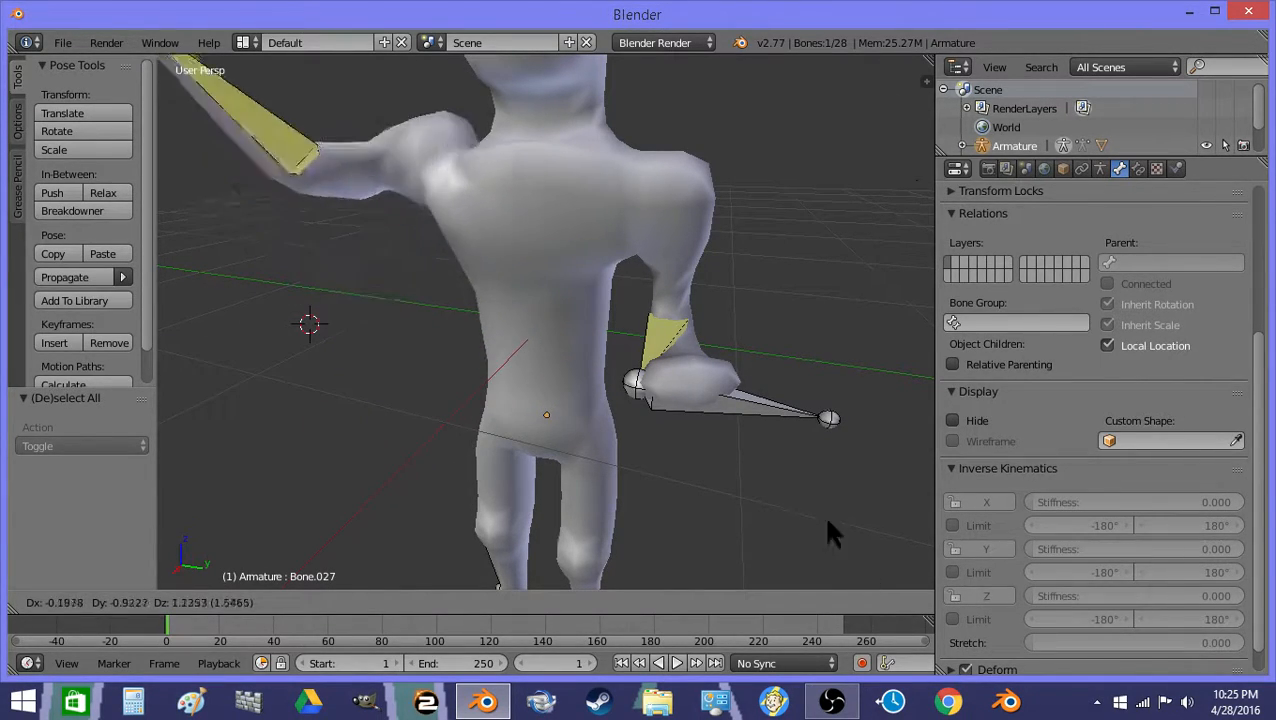
right_click(278, 464)
Step: Enable the X, Y and Z inverse kinematics limits on the right shoulder bone in wireframe view
key("z")
right_click(443, 210)
right_click(455, 194)
left_click(968, 526)
left_click(958, 572)
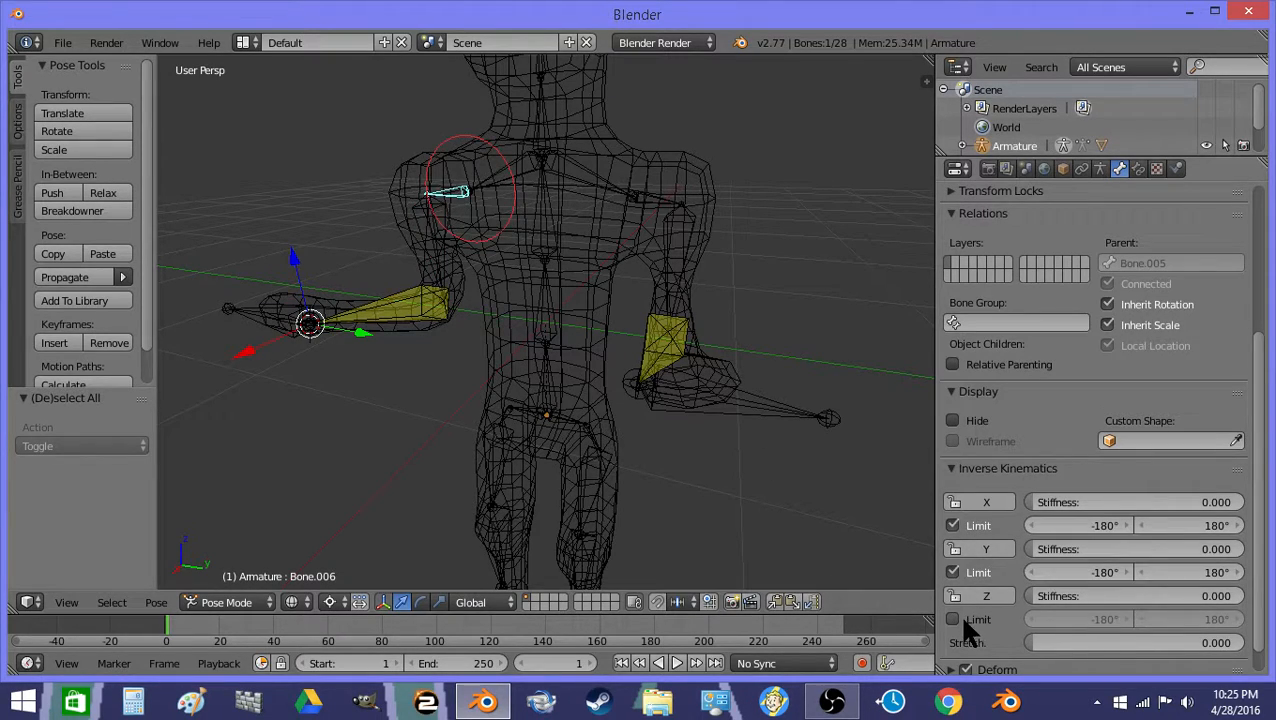
left_click(958, 614)
Step: Set the right shoulder bone's IK limits to -90° minimum and 90° maximum on X, Y and Z
left_click(1087, 528)
type("-90")
key("Tab")
type("90")
key("Tab")
key("Tab")
type("-90")
key("Tab")
type("90")
key("Tab")
key("Tab")
type("-90")
key("Tab")
type("90")
key("Return")
Step: Check the right shoulder's 90° limits in solid shading by trial-moving the right hand target bone without keeping the move
key("z")
middle_click_drag(303, 120, 361, 248)
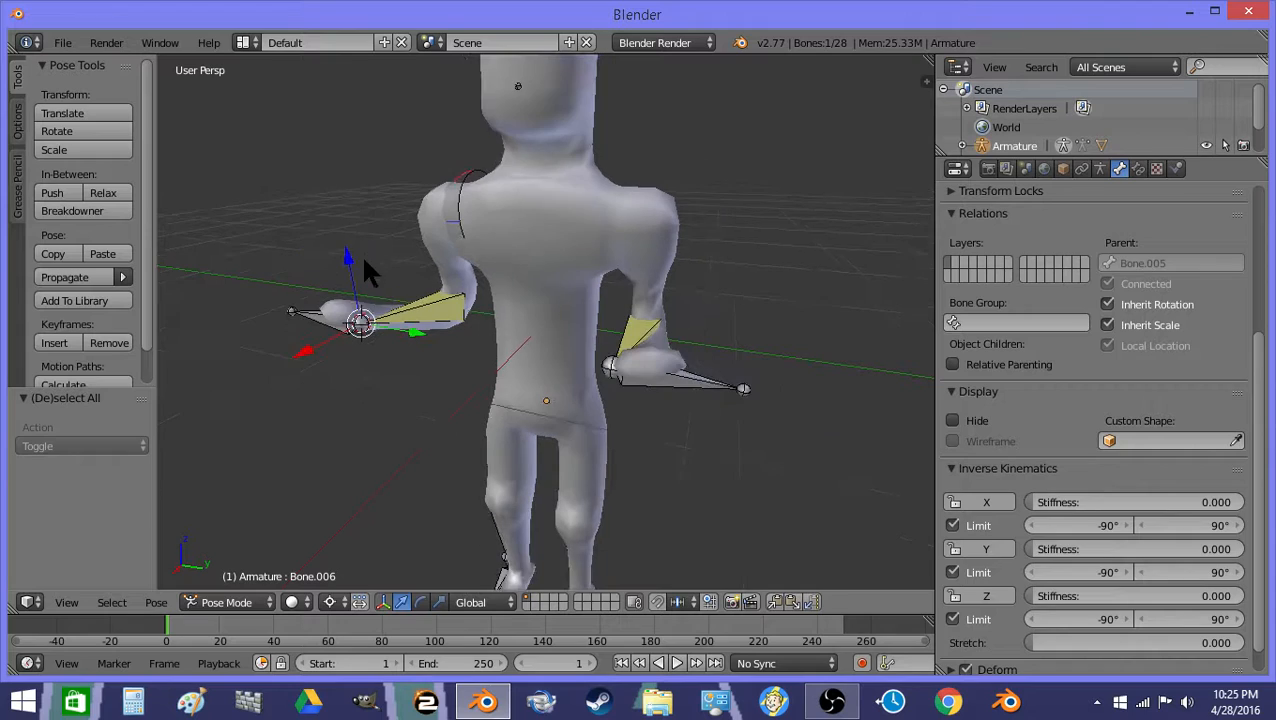
right_click(333, 322)
key("g")
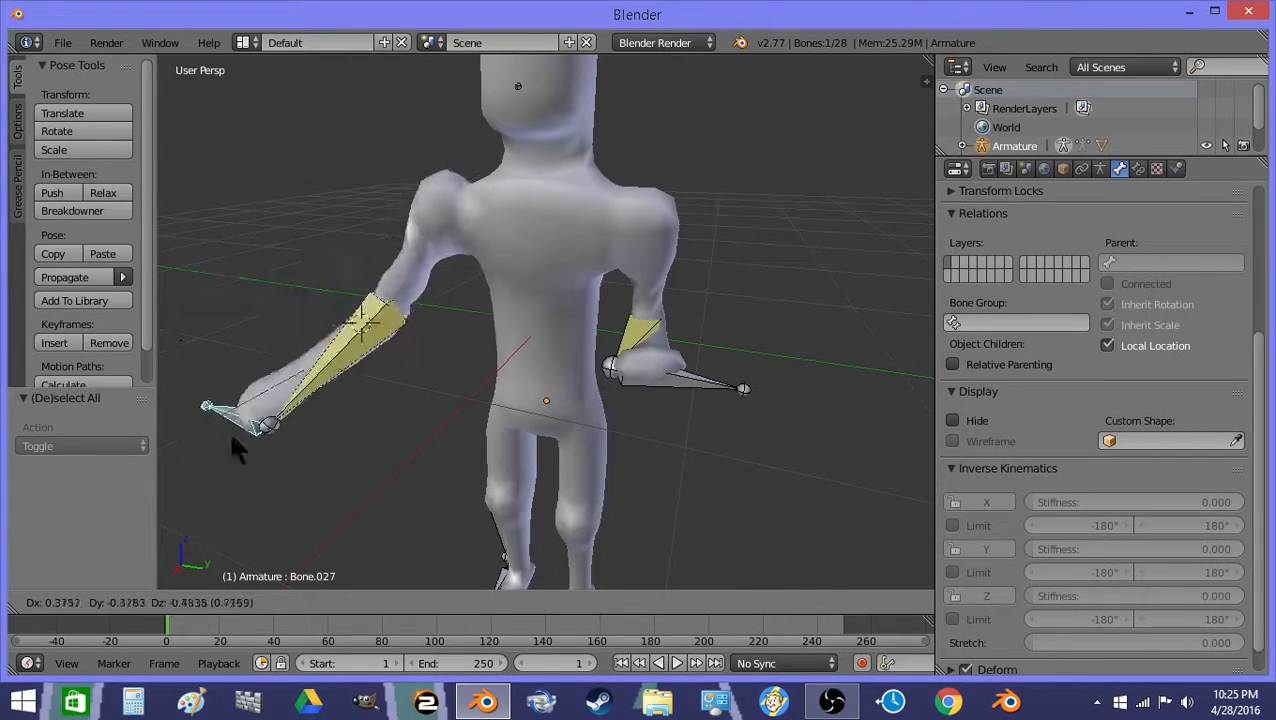
right_click(384, 268)
Step: Inspect the right forearm bone's IK constraint settings in wireframe view
key("z")
middle_click_drag(384, 268, 476, 240)
right_click(458, 212)
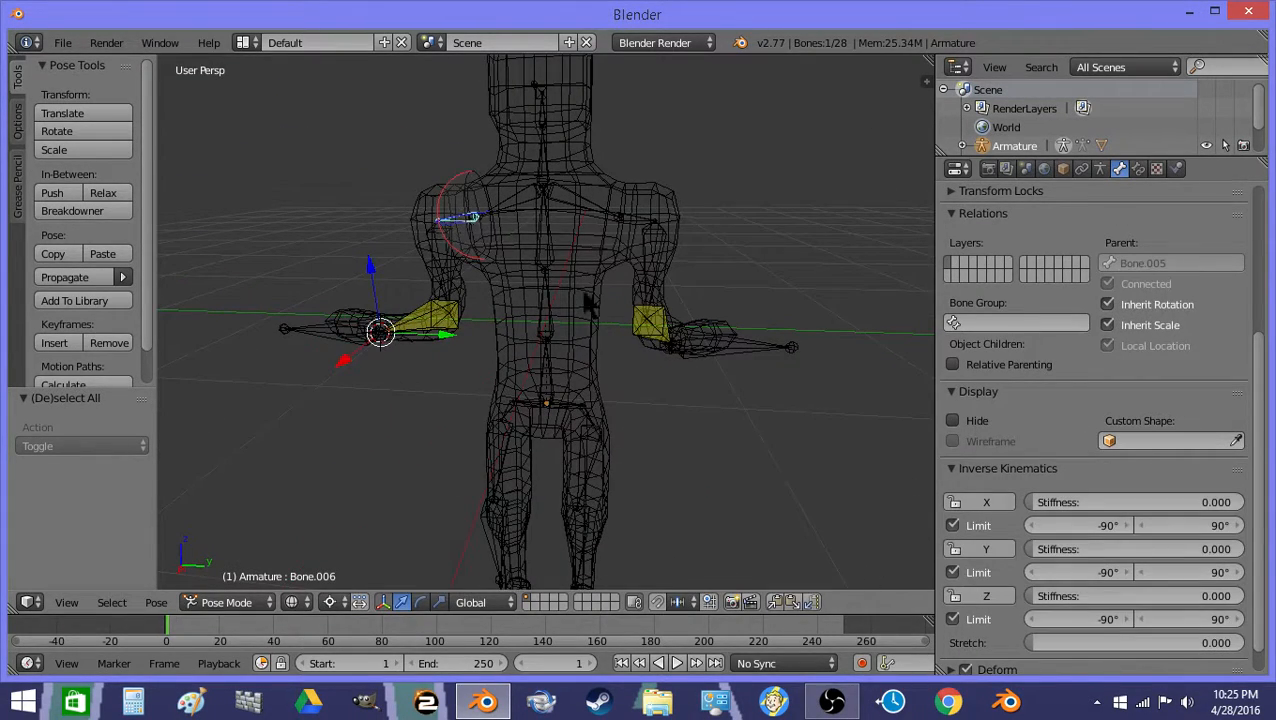
right_click(463, 318)
right_click(432, 325)
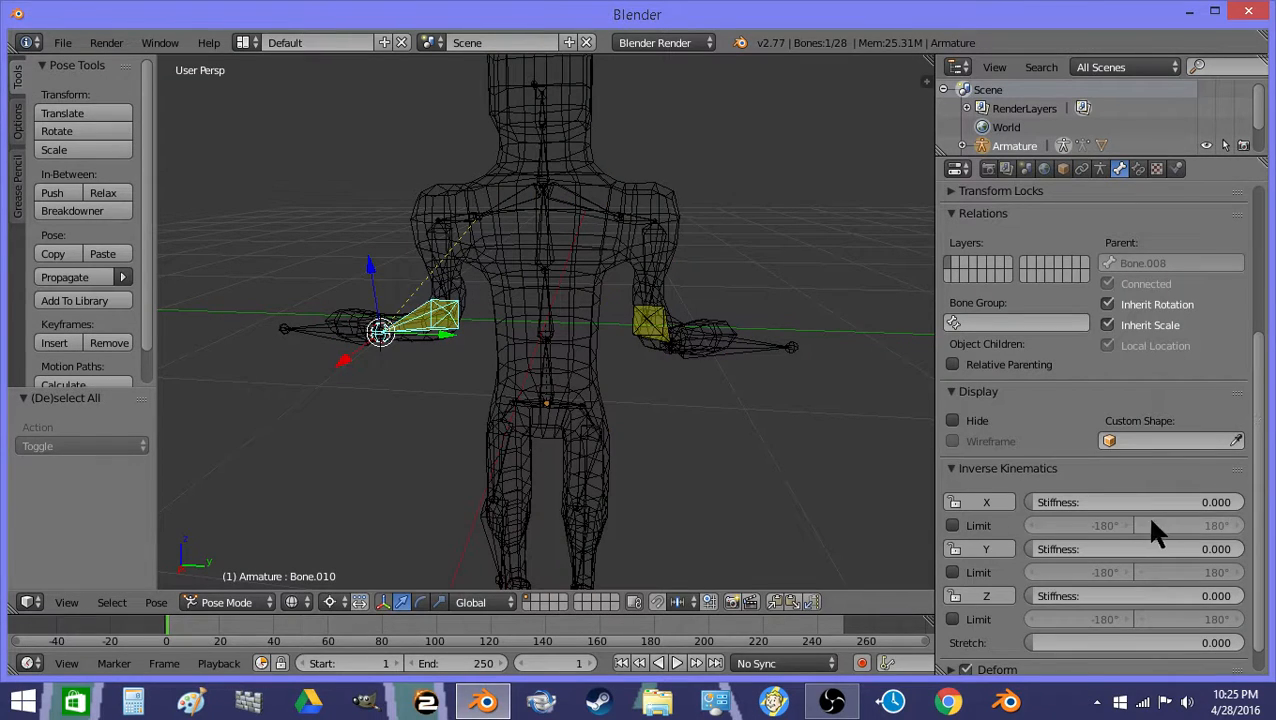
left_click(1139, 166)
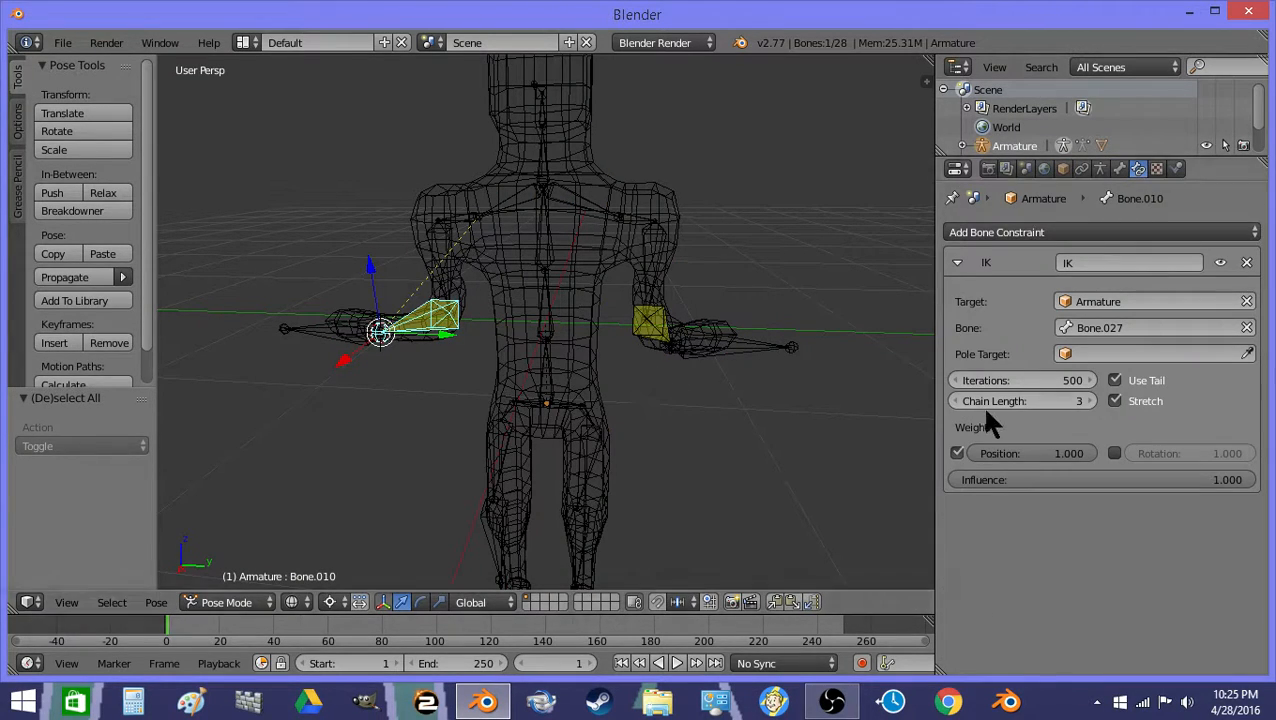
left_click_drag(981, 401, 1000, 401)
Step: Test the right arm's bend in wireframe view by trial-moving its hand target bone, then cancel the move
middle_click_drag(540, 320, 470, 350)
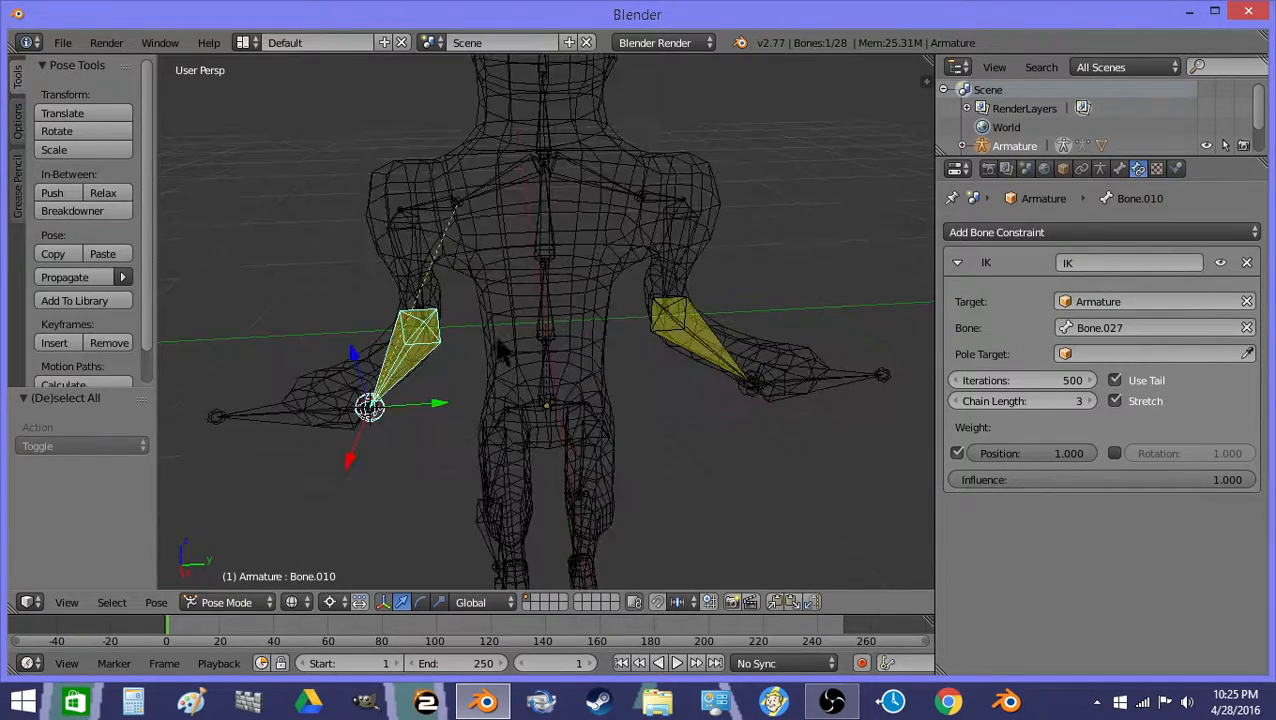
right_click(428, 208)
right_click(320, 405)
key("g")
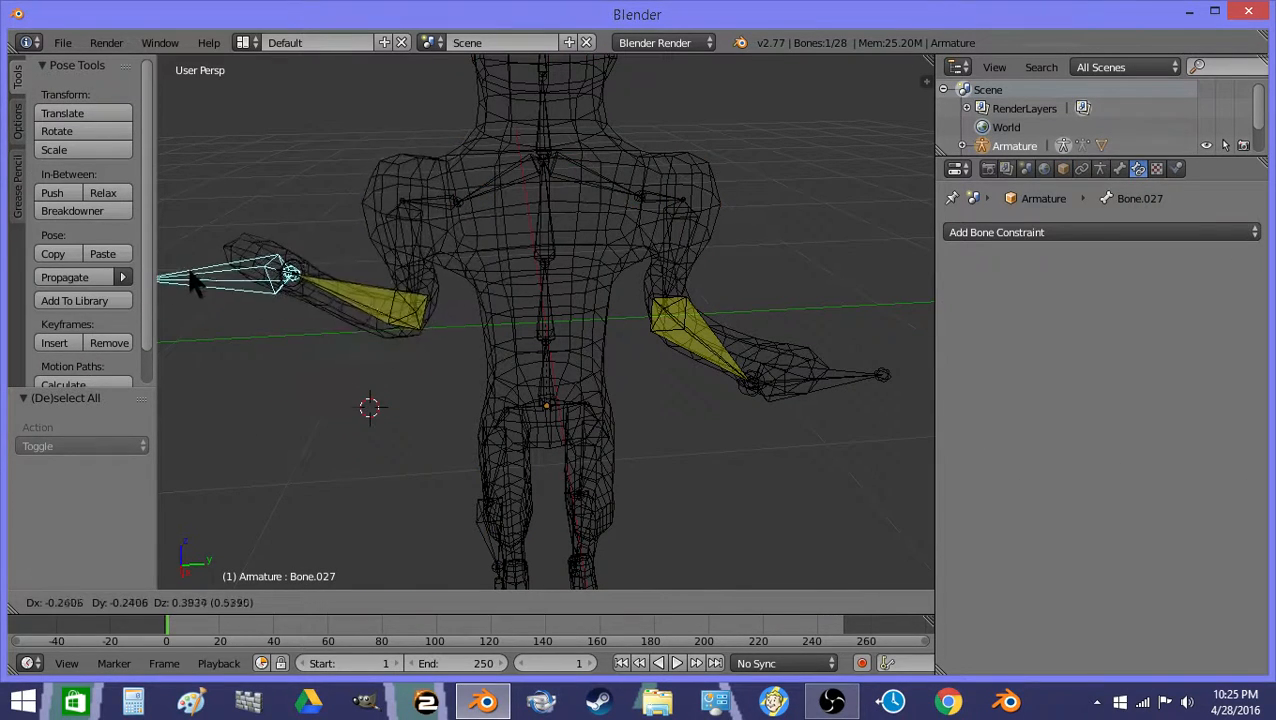
right_click(280, 490)
Step: Select the right forearm bone, show its inverse kinematics settings and set the transform orientation to Local
right_click(418, 335)
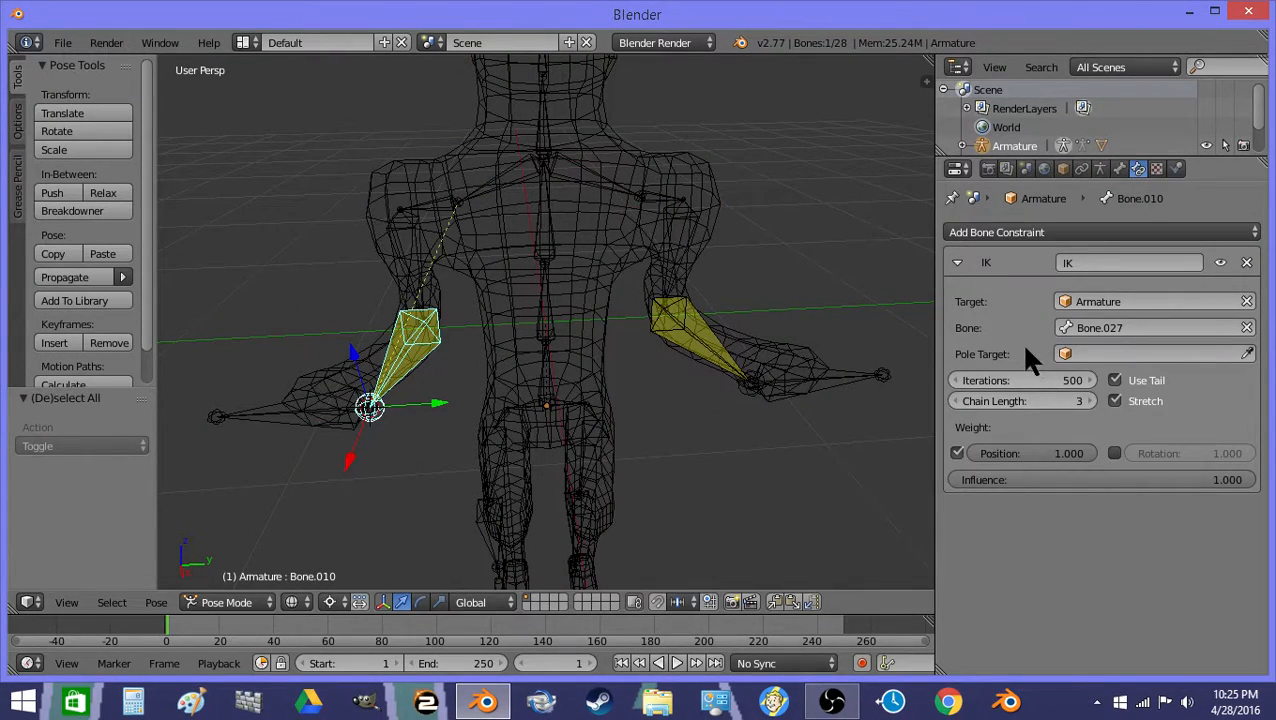
left_click(1119, 168)
scroll(1097, 330, "down", 2)
left_click(482, 602)
left_click(504, 563)
middle_click_drag(385, 350, 445, 330)
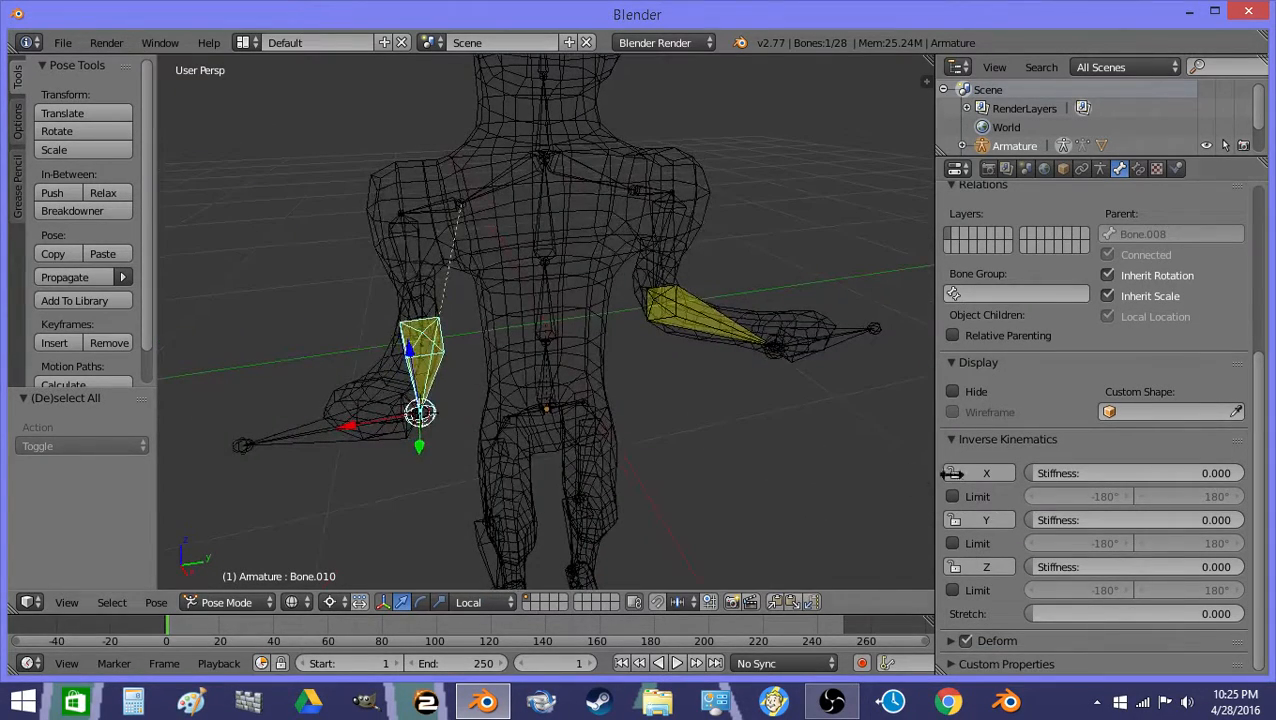
Step: Lock the right forearm bone's IK rotation on Y and Z, and enable its X limit
left_click(978, 566)
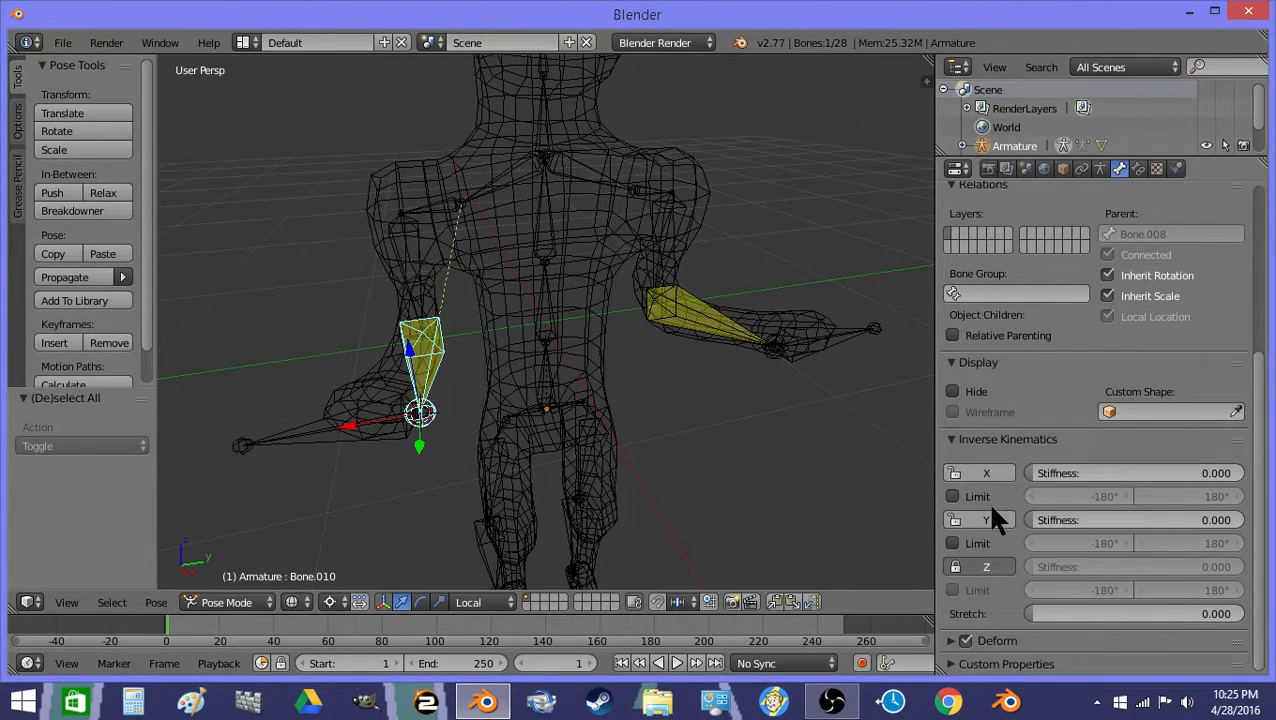
left_click(982, 521)
left_click(953, 496)
Step: Set the right forearm bone's X-axis IK limits to -45° minimum and 45° maximum
mouse_move(640, 420)
middle_mouse_down()
mouse_move(456, 397)
mouse_move(641, 414)
middle_mouse_up()
left_click(1081, 496)
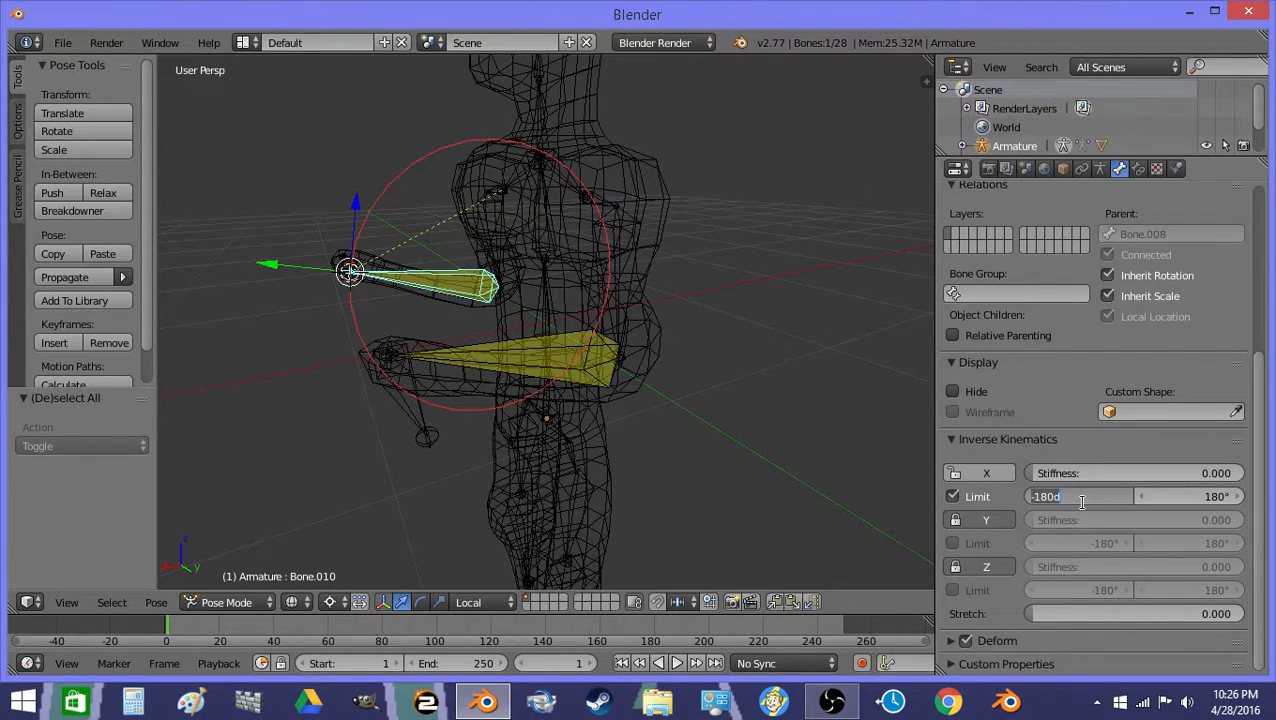
type("-45")
key("Tab")
type("45")
key("Return")
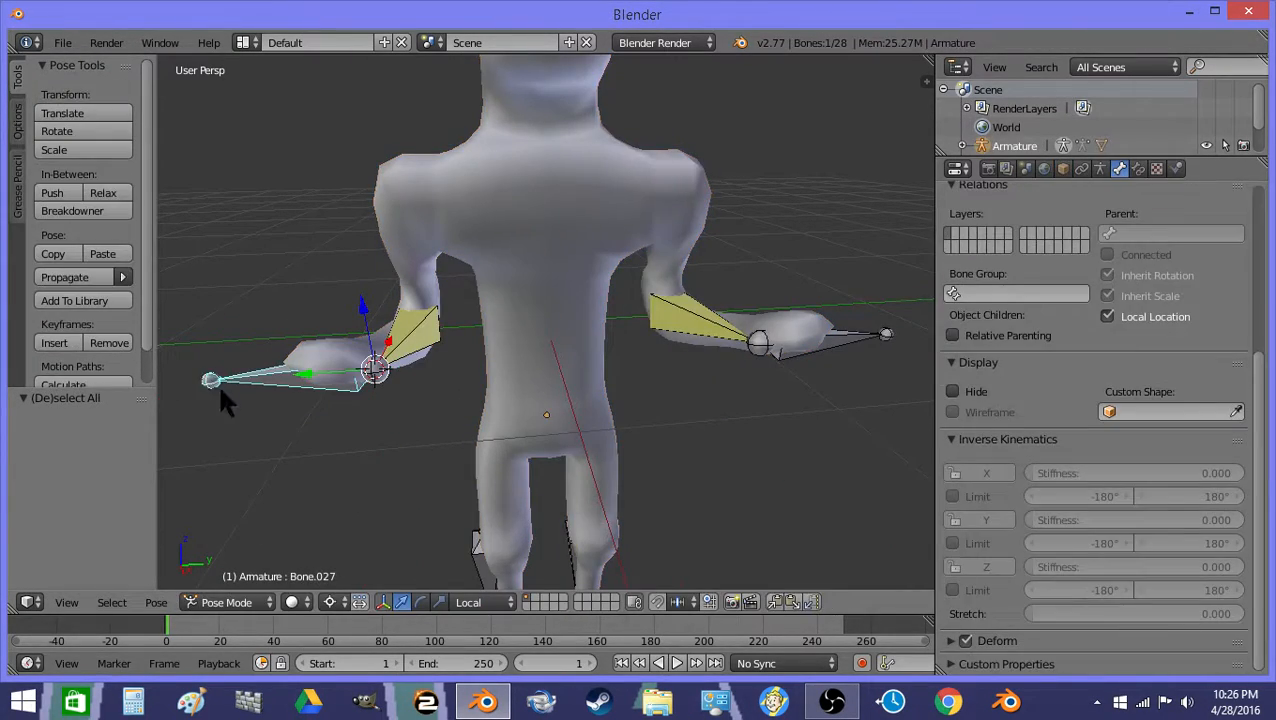
Step: Check the right forearm's 45° limits by trial-moving the right hand target bone without keeping the move
key("g")
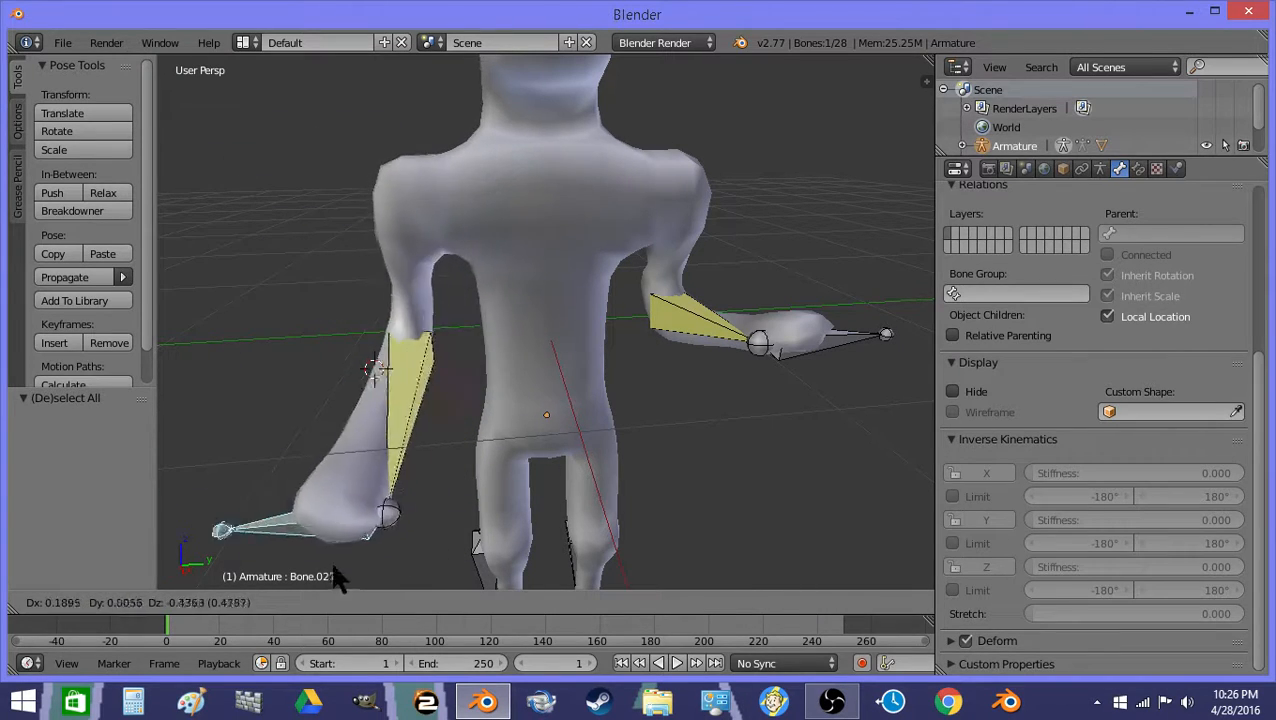
right_click(503, 434)
Step: Lock the left forearm bone's IK rotation on Y and Z, and enable its X limit
scroll(503, 434, "down", 1)
scroll(672, 339, "down", 3)
right_click(624, 329)
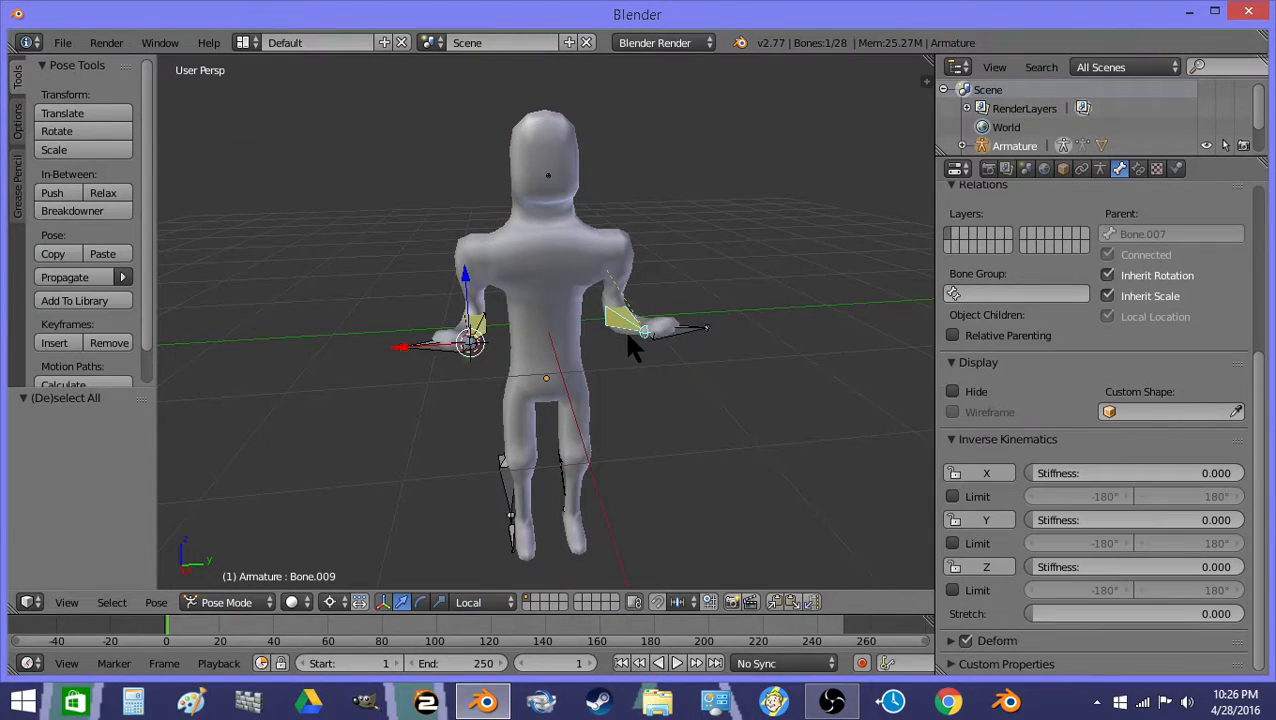
left_click(987, 516)
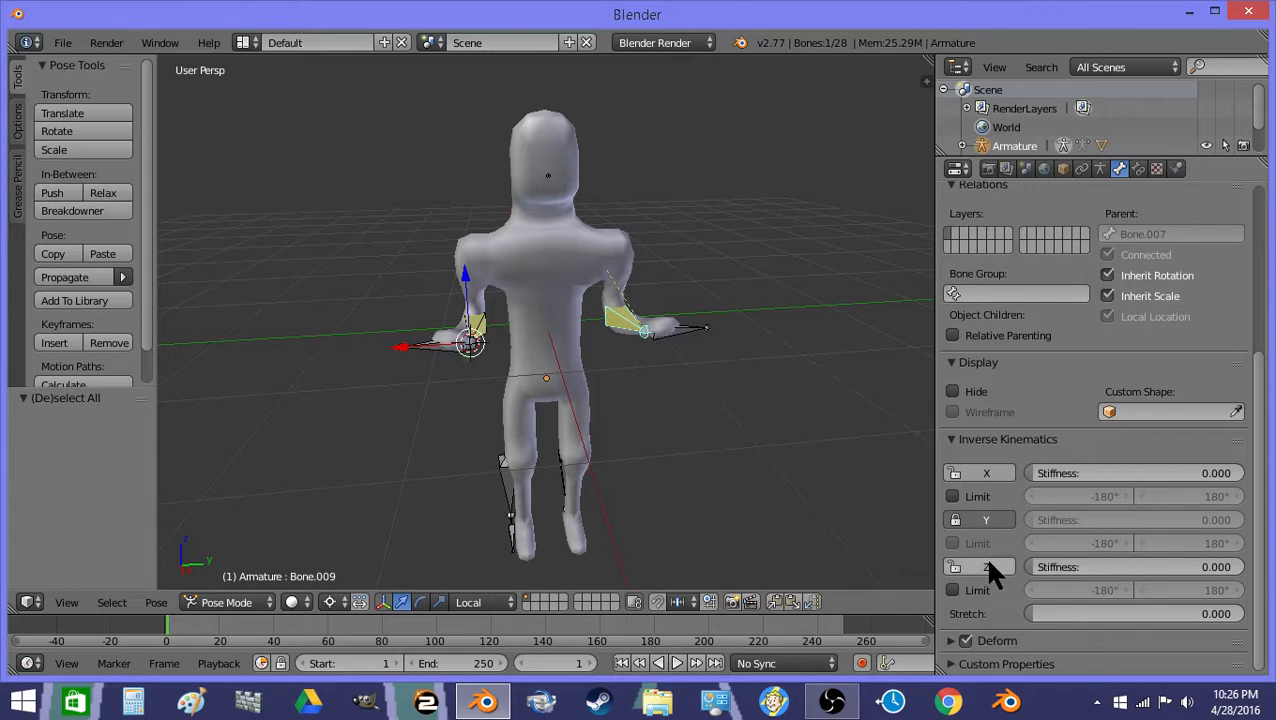
left_click(986, 565)
left_click(970, 496)
Step: Set the left forearm bone's X-axis IK limits to -45° minimum and 45° maximum
left_click(1083, 496)
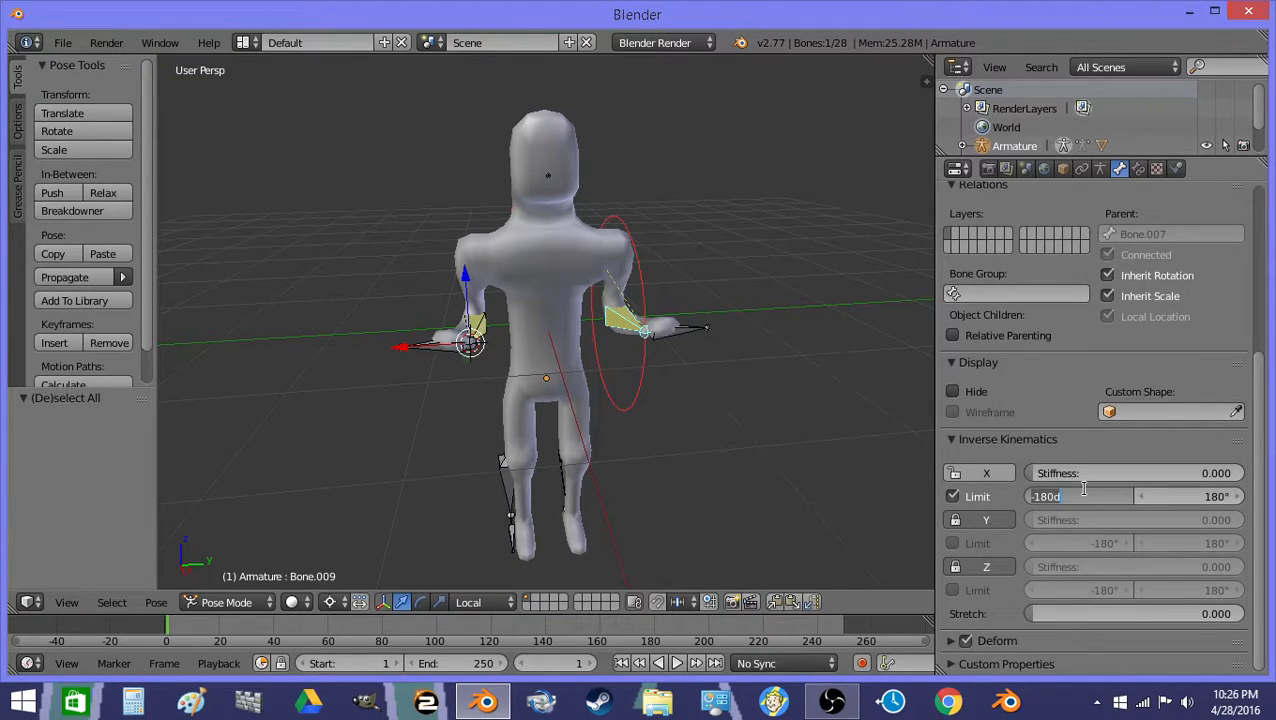
type("-45")
key("Tab")
type("45")
key("Return")
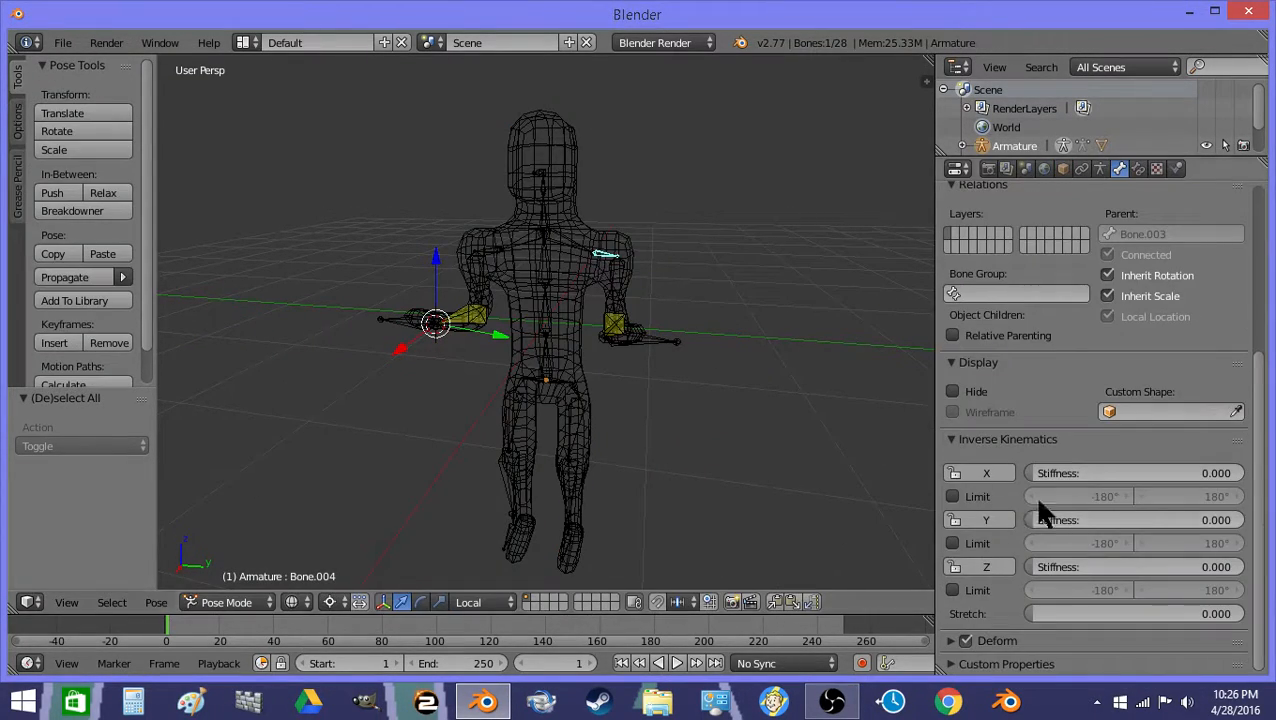
Step: Enable the X, Y and Z inverse kinematics limits on the left shoulder bone
left_click(972, 496)
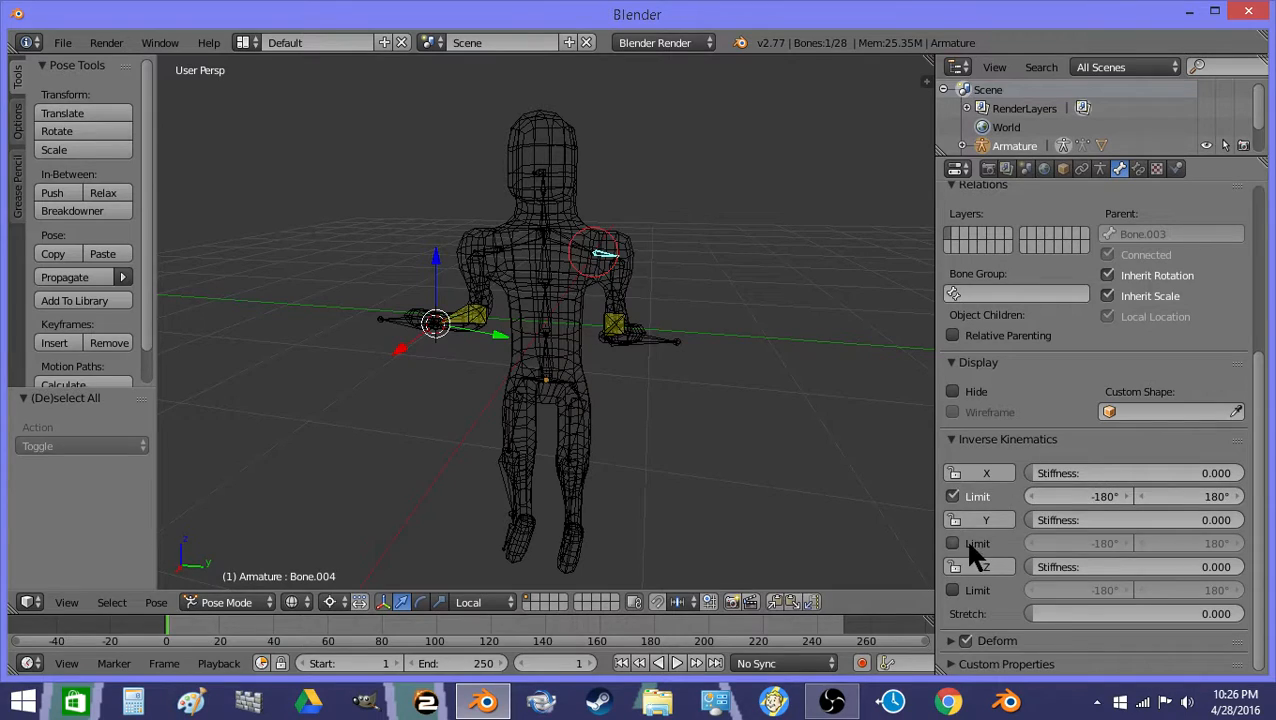
left_click(966, 543)
left_click(972, 590)
Step: Set the left shoulder bone's X-axis IK limits to -90° minimum and 90° maximum
left_click(1078, 496)
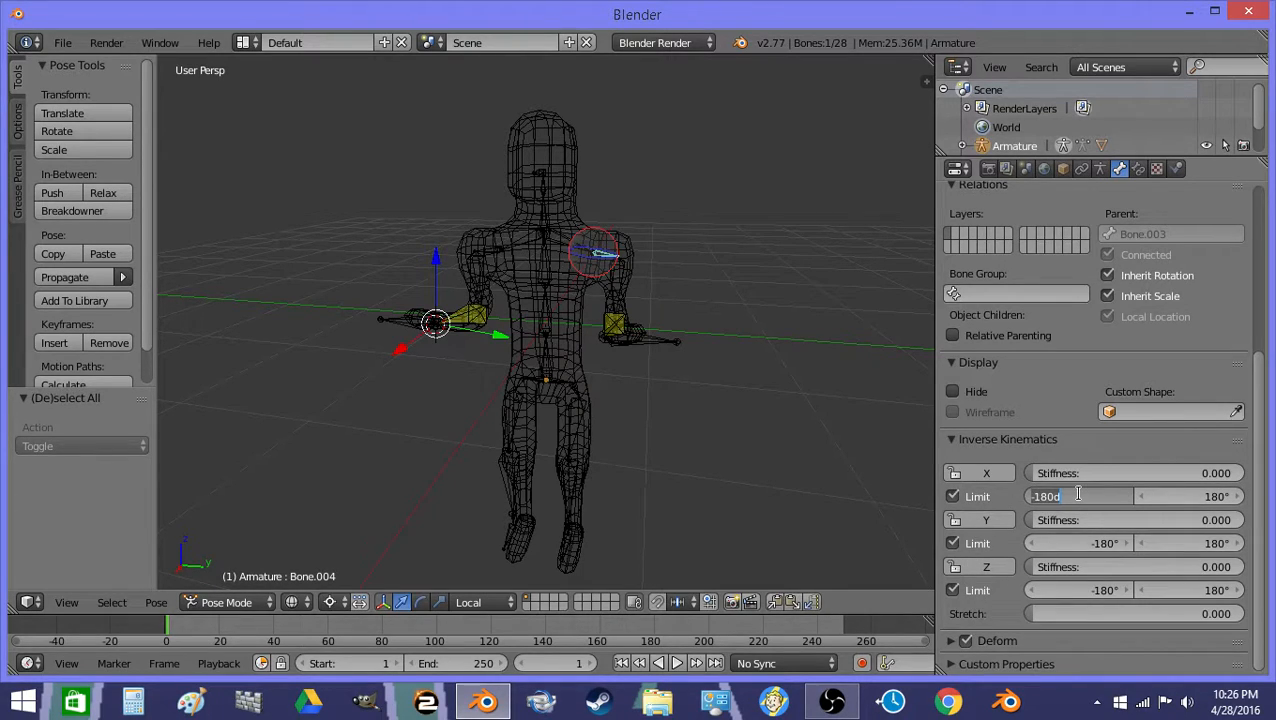
type("0")
key("Tab")
type("90")
key("Return")
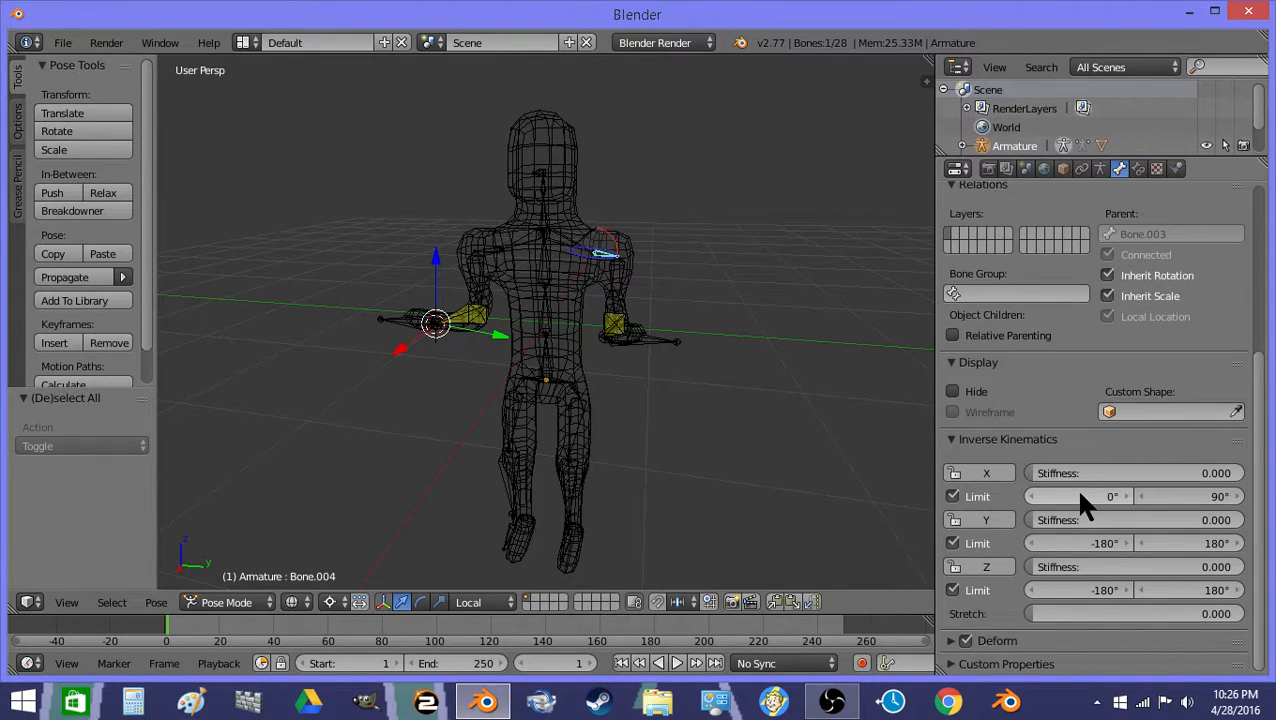
left_click(1078, 494)
type("-90")
key("Tab")
key("Return")
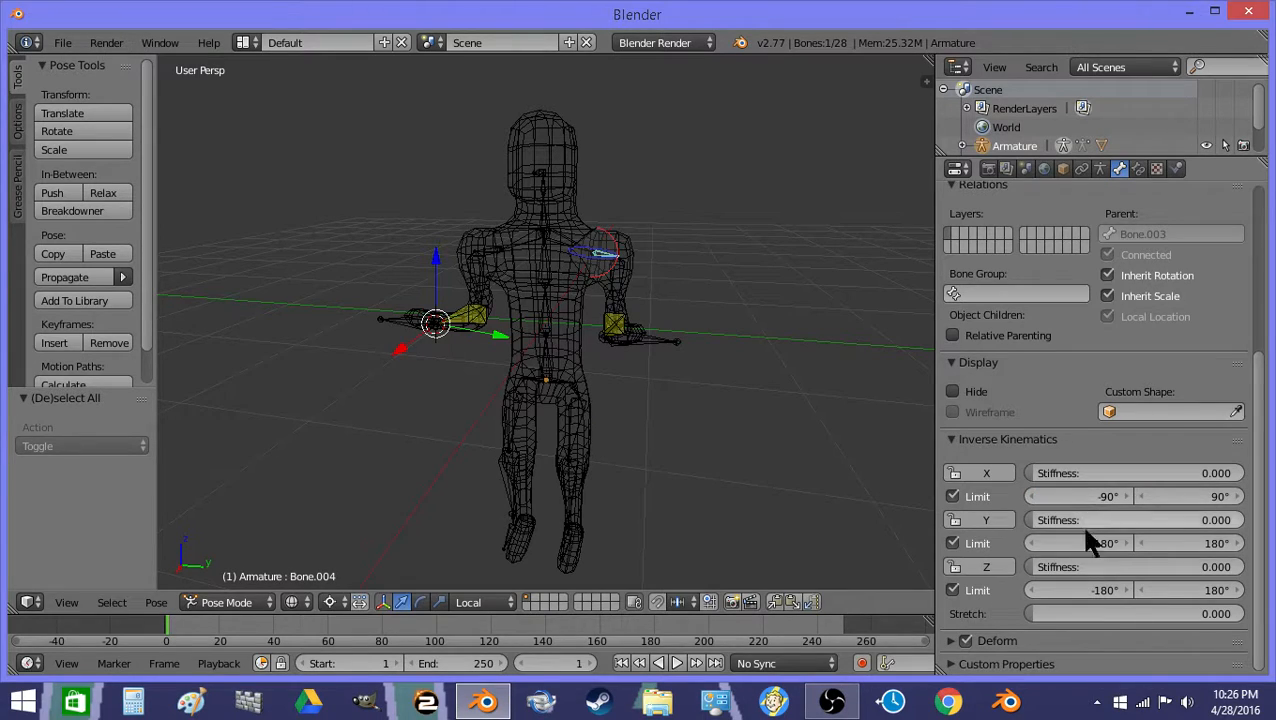
Step: Set the left shoulder bone's Y-axis IK limits to -90° minimum and 90° maximum
left_click(1098, 543)
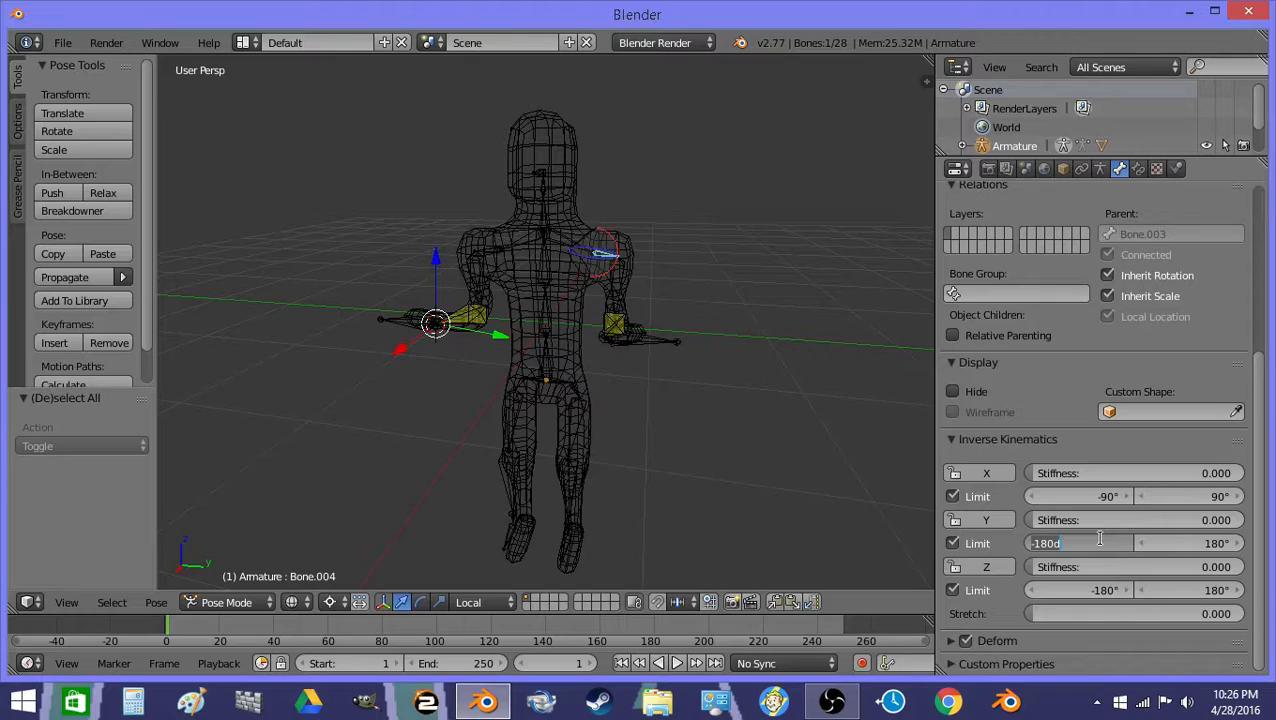
type("-90")
key("Tab")
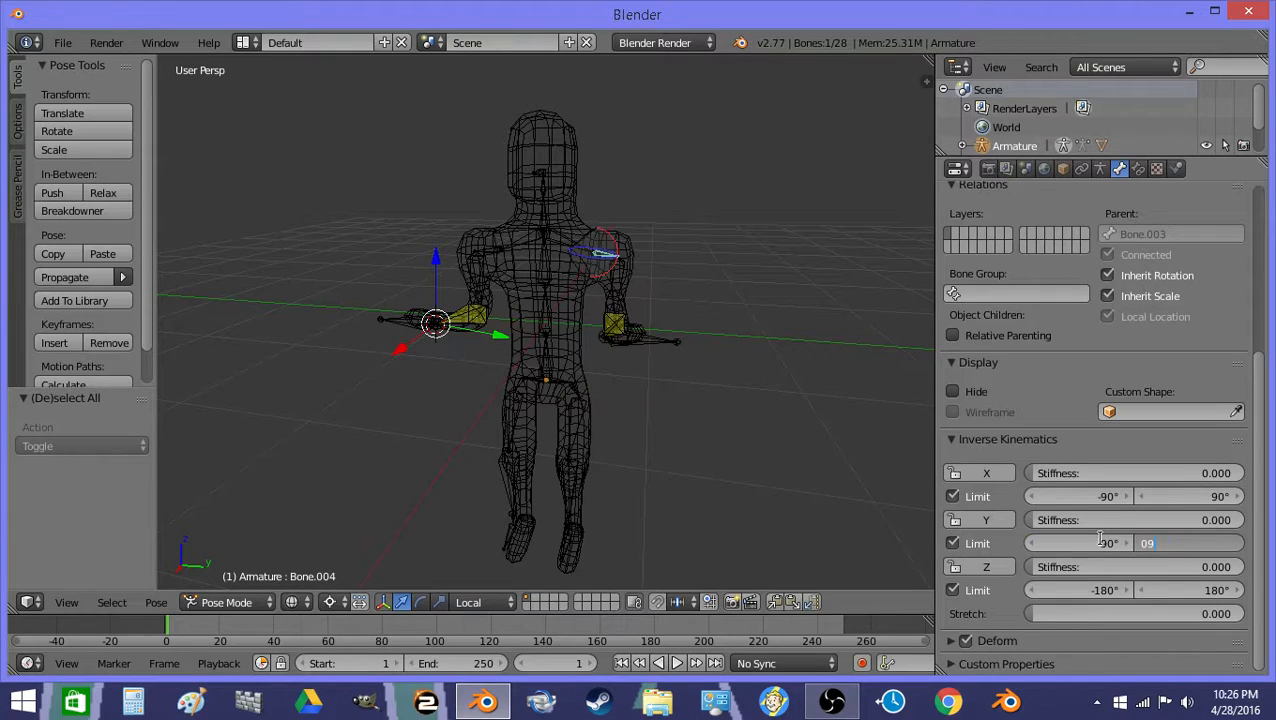
key("Return")
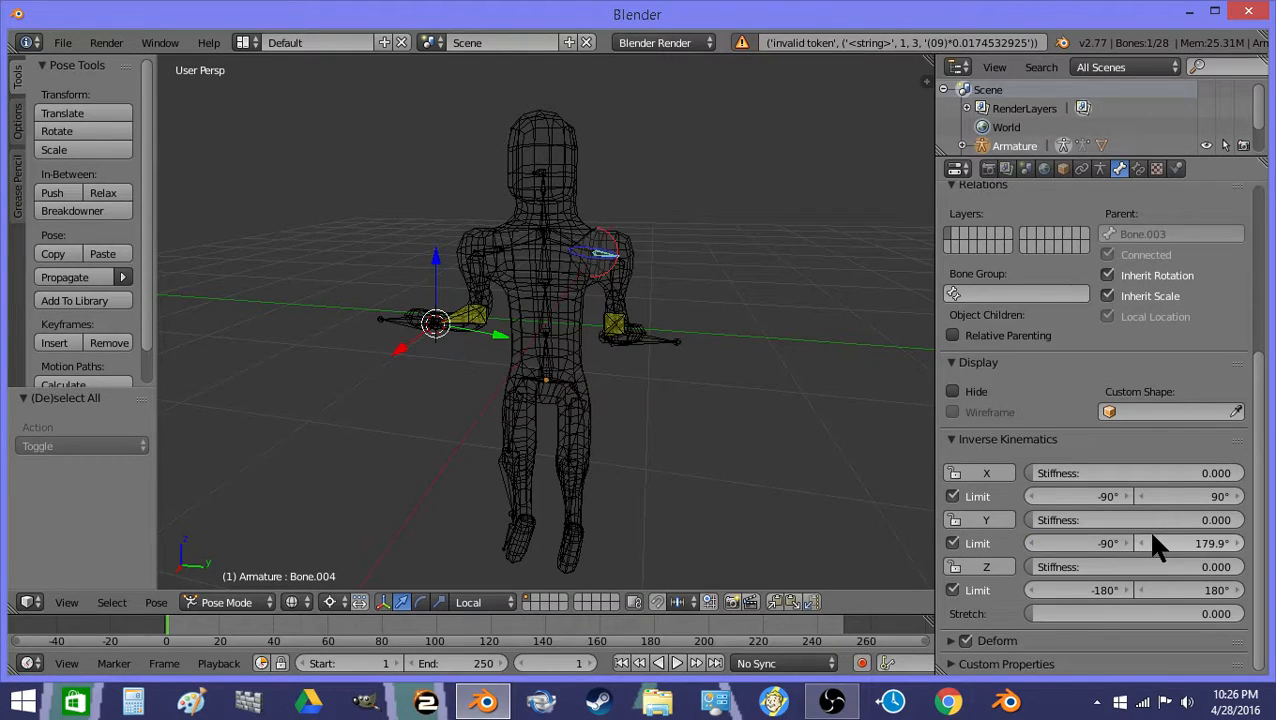
left_click(1190, 543)
type("90")
key("Return")
Step: Set the left shoulder bone's Z-axis IK limits to -90° minimum and 90° maximum
left_click(1085, 592)
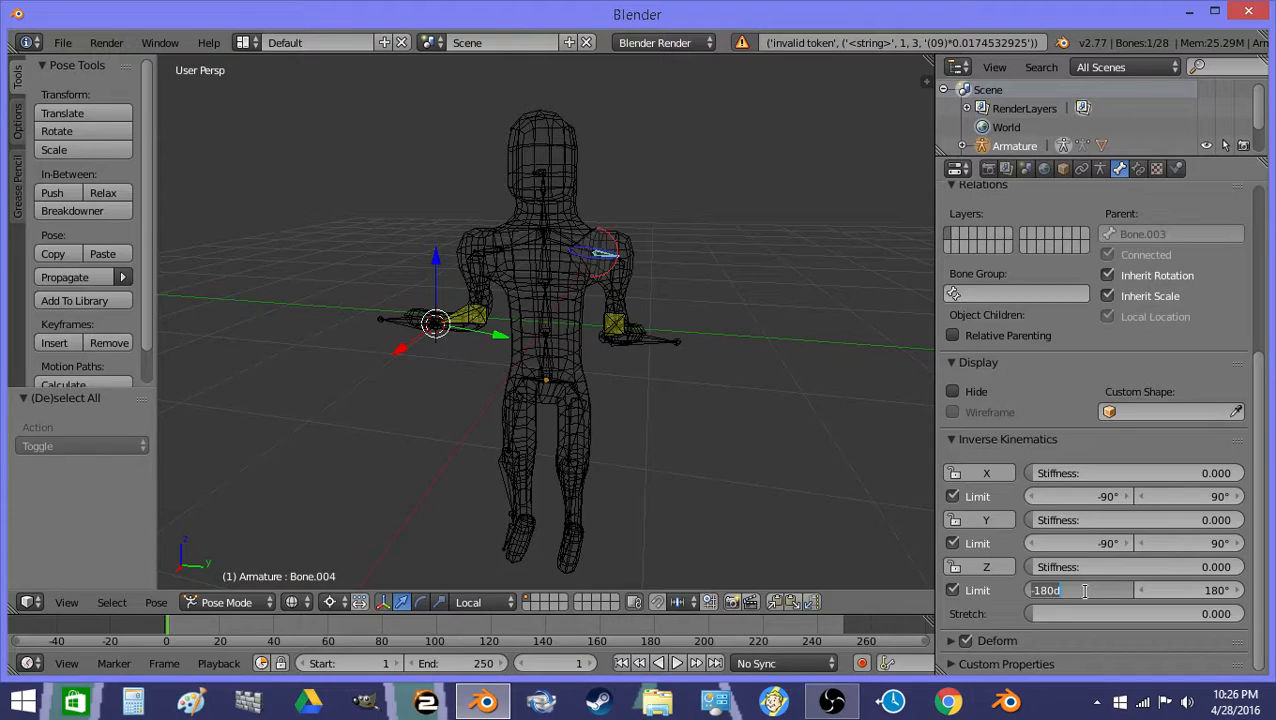
key("Tab")
type("90")
key("Return")
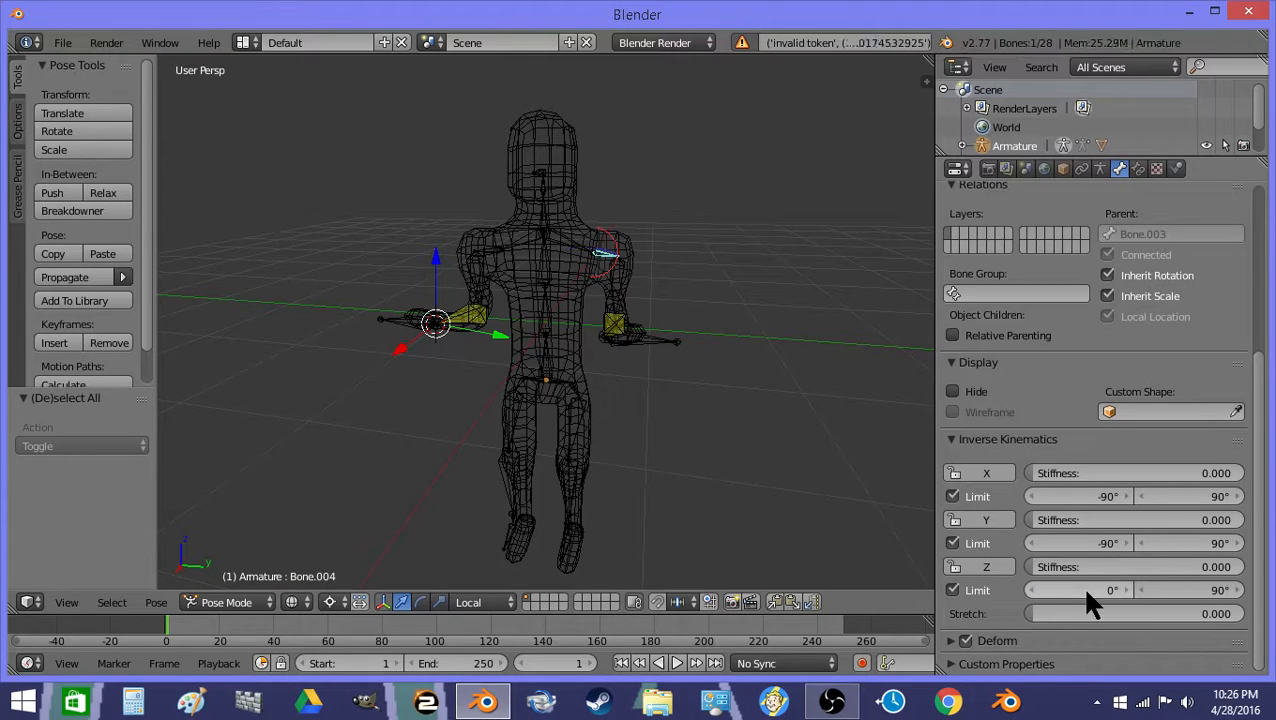
left_click(1083, 590)
type("-90")
key("Return")
Step: Test both arms in solid shading by trial-moving the two hand target bones along global Z, then cancel
key("z")
scroll(586, 389, "up", 3)
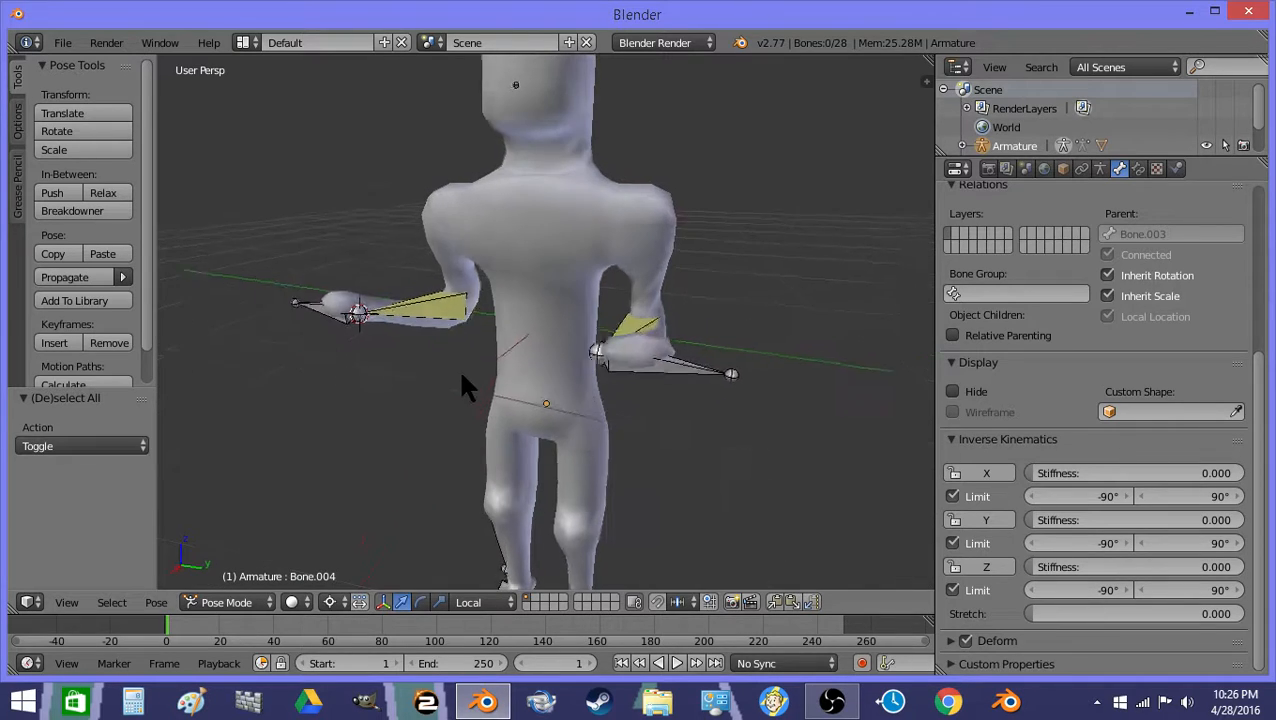
right_click(325, 314)
right_click(680, 372, "shift")
key("g")
key("z")
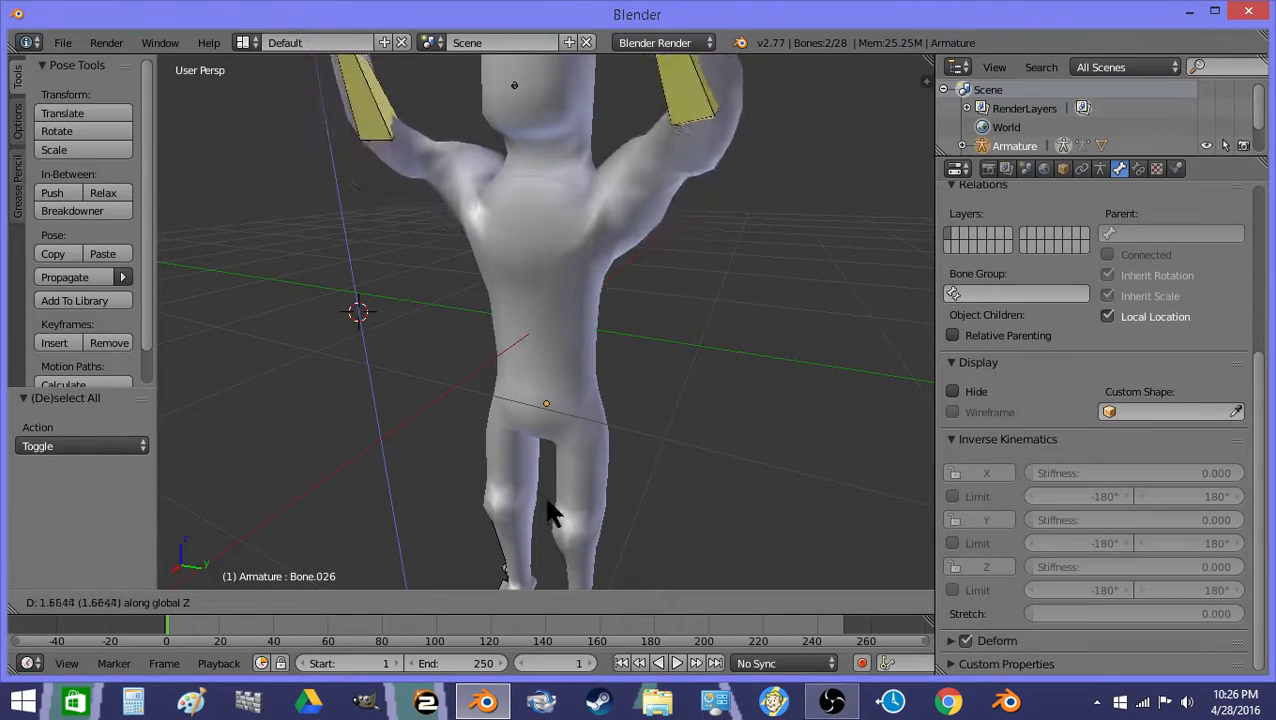
right_click(562, 235)
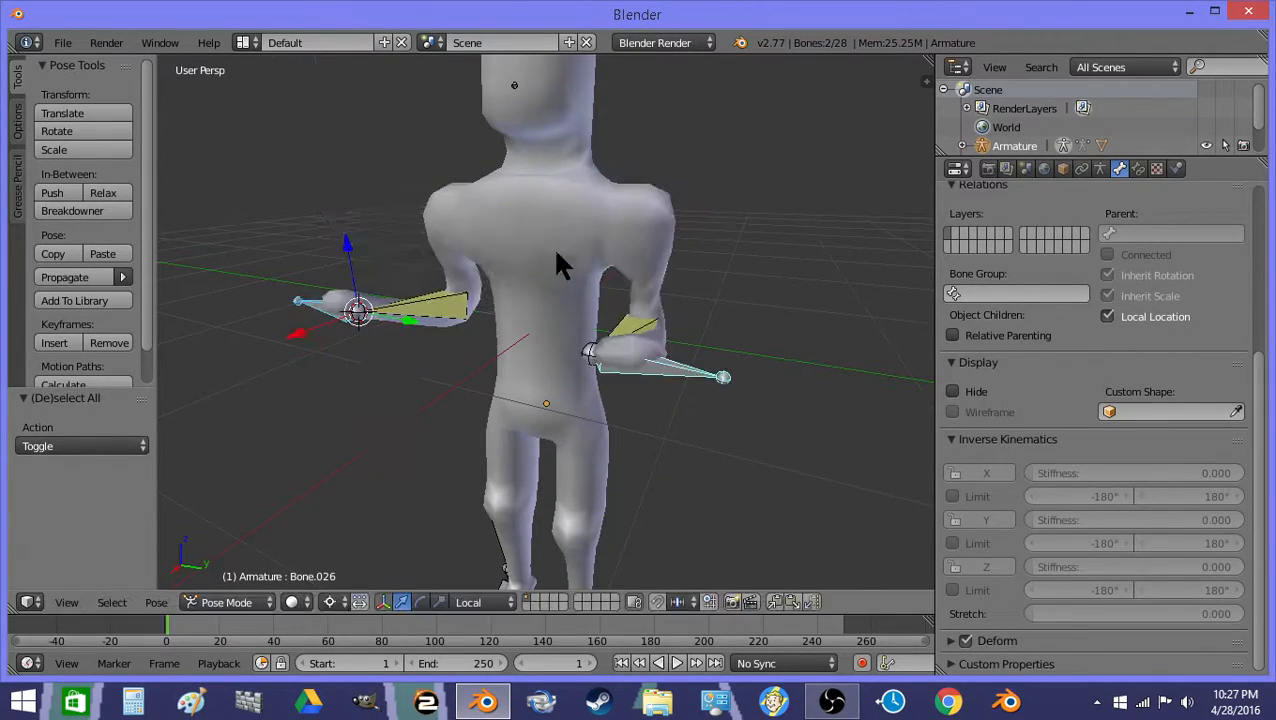
Step: Switch the viewport to Material shading and trial-move both hand target bones along global Z without keeping the move
left_click(291, 601)
left_click(318, 510)
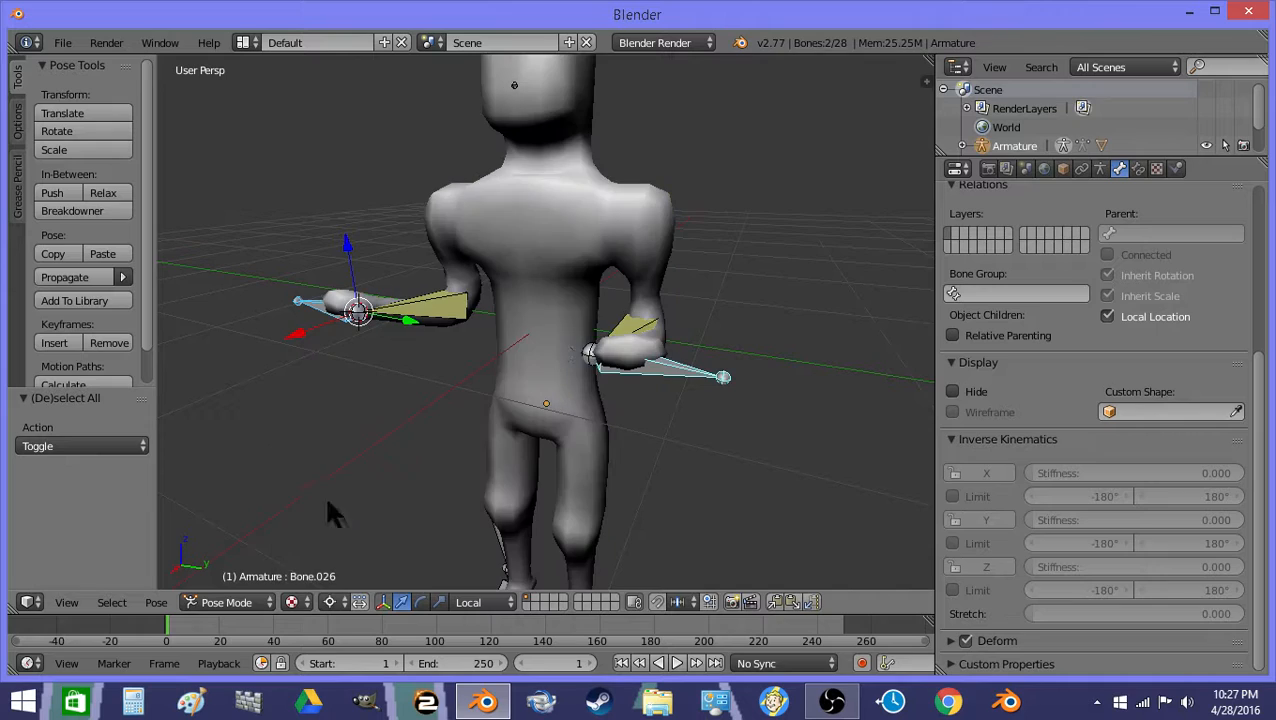
scroll(582, 340, "down", 1)
middle_click_drag(580, 341, 520, 345)
key("g")
key("z")
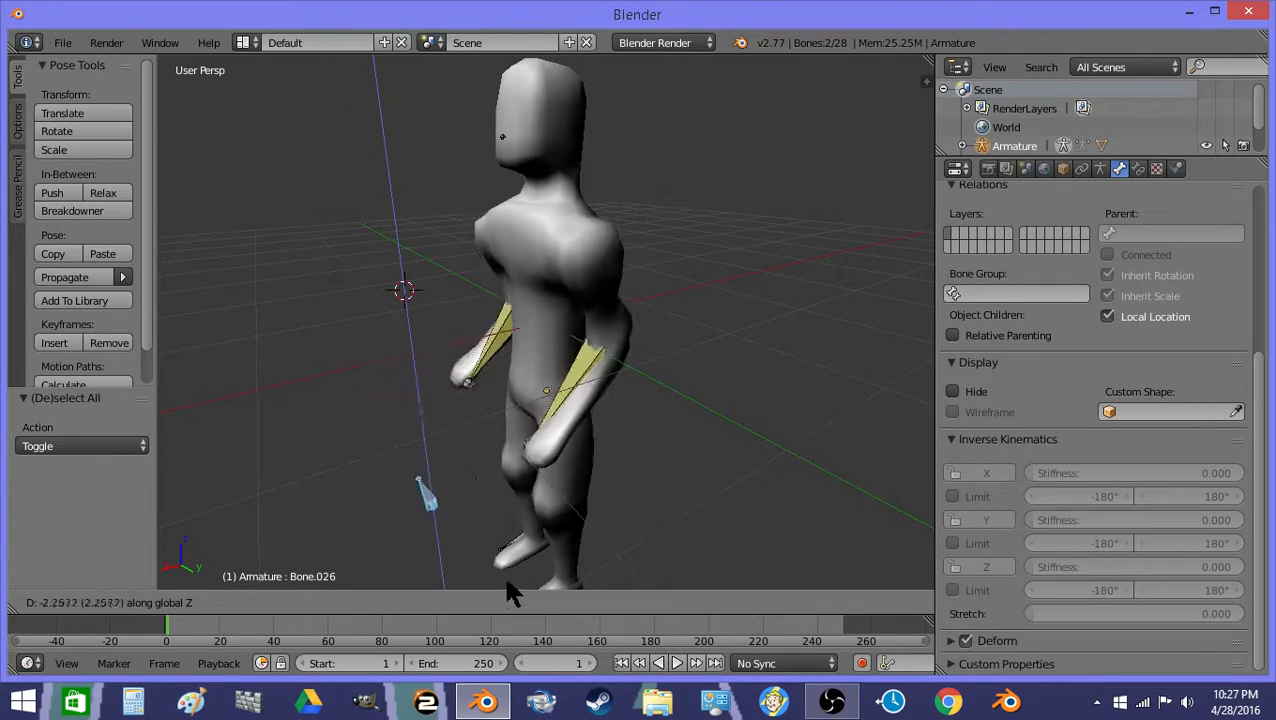
right_click(452, 486)
left_click(820, 704)
left_click(826, 703)
key("g")
key("z")
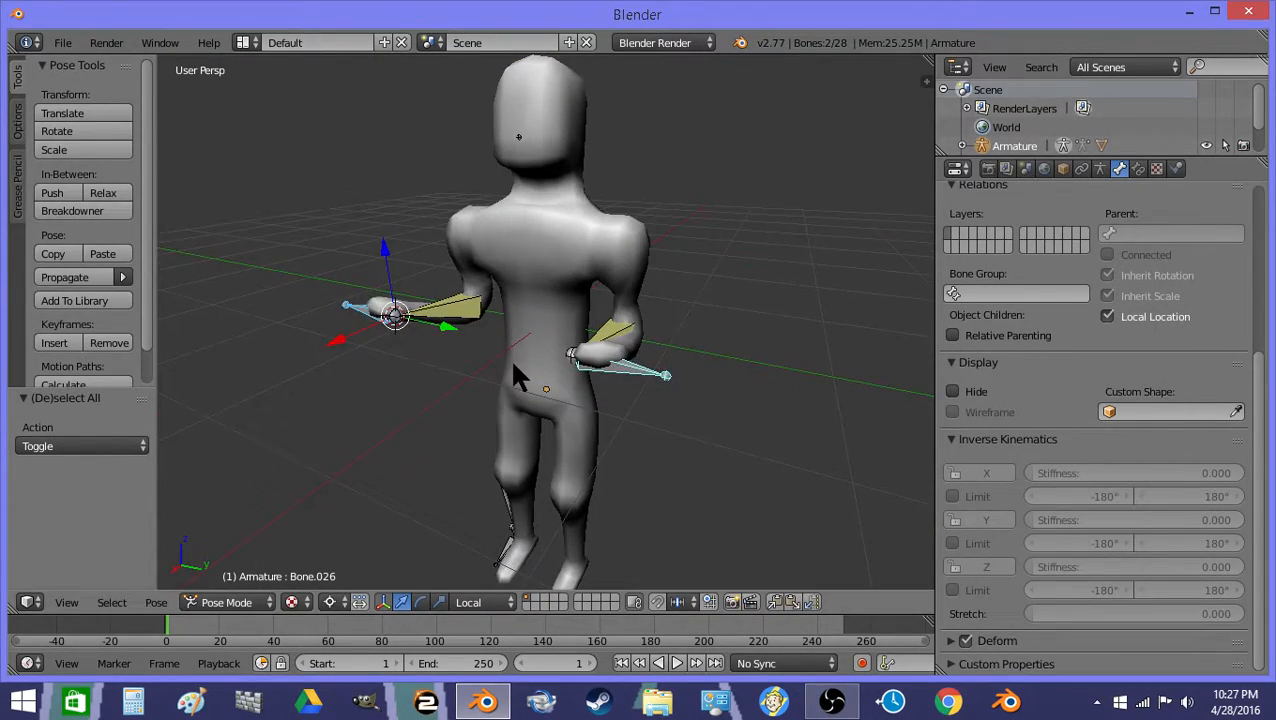
right_click(493, 384)
Step: Lower both hand target bones along the global Z axis and deselect all bones
mouse_move(493, 384)
middle_mouse_down()
mouse_move(373, 295)
mouse_move(397, 272)
middle_mouse_up()
key("g")
key("z")
left_click(467, 343)
key("a")
middle_click_drag(467, 343, 614, 305)
Step: Examine the right forearm bone and the left leg and foot bones in wireframe view
key("z")
middle_click_drag(596, 440, 454, 340)
right_click(454, 340)
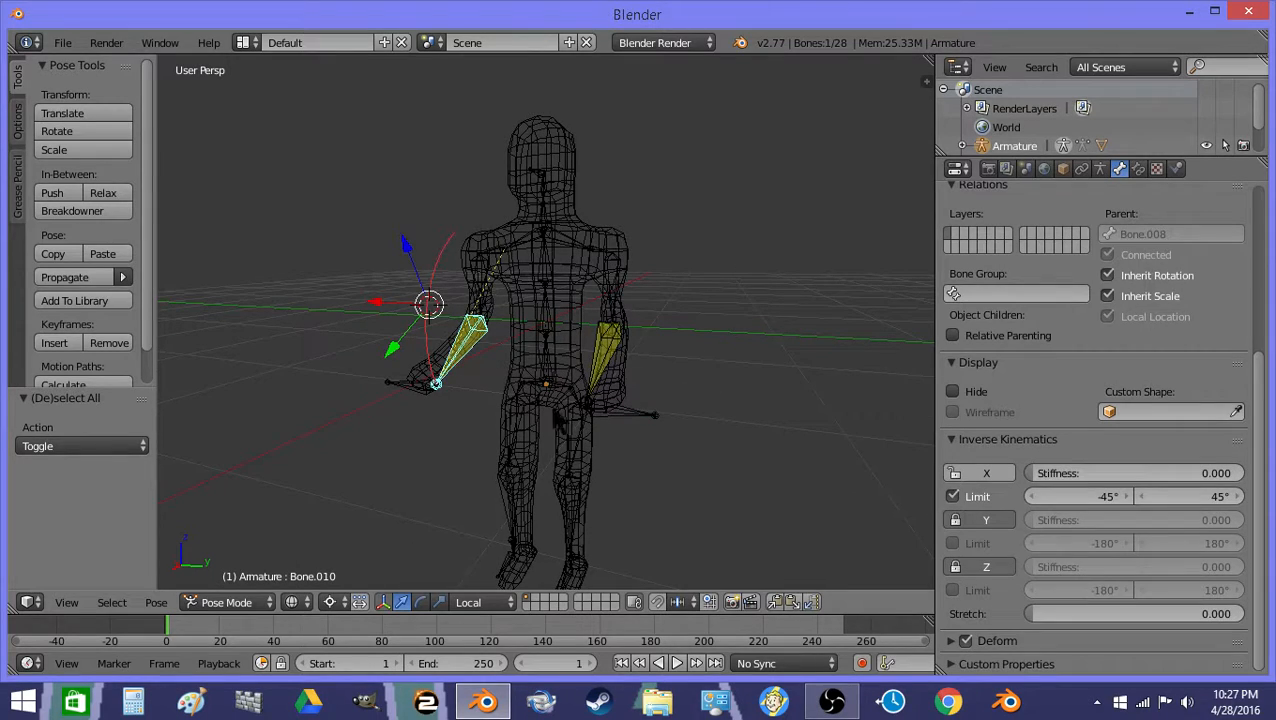
scroll(568, 552, "down", 1)
right_click(565, 478)
right_click(564, 533)
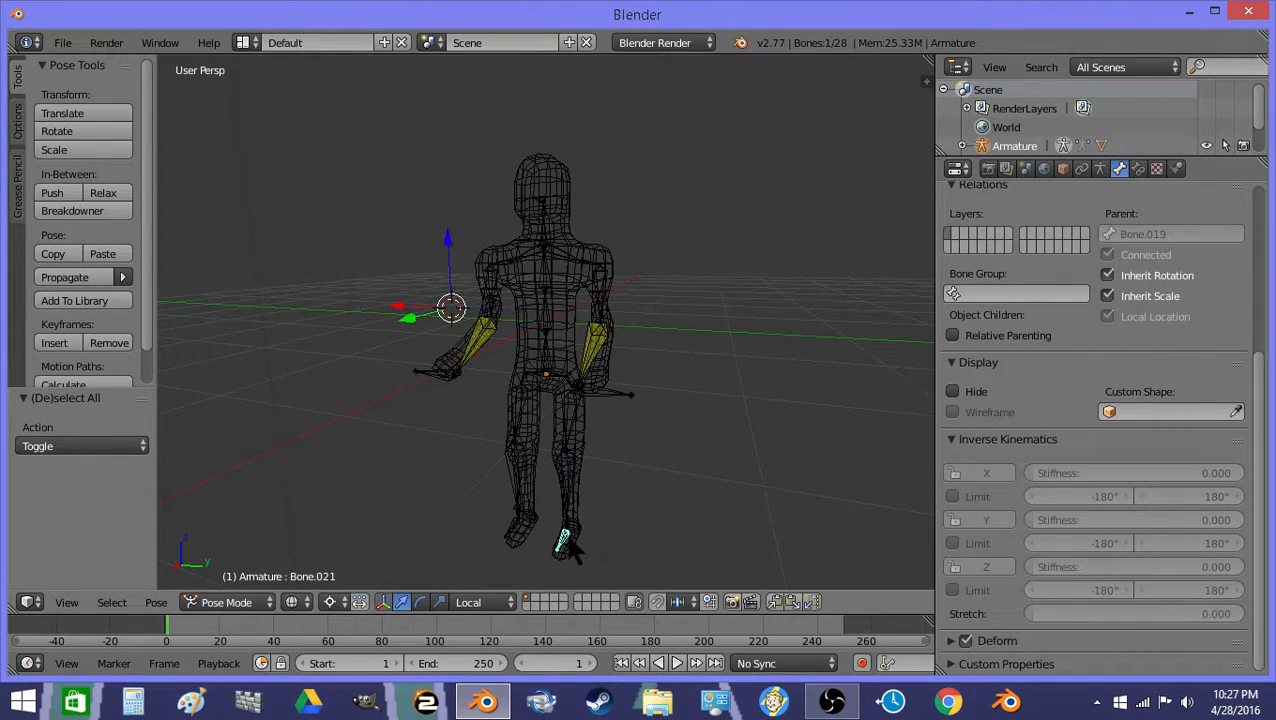
middle_click_drag(546, 506, 490, 472)
key("z")
mouse_move(498, 421)
middle_mouse_down()
mouse_move(592, 433)
mouse_move(460, 350)
middle_mouse_up()
key("z")
Step: Try moving the right hand target bone around its lowered pose, and view the arm in solid shading
right_click(415, 380)
key("g")
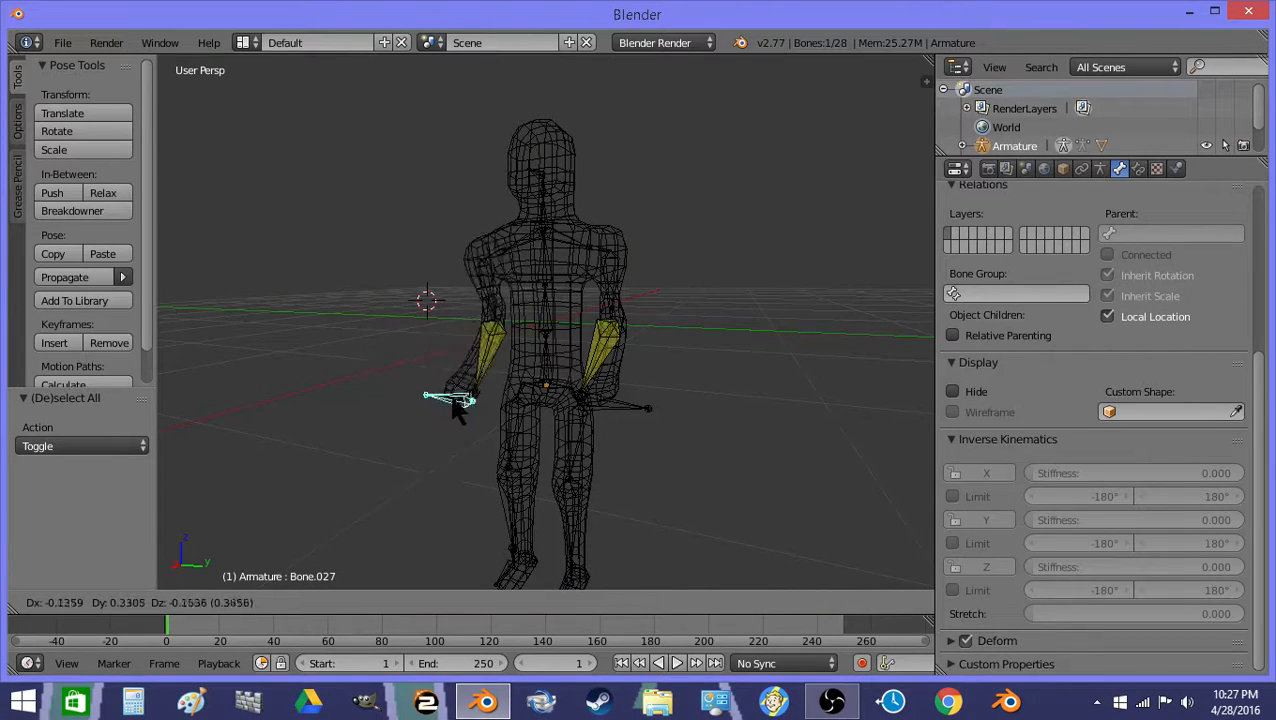
left_click(443, 382)
key("z")
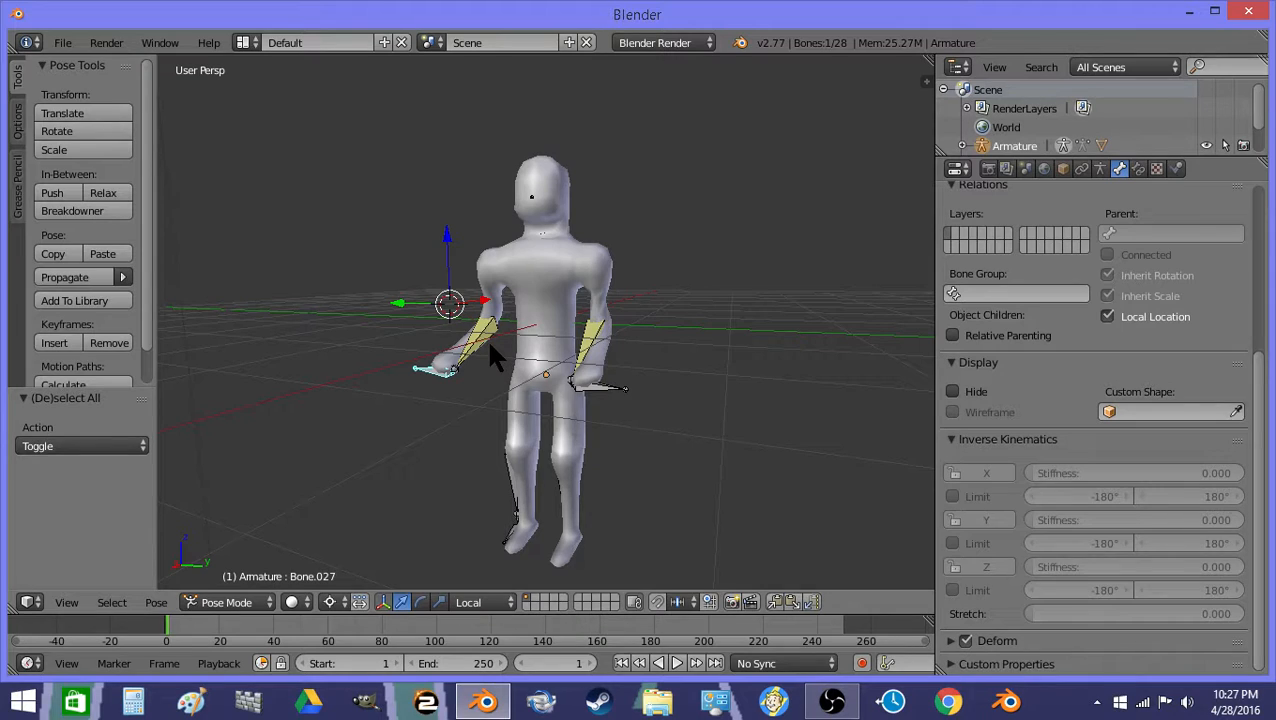
Step: Return to Object Mode in wireframe view and select the humanoid body mesh
key("z")
key("ctrl+Tab")
right_click(535, 532)
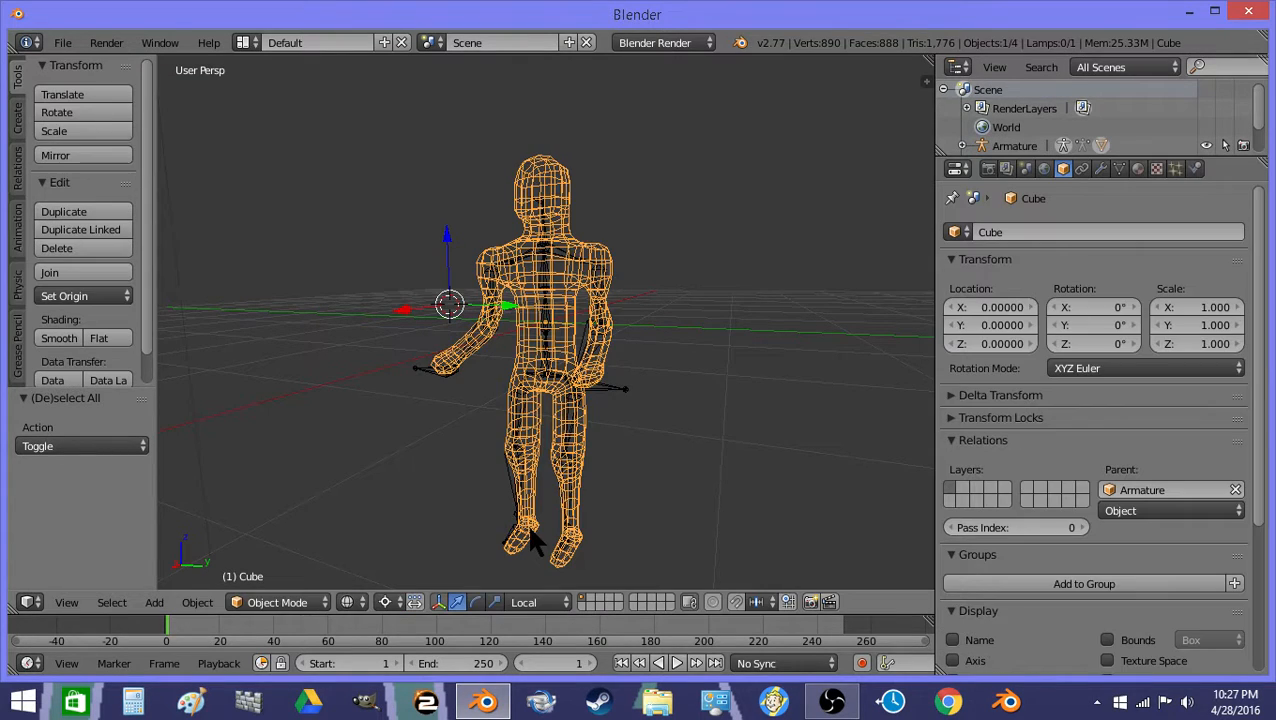
Step: Select both shin bones of the armature and move them about 0.081 along the global Y axis in Edit Mode
key("z")
right_click(517, 523)
key("z")
mouse_move(517, 523)
middle_mouse_down()
mouse_move(528, 541)
mouse_move(563, 526)
middle_mouse_up()
right_click(573, 513, "shift")
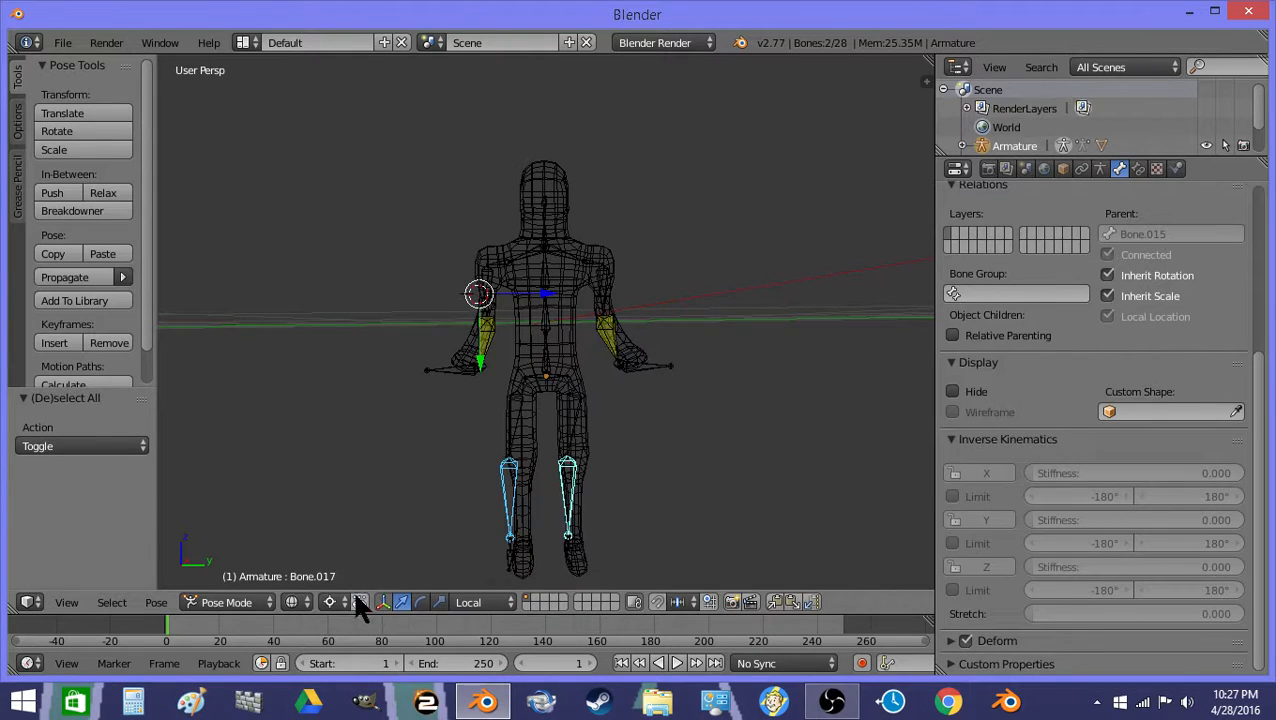
left_click(215, 602)
left_click(225, 558)
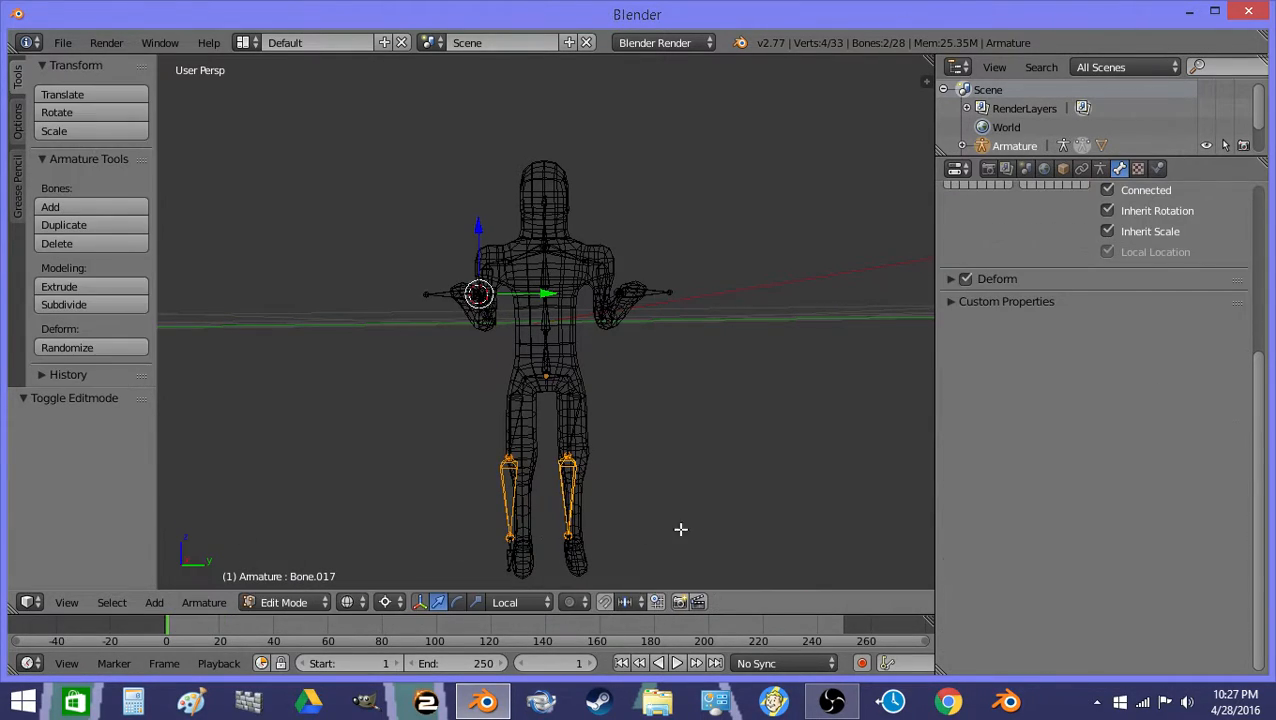
key("g")
key("y")
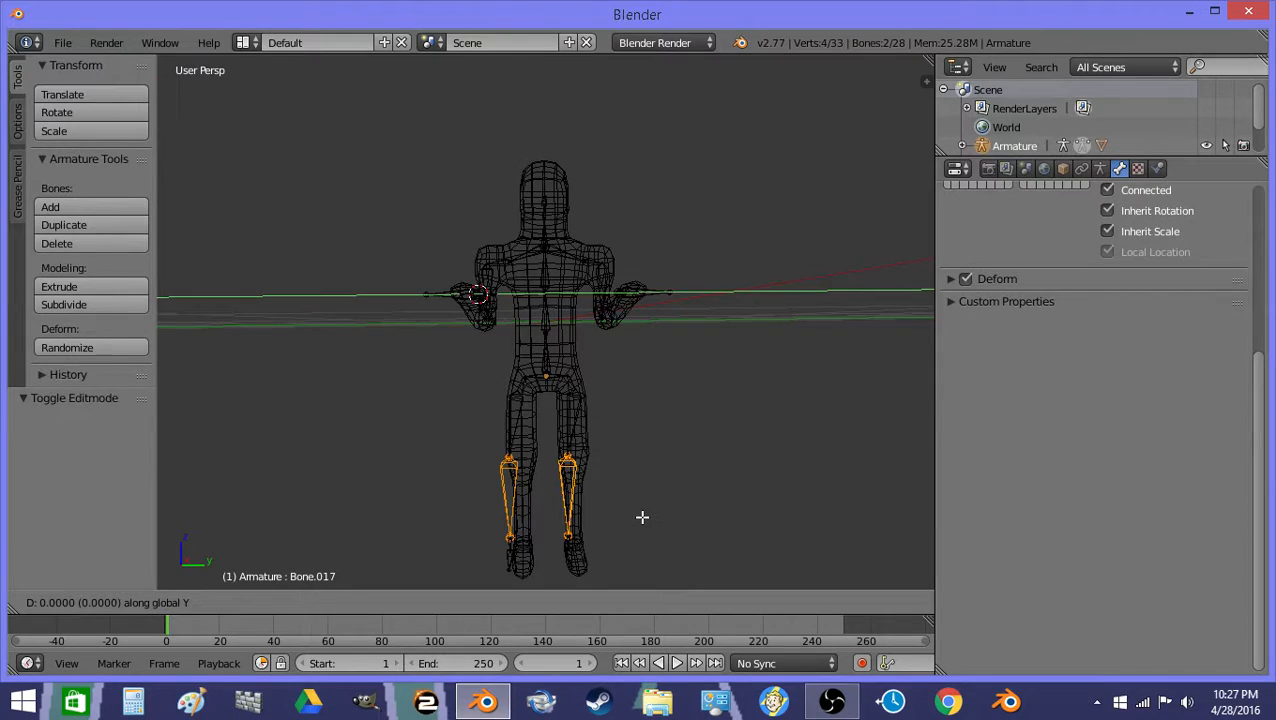
left_click(652, 513)
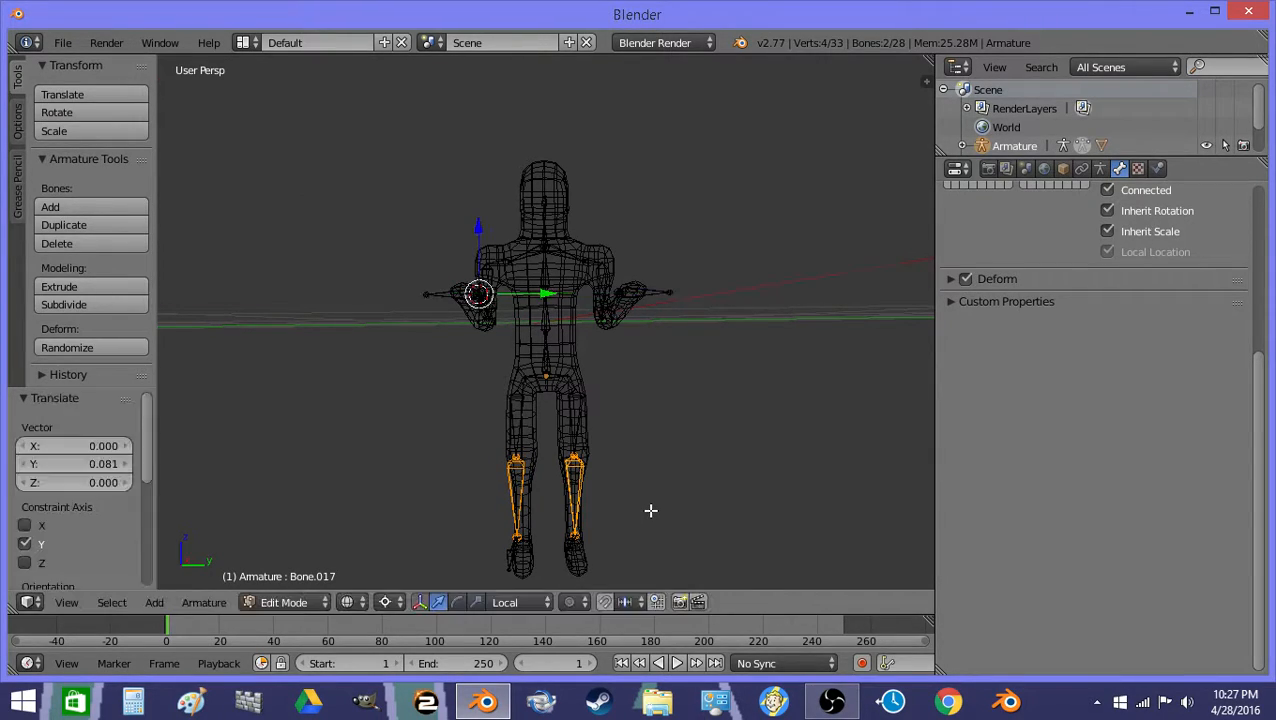
Step: View the body mesh in Object Mode and return to editing the armature's bones
key("Tab")
right_click(588, 452)
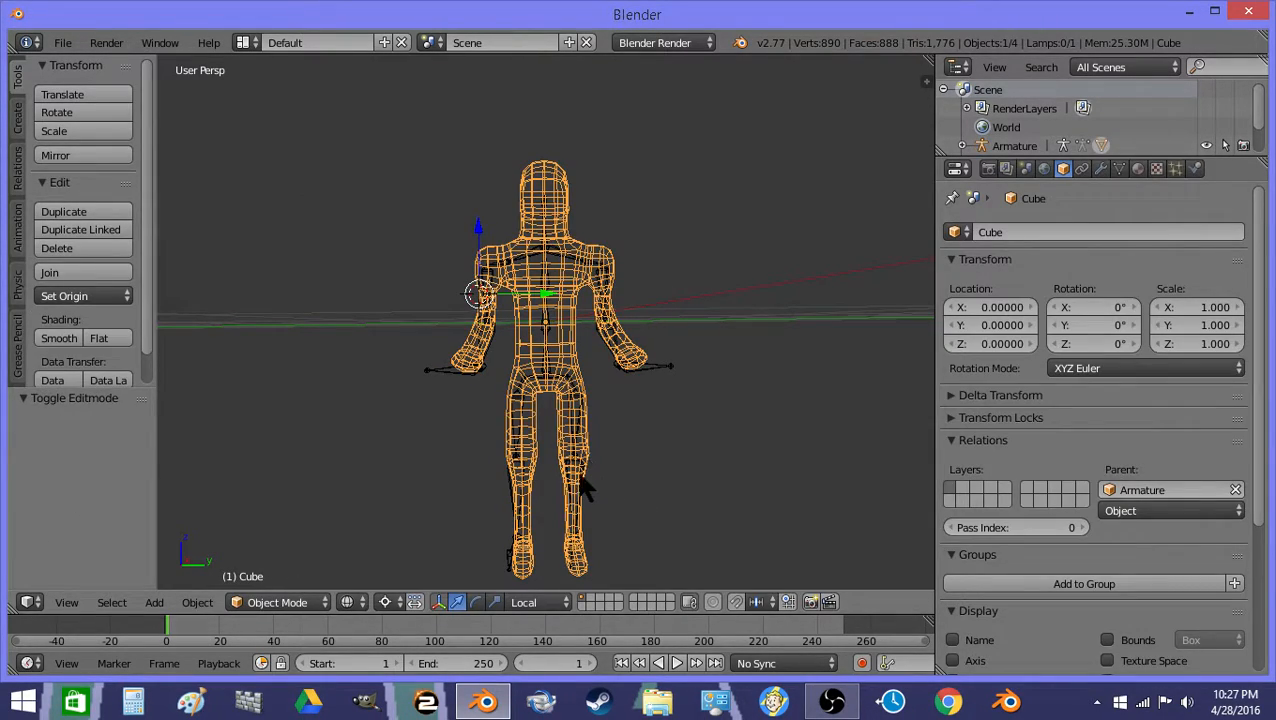
key("Tab")
key("Tab")
right_click(528, 484)
key("Tab")
middle_click_drag(560, 470, 558, 470)
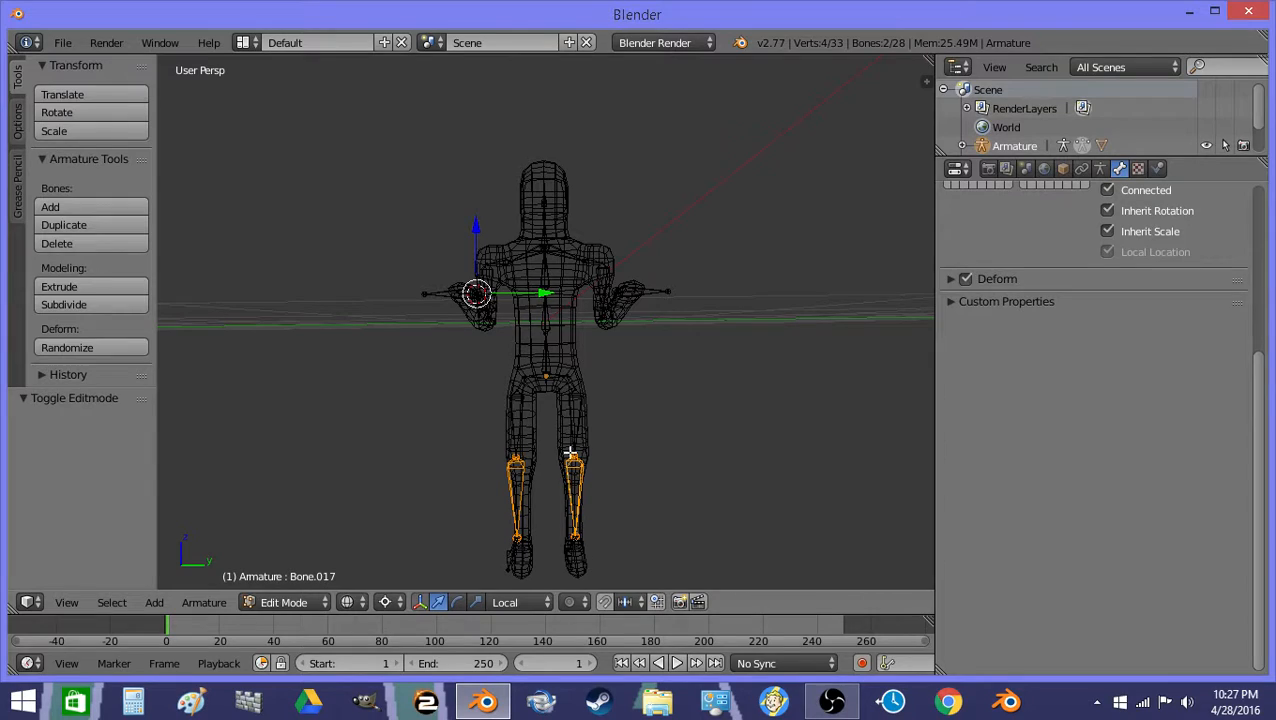
Step: Select both foot bones and move them along the global Y axis toward the middle of the mesh feet
key("a")
key("b")
left_click_drag(494, 578, 612, 402)
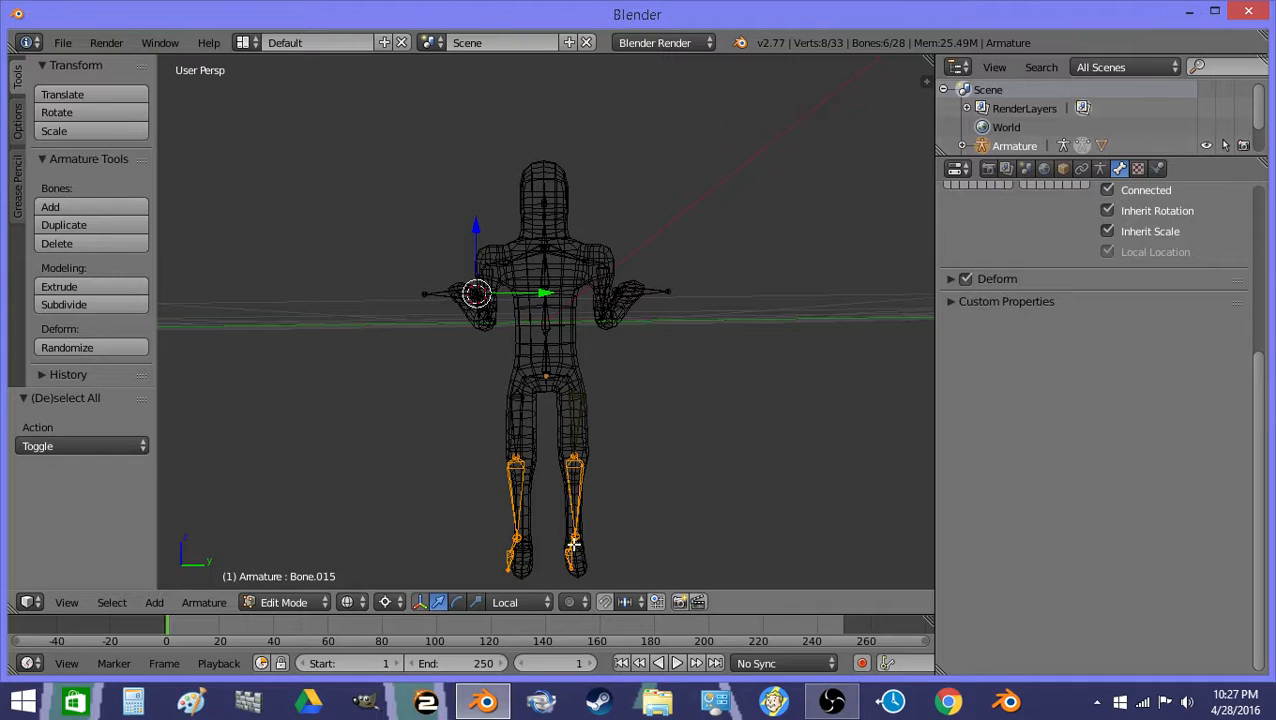
key("h")
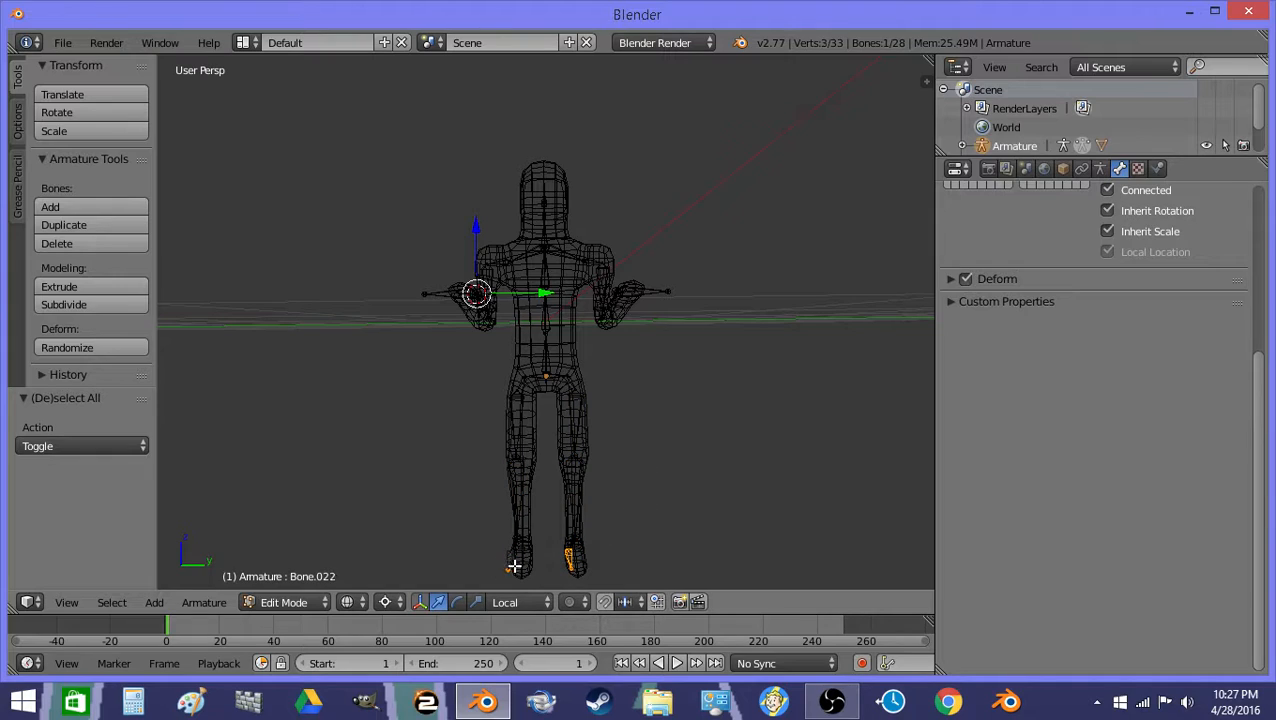
key("g")
key("y")
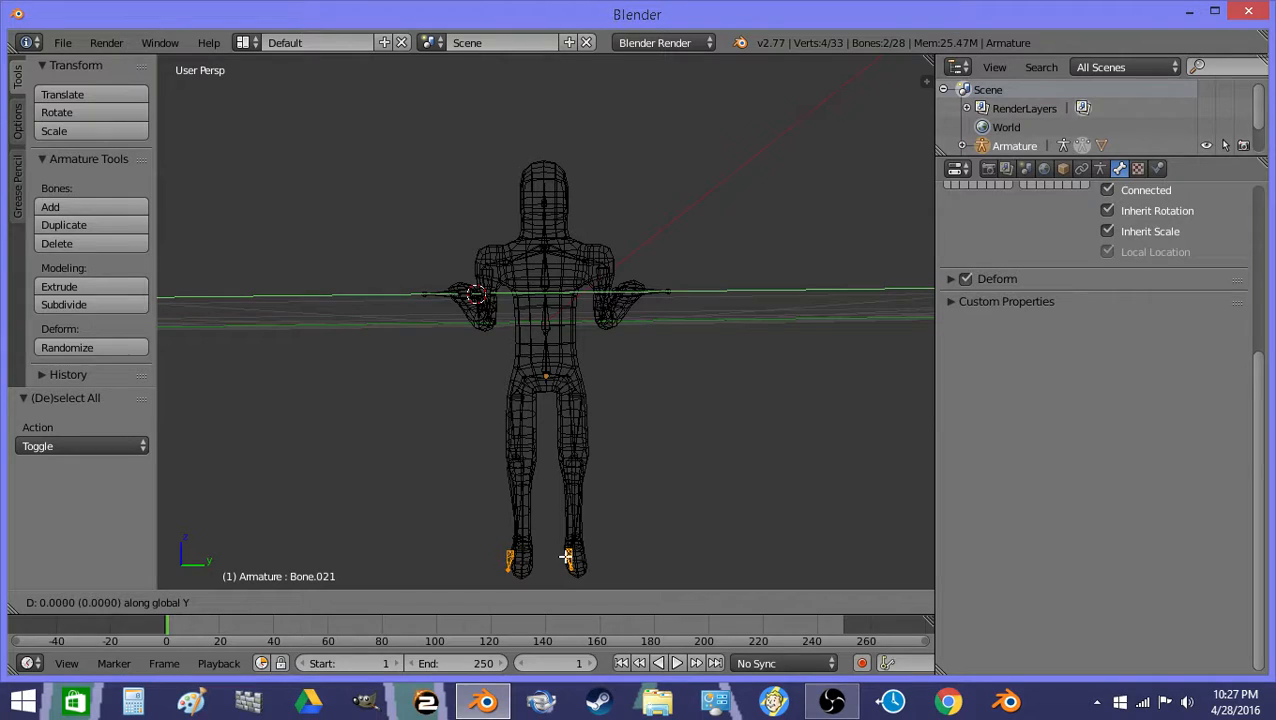
left_click(575, 557)
Step: Select the ankle and foot joints on the -Y side and move them along the global Y axis to centre them in the foot
key("a")
key("b")
left_click_drag(493, 575, 538, 502)
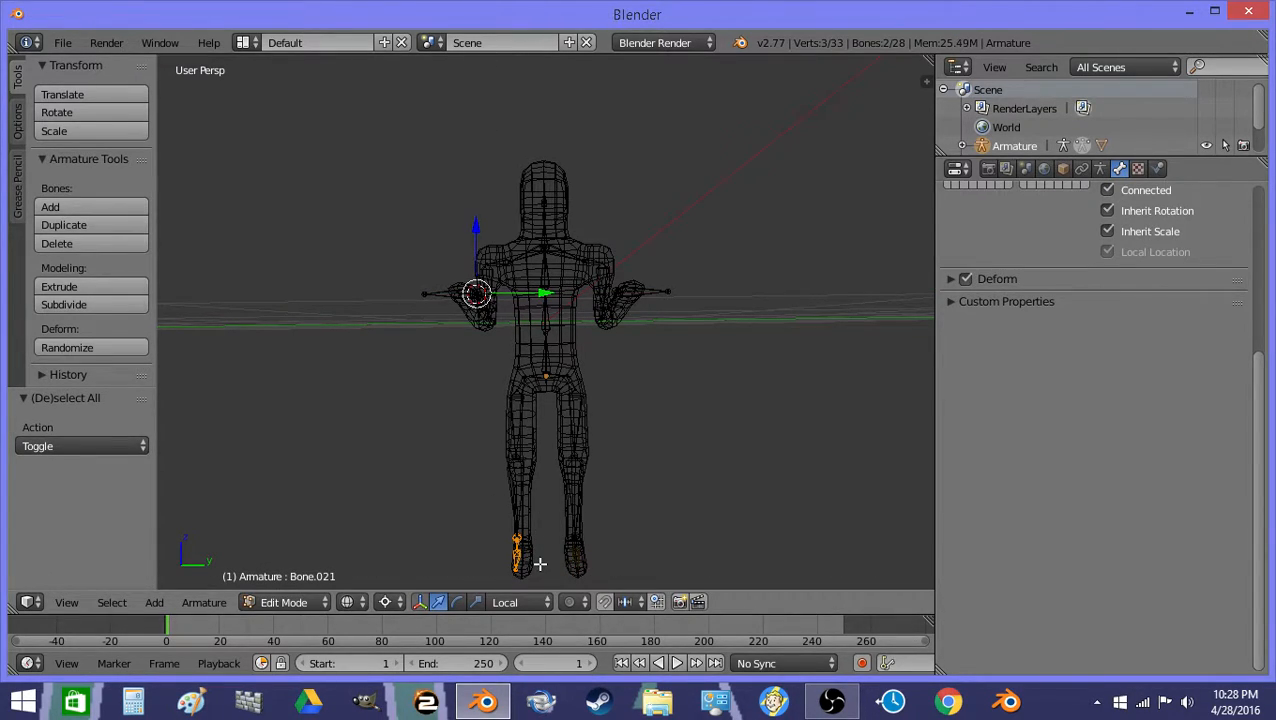
key("g")
key("y")
left_click(543, 563)
Step: Select the ankle and foot joints on the +Y side and move them about -0.027 along the global Y axis
key("a")
key("b")
left_click_drag(555, 570, 627, 528)
key("g")
key("y")
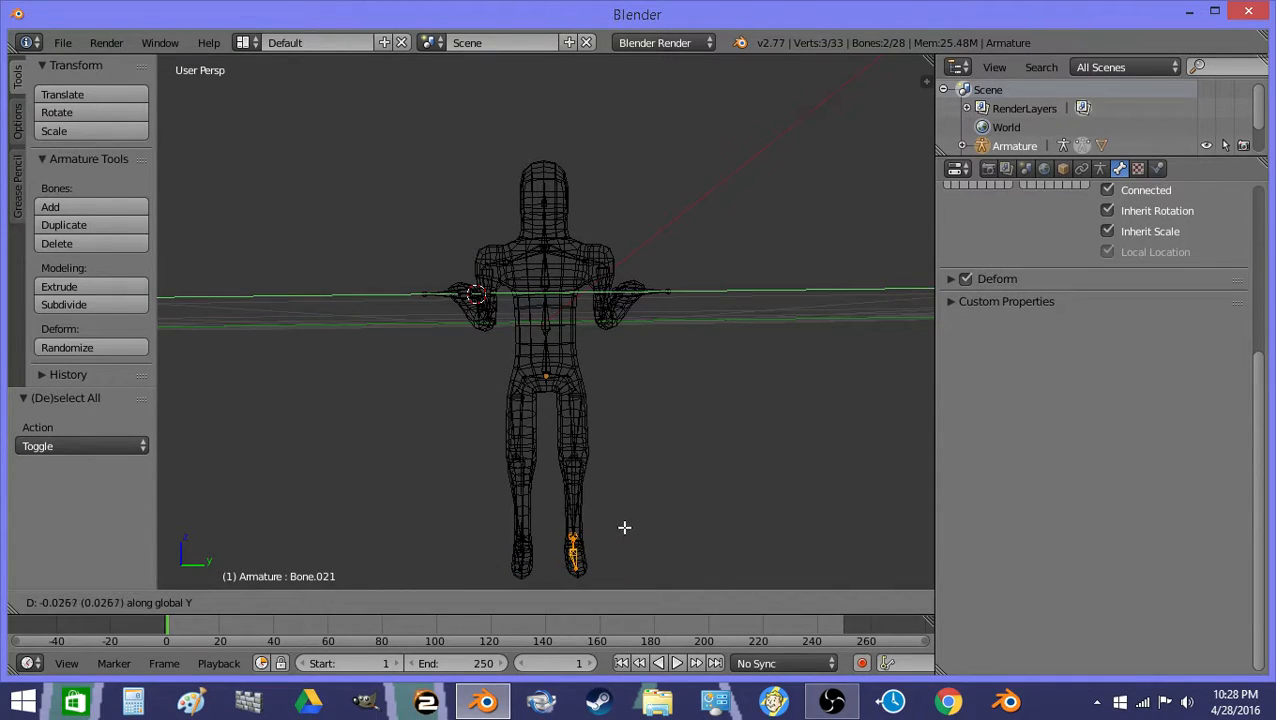
left_click(624, 527)
Step: Select both knee joints and move them about 0.027 along the global Y axis
key("a")
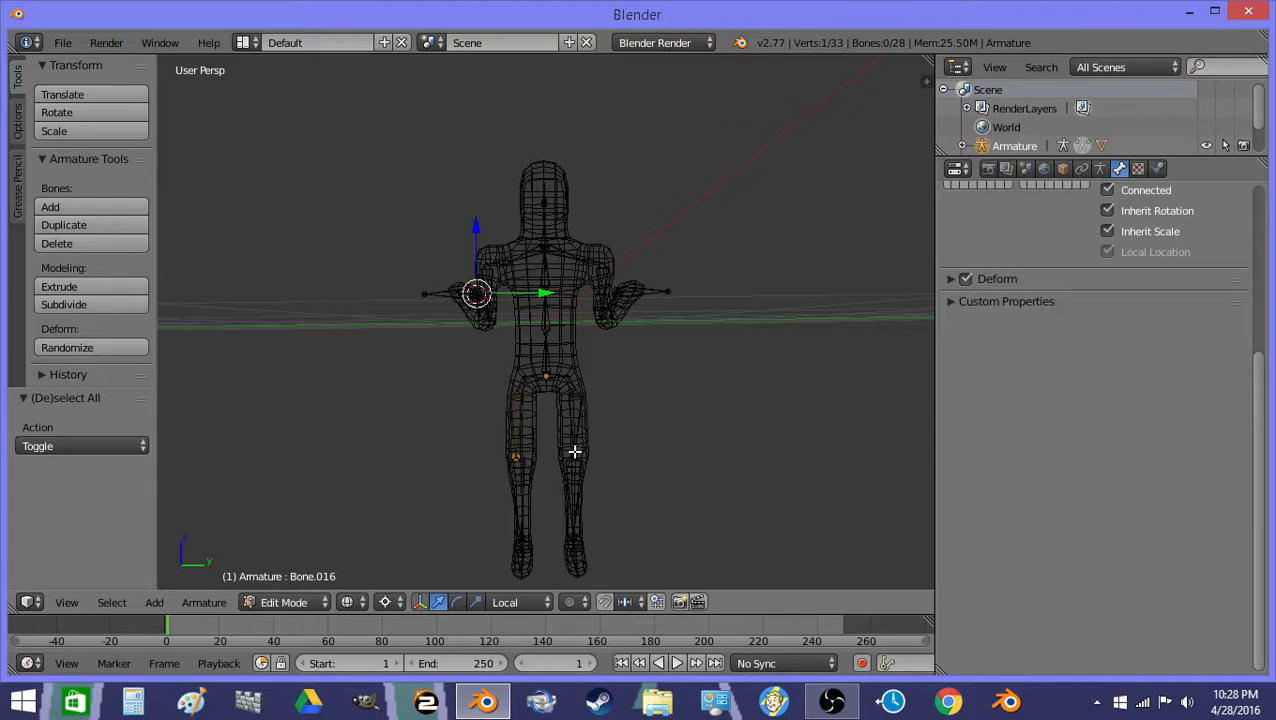
key("g")
key("y")
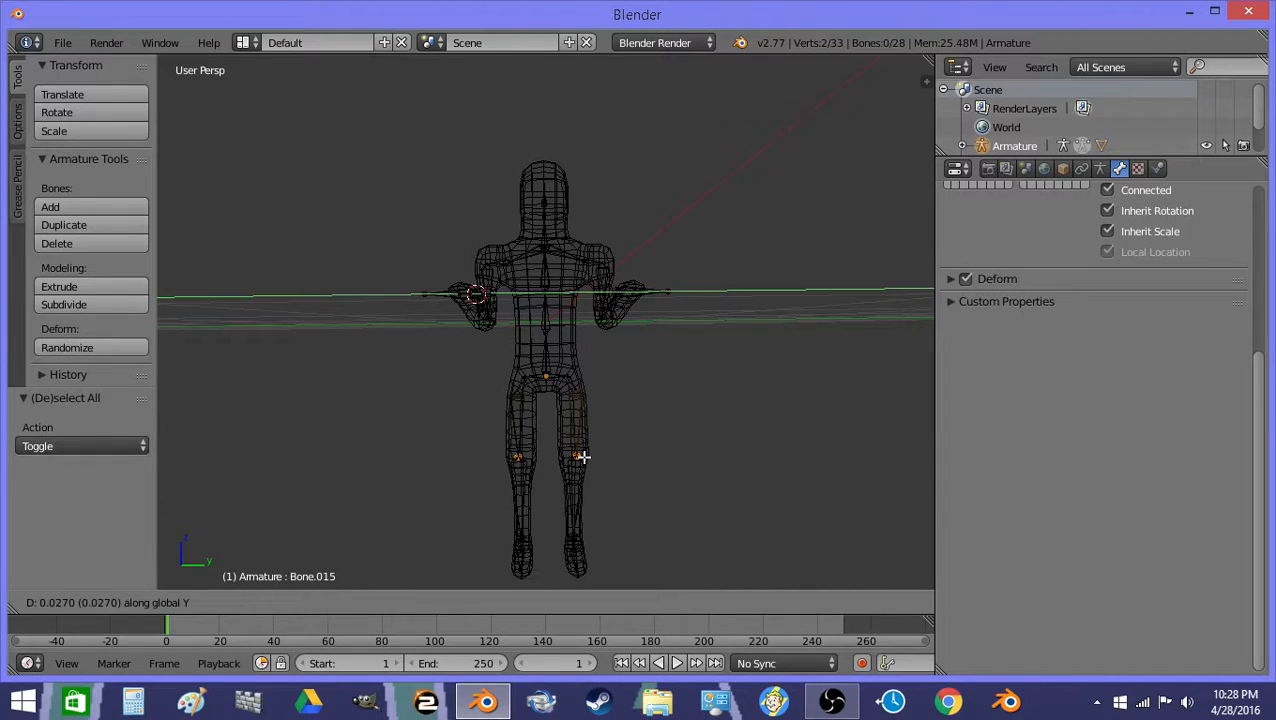
left_click(582, 457)
Step: Snap the 3D cursor to the selected knee joints and scale them slightly along the global Y axis
key("s")
key("Escape")
key("shift+s")
left_click(590, 463)
key("s")
key("y")
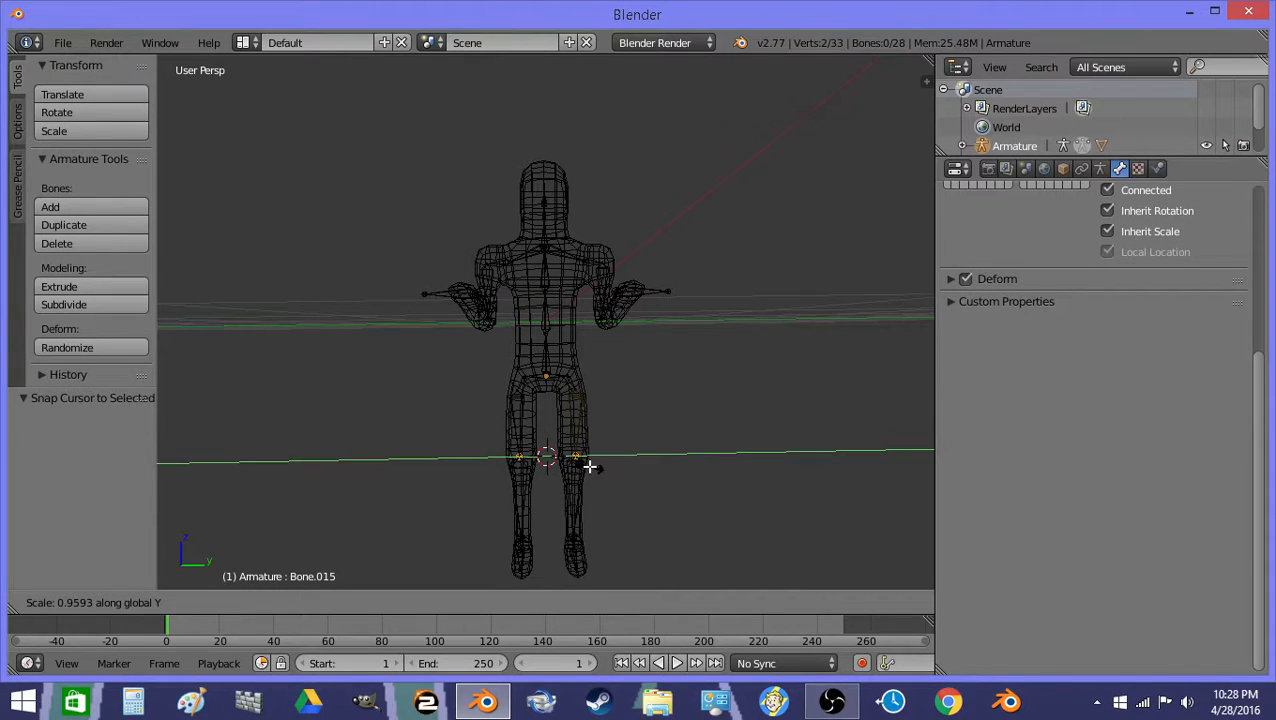
left_click(593, 460)
Step: Leave Edit Mode and inspect the posed body mesh in solid shading from another angle
key("Tab")
middle_click_drag(601, 421, 554, 415)
key("z")
scroll(565, 425, "down", 1)
key("z")
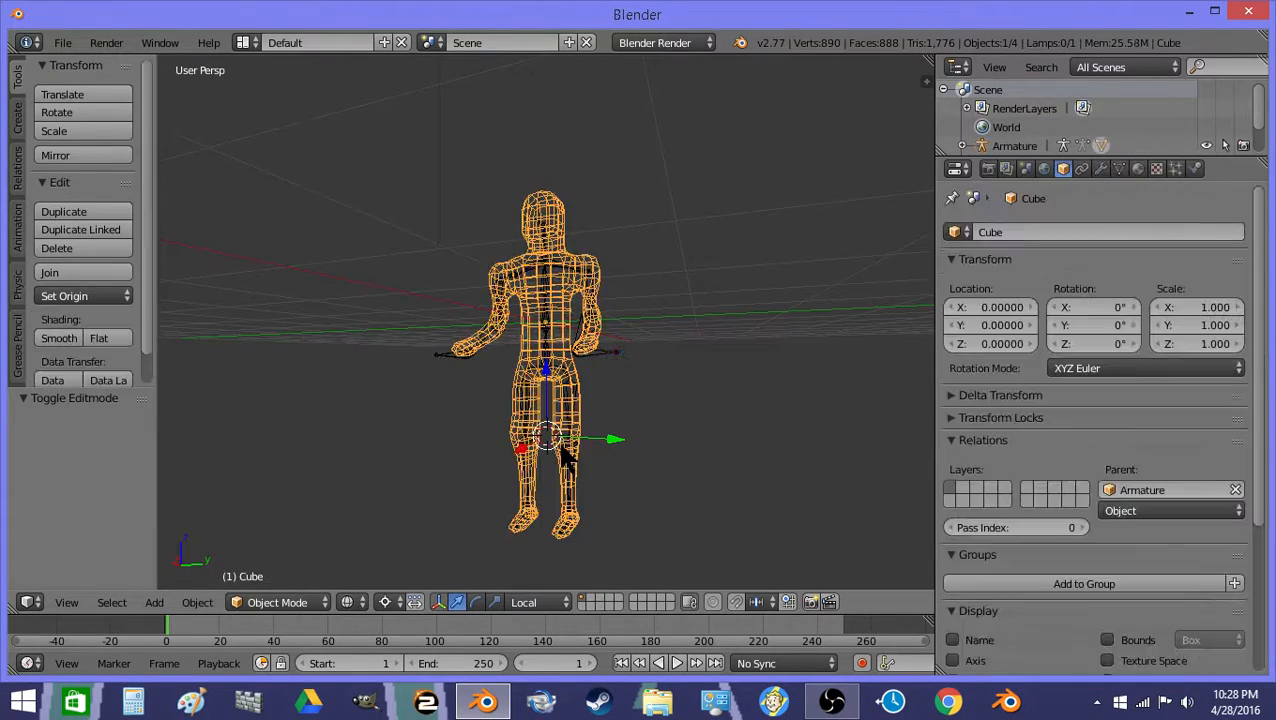
Step: Select the armature's ankle joint on the +Y side in Edit Mode and snap the 3D cursor to it
left_click(306, 602)
left_click(265, 558)
right_click(570, 498)
key("shift+s")
left_click(540, 521)
Step: Add a single bone to the armature at the 3D cursor on the +Y side ankle
key("Tab")
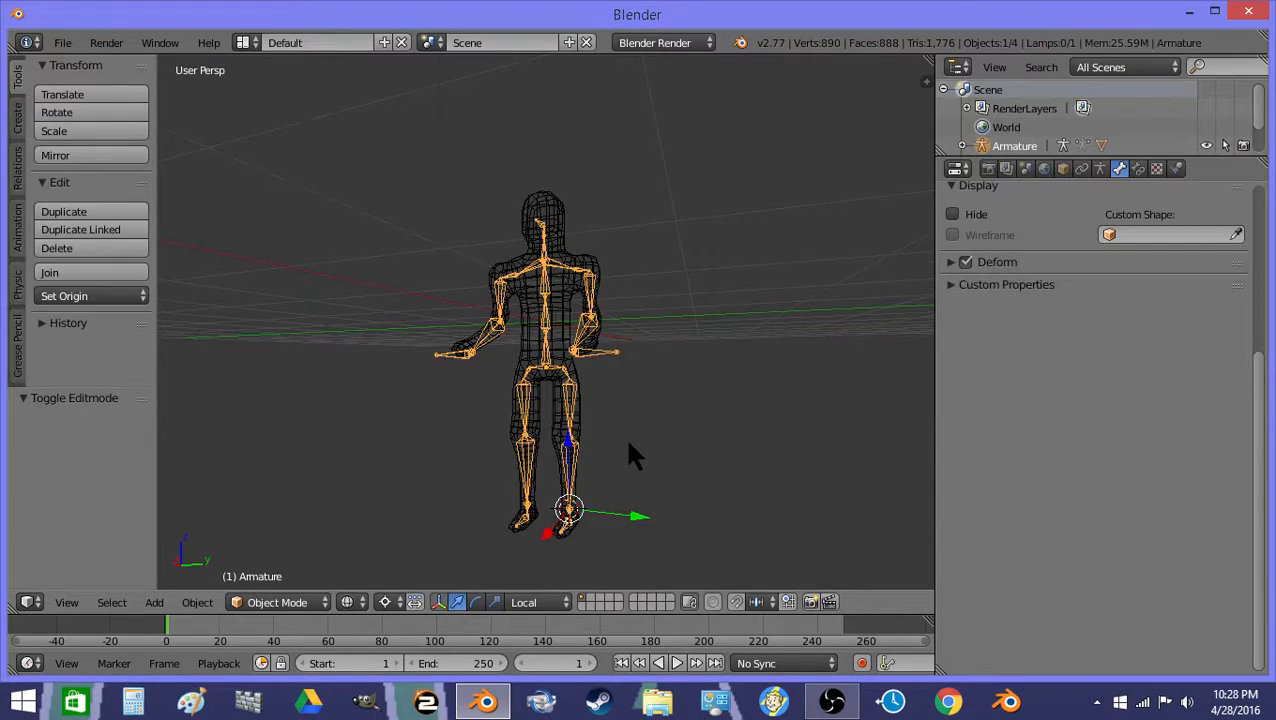
key("z")
middle_click_drag(622, 438, 458, 441)
key("z")
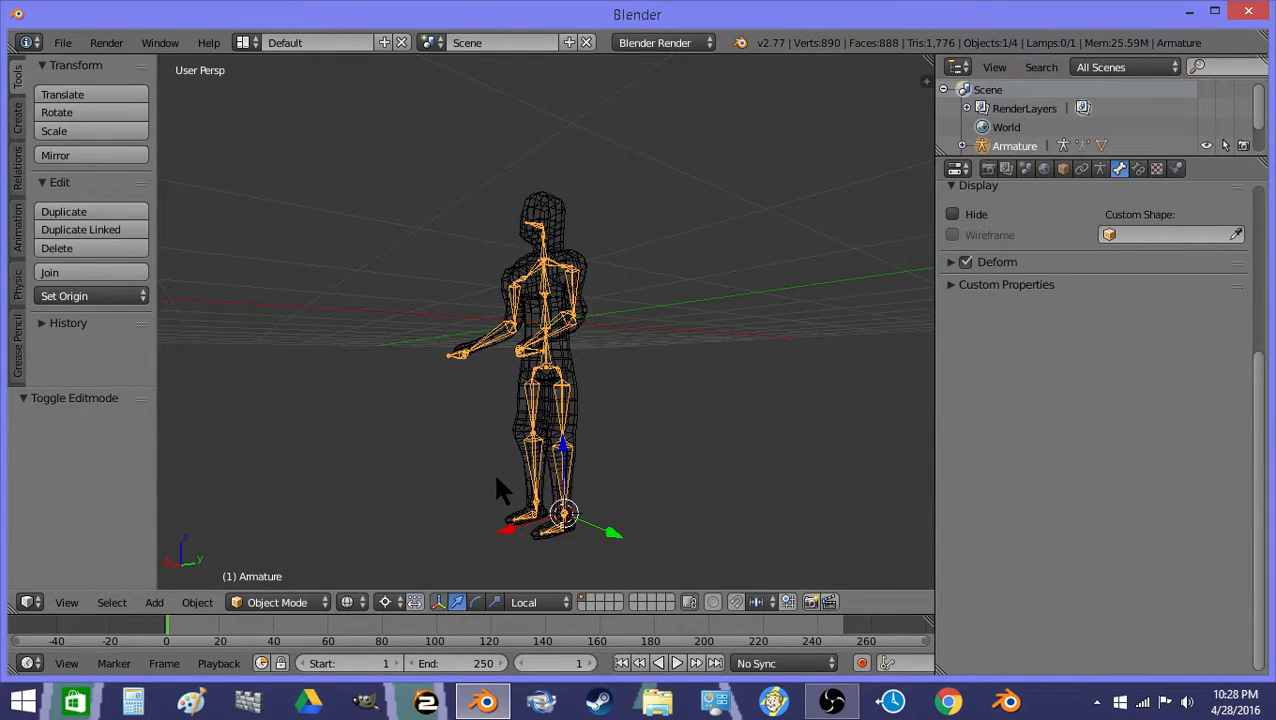
left_click(276, 602)
left_click(283, 560)
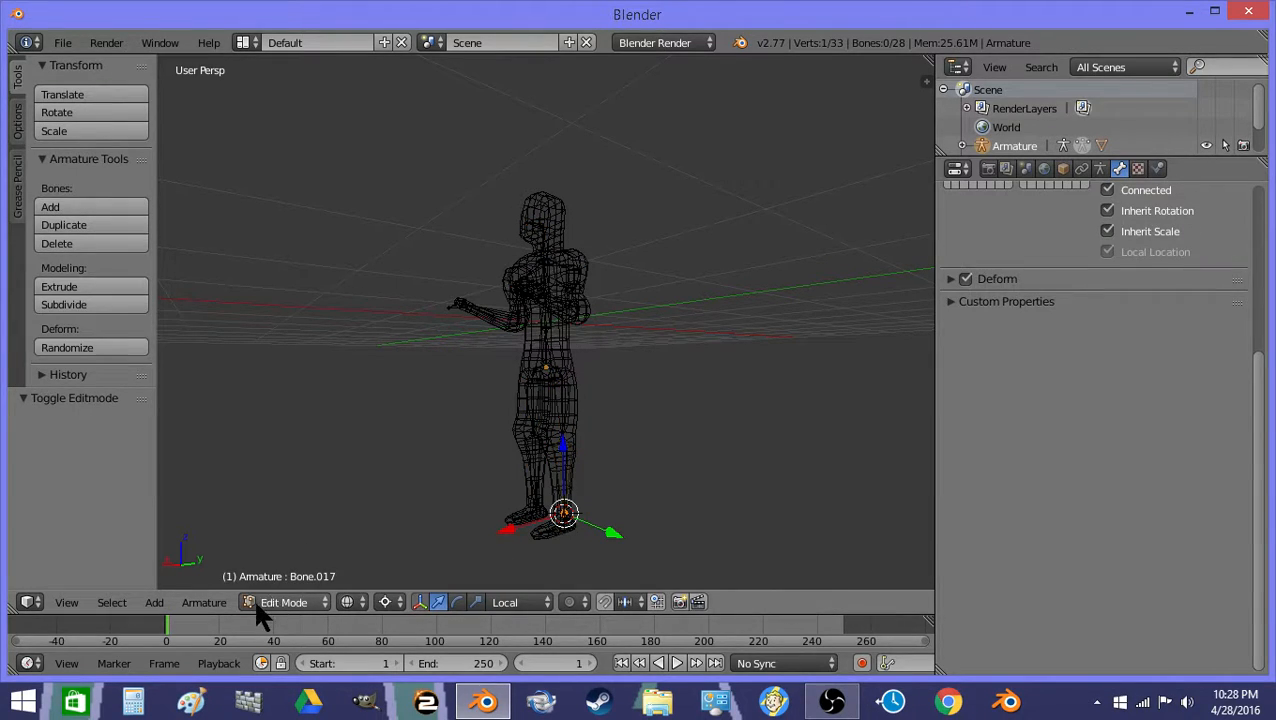
left_click(132, 602)
mouse_move(163, 601)
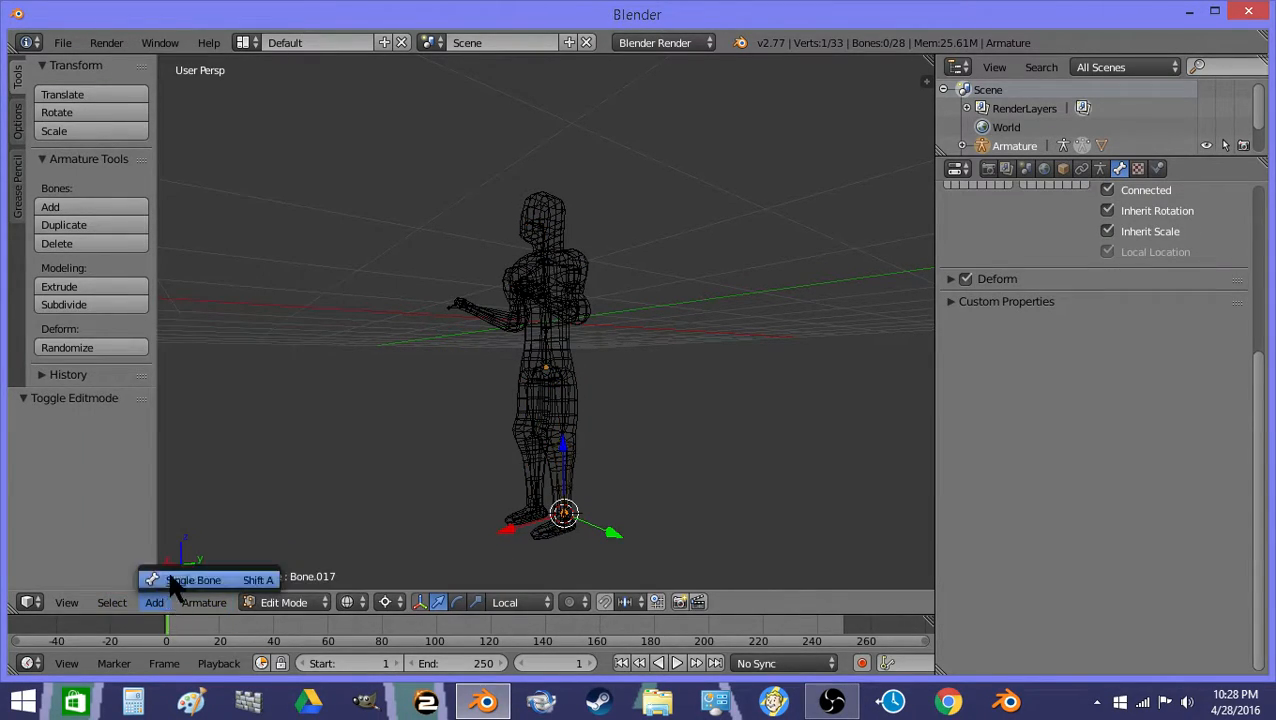
left_click(171, 579)
Step: Lay the new bone flat by moving its tip 0.5 along the global Y axis and -1 along the global Z axis
key("g")
key("z")
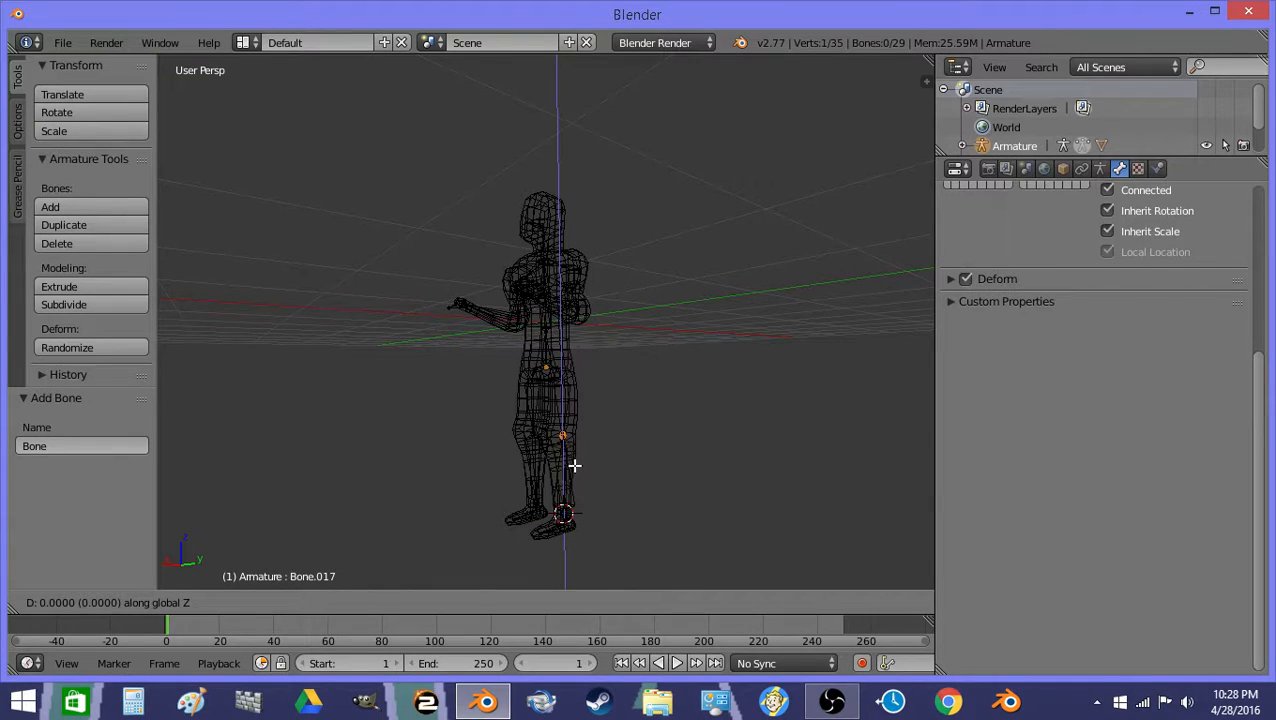
left_click(575, 465)
key("g")
type("y")
type(".5")
key("Return")
type("gz")
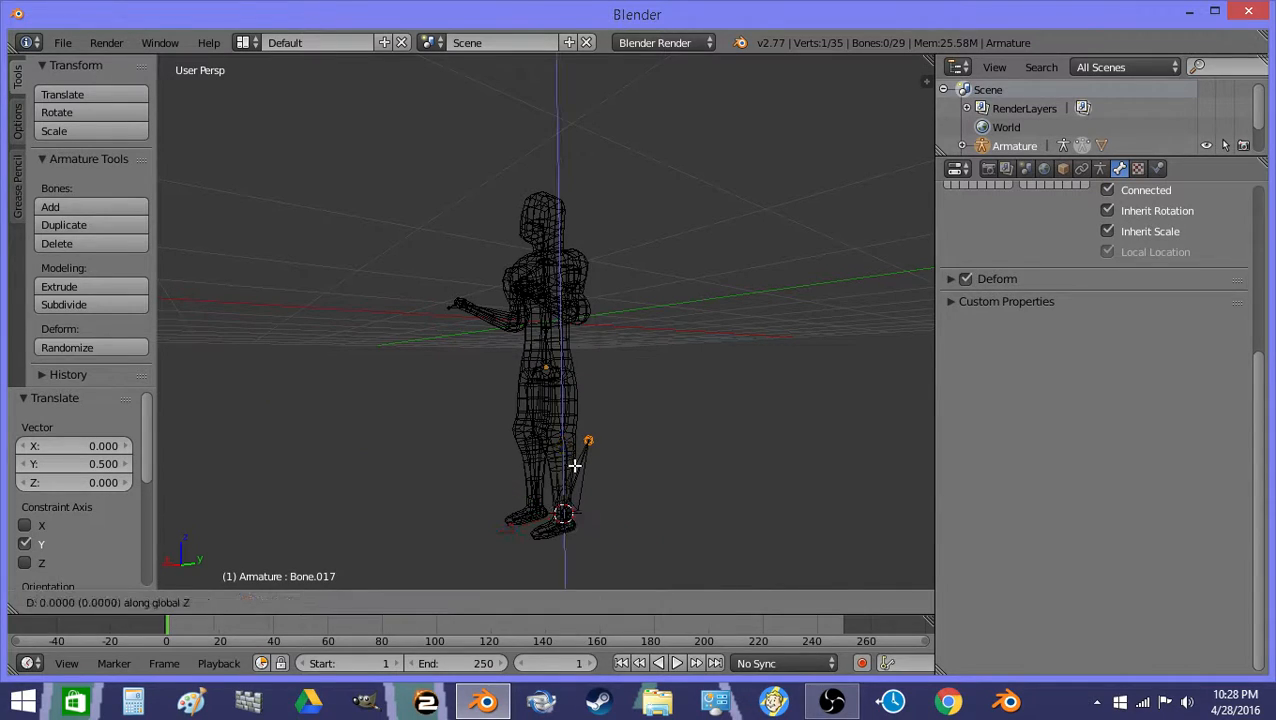
type("-1")
key("Return")
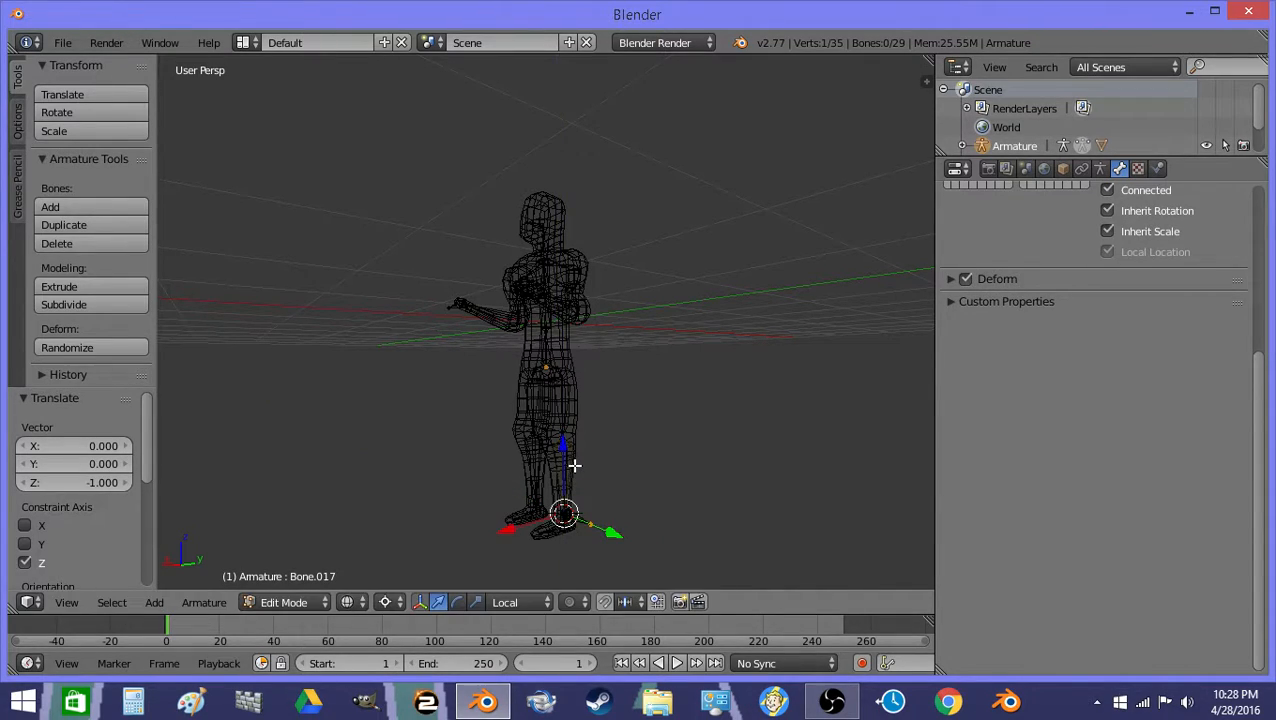
Step: In Pose Mode, add an IK constraint to the +Y side shin bone with the new ankle bone as its target
key("z")
middle_click_drag(570, 515, 562, 530)
key("z")
right_click(584, 521)
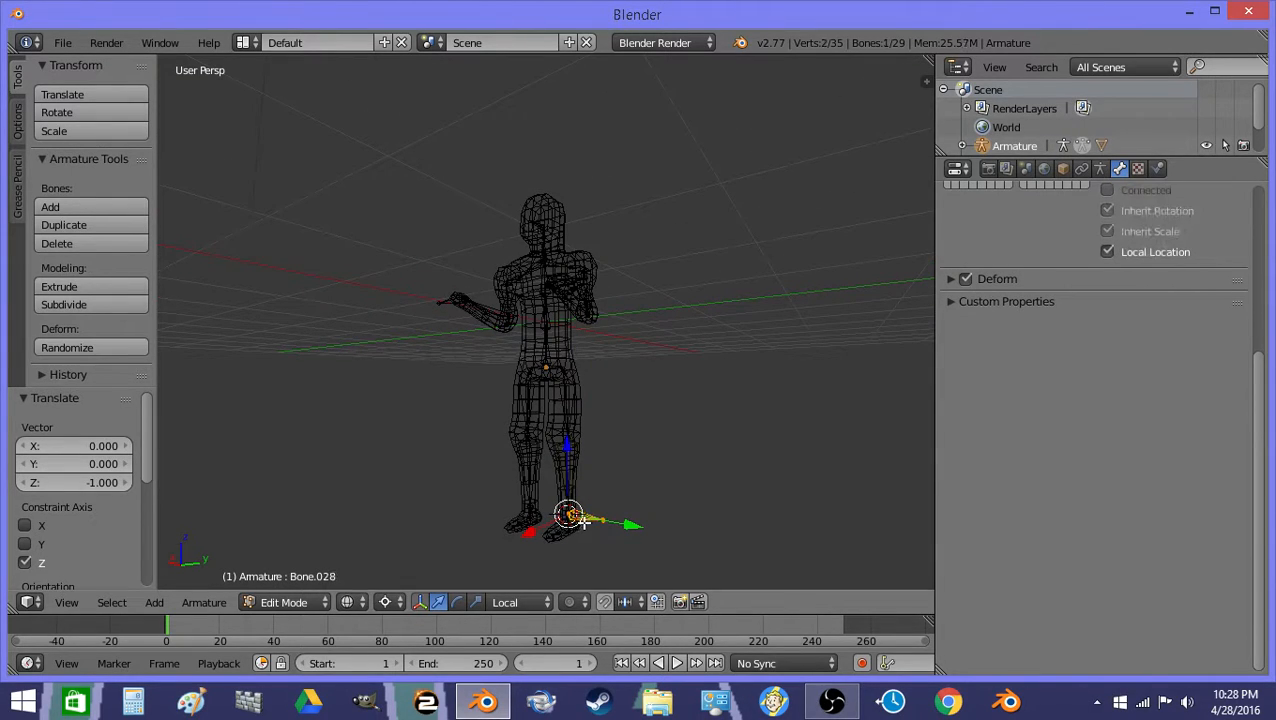
left_click(290, 601)
left_click(290, 530)
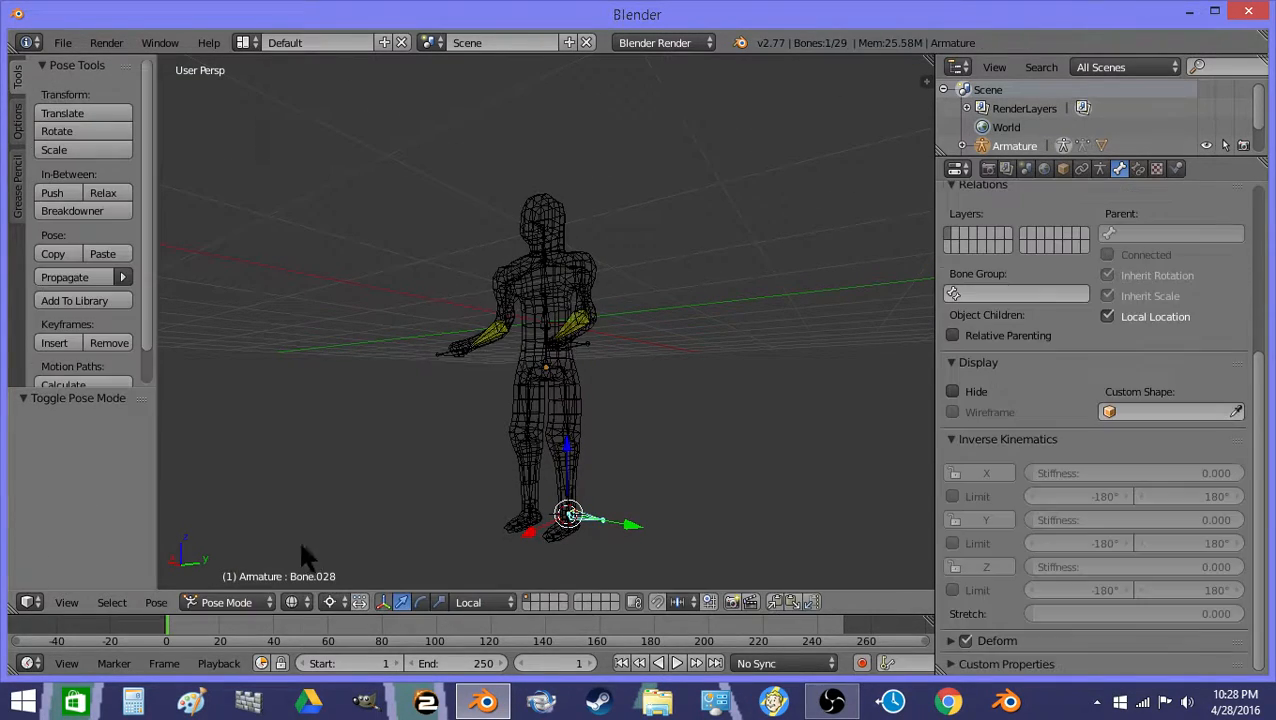
right_click(577, 481, "shift")
key("shift+i")
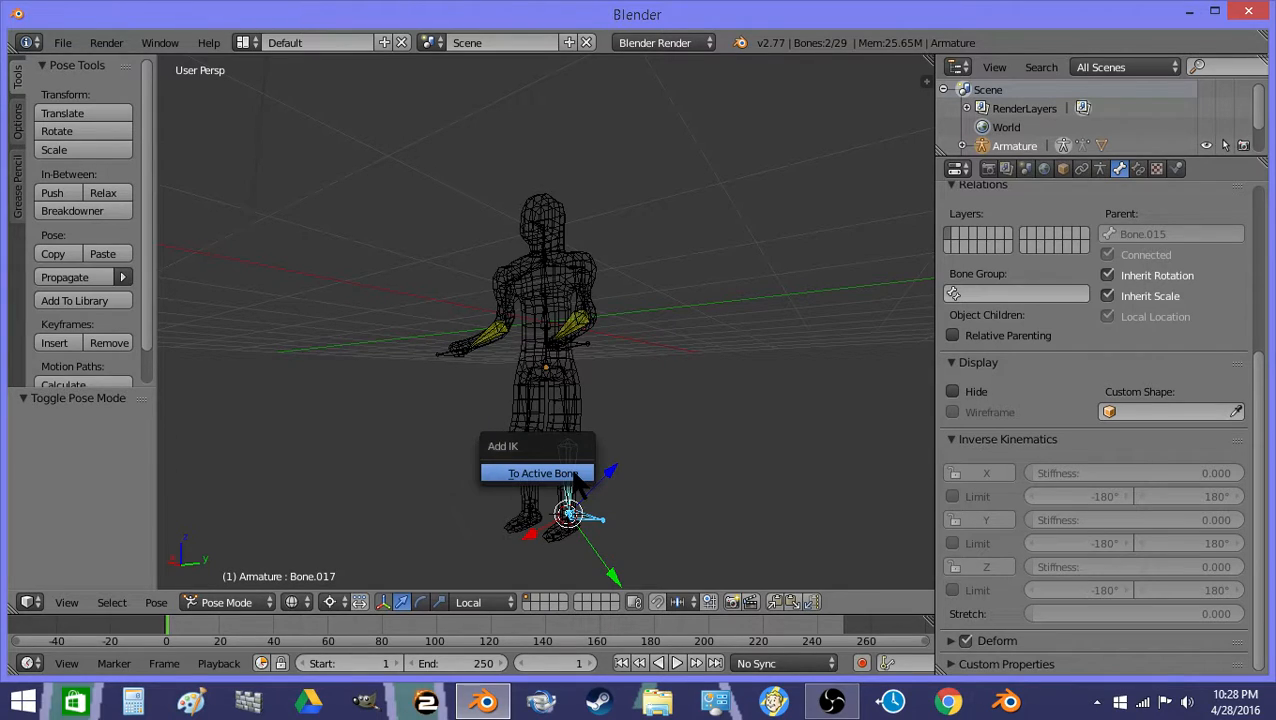
left_click(574, 475)
Step: Try moving the new foot target bone freely and along the Z axis in solid shading
key("a")
key("z")
right_click(597, 515)
key("g")
right_click(595, 526)
key("g")
key("z")
right_click(608, 500)
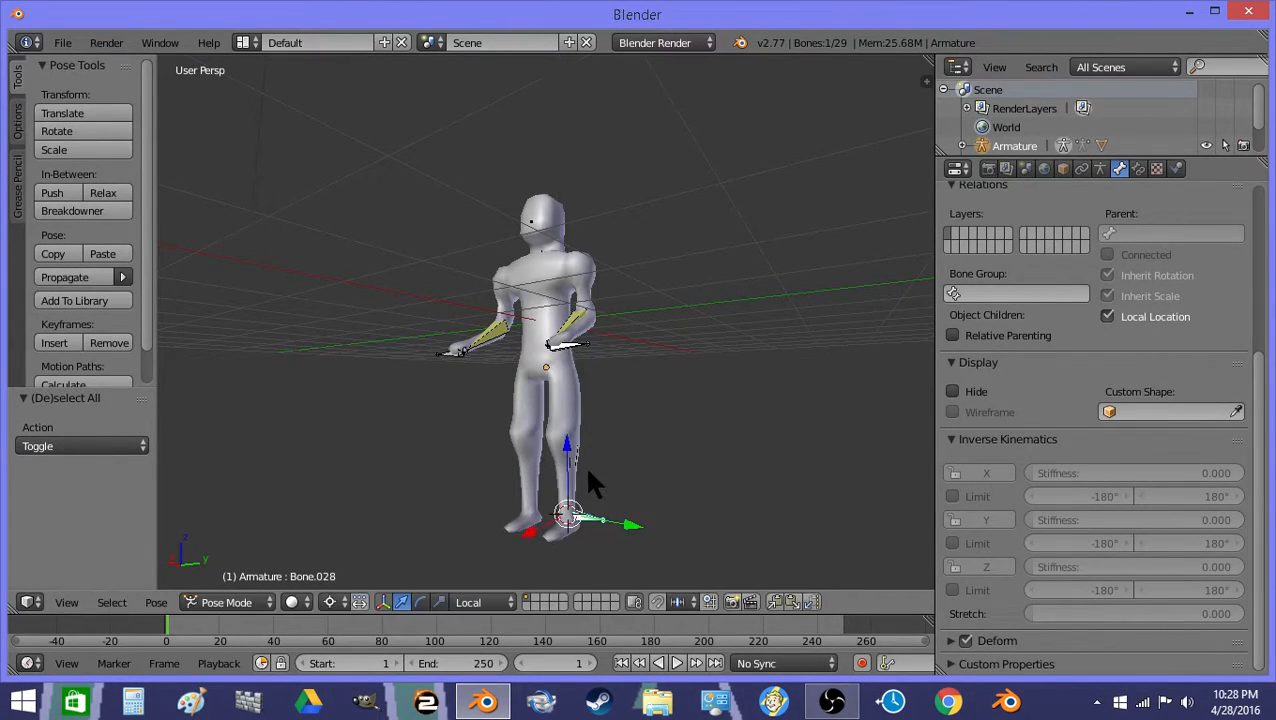
Step: Set the chain length of the +Y side shin bone's IK constraint to 3
key("z")
right_click(578, 458)
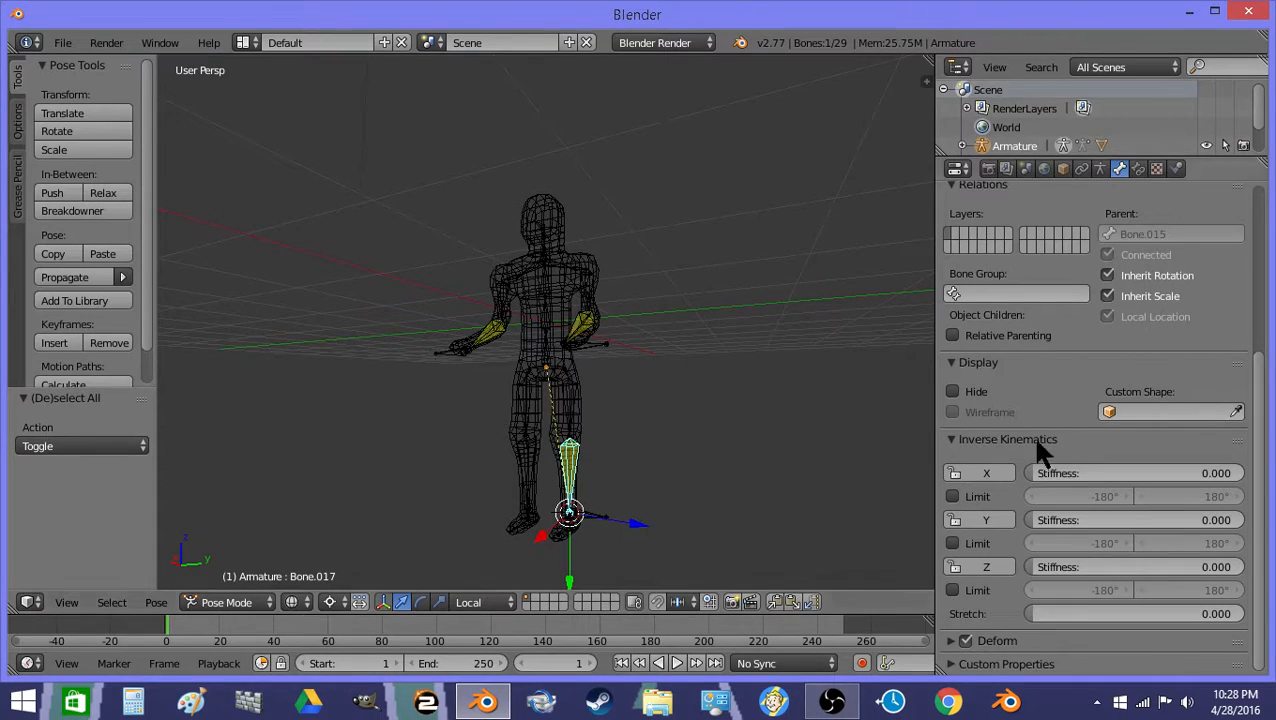
left_click(1138, 169)
left_click(1090, 398)
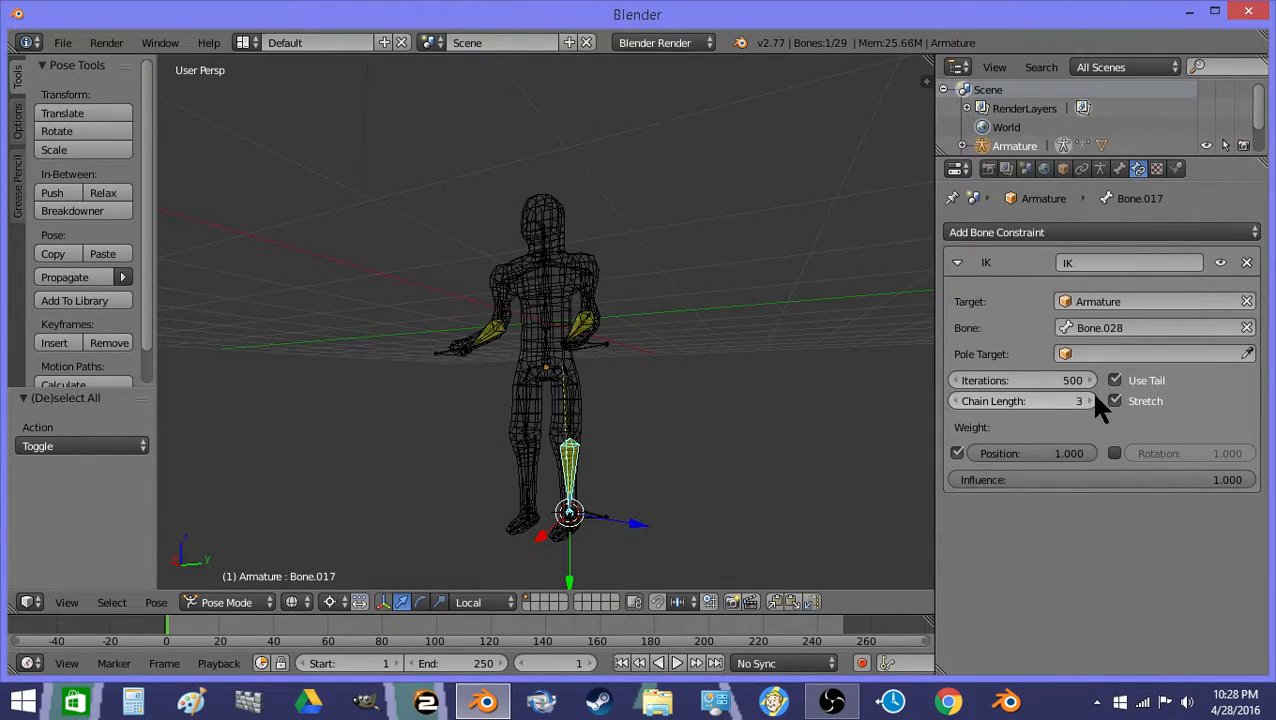
Step: Try moving the foot target bone in solid and wireframe views to test how the leg bends
key("z")
right_click(595, 512)
key("g")
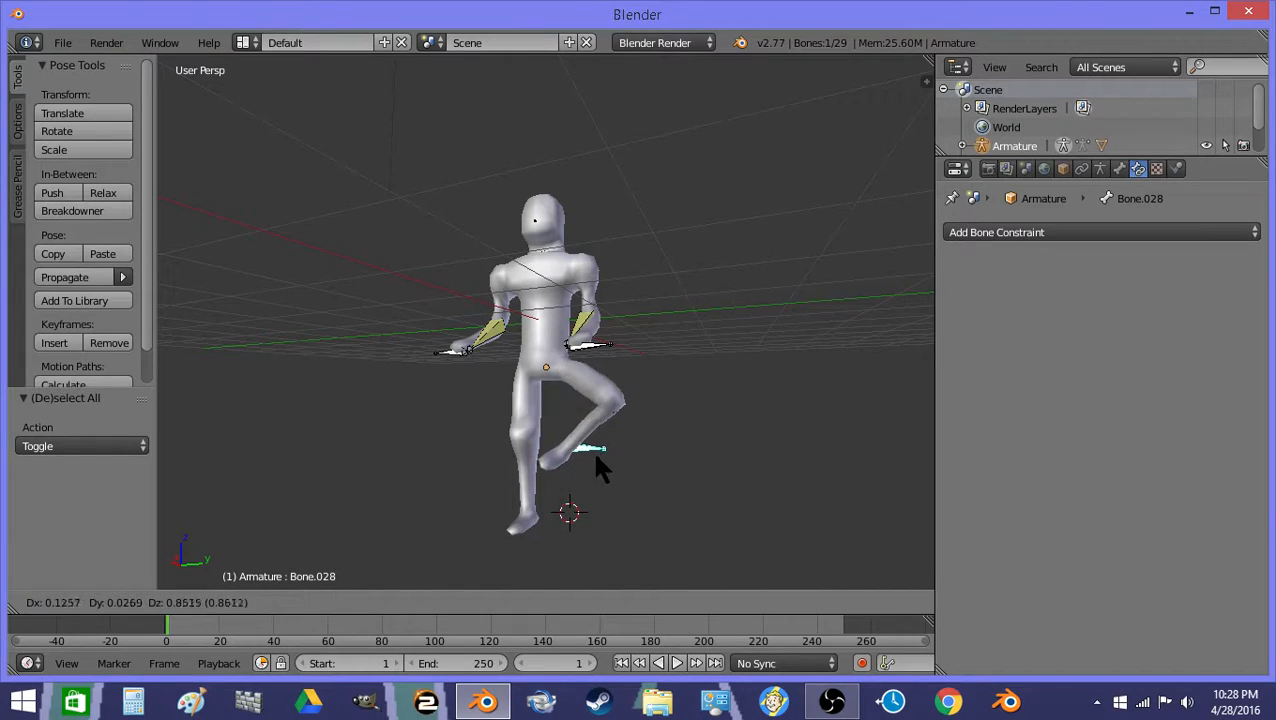
key("Escape")
key("z")
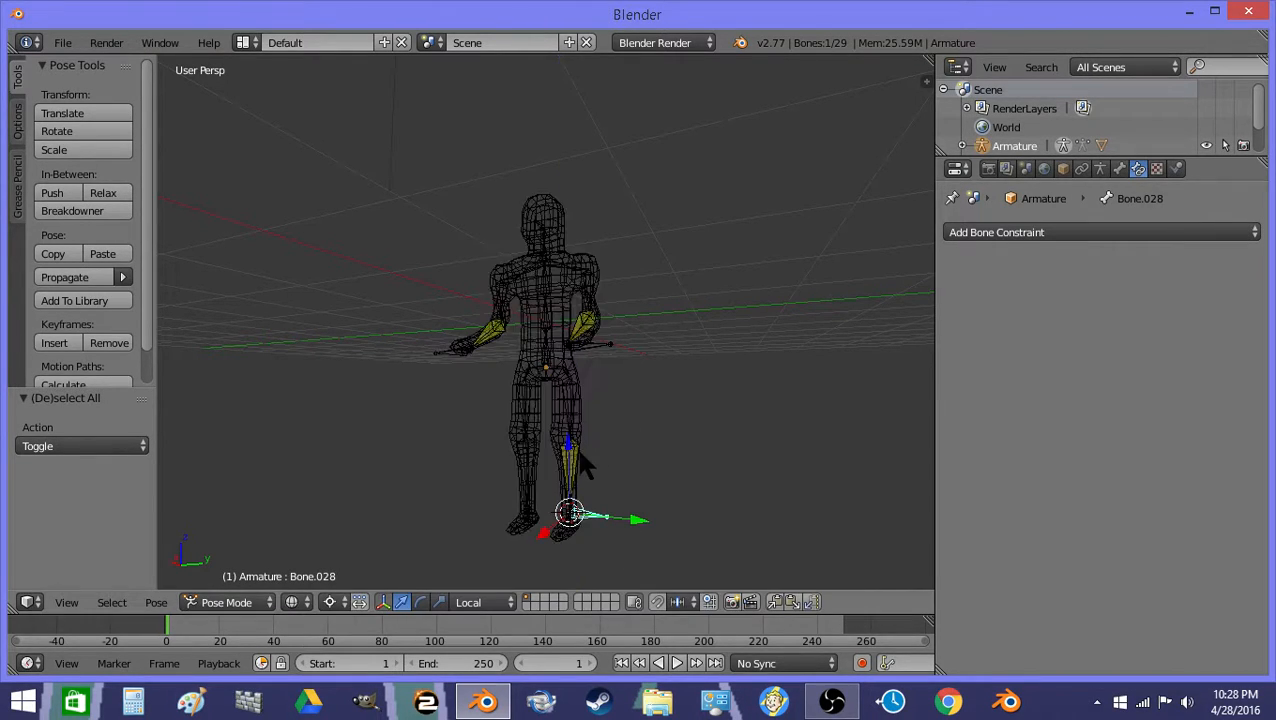
middle_click_drag(582, 452, 531, 460)
key("g")
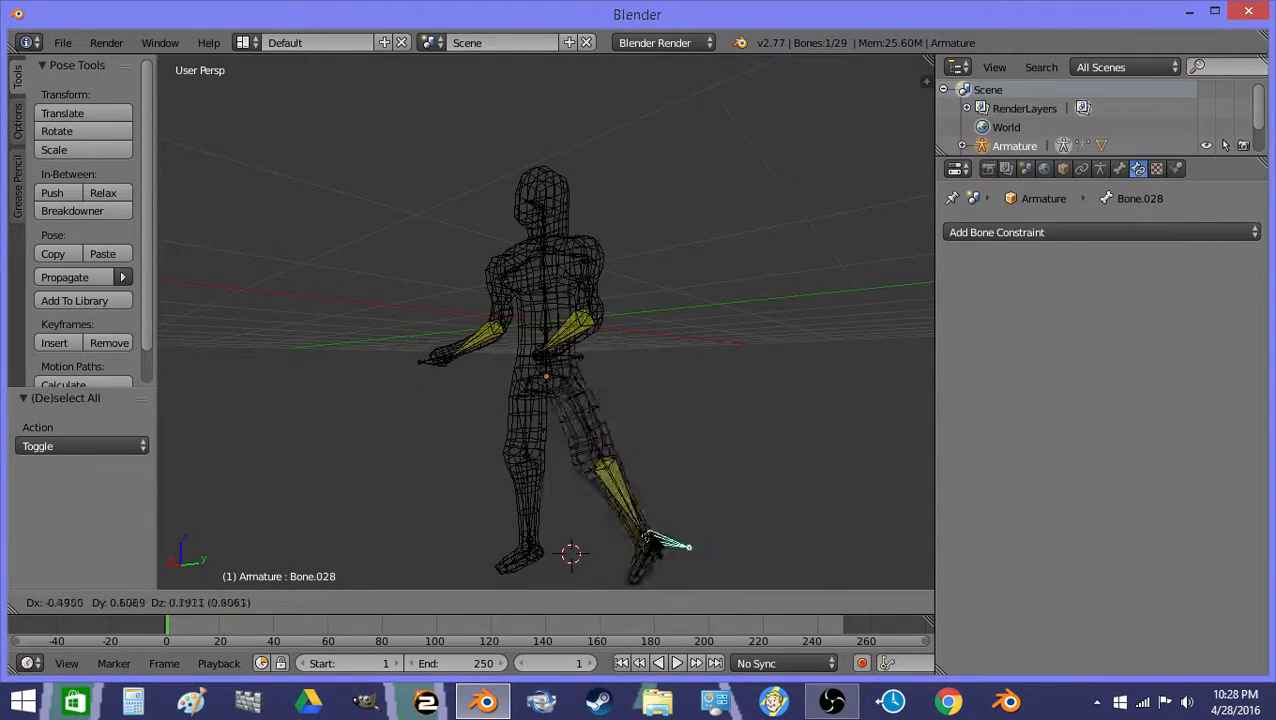
key("Escape")
Step: Lock the X axis in the Inverse Kinematics settings of the +Y side thigh bone
middle_click_drag(571, 553, 597, 383)
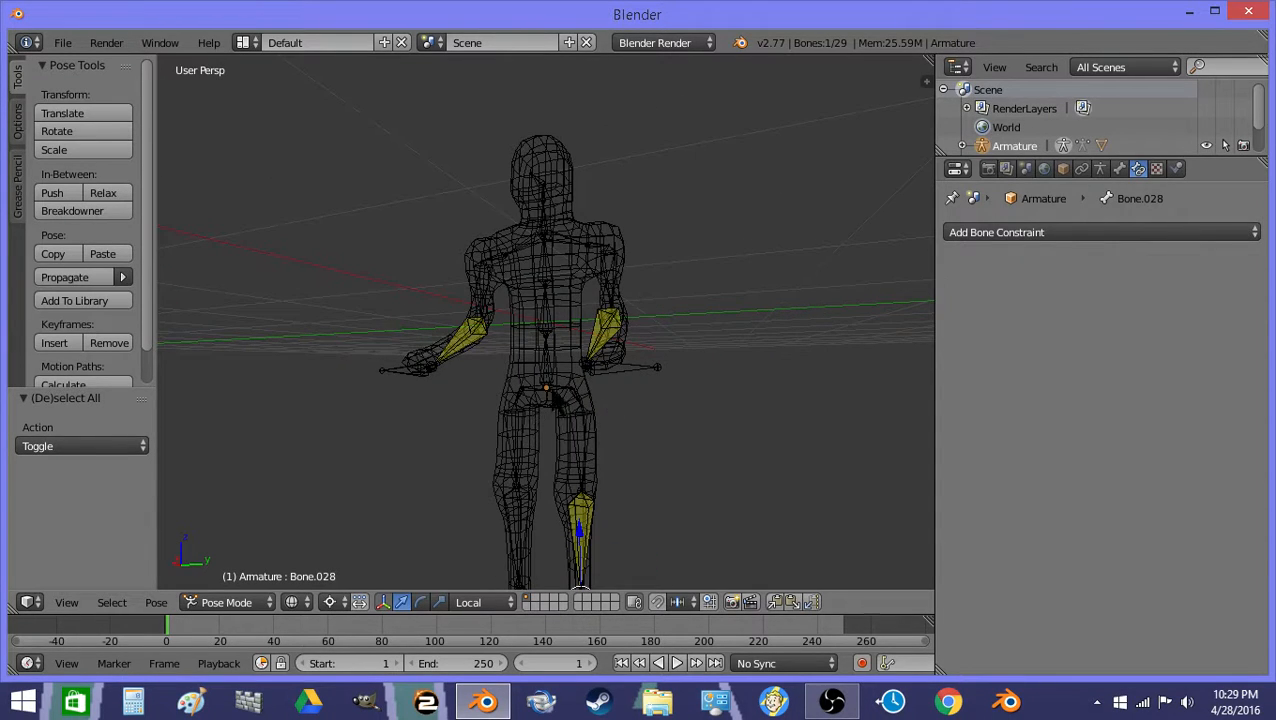
right_click(584, 460)
middle_click_drag(584, 460, 645, 435)
left_click(1120, 168)
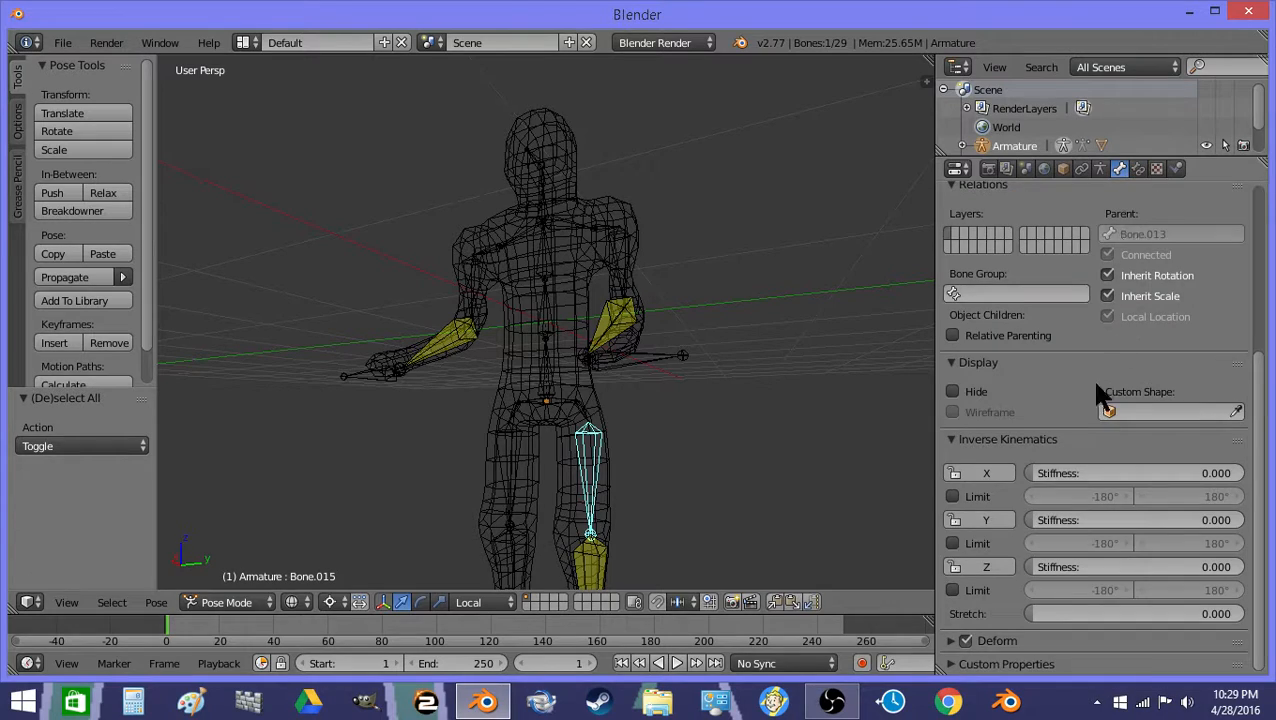
left_click(961, 489)
left_click(952, 493)
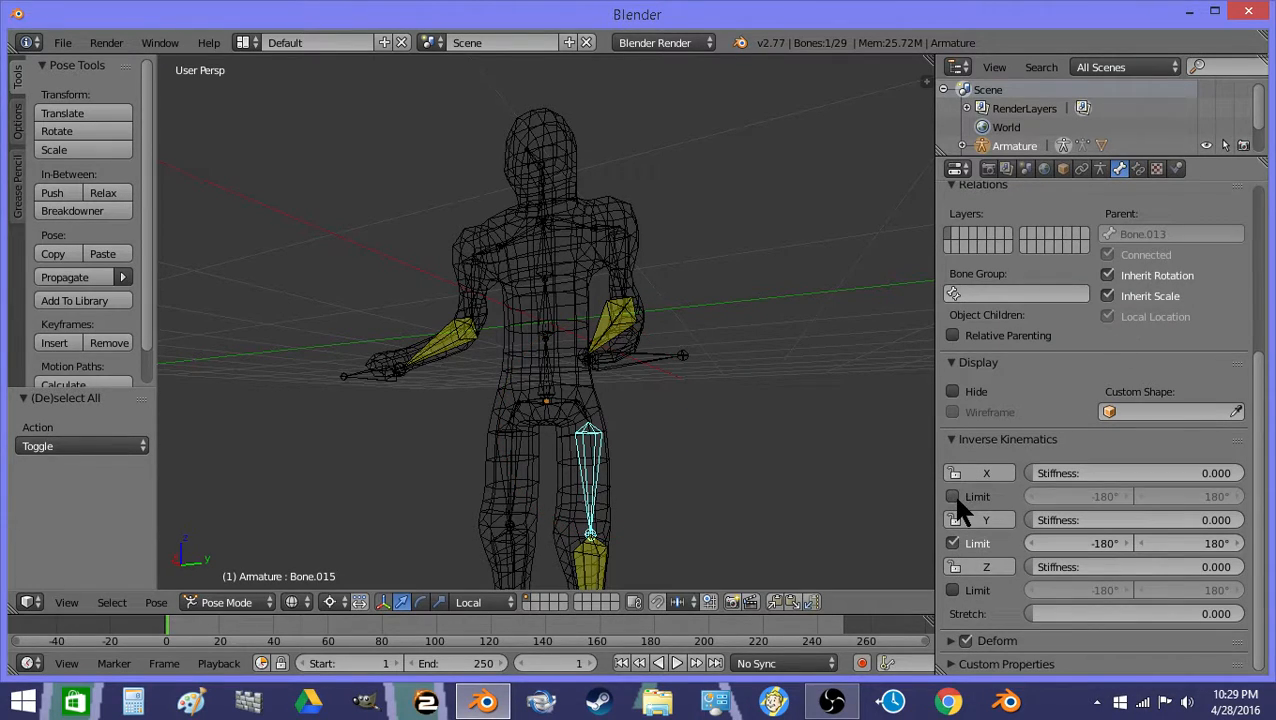
left_click(965, 473)
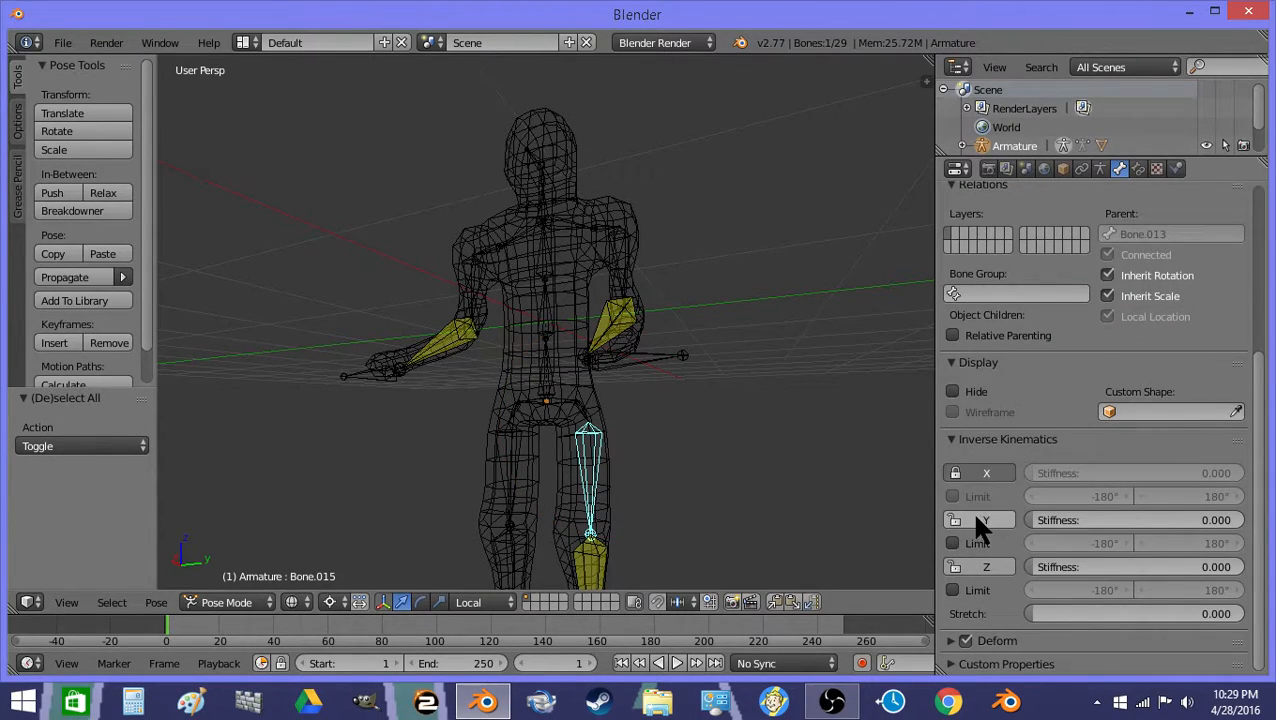
Step: Lock the Y and Z axes in the Inverse Kinematics settings of the +Y side thigh bone
left_click(971, 520)
left_click(977, 564)
Step: Enable the X, Y and Z IK limits on the +Y side hip bone and set its X range to -45° to 45°
right_click(588, 413)
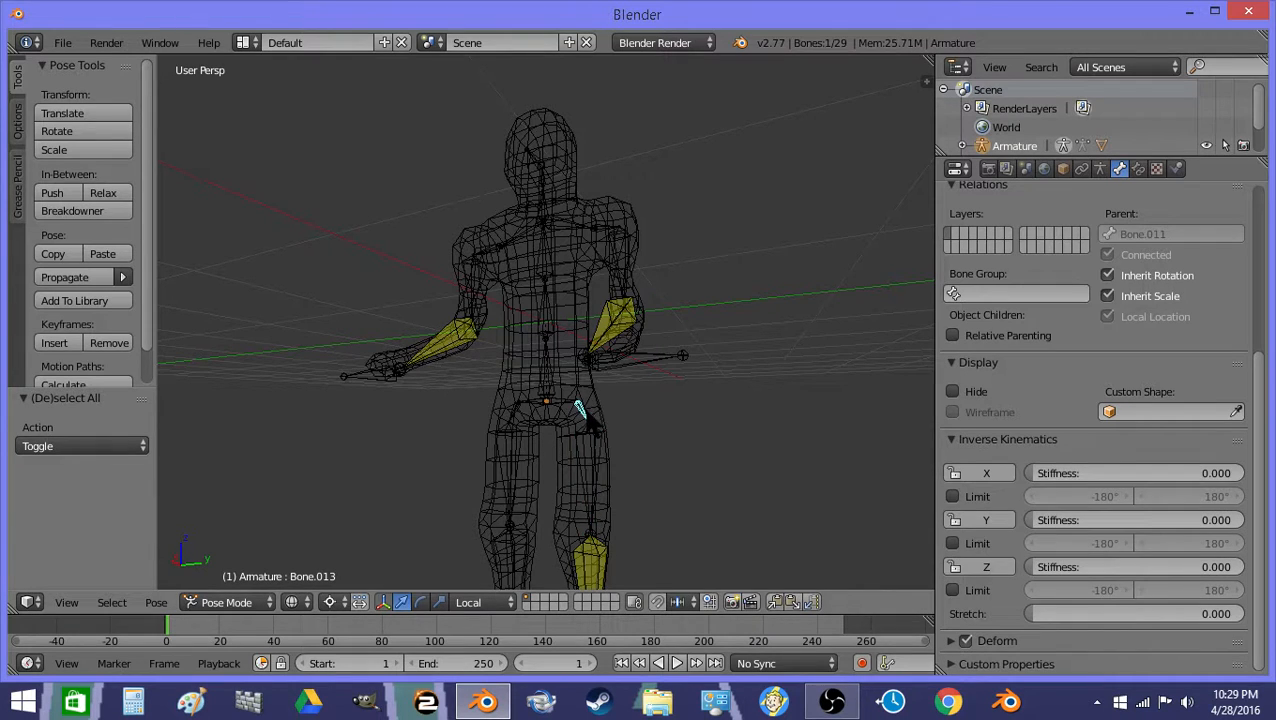
middle_click_drag(590, 415, 665, 425)
left_click(971, 491)
left_click(959, 543)
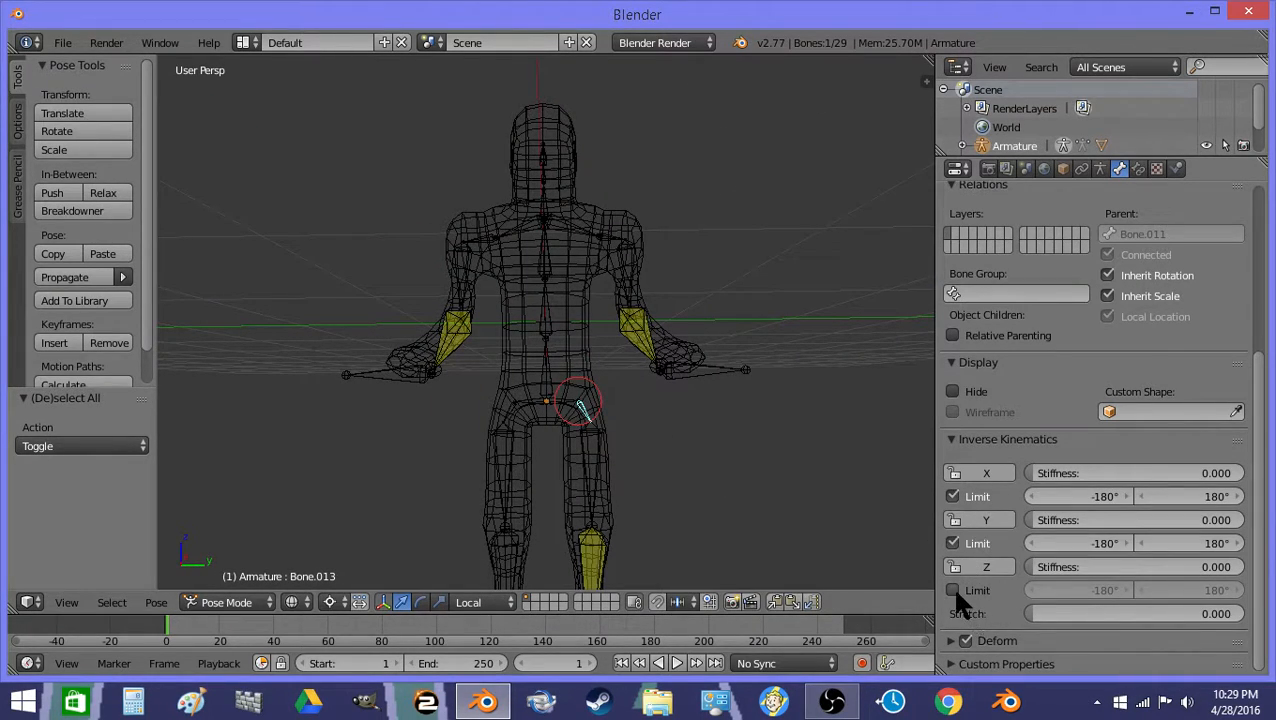
left_click(952, 590)
scroll(603, 395, "up", 2)
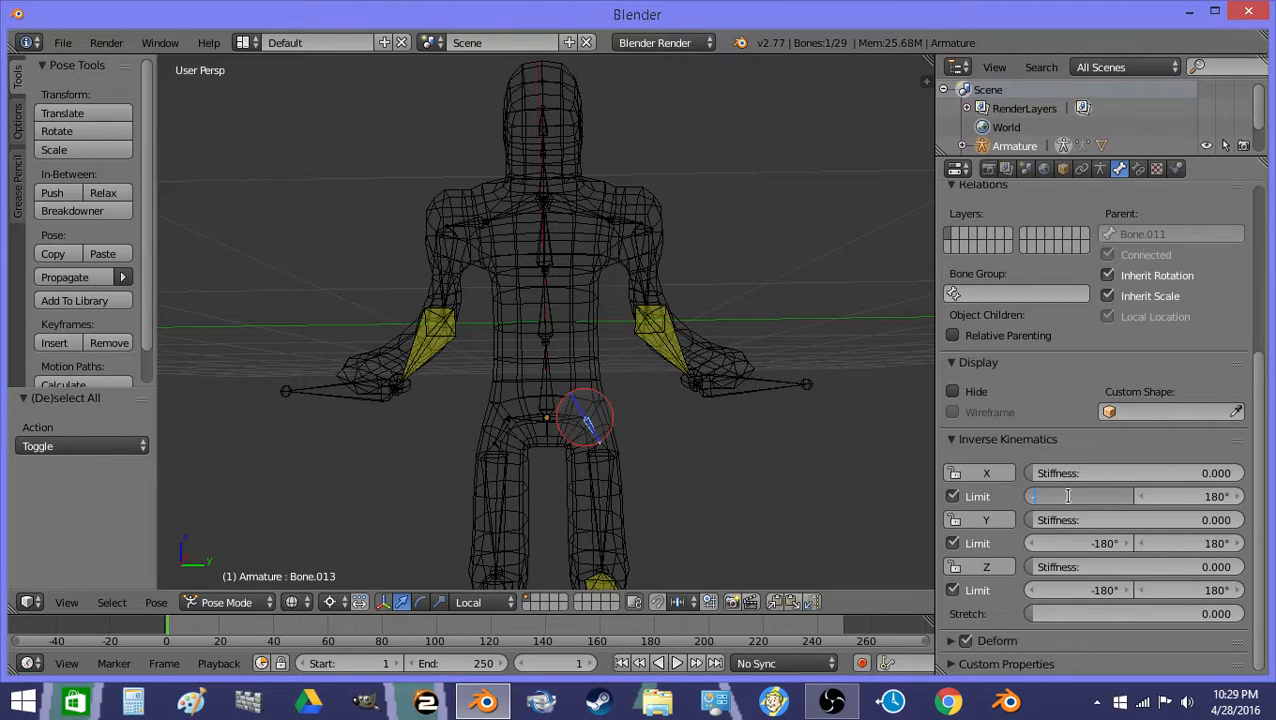
key("Tab")
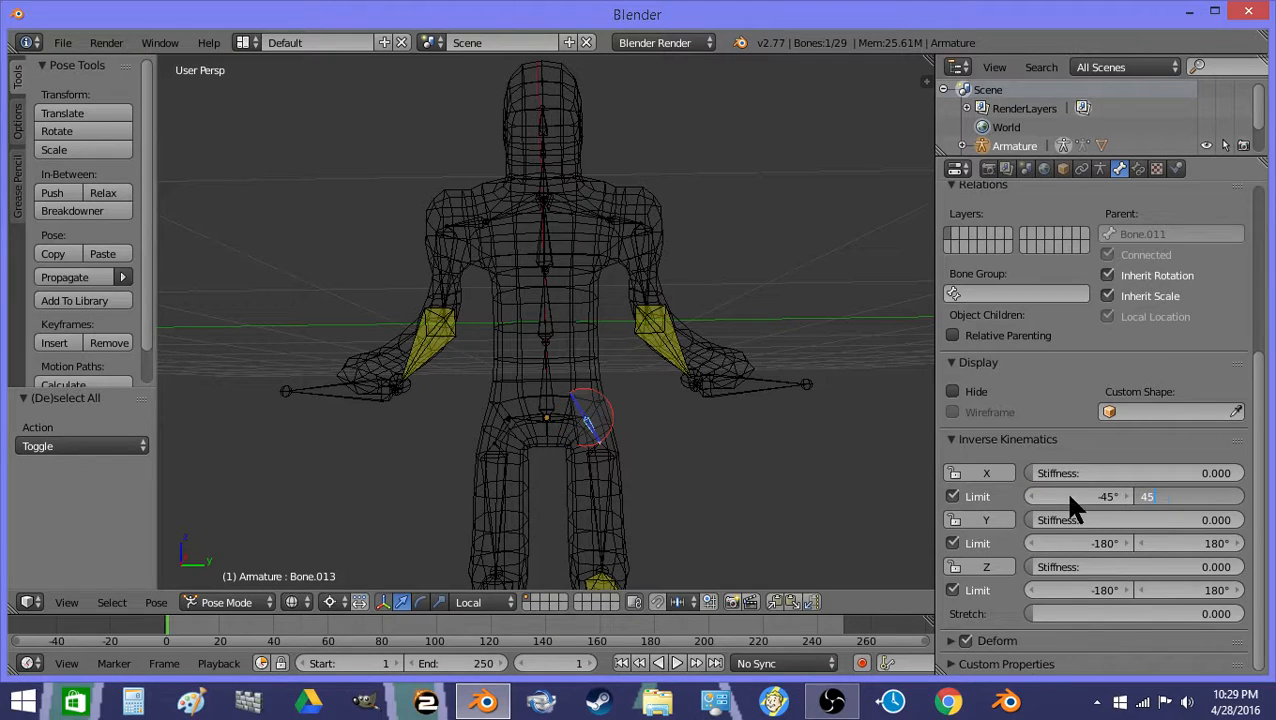
key("Return")
Step: Set the Y rotation limit of the +Y side hip bone to -90° to 90°
middle_click_drag(584, 305, 650, 340)
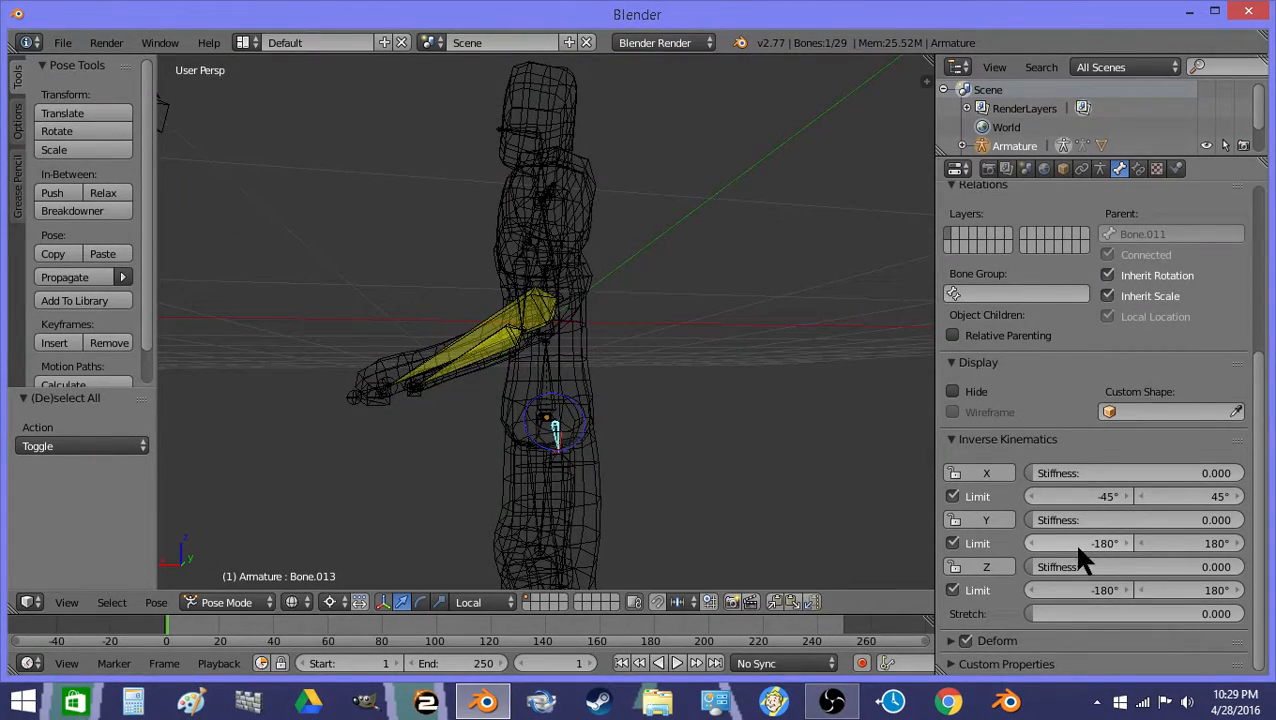
middle_click_drag(655, 410, 779, 422)
scroll(700, 440, "up", 2)
middle_click_drag(635, 455, 684, 450)
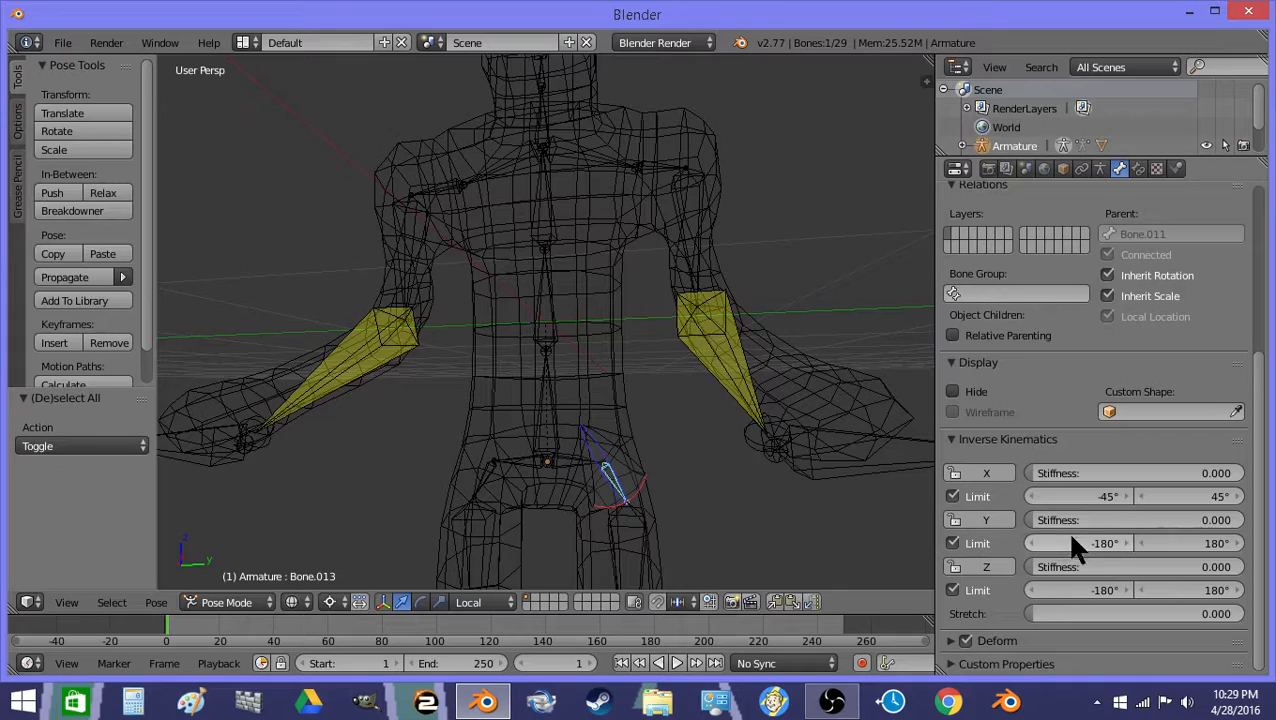
type("-90")
key("Tab")
type("90")
key("Return")
Step: Set the Z rotation limit of the +Y side hip bone to -90° to 90°
left_click(1064, 590)
type("-90")
key("Tab")
type("90")
key("Return")
Step: Try moving the +Y side foot target bone in solid shading to test the hip limits
scroll(676, 538, "down", 3)
scroll(650, 520, "down", 3)
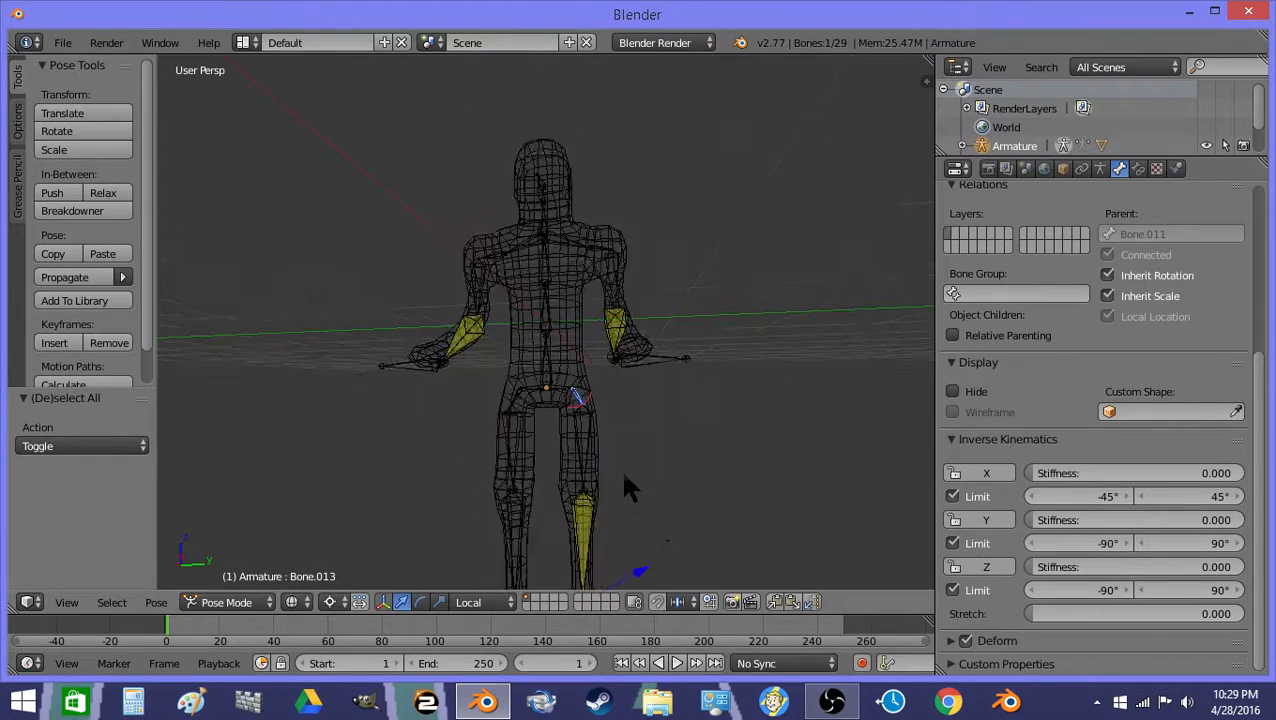
key("z")
right_click(578, 486)
key("g")
right_click(577, 483)
Step: Enable the Z IK limit on the +Y side shin bone and lock its X and Y axes
right_click(563, 462)
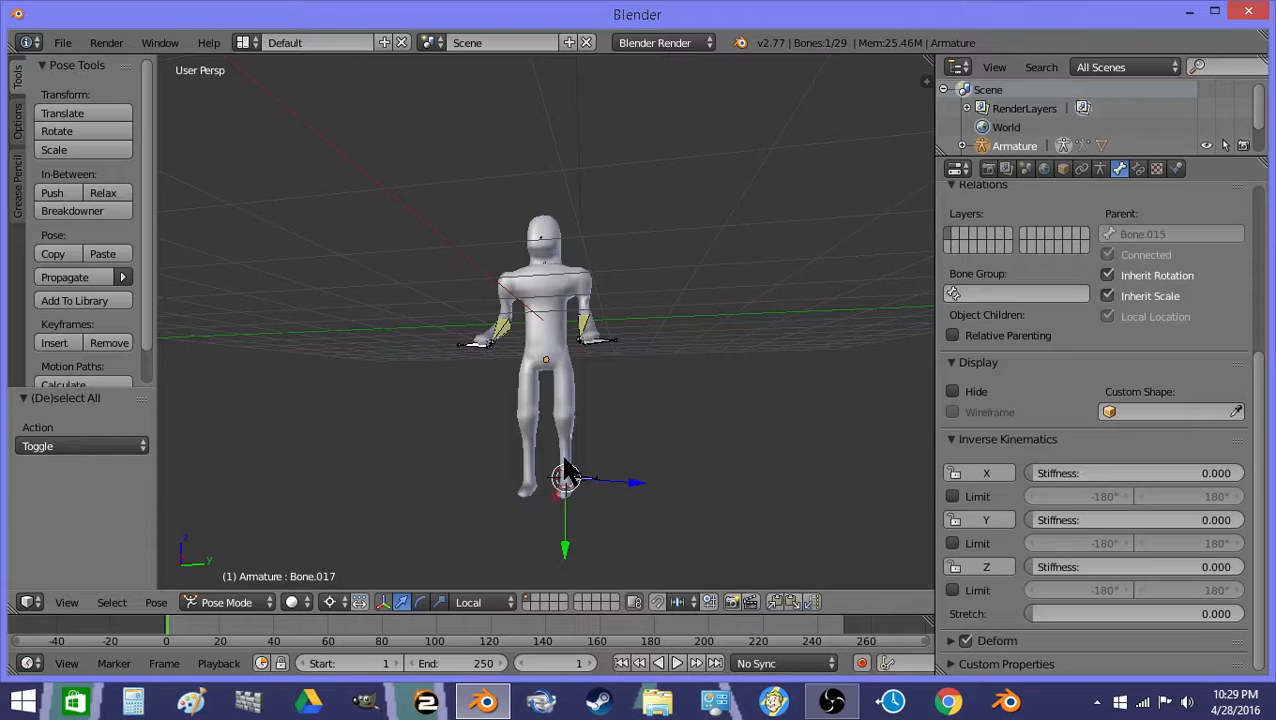
key("z")
scroll(720, 504, "up", 1)
middle_click_drag(720, 504, 482, 448)
scroll(600, 472, "up", 3)
middle_click_drag(600, 472, 1044, 572)
scroll(620, 515, "down", 2)
middle_click_drag(608, 520, 608, 448)
left_click(976, 588)
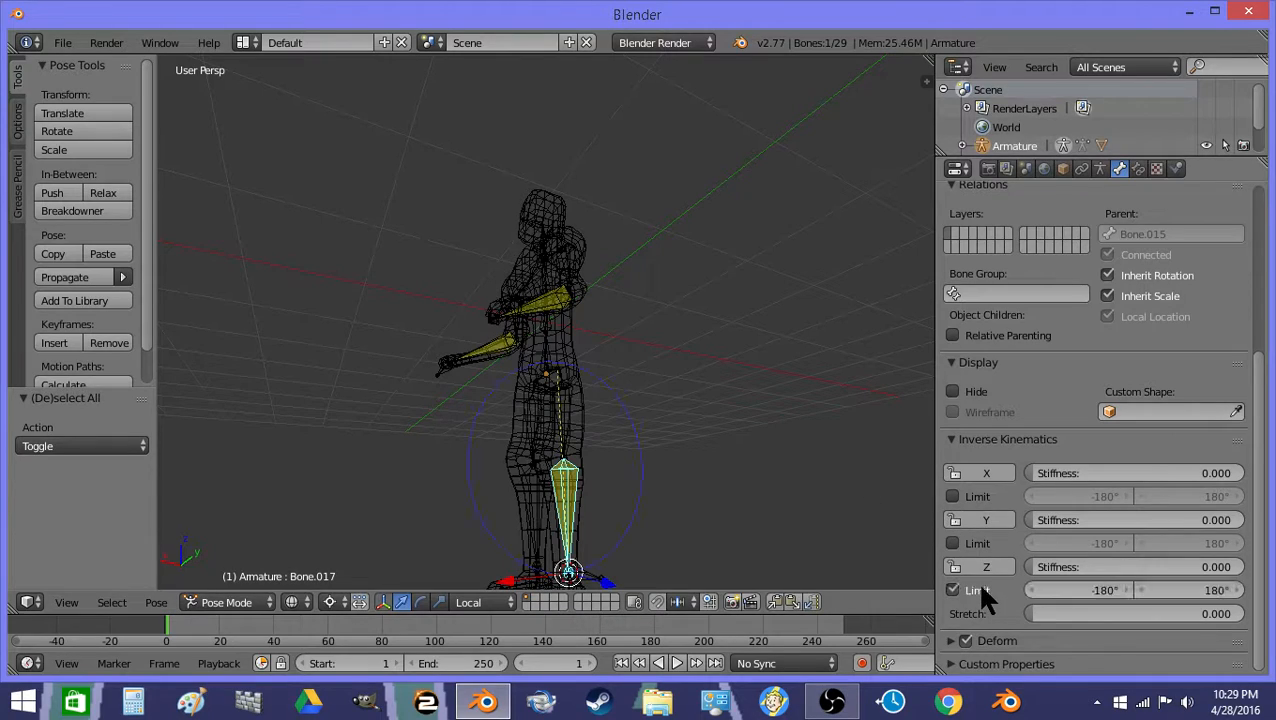
left_click(975, 542)
left_click(975, 542)
left_click(991, 519)
left_click(987, 473)
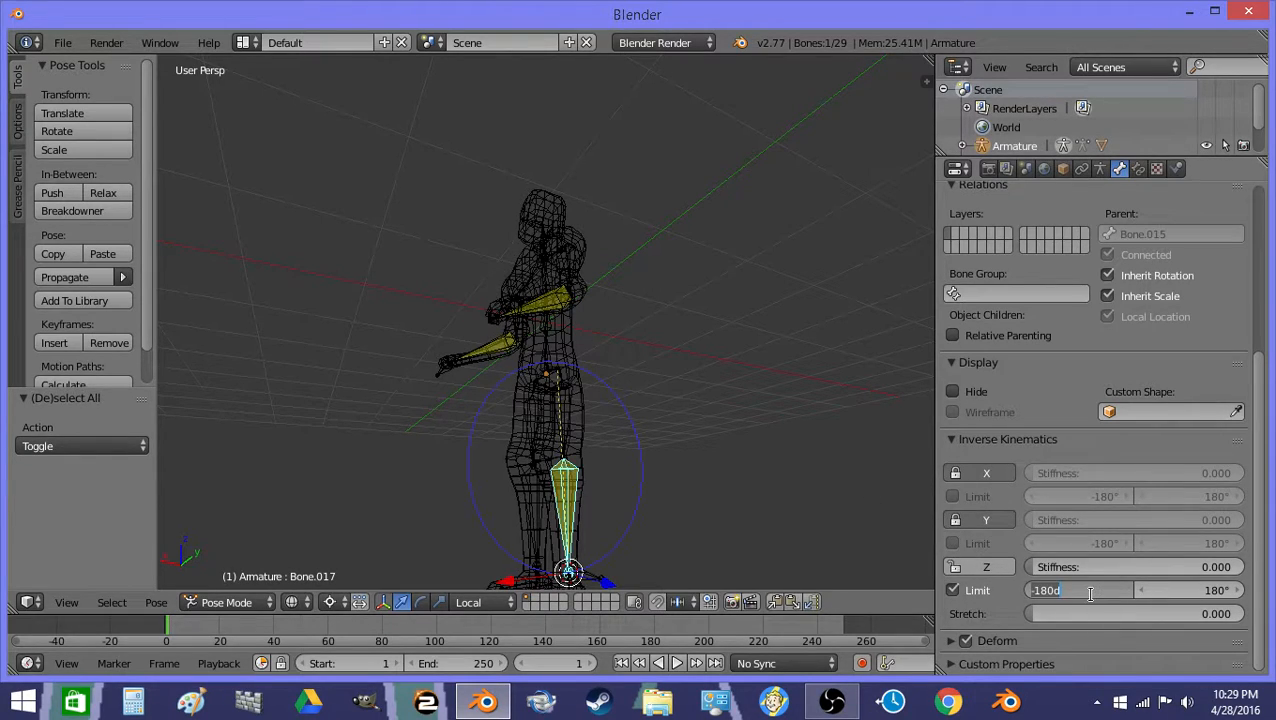
Step: Set the Z rotation limit of the +Y side shin bone to -90° to 110°
key("Tab")
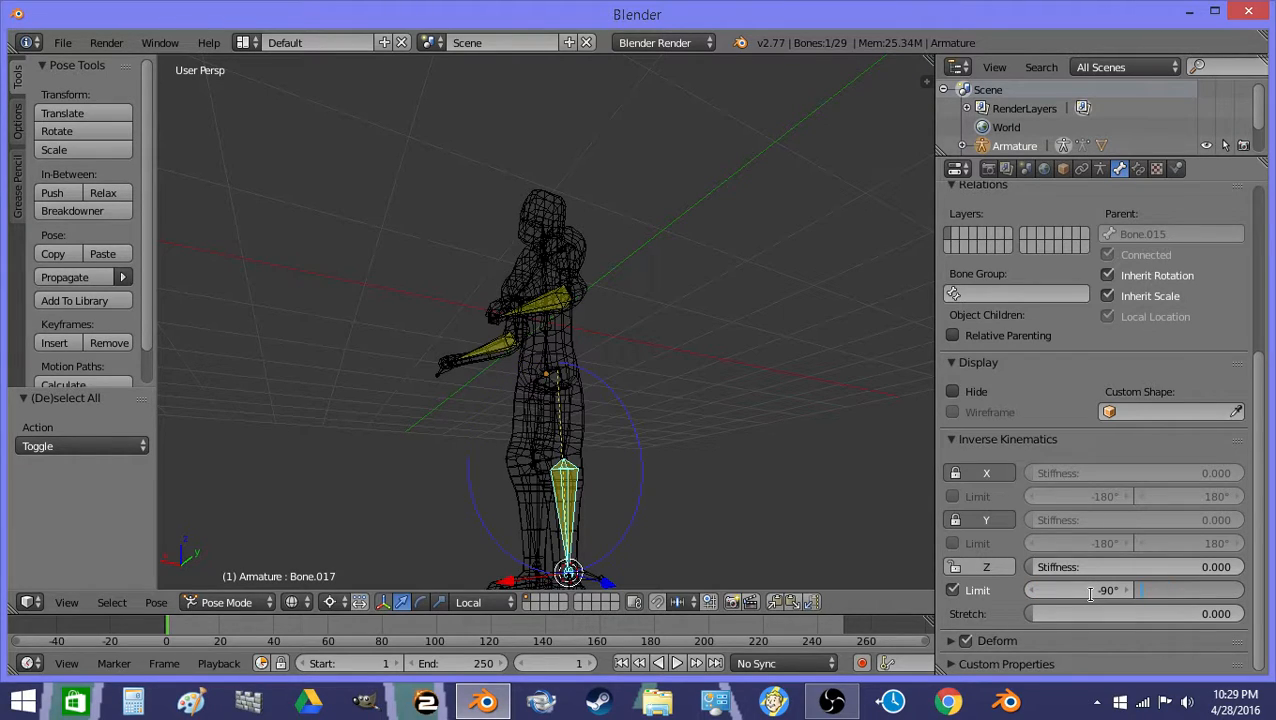
type("110")
key("Return")
left_click(1088, 590)
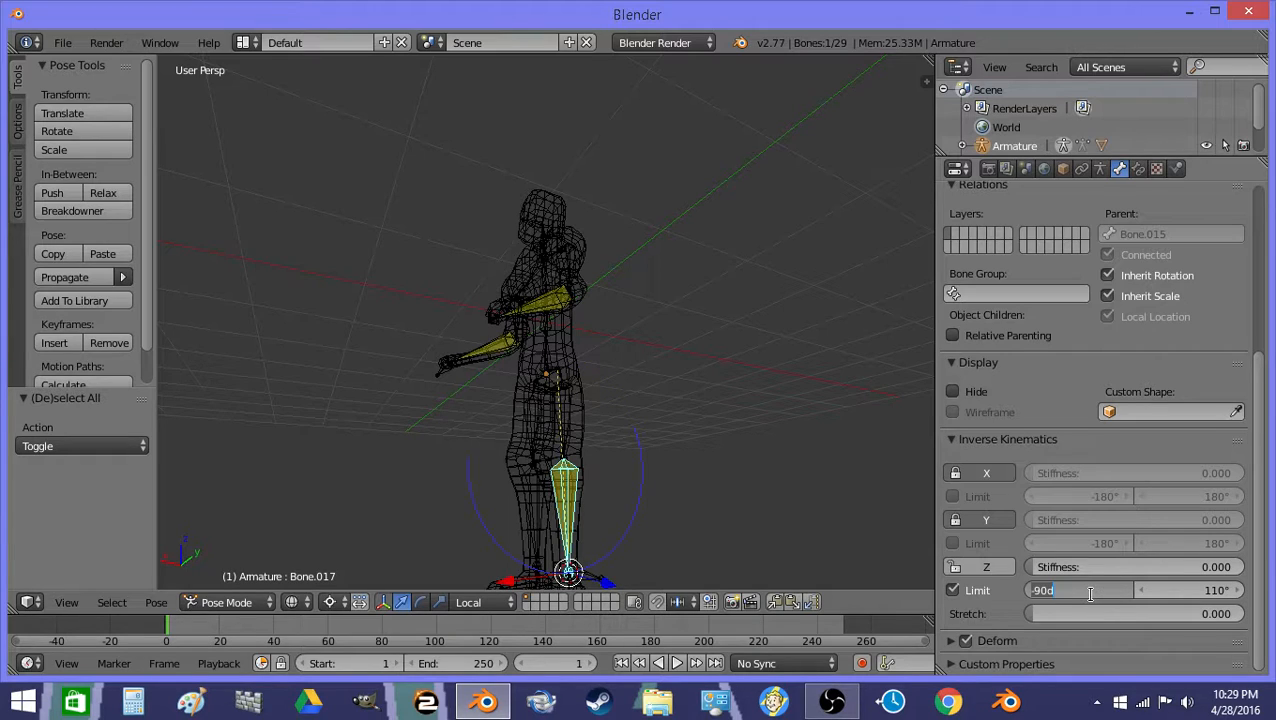
Step: Switch the armature to Edit Mode
scroll(610, 352, "down", 4)
scroll(568, 392, "up", 1)
middle_click_drag(530, 438, 507, 481)
scroll(502, 476, "up", 2)
key("Tab")
right_click(545, 452)
middle_click_drag(599, 466, 621, 472)
key("g")
key("x")
right_click(614, 472)
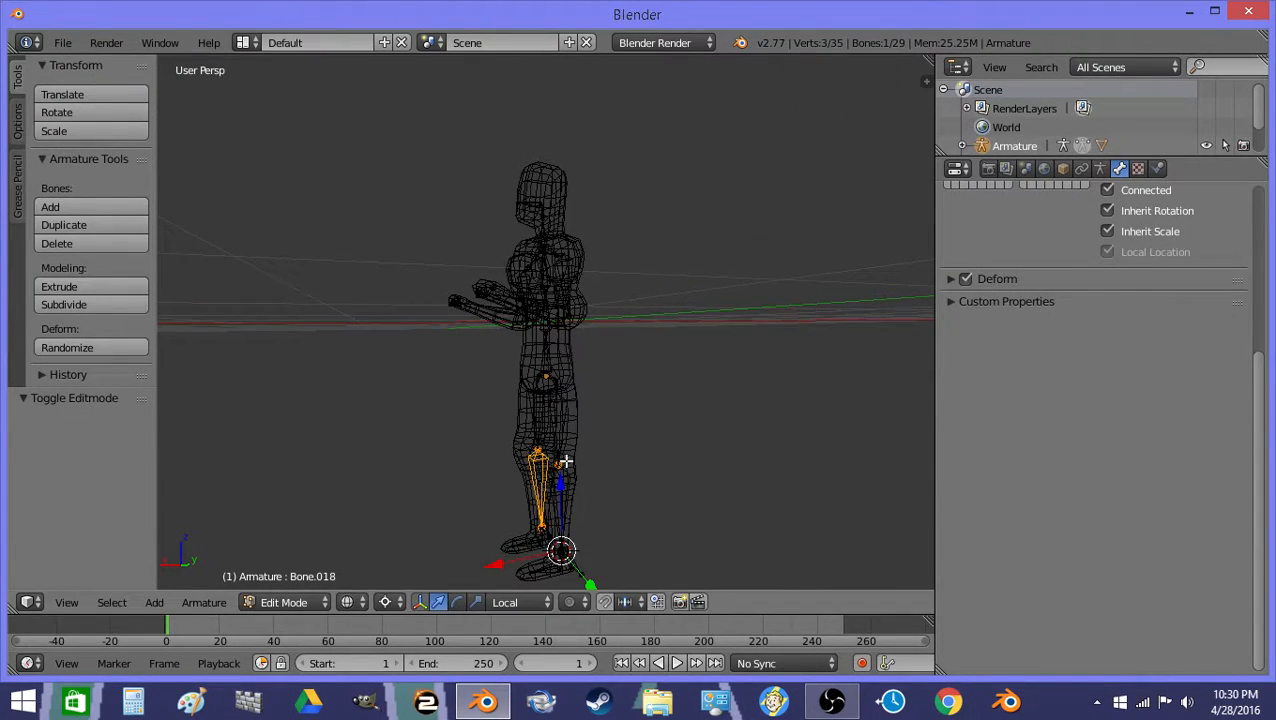
Step: Move both knee joints about 0.1 along the global X axis and return to Pose Mode
key("a")
right_click(545, 453)
right_click(538, 446)
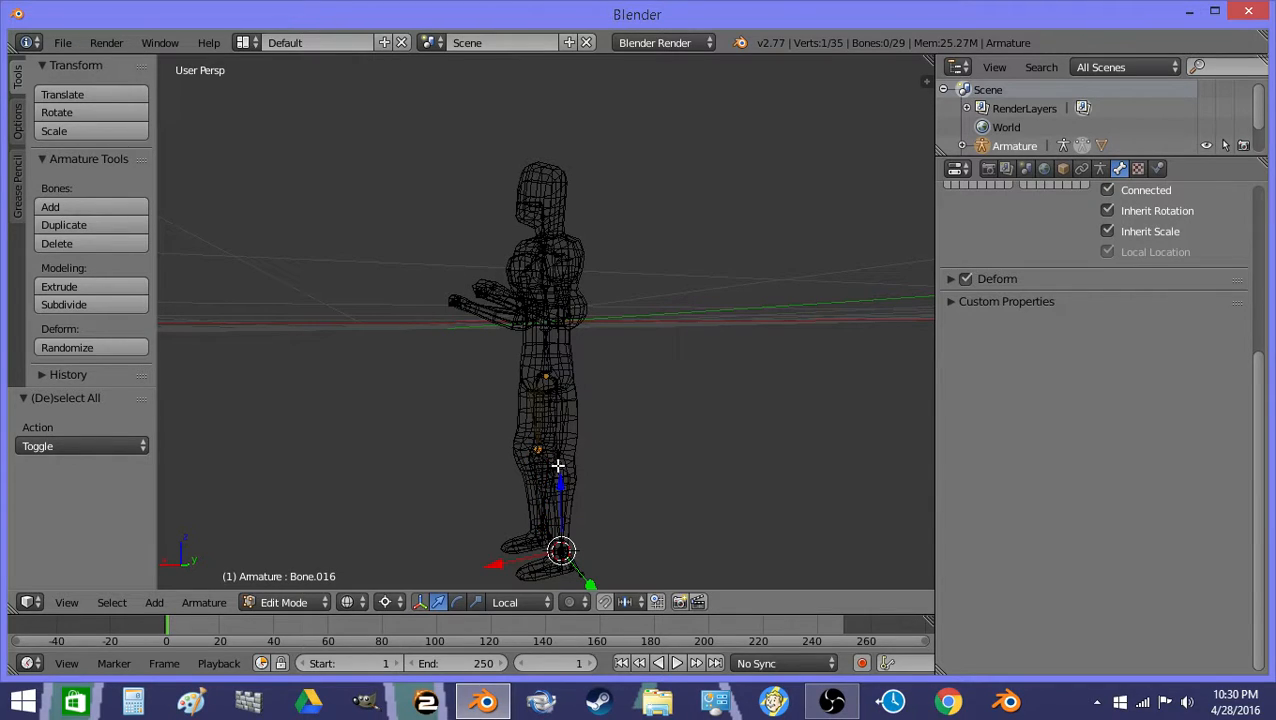
key("g")
key("y")
key("x")
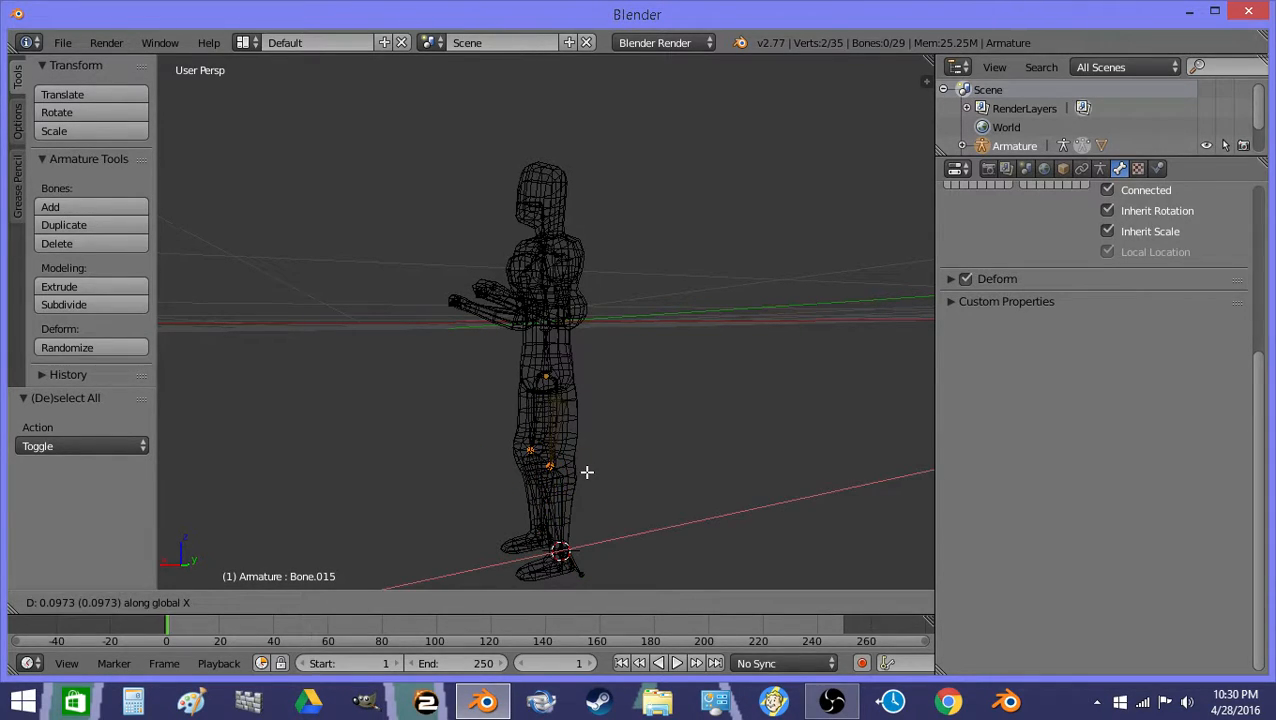
left_click(587, 472)
key("Tab")
Step: Try moving the +Y side foot target bone freely to test how the knee bends
key("z")
middle_click_drag(607, 476, 584, 484)
key("z")
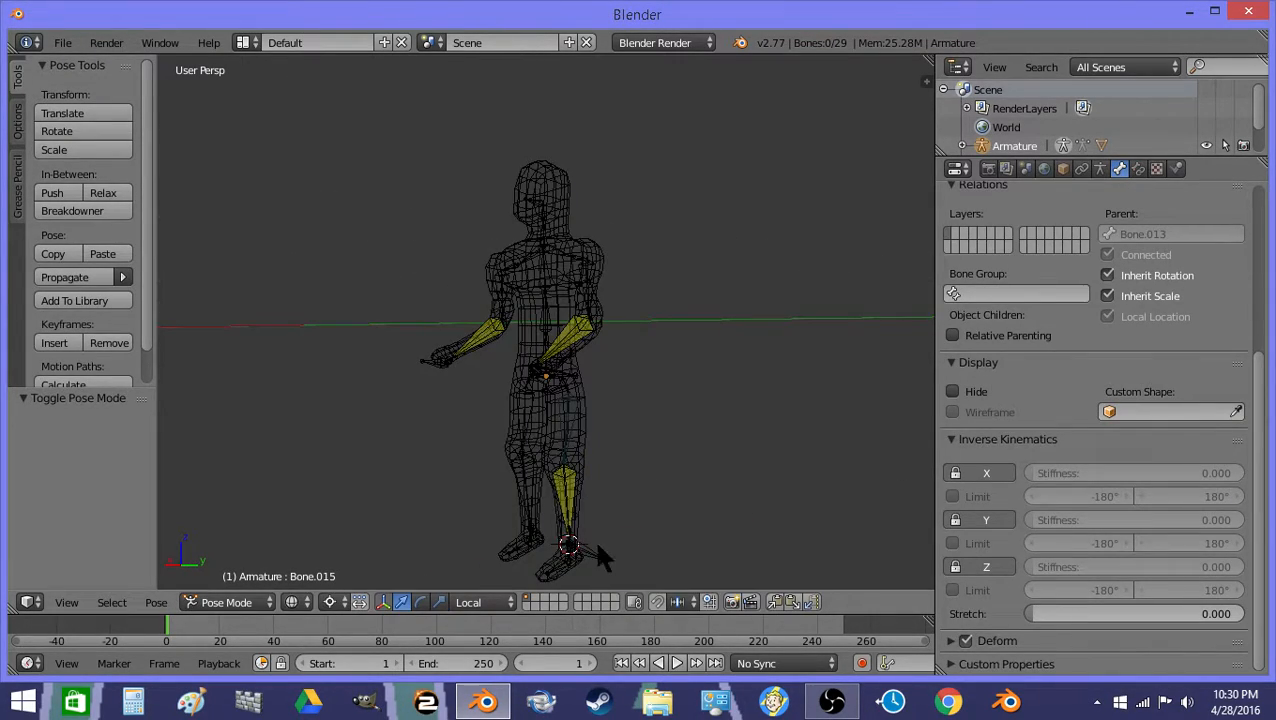
right_click(595, 545)
key("g")
right_click(602, 493)
Step: Try moving the +Y side foot target bone along the Z axis in a shaded view
key("z")
left_click(308, 600)
left_click(328, 521)
key("g")
key("z")
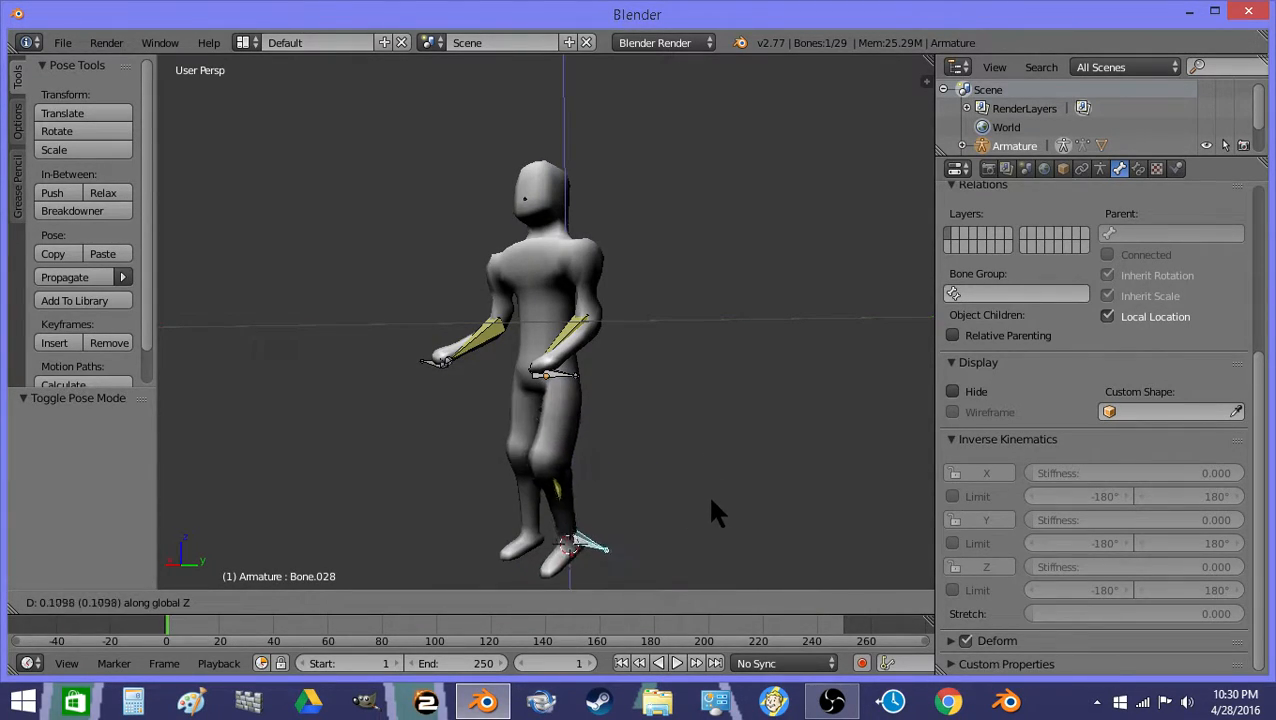
right_click(713, 520)
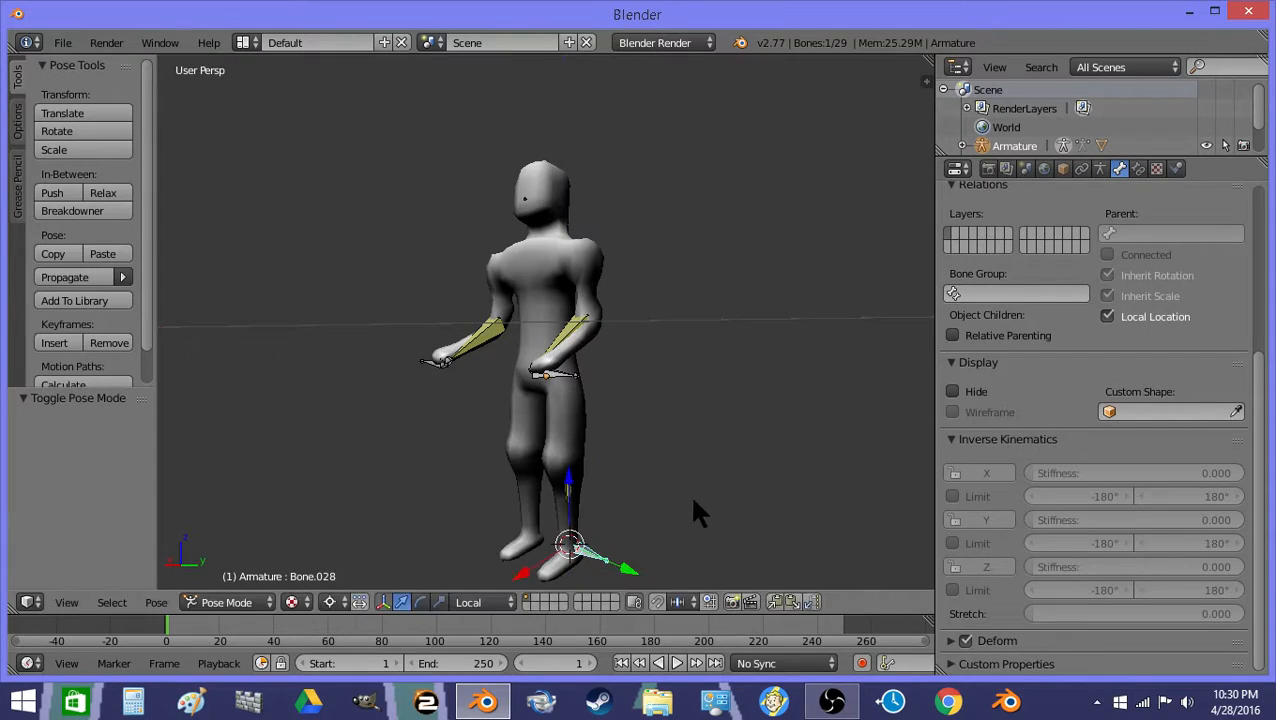
Step: Snap the 3D cursor to the ankle end of the -Y side shin bone in Edit Mode
key("z")
middle_click_drag(335, 512, 497, 516)
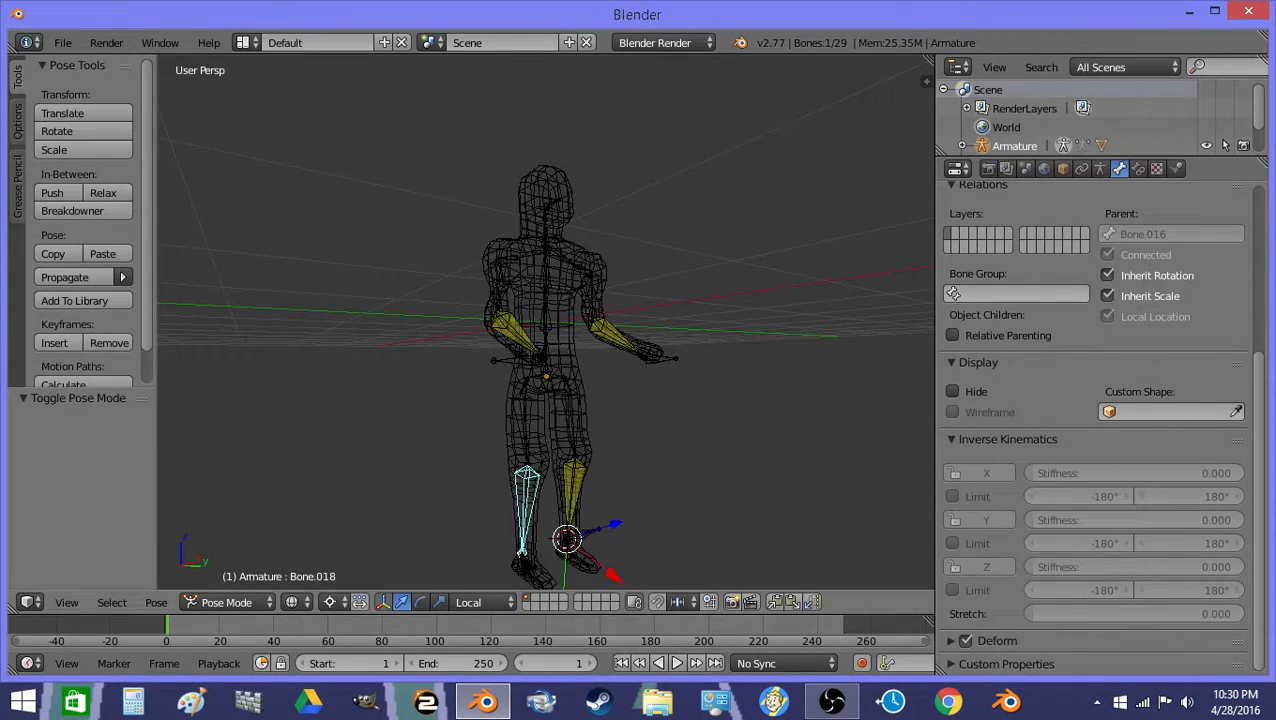
left_click(218, 600)
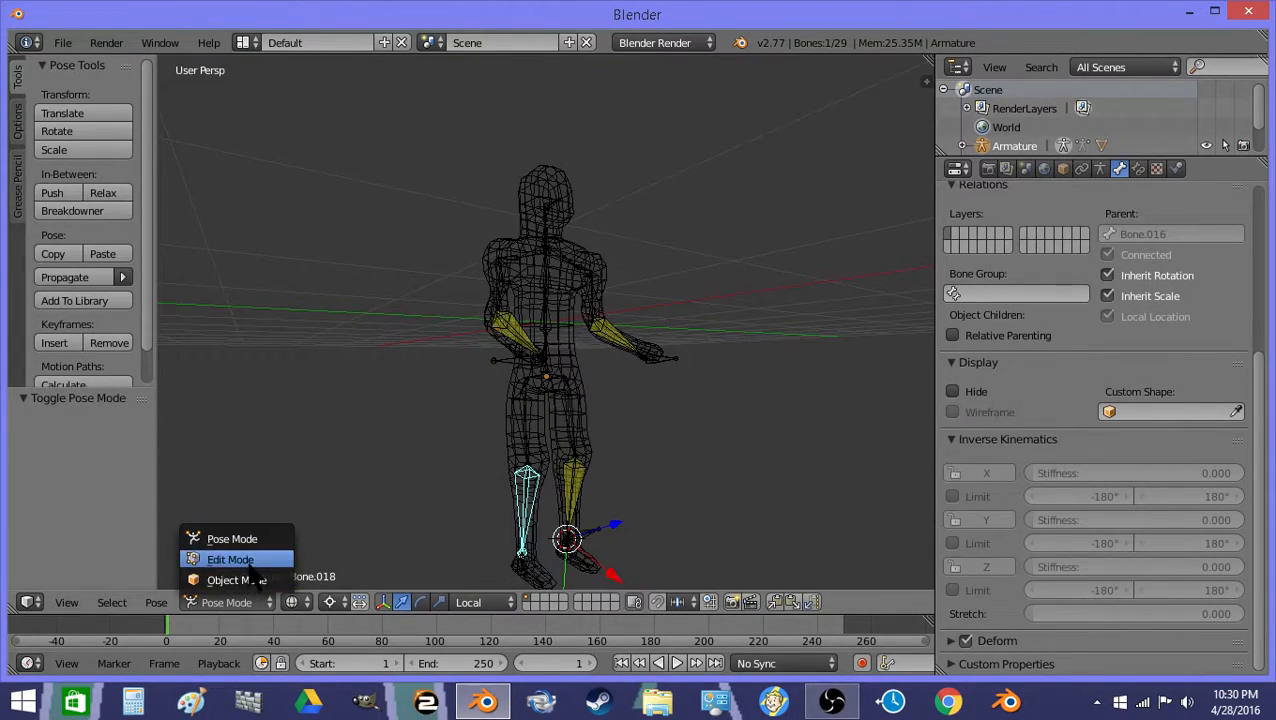
left_click(230, 561)
key("shift+s")
left_click(513, 562)
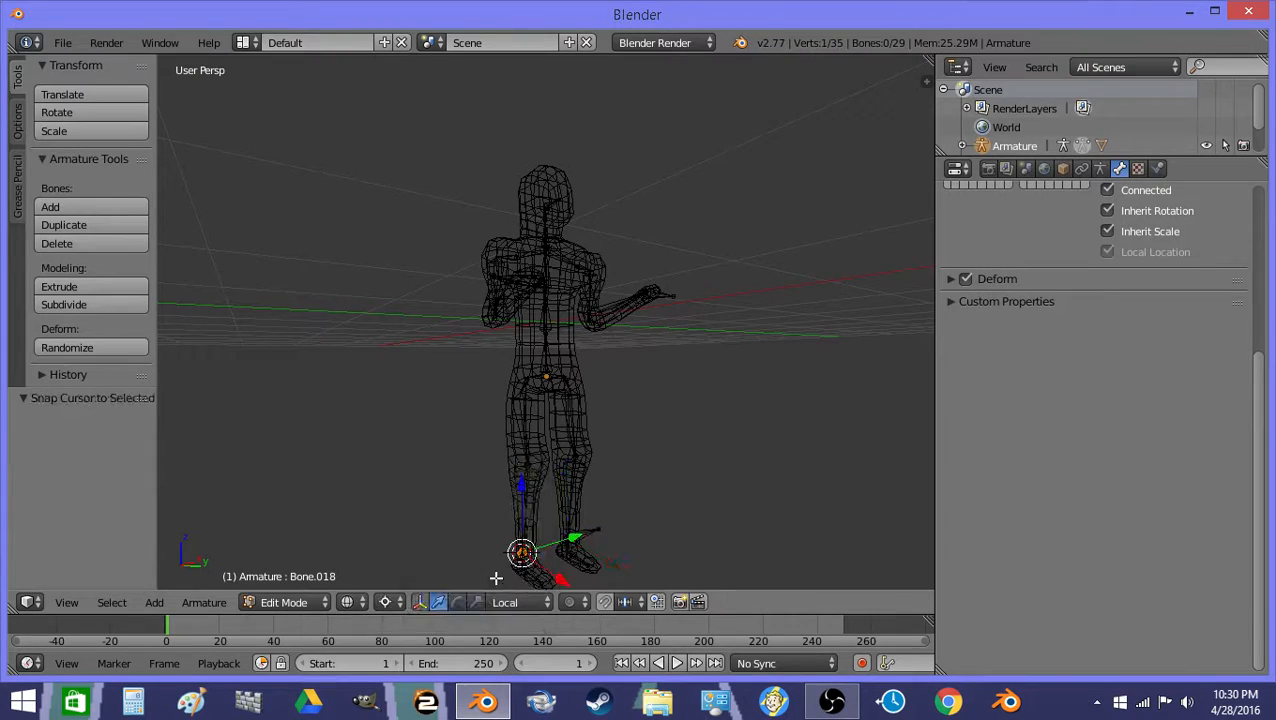
Step: Add a bone at the -Y side ankle and move its tip -1 along Z and -0.5 along Y
left_click(155, 602)
left_click(190, 580)
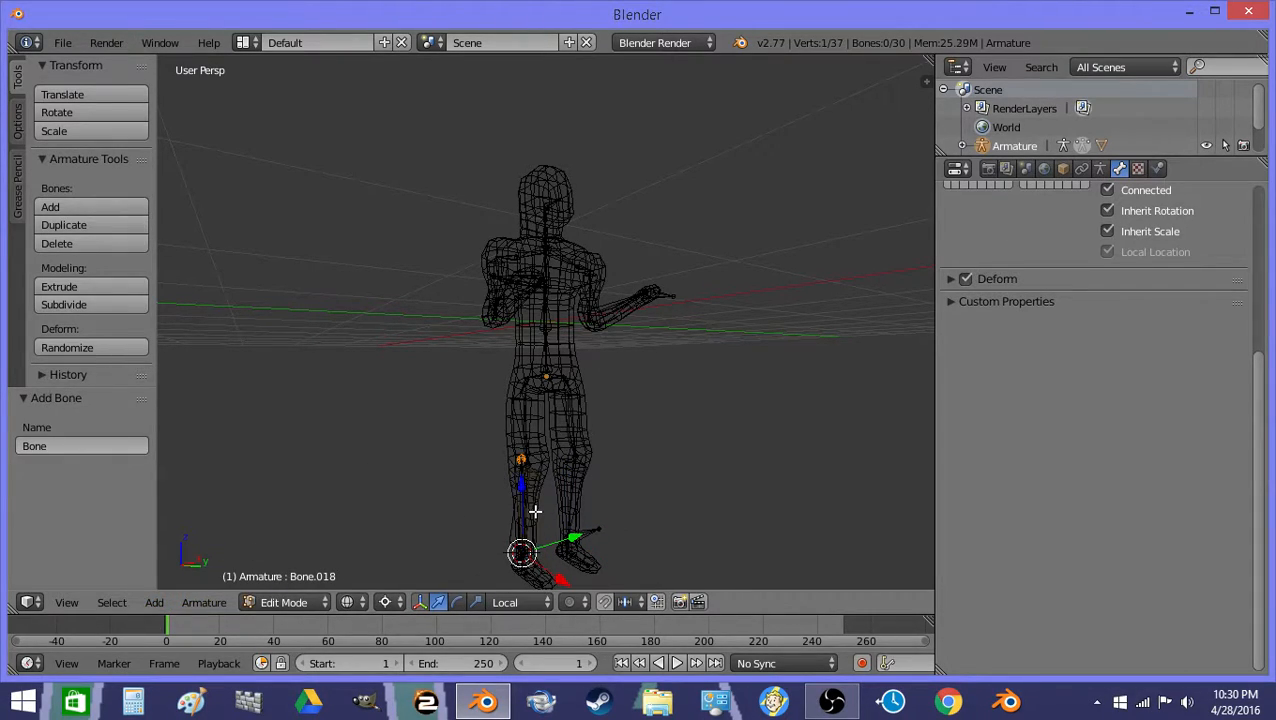
key("g")
key("z")
key("Return")
key("g")
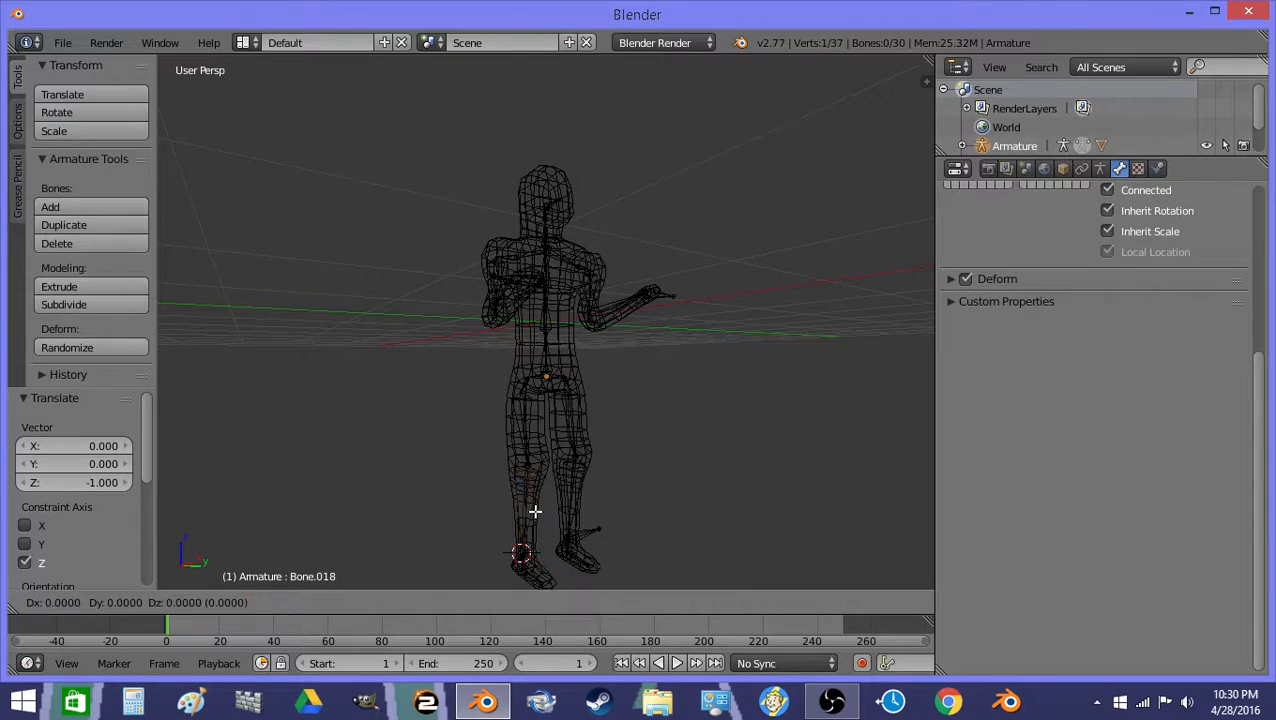
key("y")
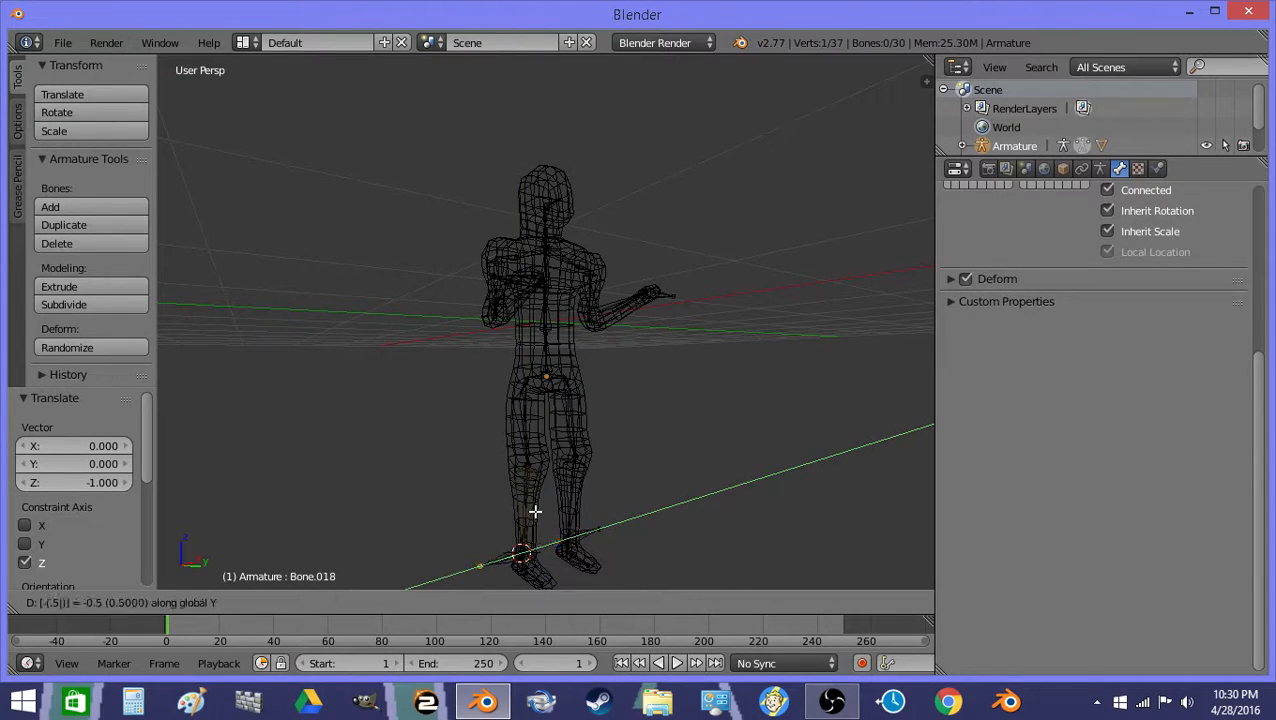
key("Return")
Step: In Pose Mode, add an IK constraint to the -Y side shin bone with the new foot bone as its target
right_click(492, 555)
left_click(262, 602)
left_click(270, 530)
right_click(533, 520)
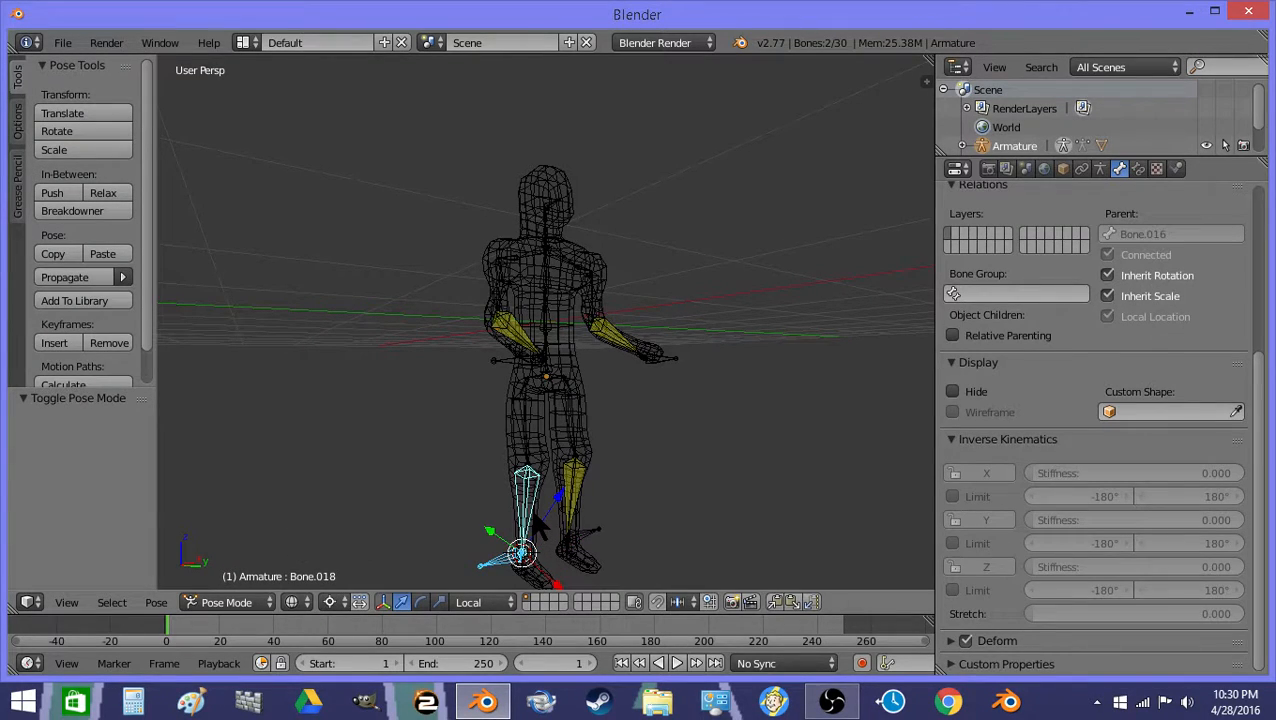
key("shift+i")
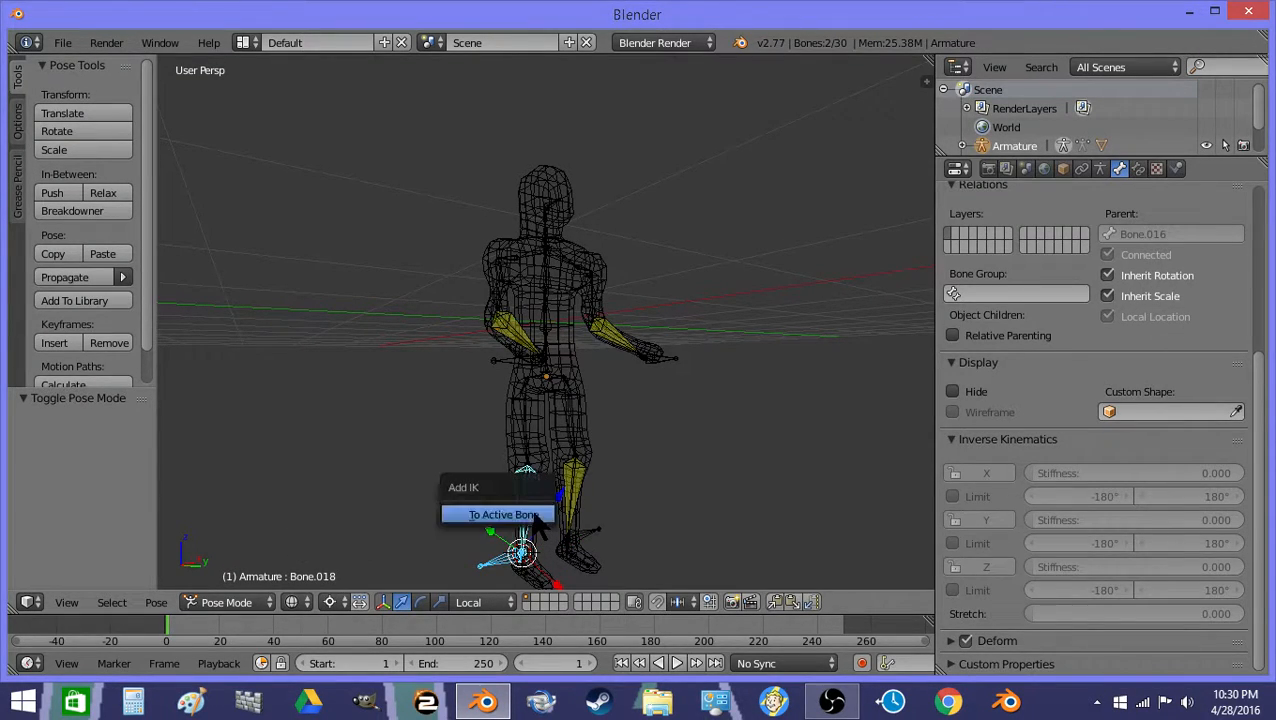
left_click(534, 515)
Step: Try moving the -Y side foot target bone to test the new IK constraint
key("a")
right_click(483, 563)
key("g")
right_click(528, 492)
Step: Set the chain length of the -Y side shin bone's IK constraint to 3
right_click(528, 496)
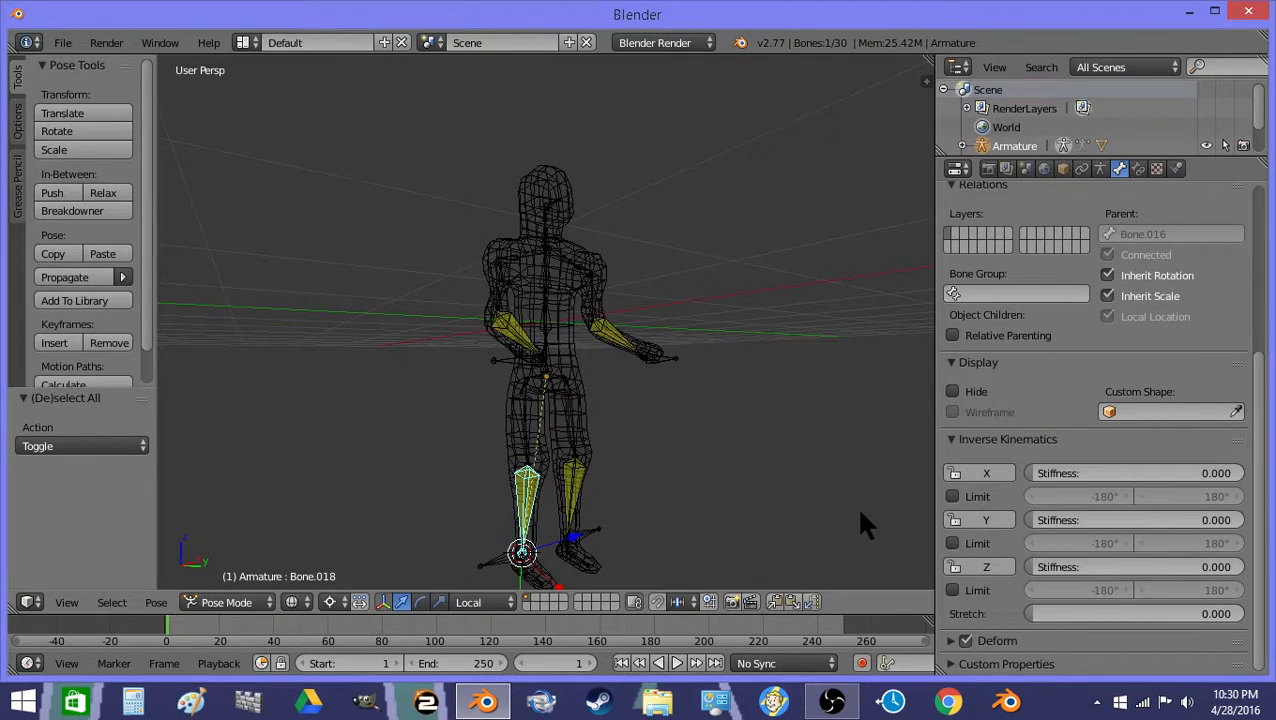
left_click(1138, 168)
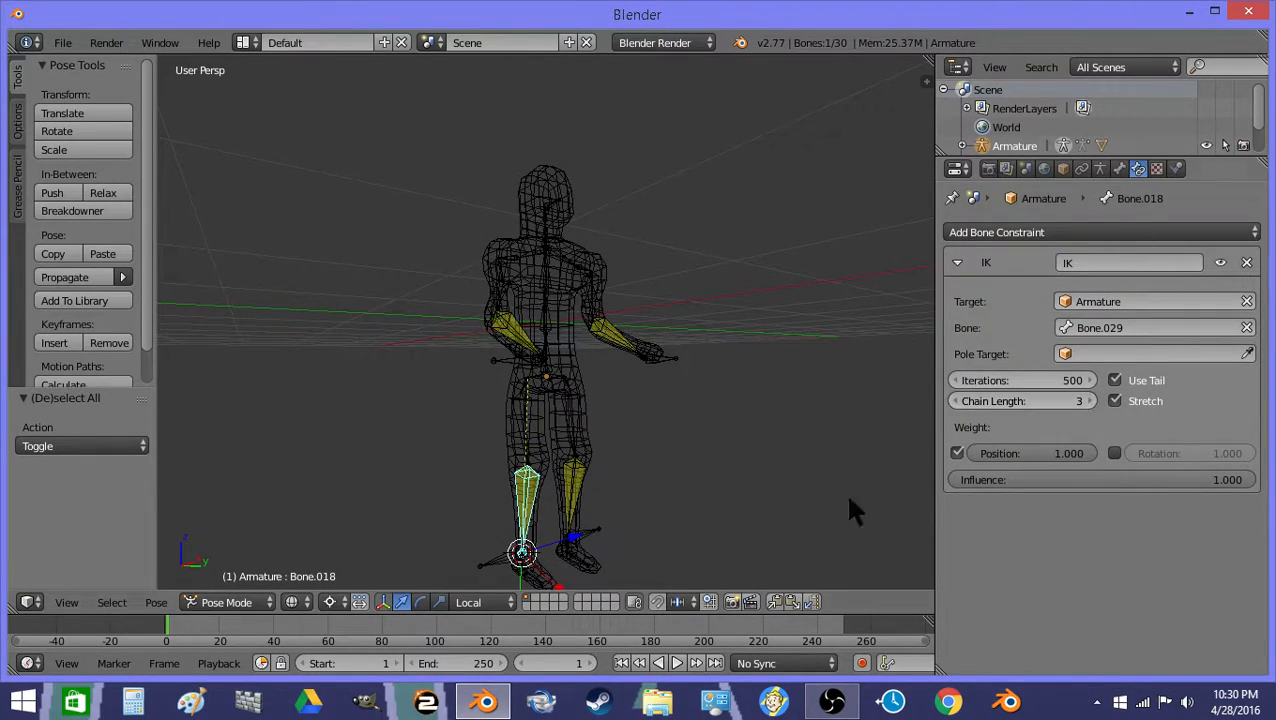
Step: Lock the X, Y and Z axes in the Inverse Kinematics settings of the -Y side thigh bone
right_click(522, 445)
left_click(1119, 169)
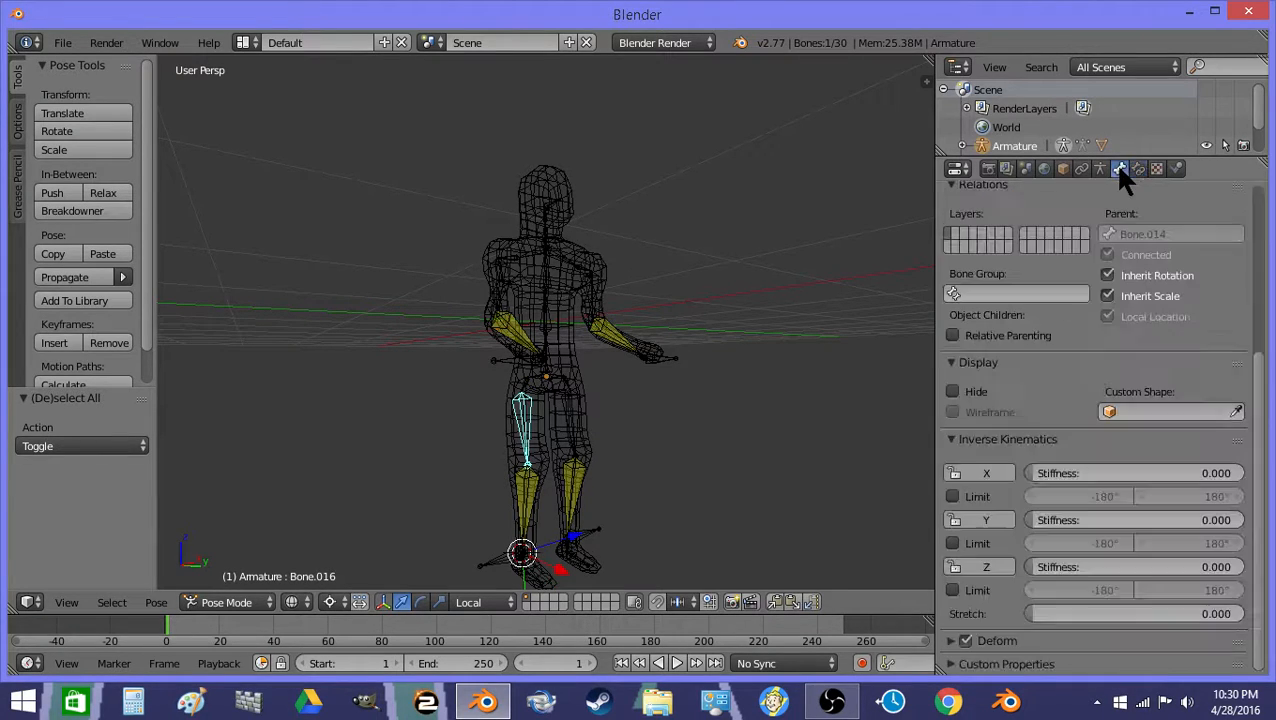
left_click(979, 475)
left_click(967, 518)
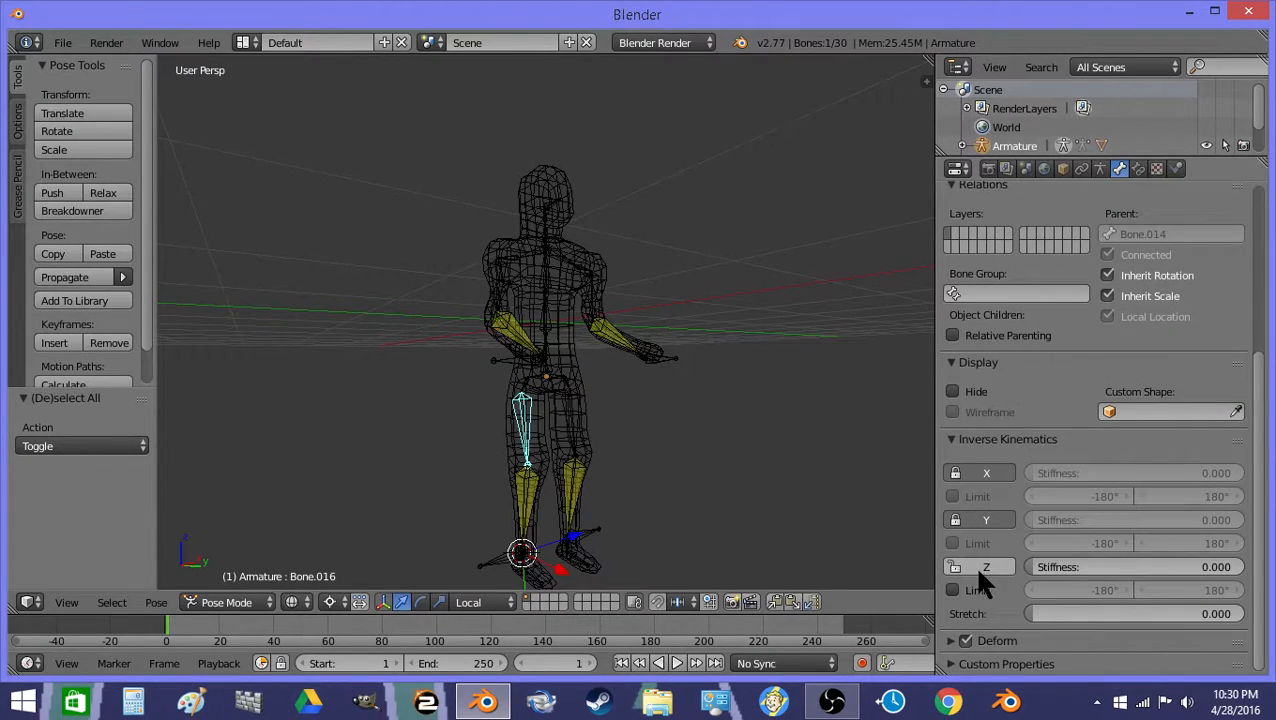
left_click(974, 565)
Step: Enable the X, Y and Z IK limits on the -Y side hip bone and set its X range to -45° to 45°
scroll(525, 430, "up", 2)
right_click(518, 415)
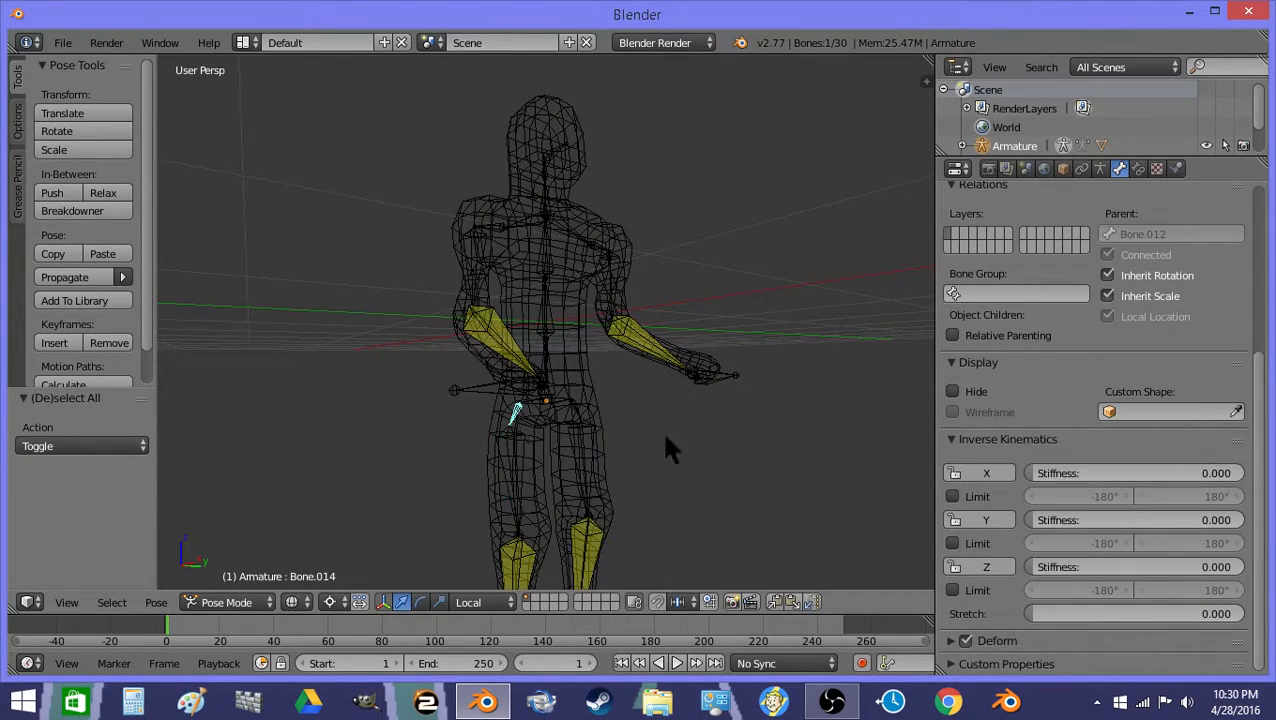
left_click(953, 497)
left_click(953, 543)
left_click(955, 590)
scroll(728, 493, "up", 5)
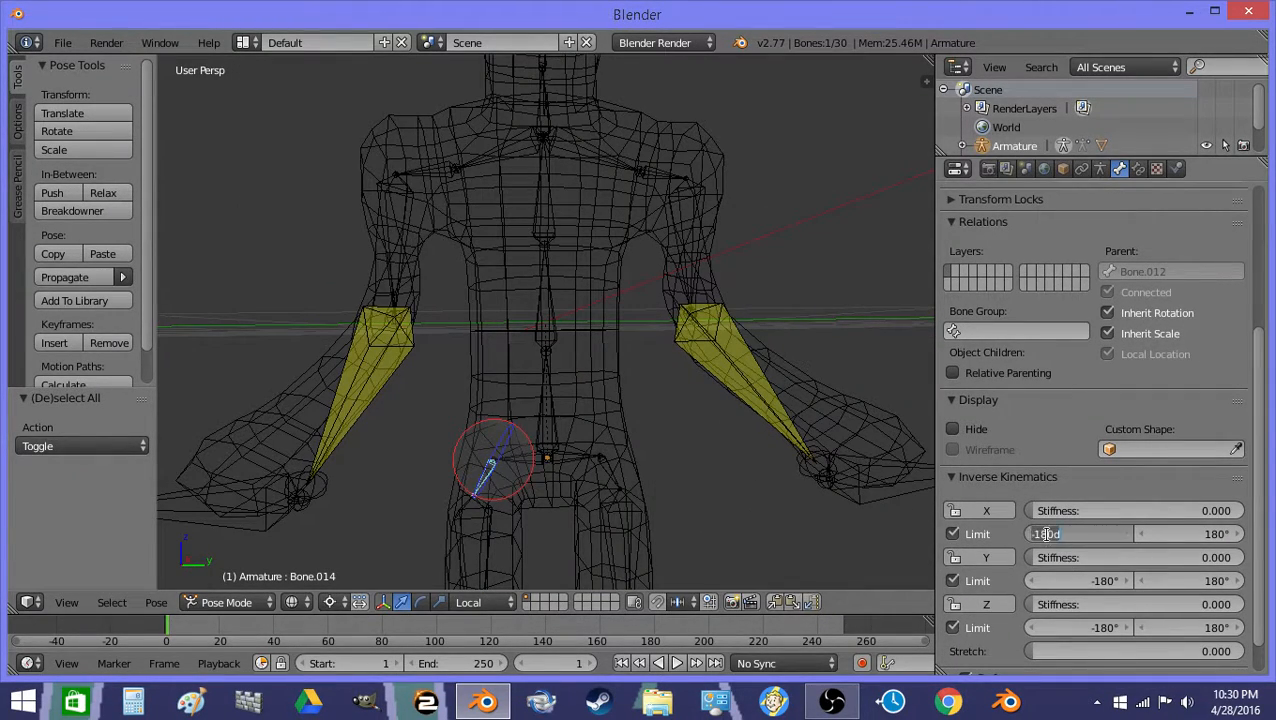
type("-45")
key("Tab")
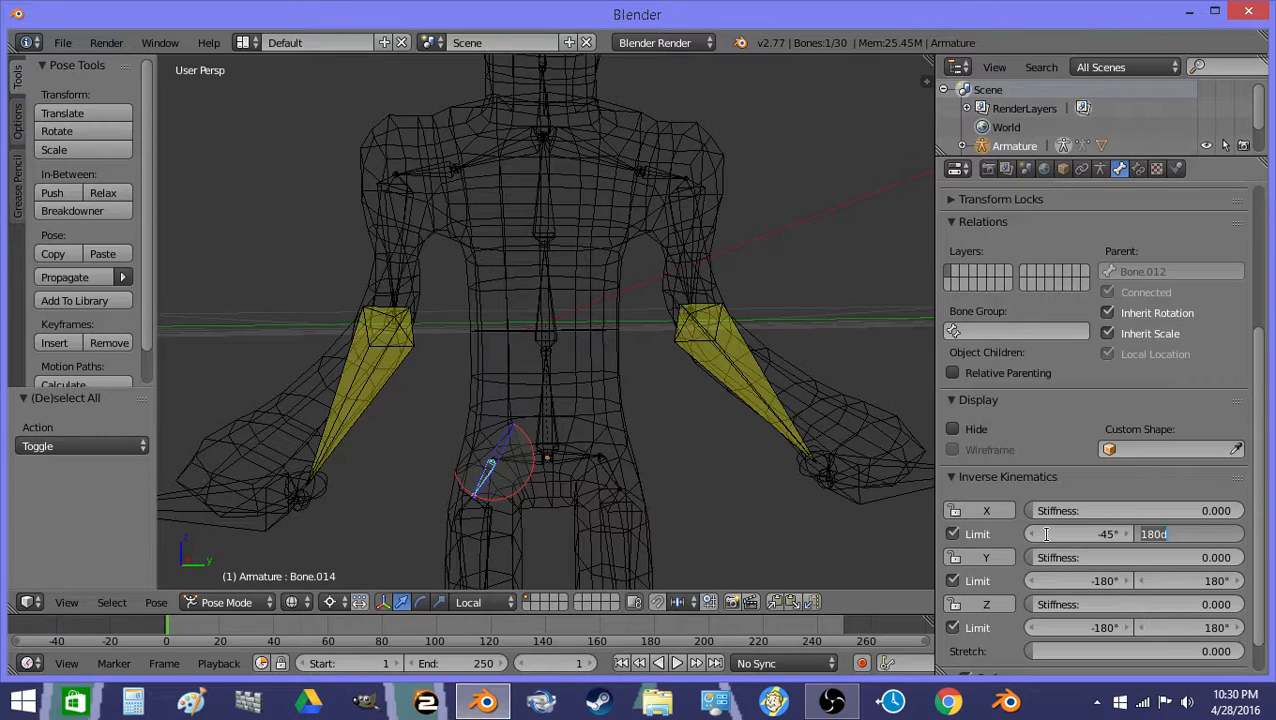
key("Return")
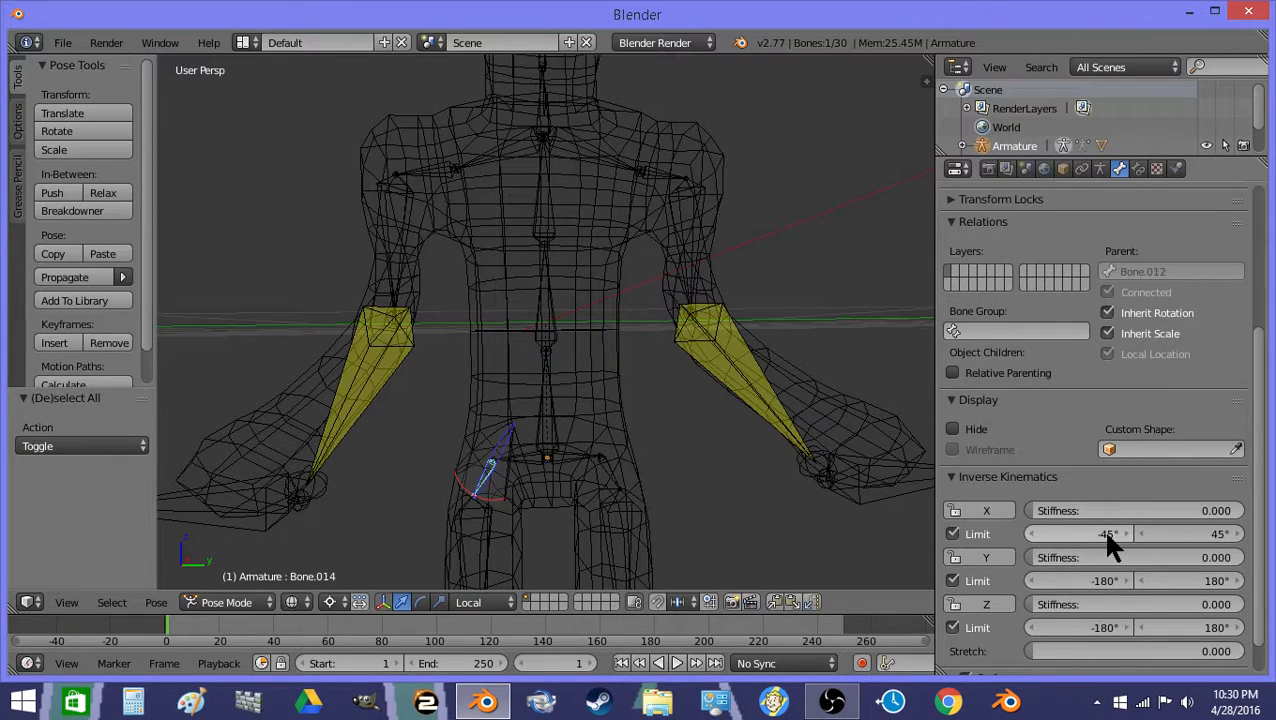
Step: Set the -Y side hip bone's IK limit ranges on Y and Z to -90° to 90°
left_click(1103, 577)
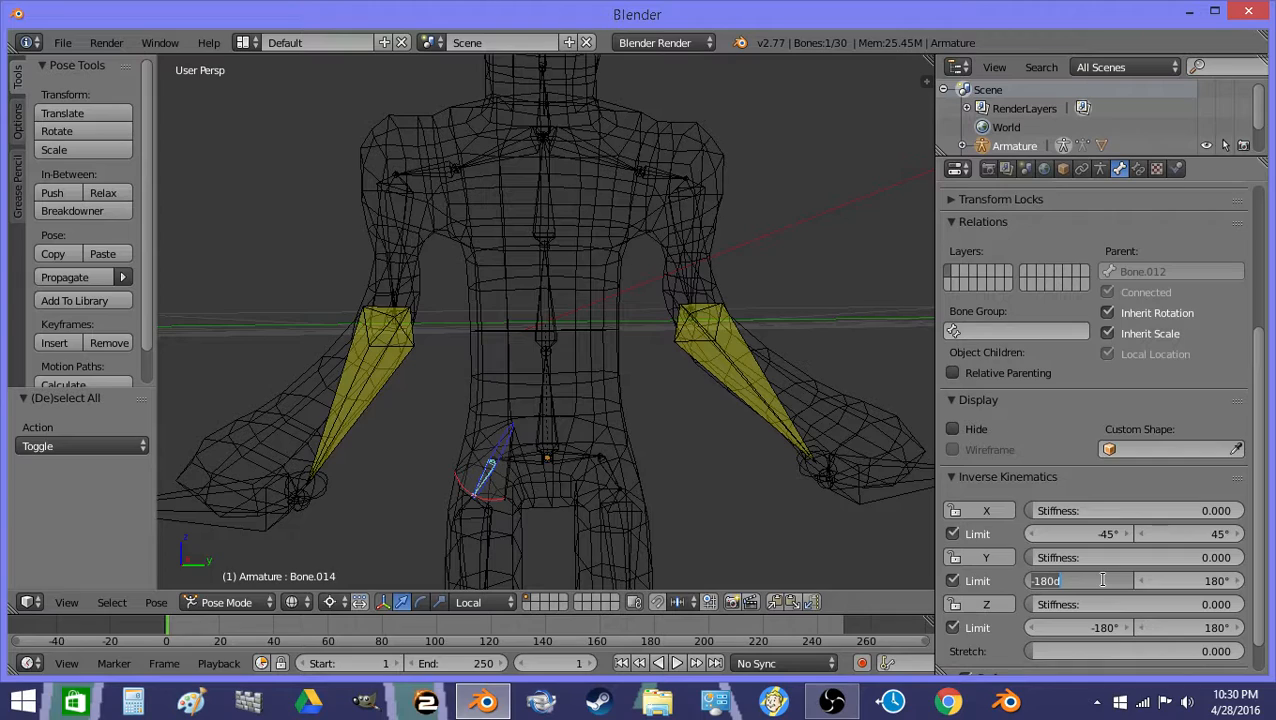
type("-90")
key("Tab")
type("90")
key("Return")
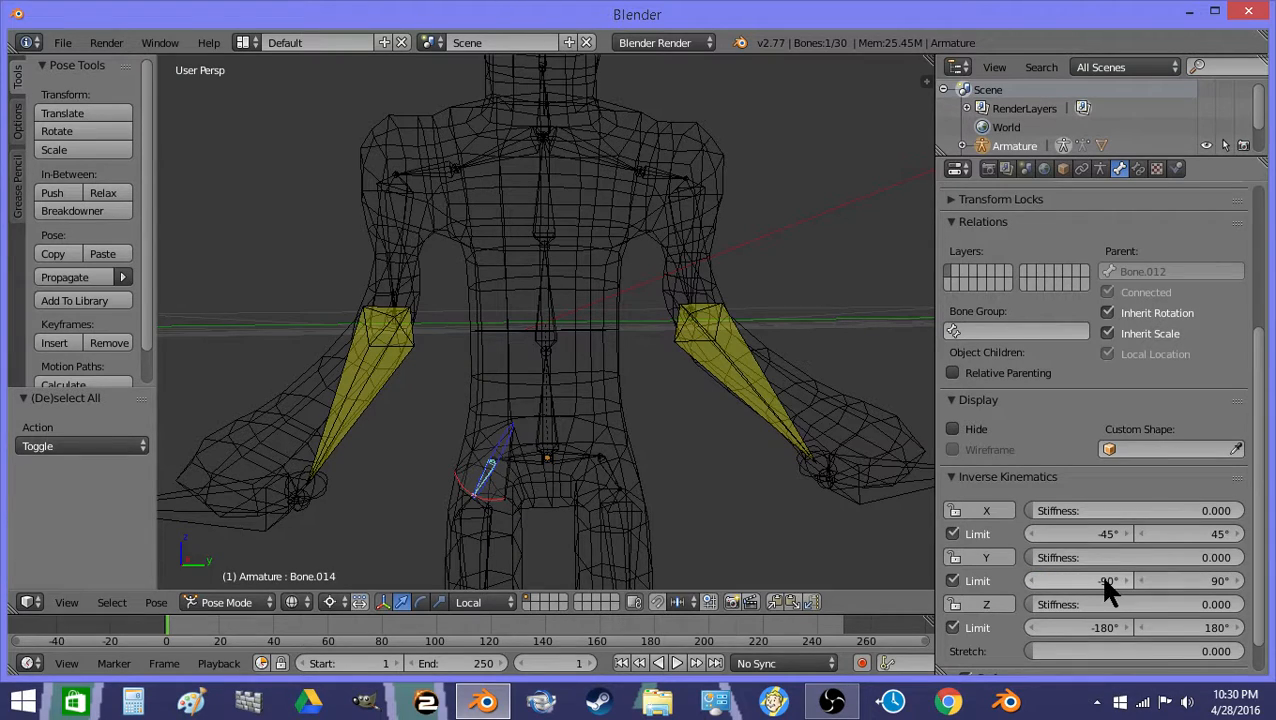
left_click(1085, 627)
type("-90")
key("Tab")
type("90")
key("Return")
Step: Try moving both foot target bones together in solid view, along global Z and freely, to test the leg IK
key("z")
middle_click_drag(592, 385, 490, 479)
right_click(588, 513)
right_click(587, 507)
key("g")
key("z")
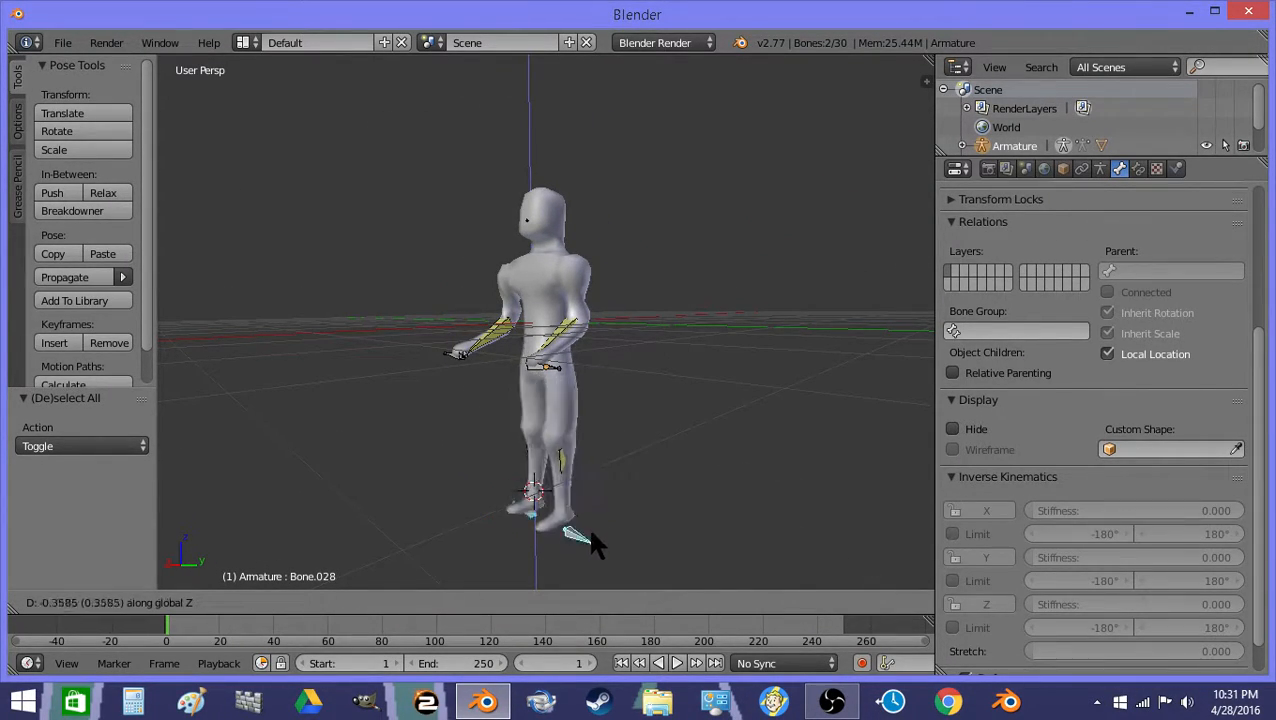
right_click(574, 476)
middle_click_drag(530, 413, 597, 422)
key("g")
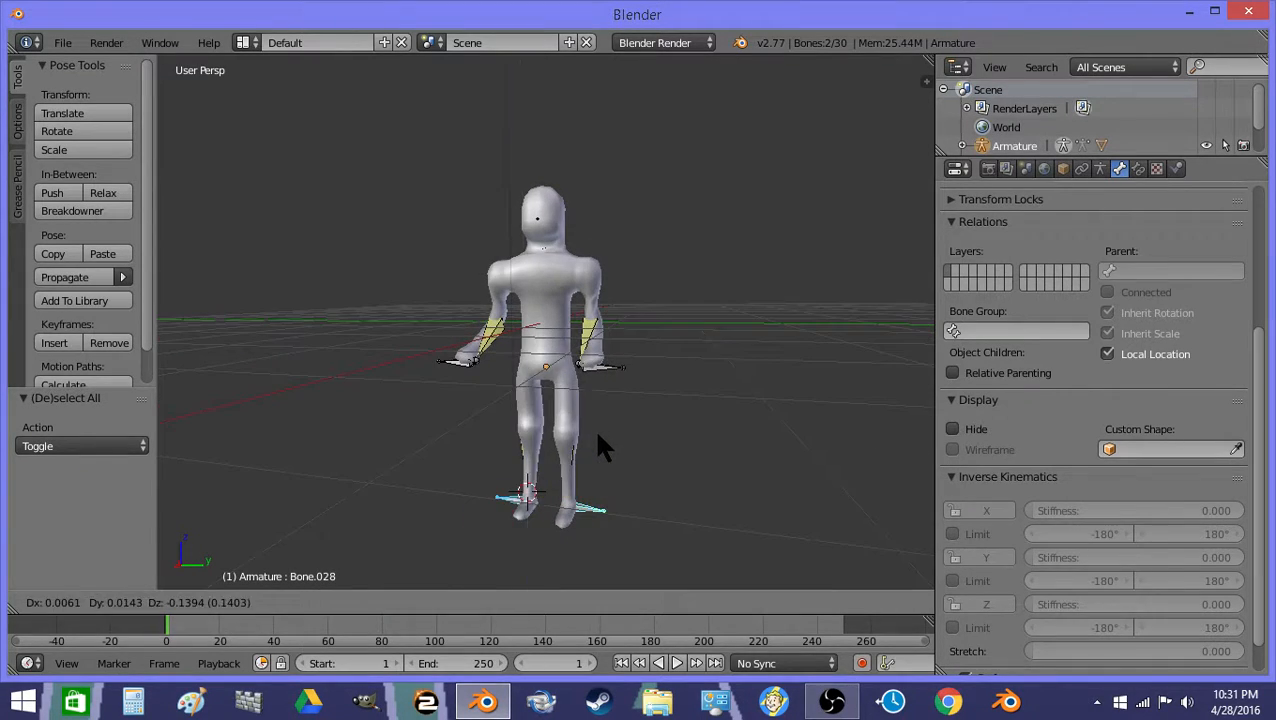
right_click(643, 348)
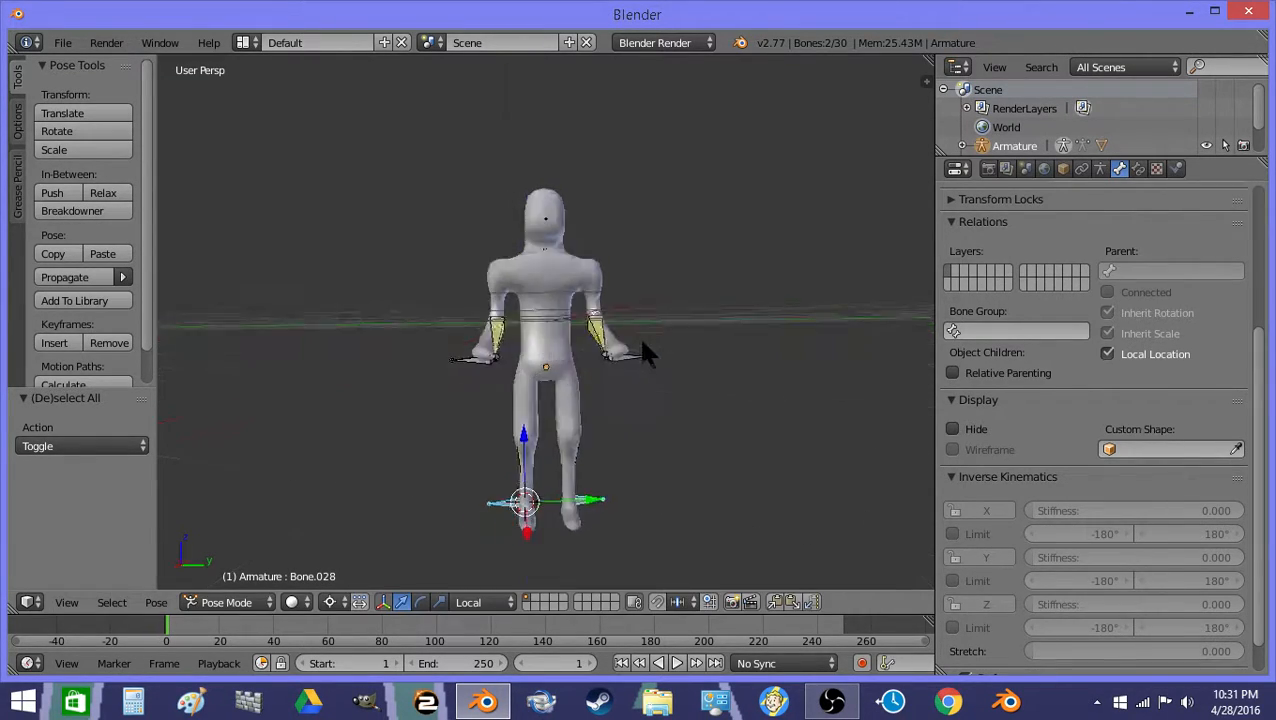
Step: Try moving both foot target bones along global Z in wireframe view, and return to solid shading
key("z")
key("g")
key("z")
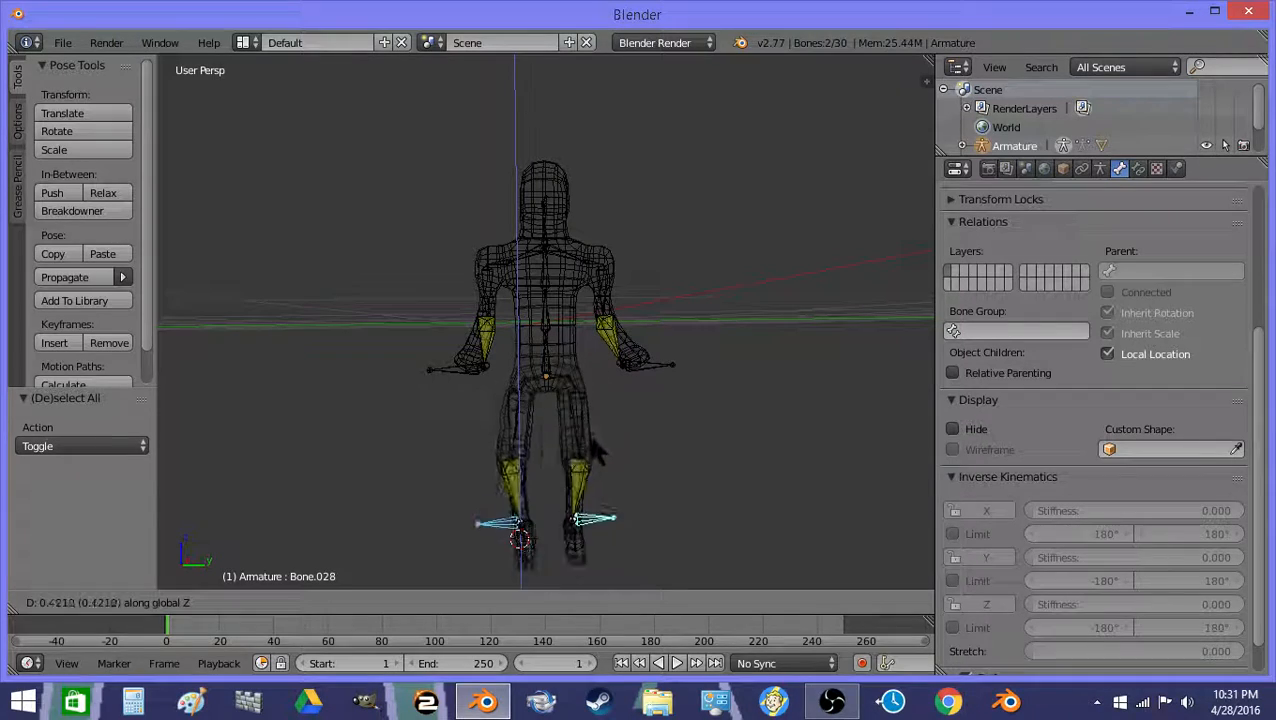
right_click(588, 430)
key("z")
middle_click_drag(595, 371, 604, 373)
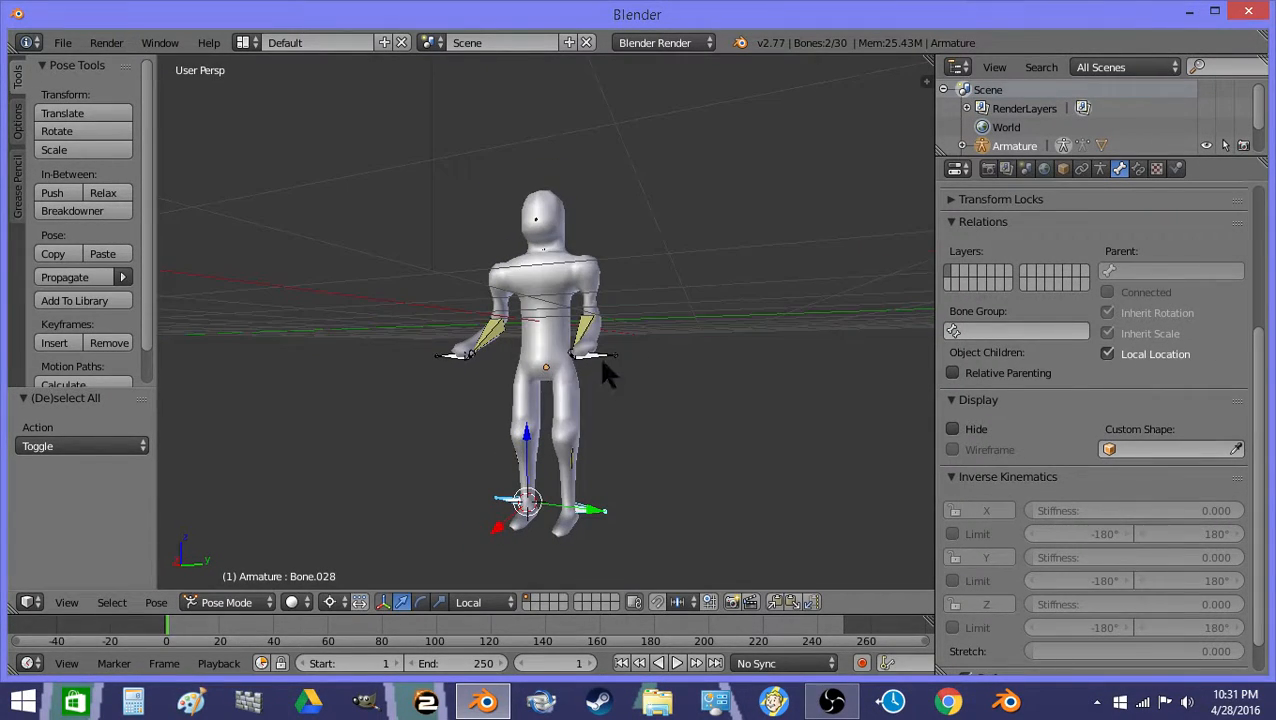
Step: Try moving both hand and both foot target bones together along global Z, freely and along global Y to test the full rig
key("g")
key("z")
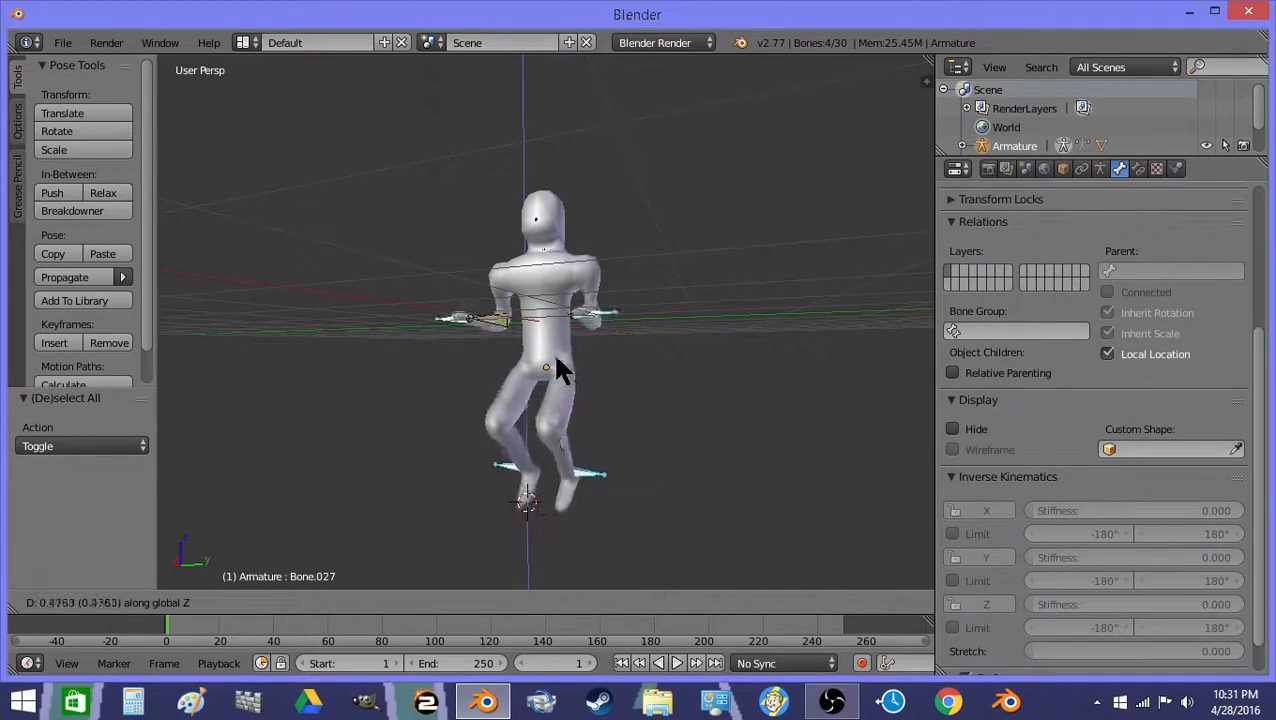
right_click(599, 346)
middle_click_drag(599, 346, 530, 350)
key("g")
right_click(632, 425)
key("g")
key("y")
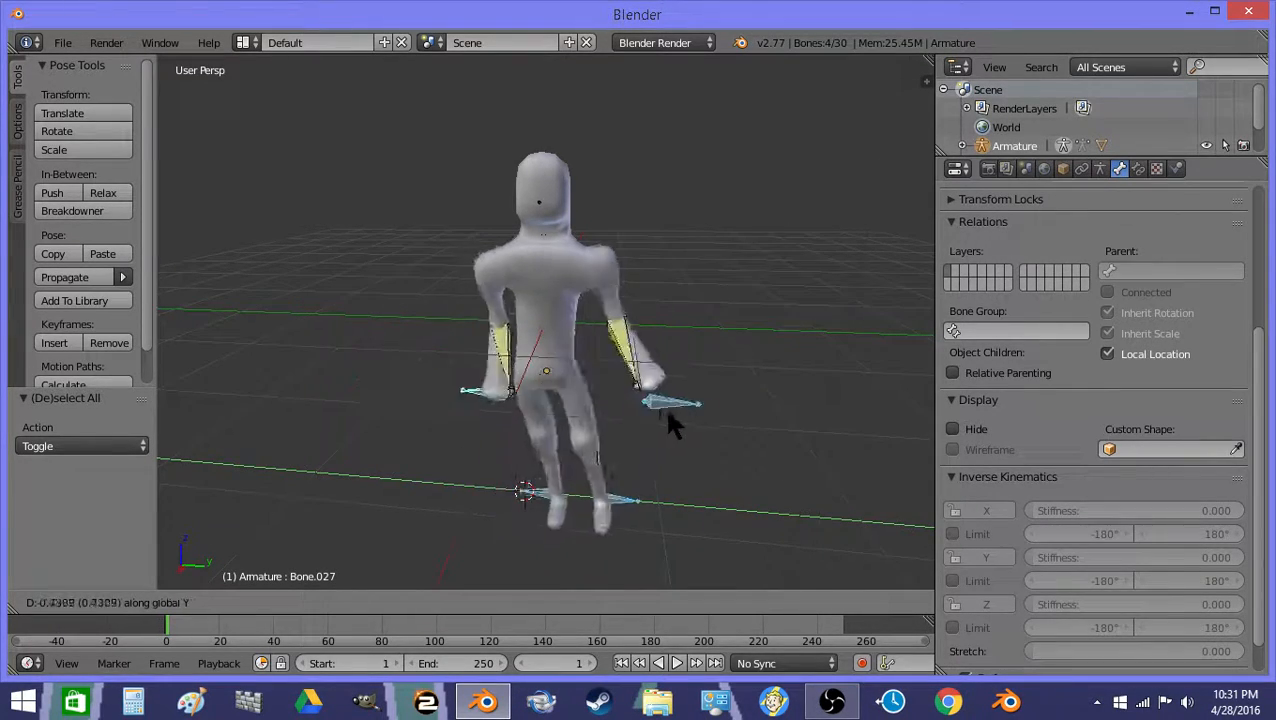
right_click(660, 405)
Step: Examine the head bones in wireframe view, select the forward-pointing face bone, and return to solid shading
middle_click_drag(631, 350, 546, 326)
key("z")
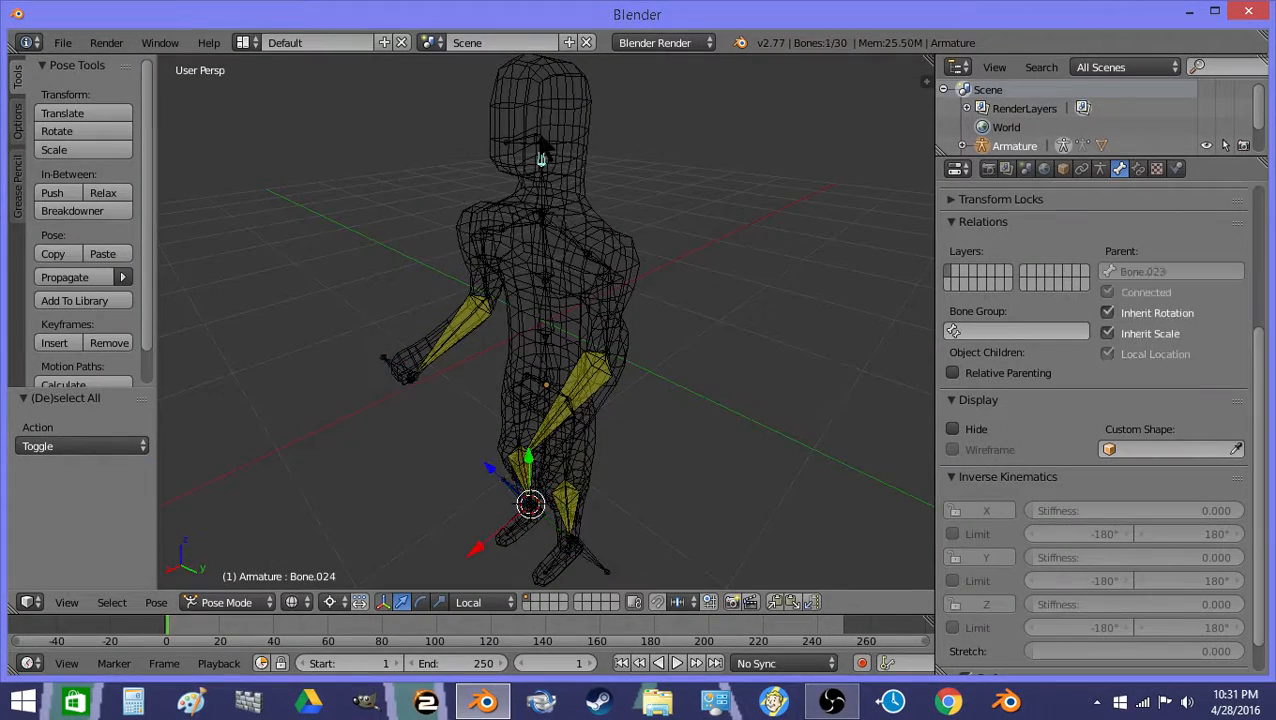
key("ctrl+Tab")
right_click(535, 148)
right_click(532, 139)
scroll(534, 148, "down", 2)
middle_click_drag(556, 240, 449, 237)
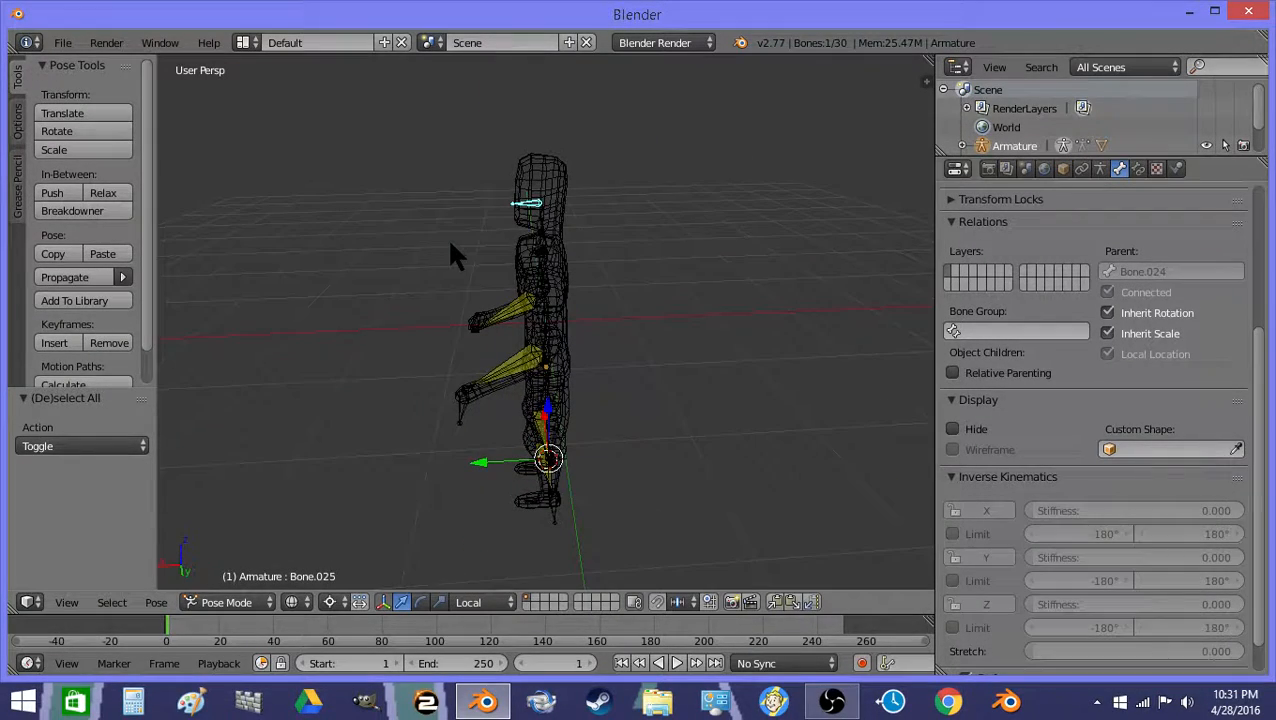
middle_click_drag(510, 272, 594, 274)
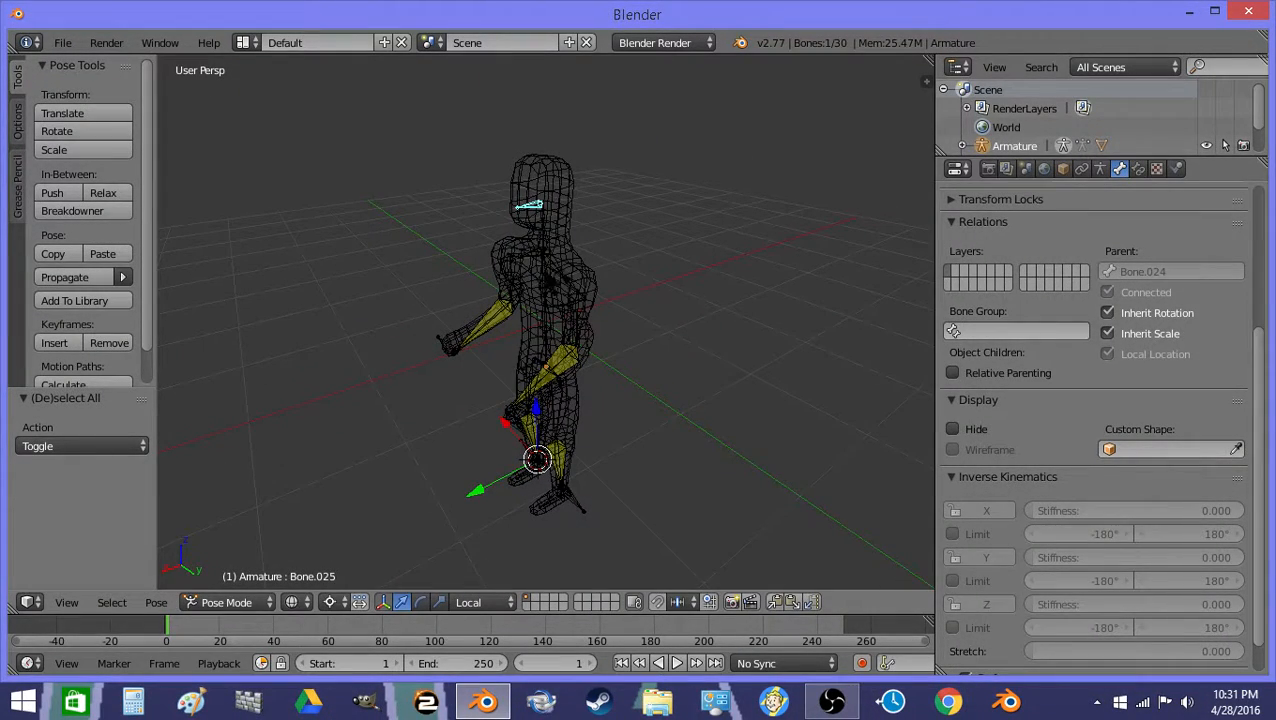
scroll(388, 440, "down", 2)
mouse_move(529, 488)
middle_mouse_down()
mouse_move(563, 393)
mouse_move(550, 365)
middle_mouse_up()
key("z")
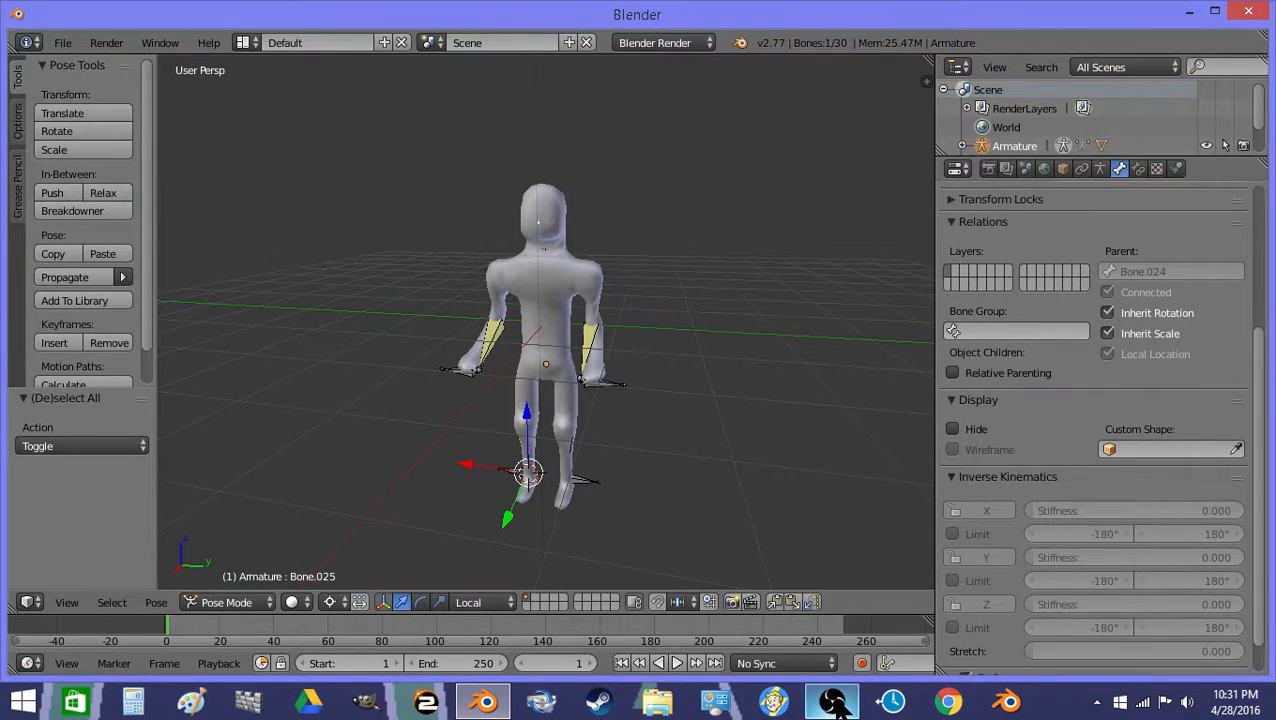